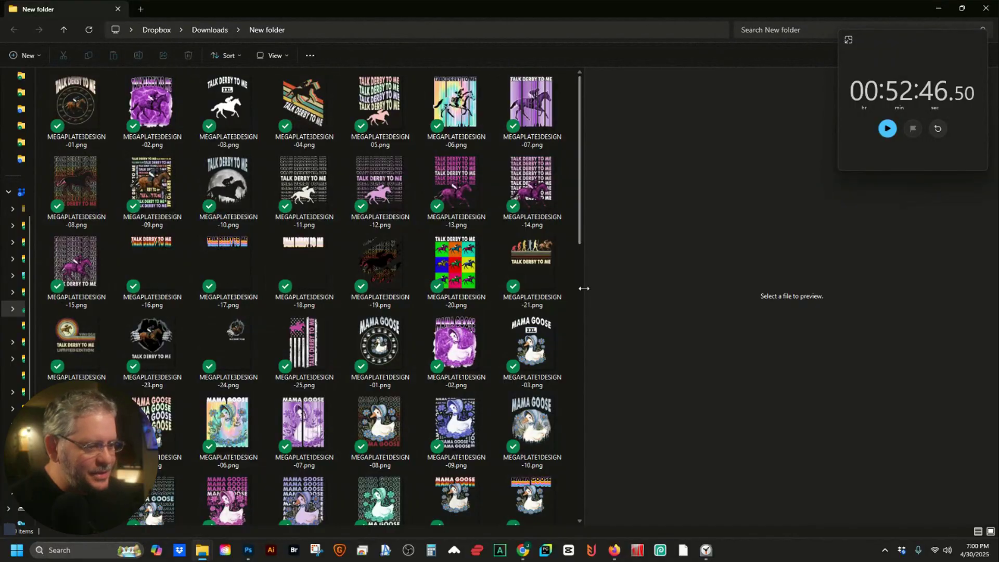
Widen the thumbnail area of New folder and look over the exported PNG designs
drag(584, 288, 746, 288)
scroll(585, 295, up, 2)
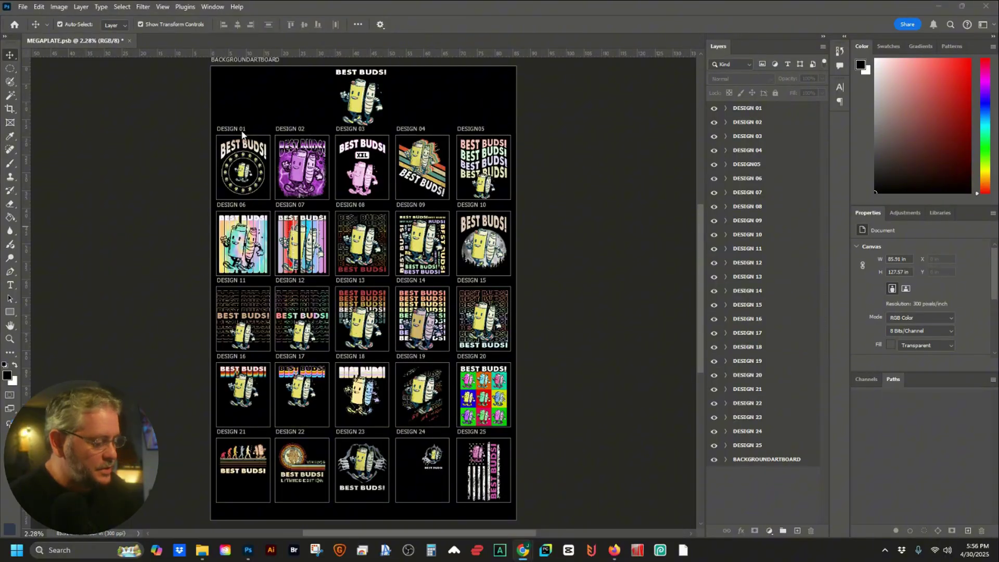
In Photoshop, examine the MEGAPLATE document's master BEST BUDS! text and artwork above the numbered design artboards
scroll(369, 88, up, 3)
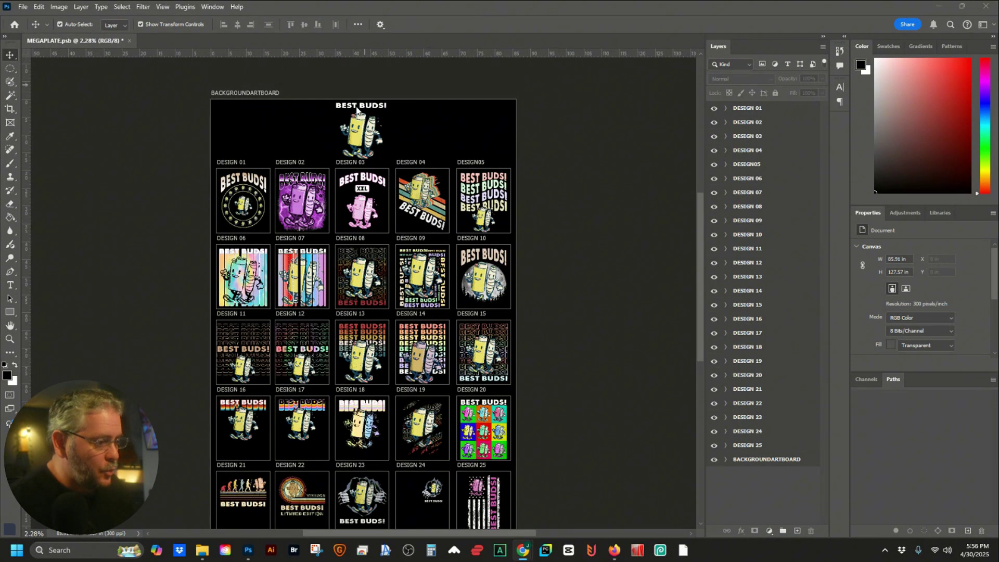
scroll(356, 111, up, 3)
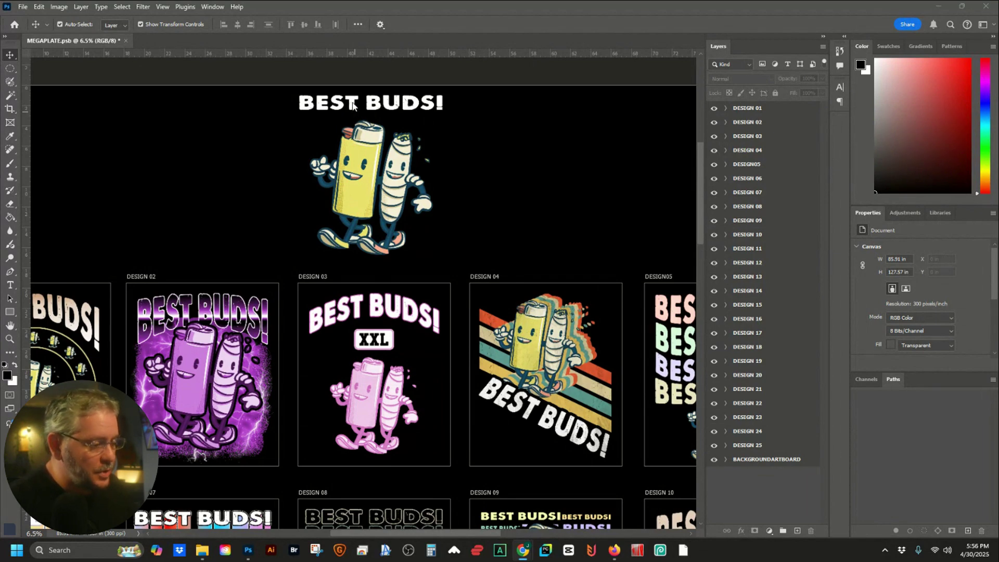
click(353, 107)
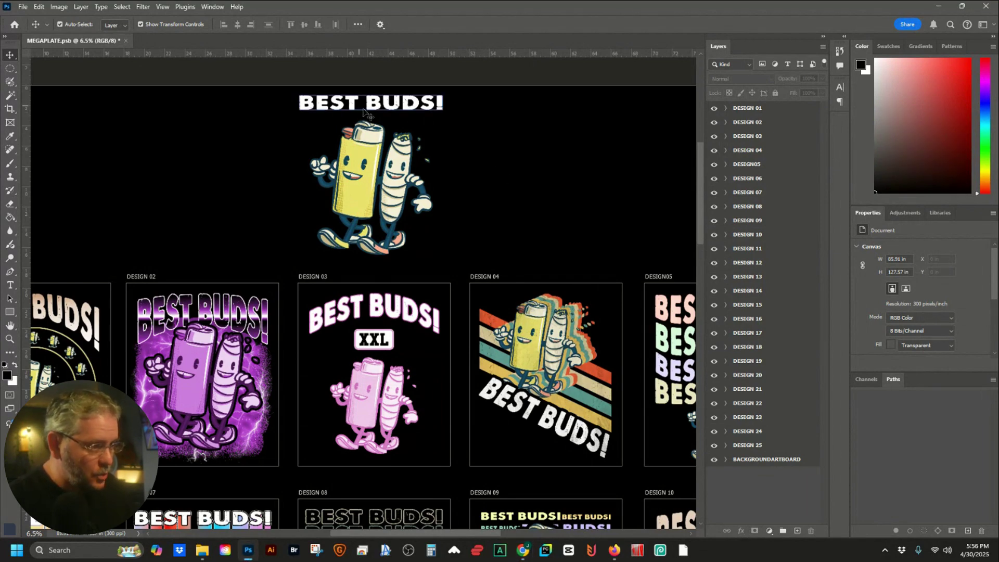
scroll(776, 286, down, 1)
scroll(585, 226, up, 1)
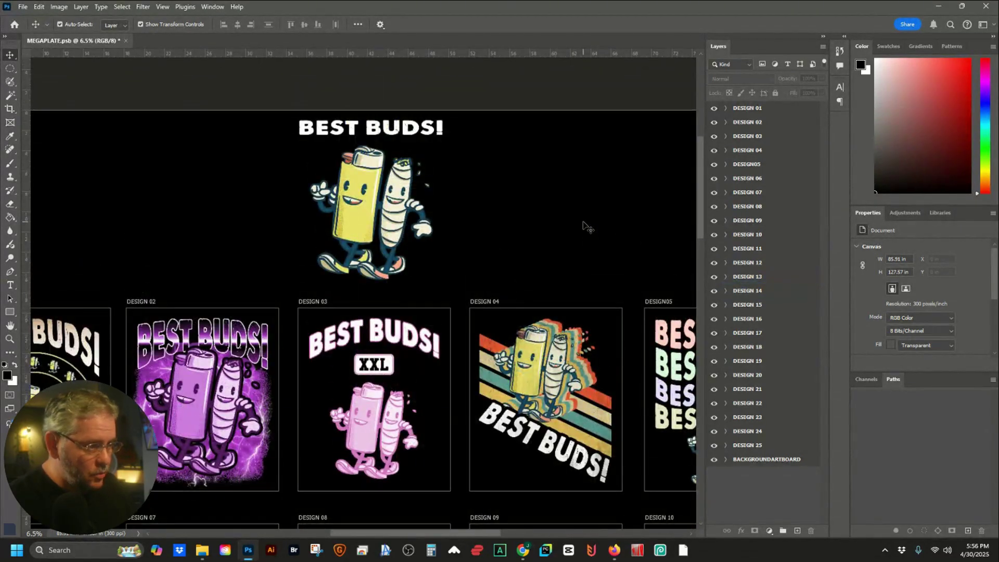
scroll(585, 226, down, 1)
Expand BACKGROUNDARTBOARD to list its SMARTEXT and SMARTIMAGE layers, and start the stopwatch
click(748, 417)
click(748, 431)
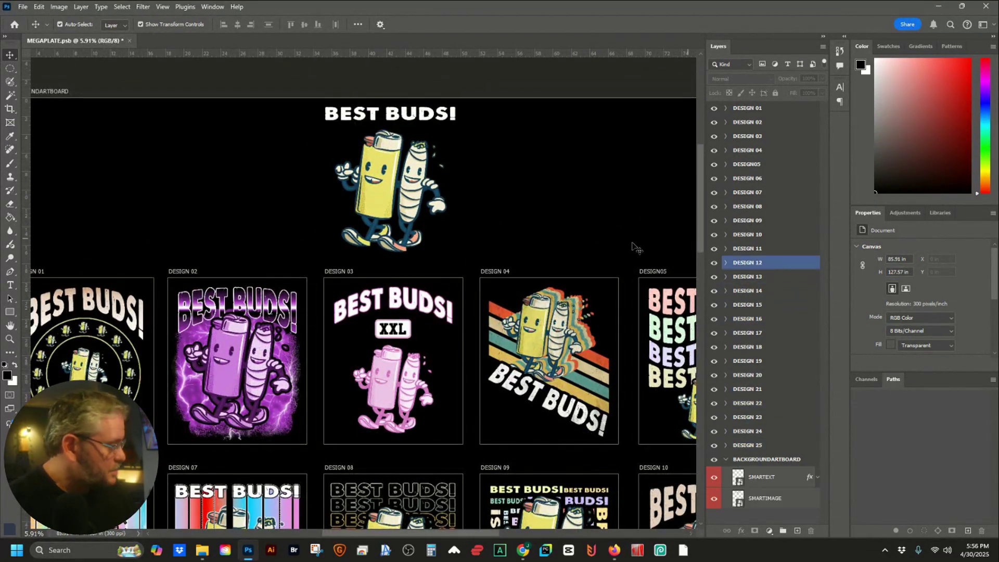
click(636, 248)
scroll(564, 157, down, 1)
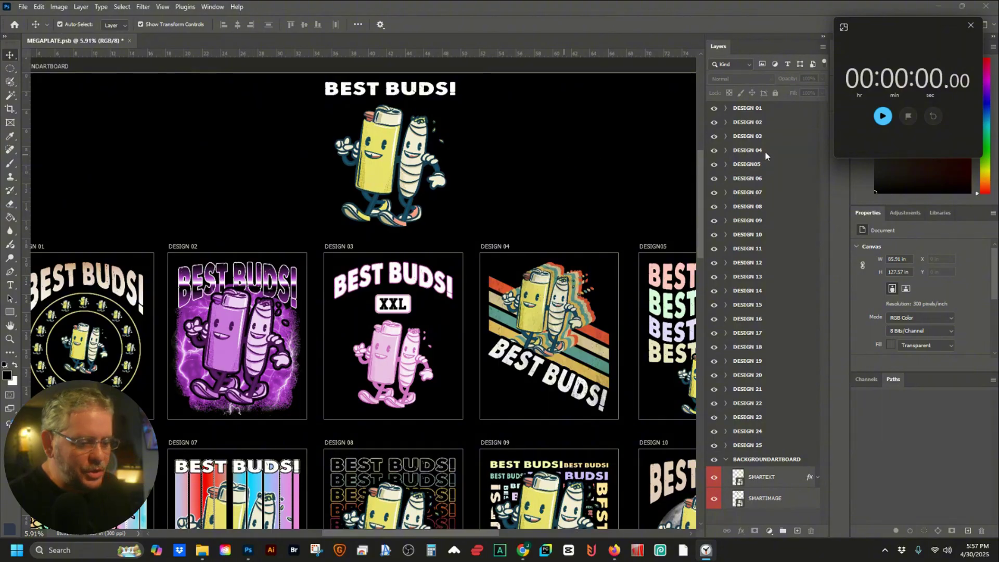
click(883, 116)
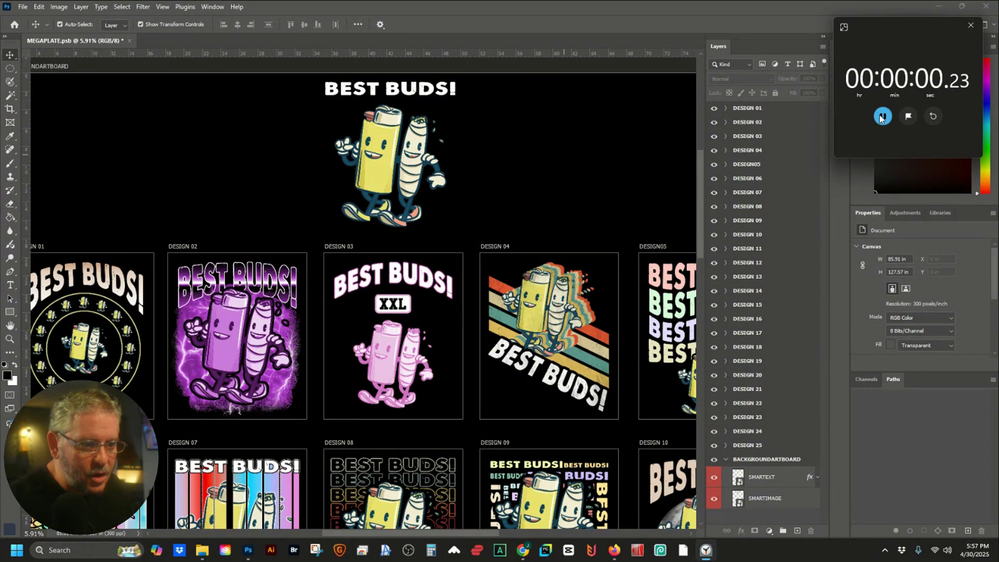
Replace the text inside the SMARTEXT smart object with "don't worry be capy", fitted to the canvas width, and return to MEGAPLATE
click(739, 482)
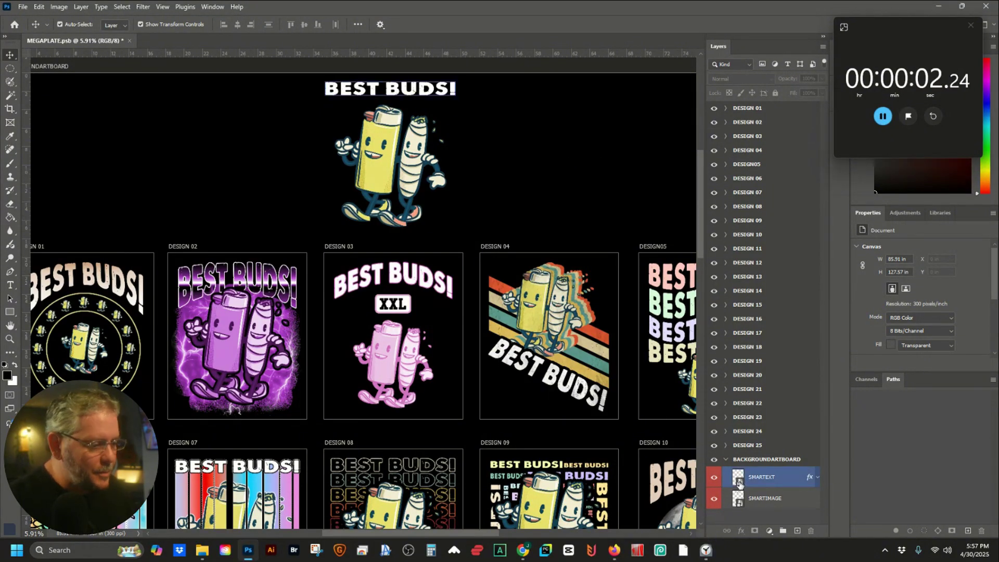
double_click(739, 482)
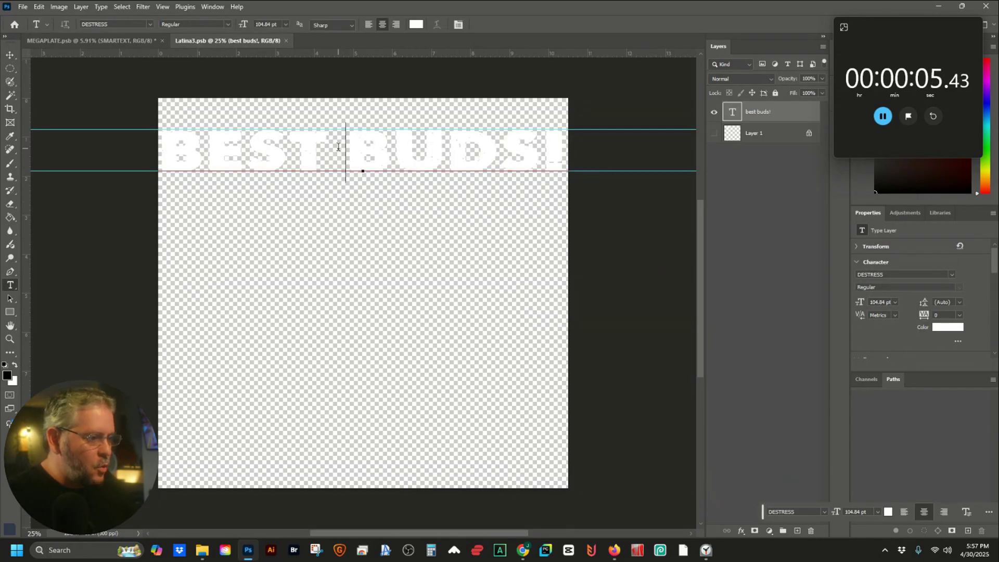
triple_click(339, 147)
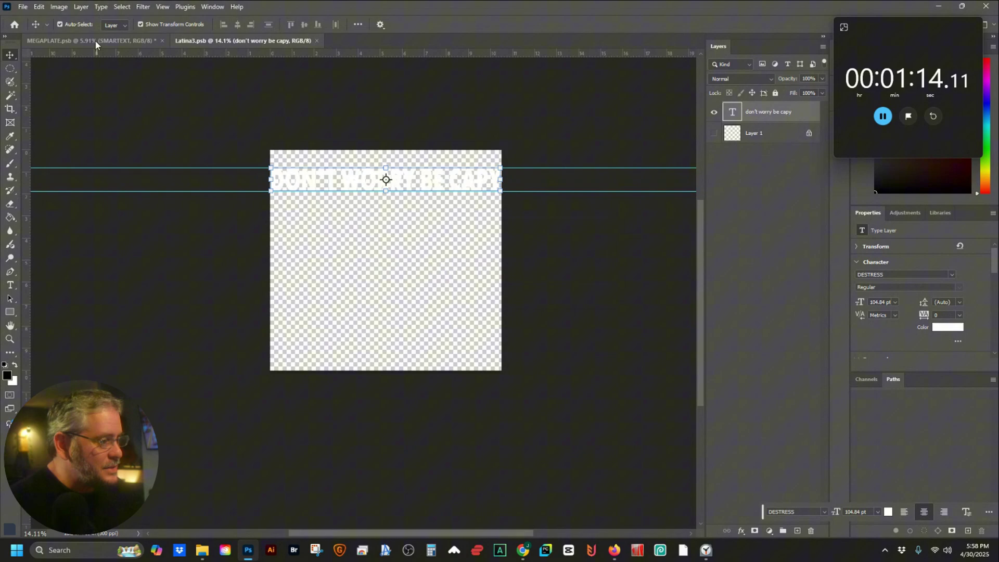
click(93, 40)
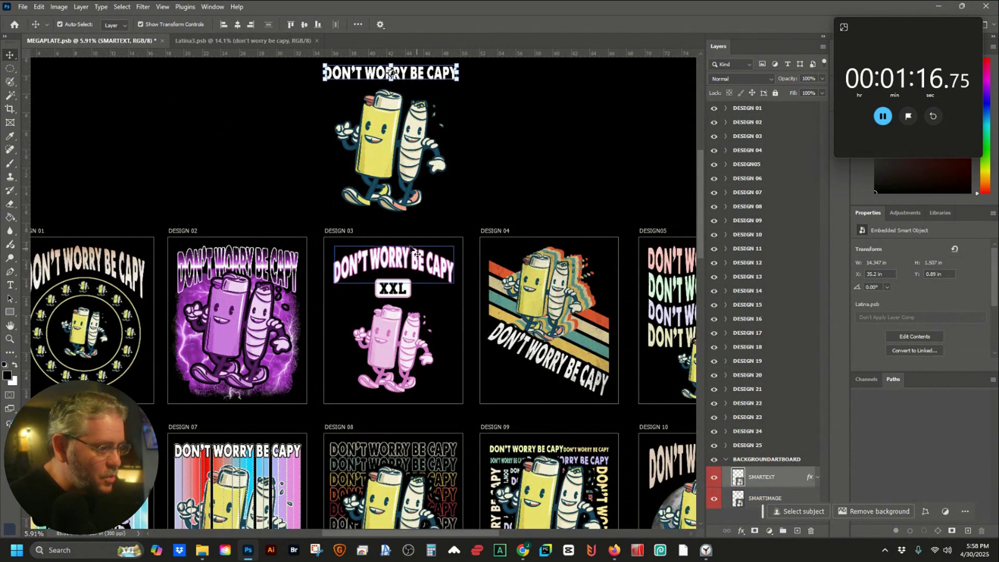
Replace the lighter artwork inside the SMARTIMAGE smart object with the capybara in sunglasses, save it, and return to MEGAPLATE
double_click(739, 501)
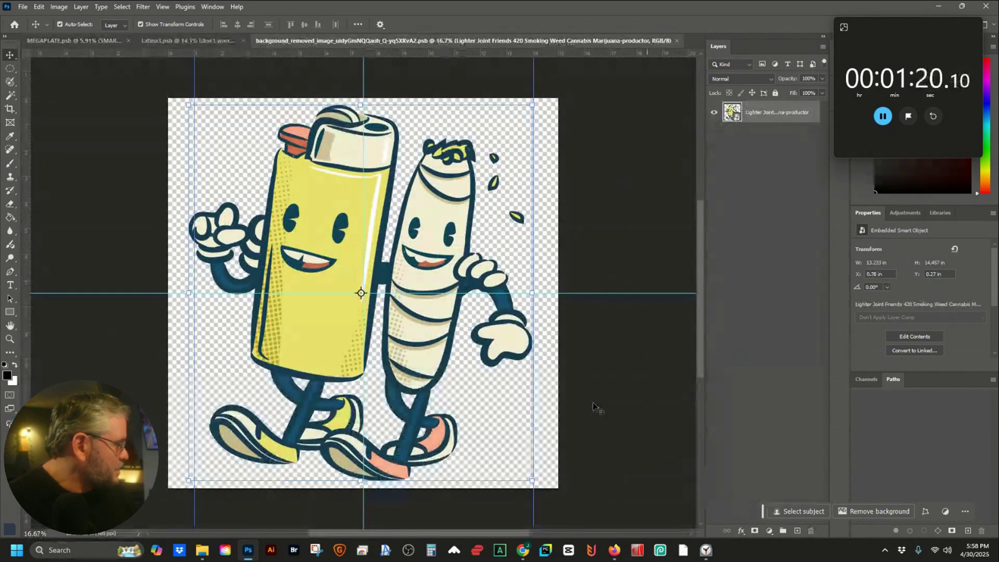
drag(270, 394, 274, 392)
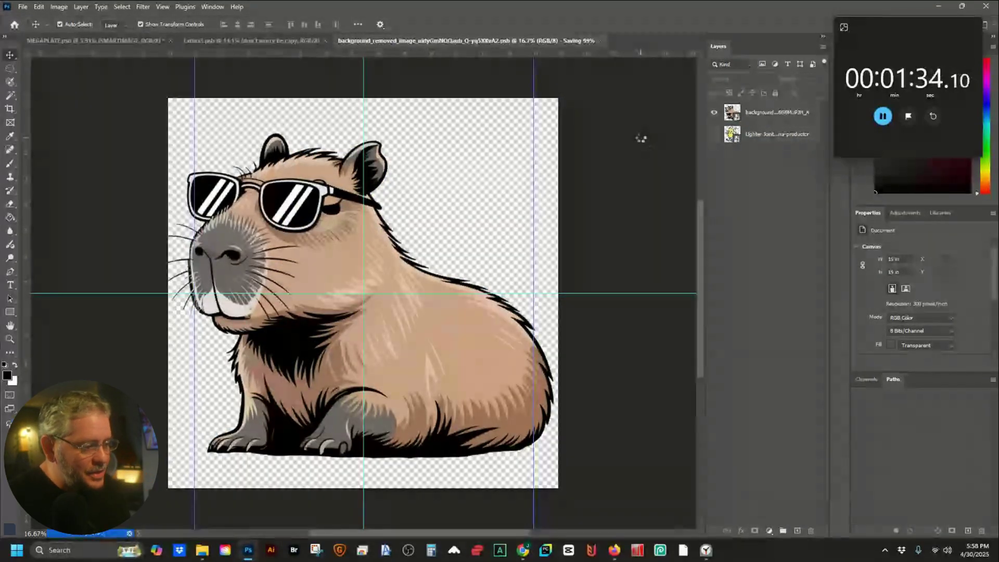
key(ctrl+s)
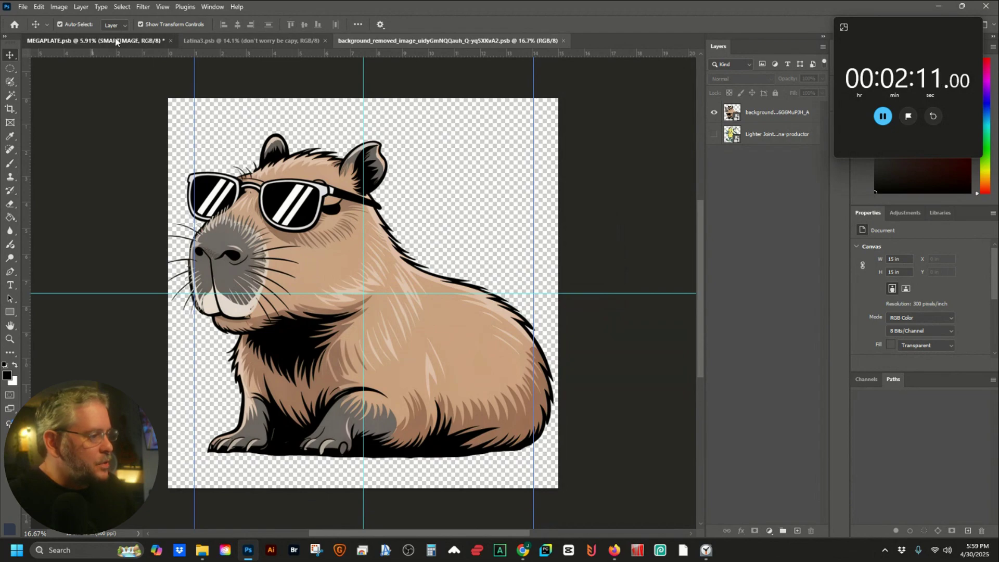
click(116, 41)
Set the gradient overlay on Design 01's arched text to run from tan to white
drag(197, 141, 341, 114)
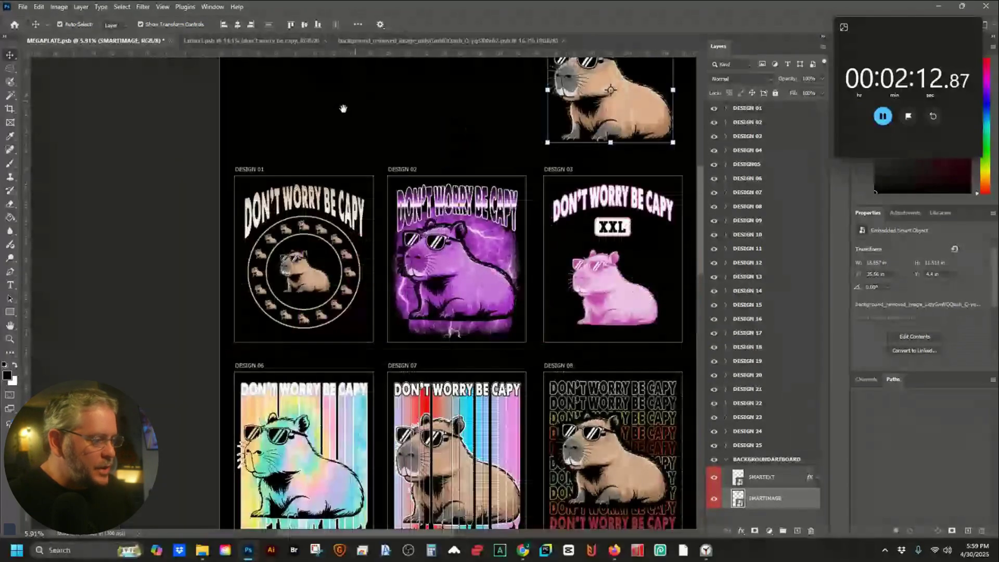
scroll(396, 237, up, 4)
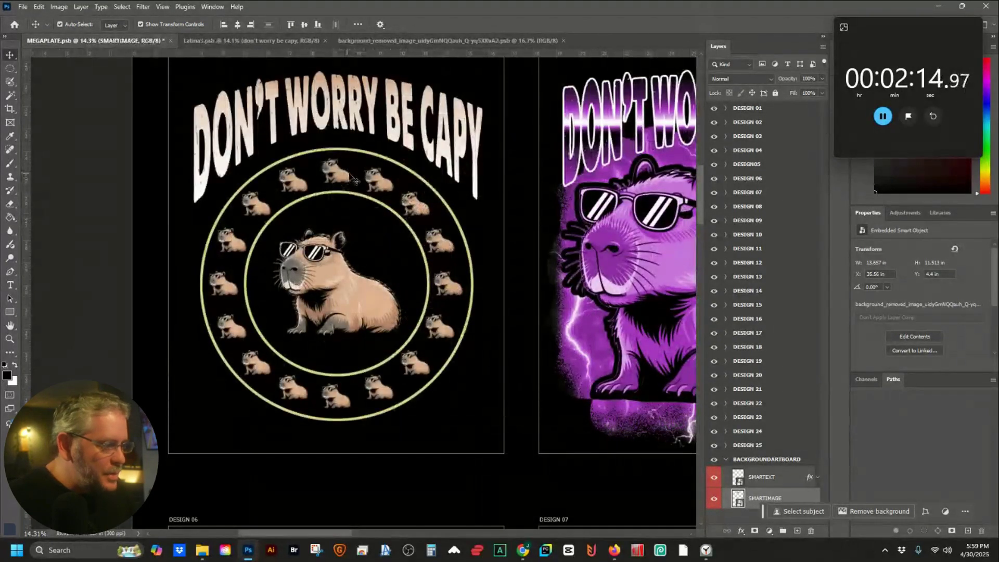
click(354, 257)
scroll(771, 203, up, 3)
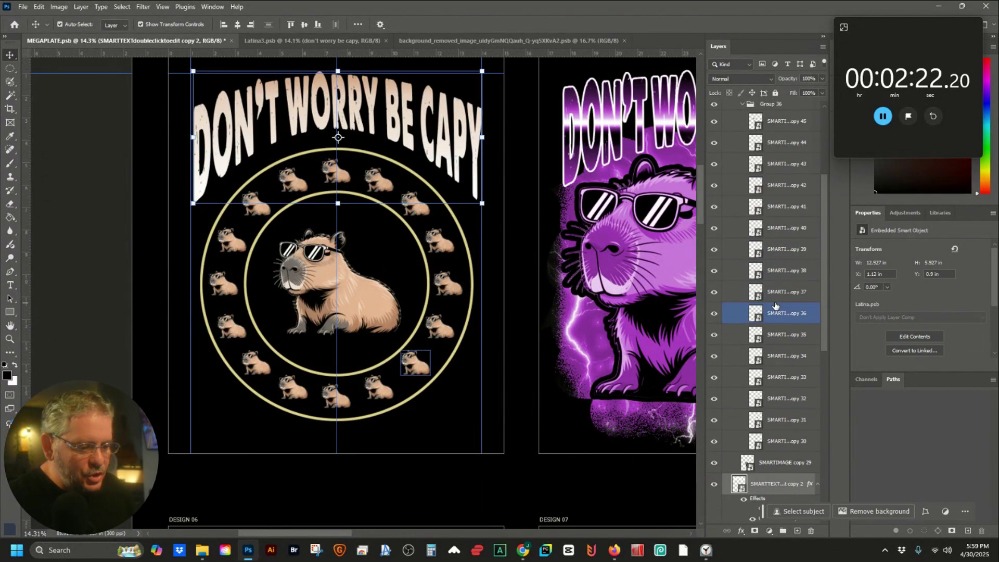
scroll(776, 306, down, 4)
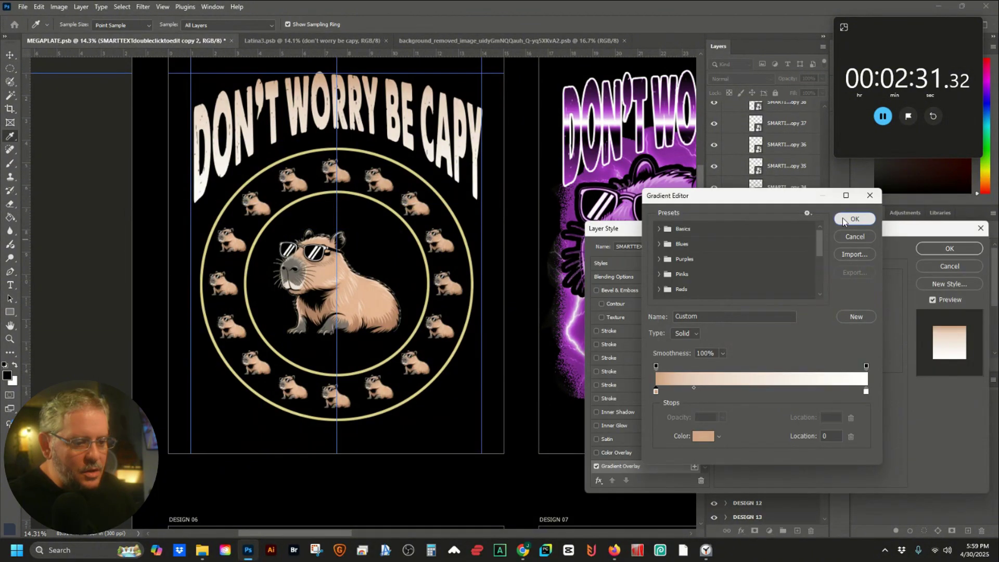
click(844, 221)
click(950, 249)
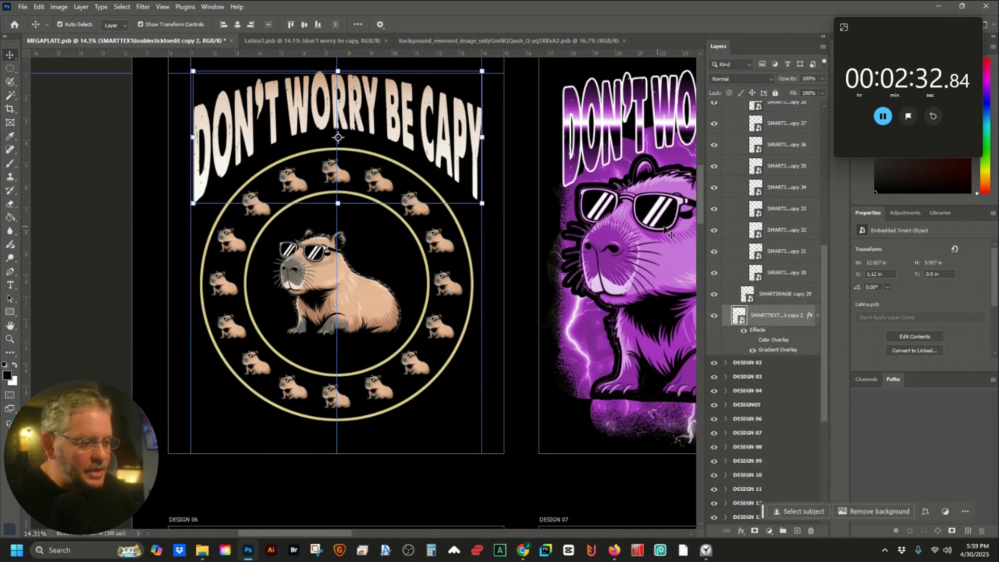
Hide Design 02's Hue/Saturation adjustment and the stroked copy of the capybara image in the group beneath it
drag(508, 167, 223, 216)
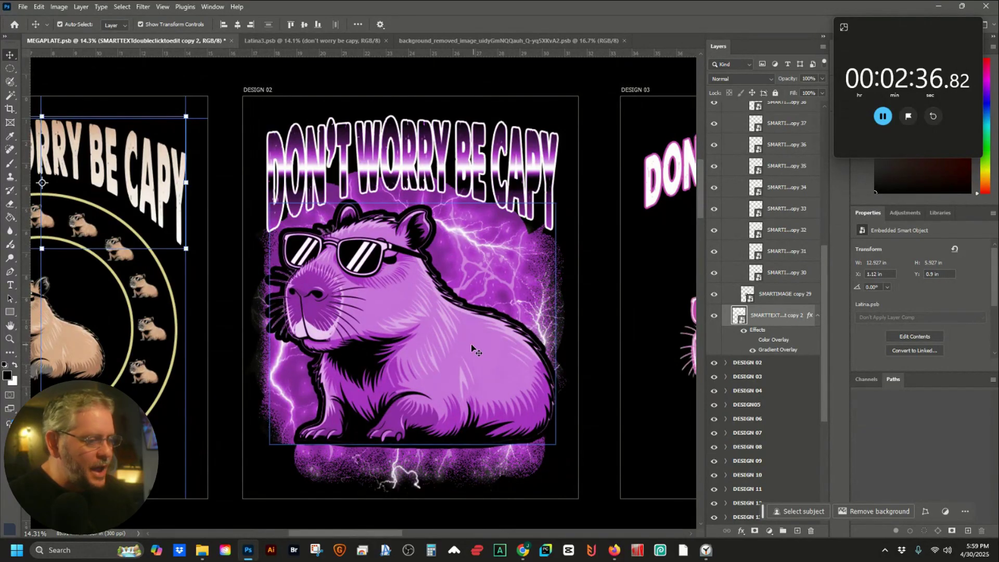
scroll(415, 340, down, 2)
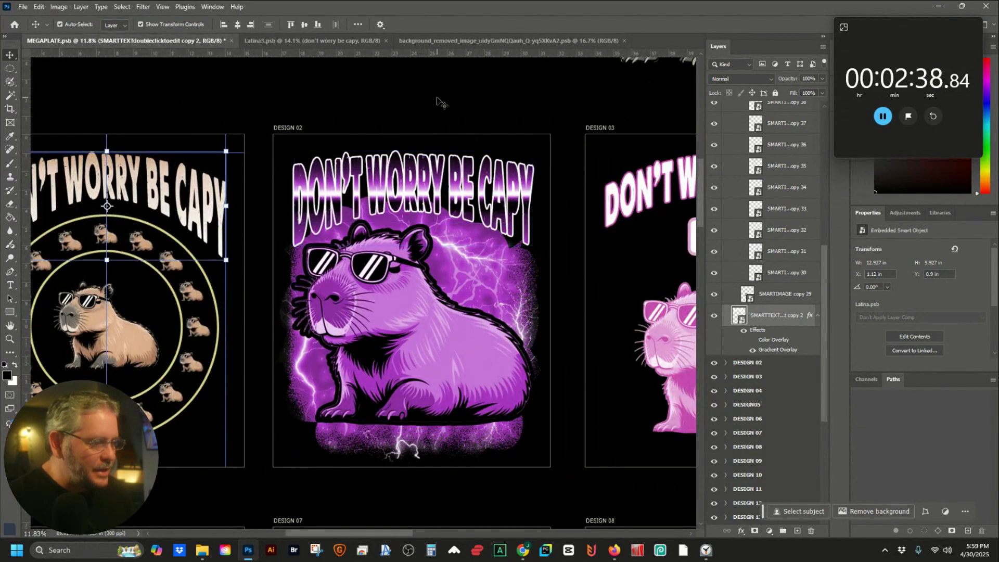
click(439, 99)
drag(577, 256, 535, 232)
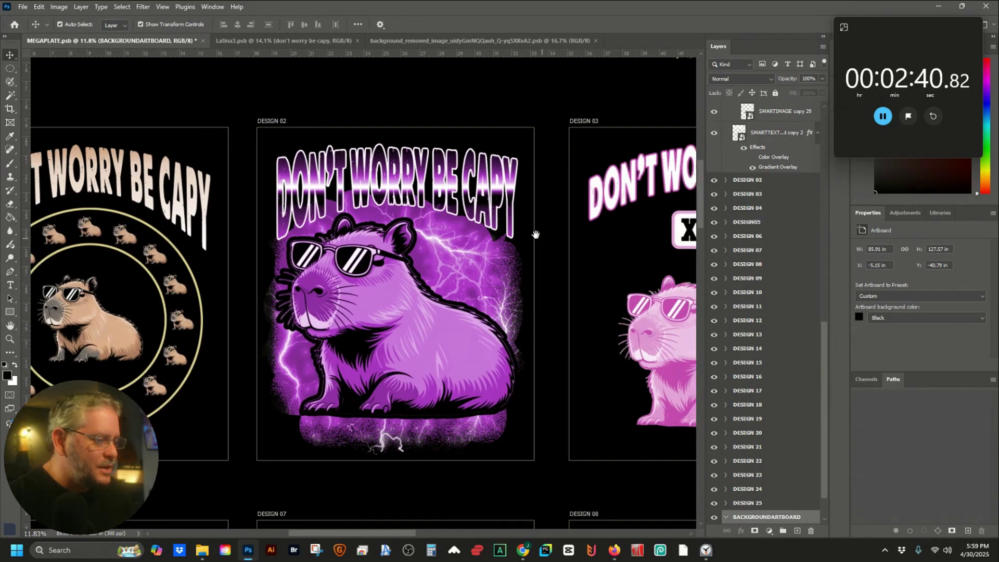
click(245, 106)
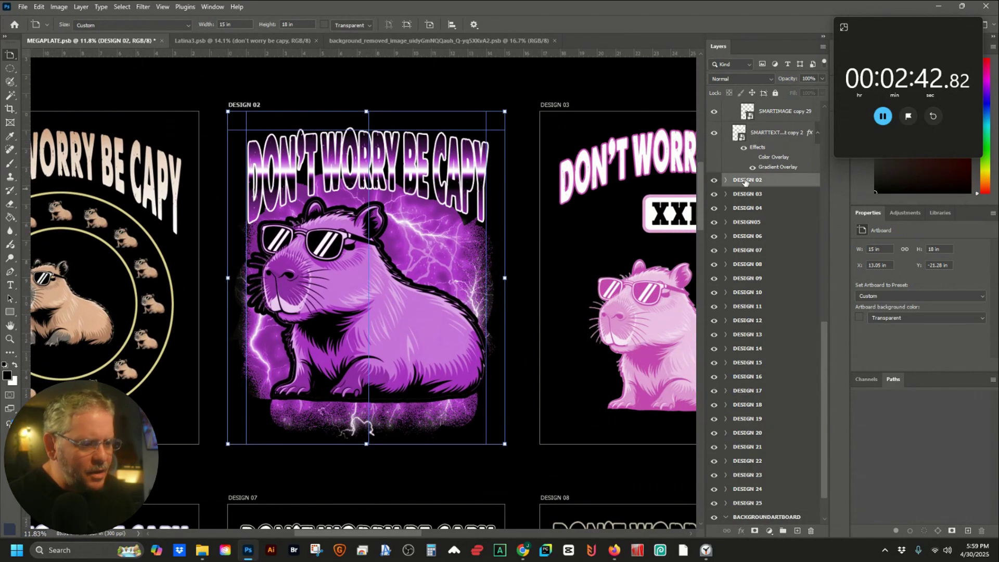
click(726, 181)
click(715, 198)
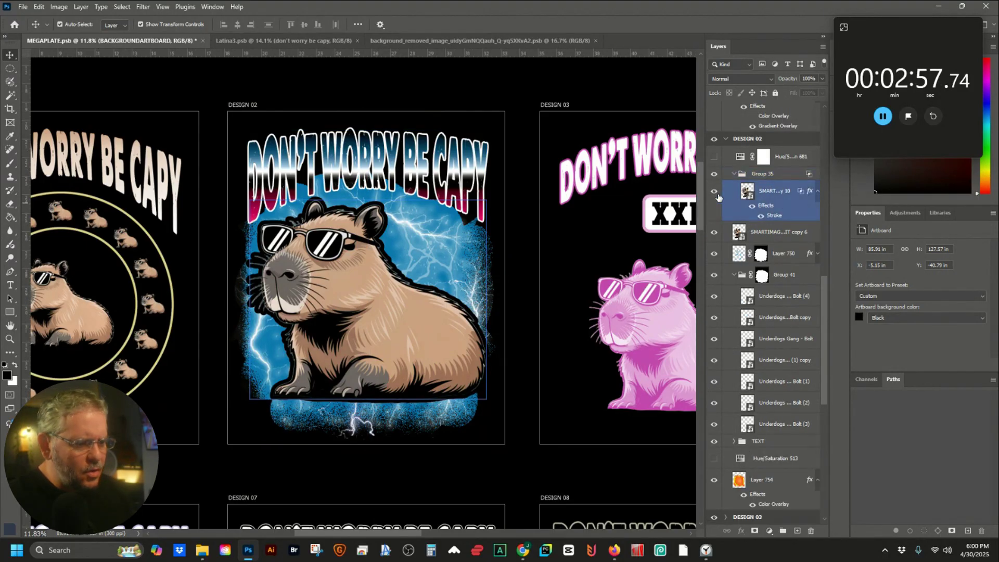
click(716, 197)
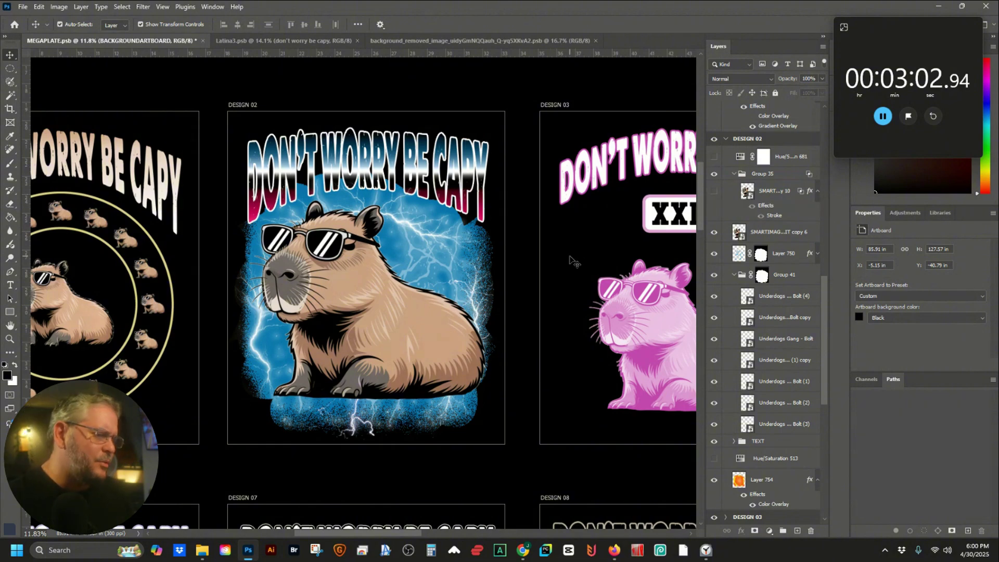
Check how the new slogan and capybara fit in Designs 03, 04 and 05
scroll(572, 261, right, 5)
click(426, 341)
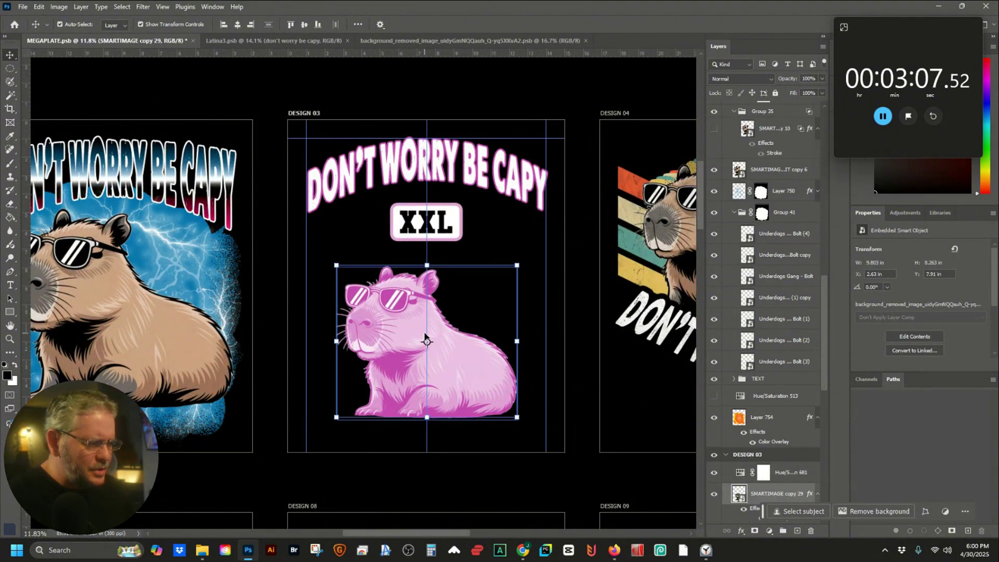
click(401, 103)
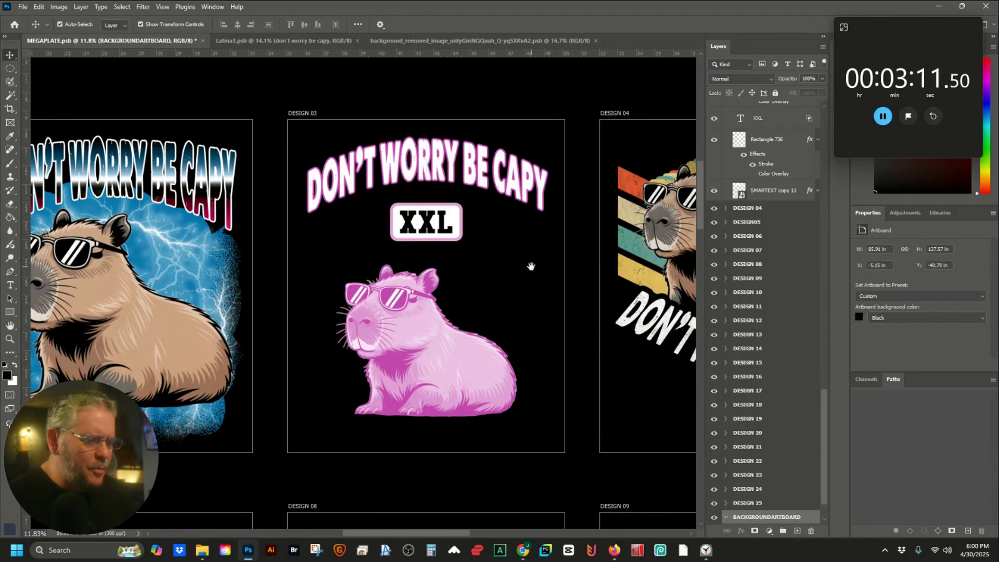
scroll(541, 261, right, 5)
scroll(473, 253, right, 1)
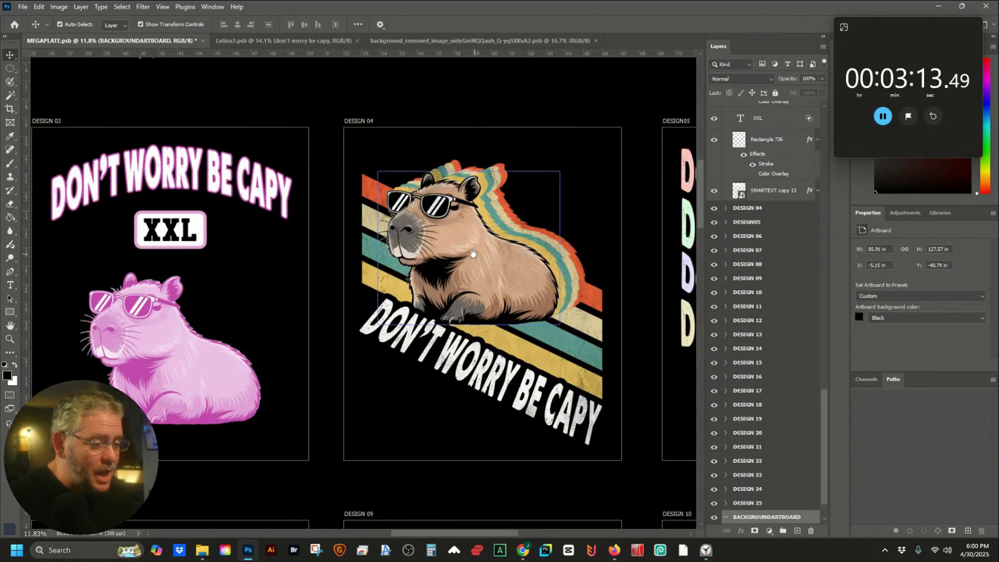
drag(500, 251, 393, 256)
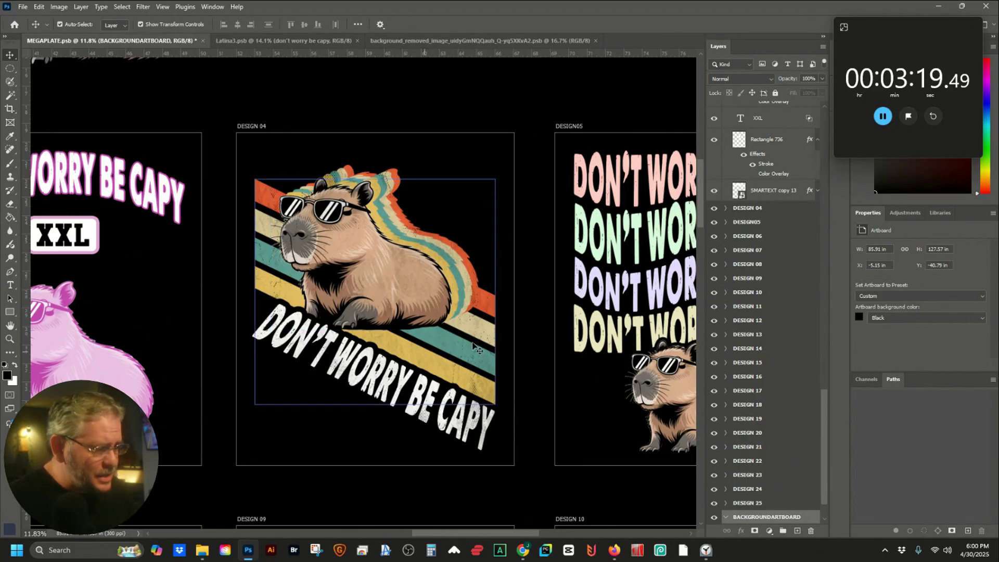
drag(474, 255, 294, 245)
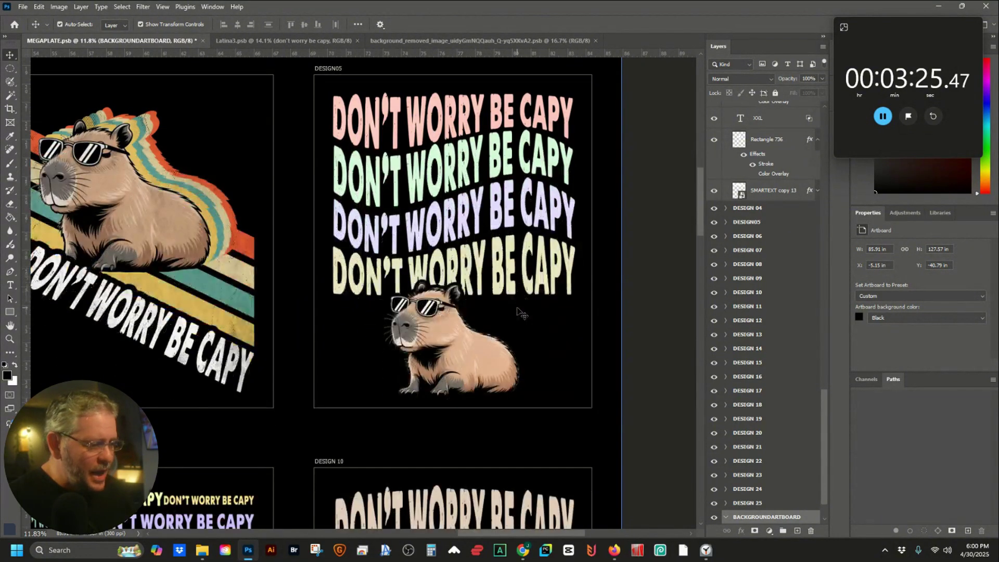
Nudge the capybara in Design 10 downward so its lower edge sits behind the tree silhouettes
scroll(507, 315, down, 5)
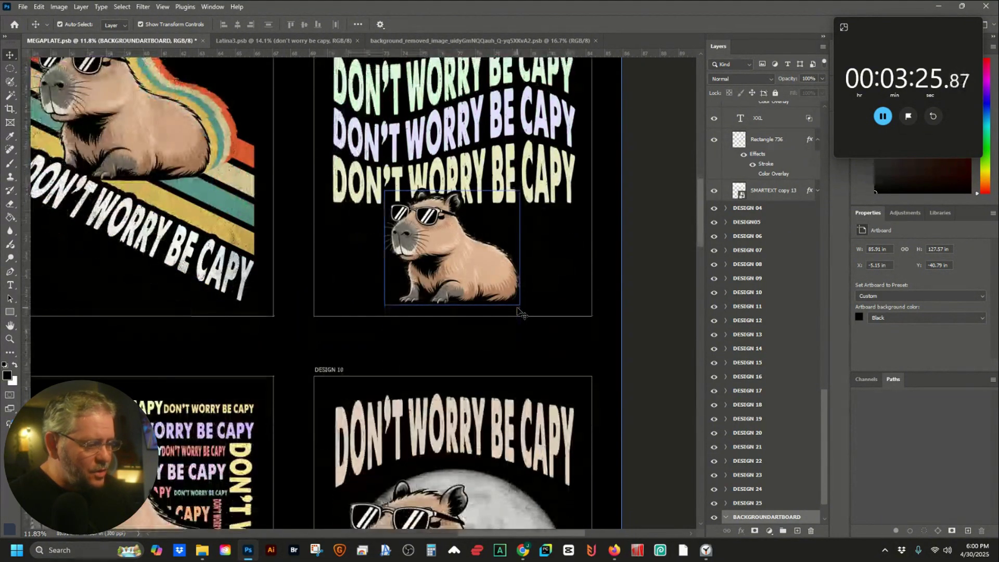
scroll(520, 314, down, 8)
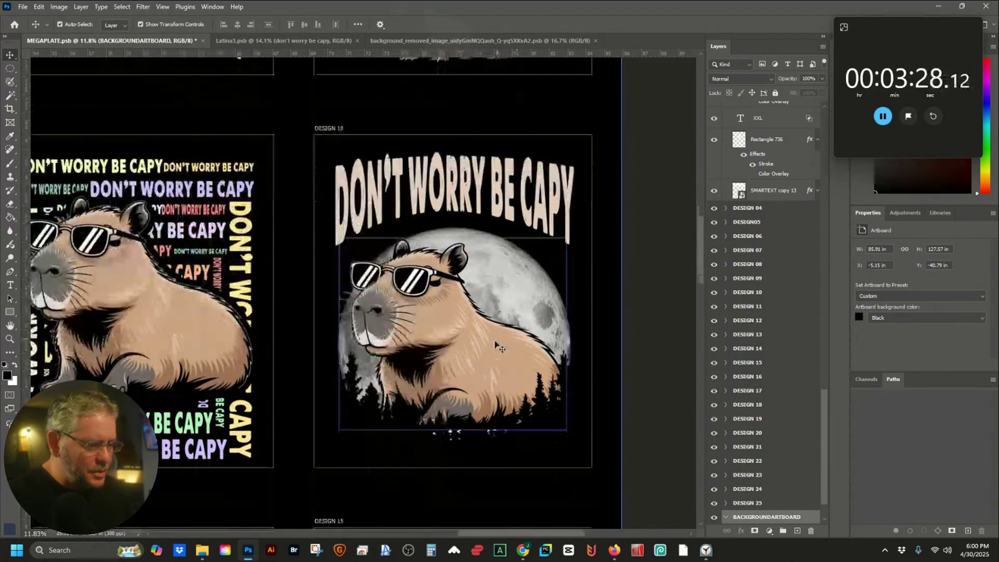
click(495, 347)
key(shift+Down)
key(shift+Down)
key(shift+Down)
key(shift+Down)
key(shift+Down)
key(shift+Down)
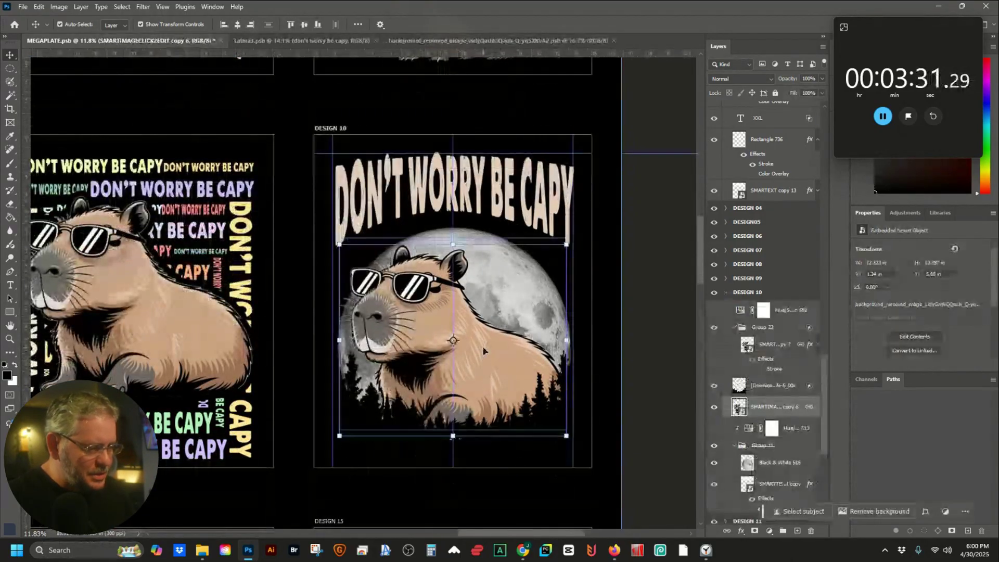
key(shift+Down)
key(shift+Down)
key(shift+Down)
key(shift+Down)
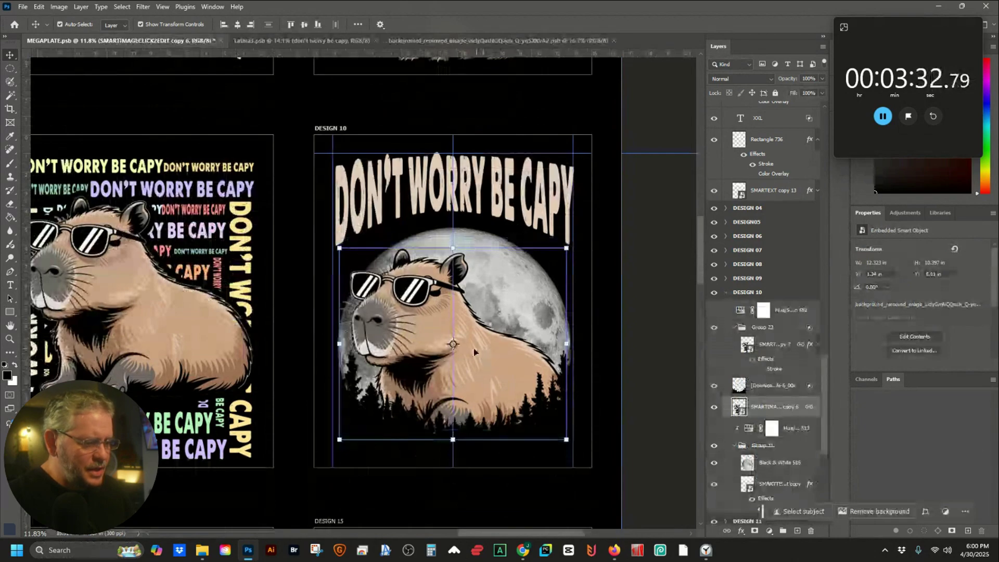
Nudge the capybara in Design 10 slightly to the right so it sits centred in front of the moon
shift+click(473, 352)
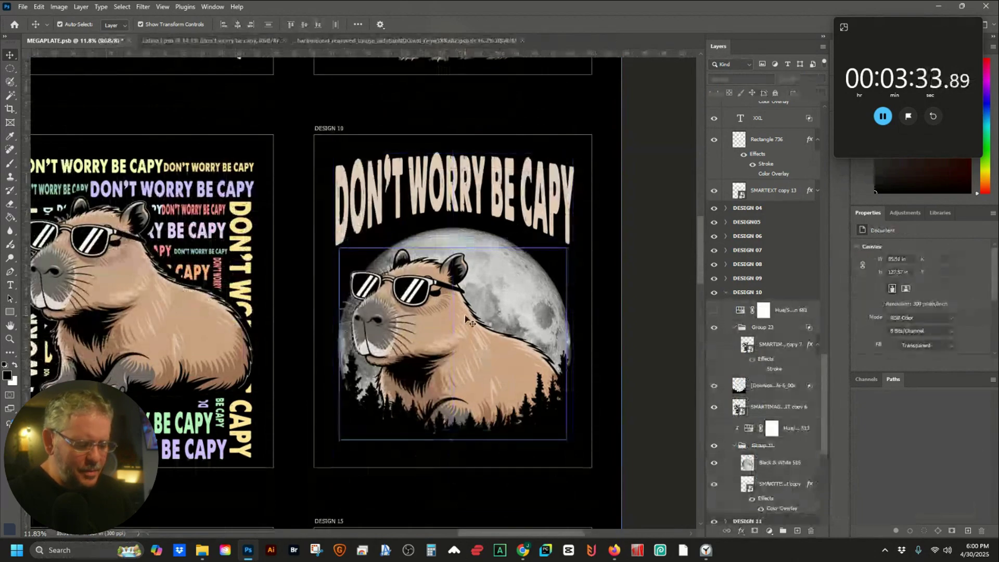
click(455, 316)
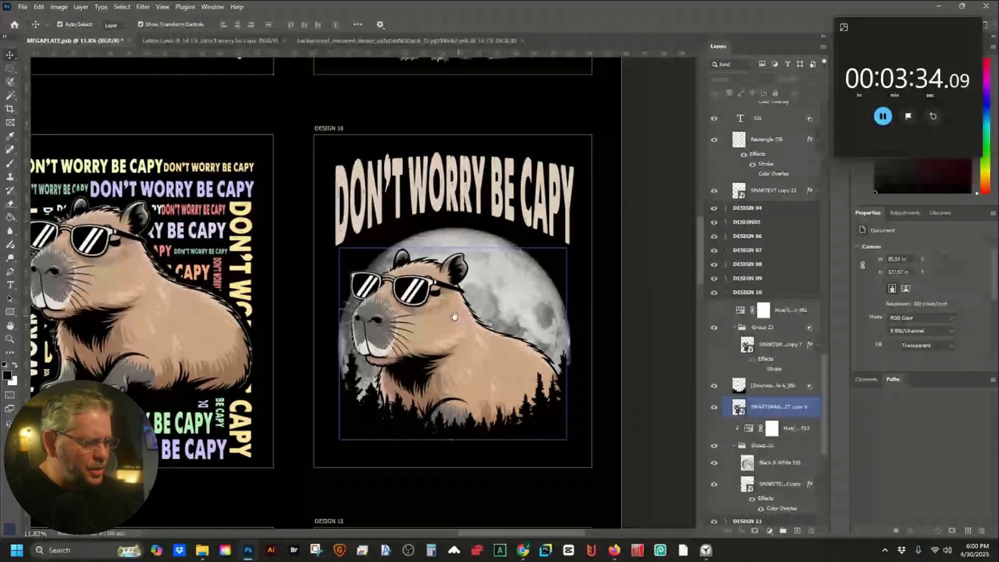
key(shift+Right)
shift+click(420, 323)
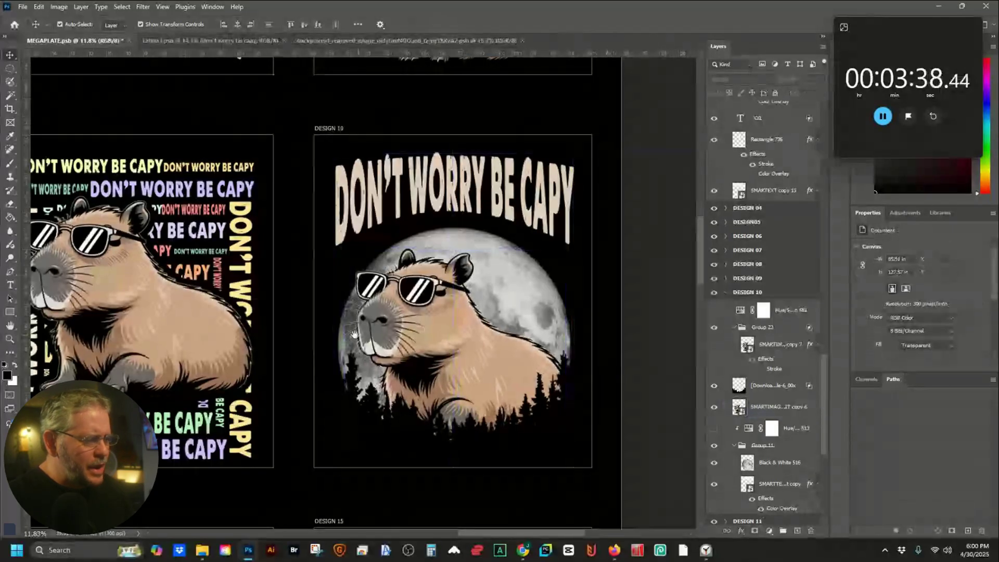
drag(355, 335, 578, 327)
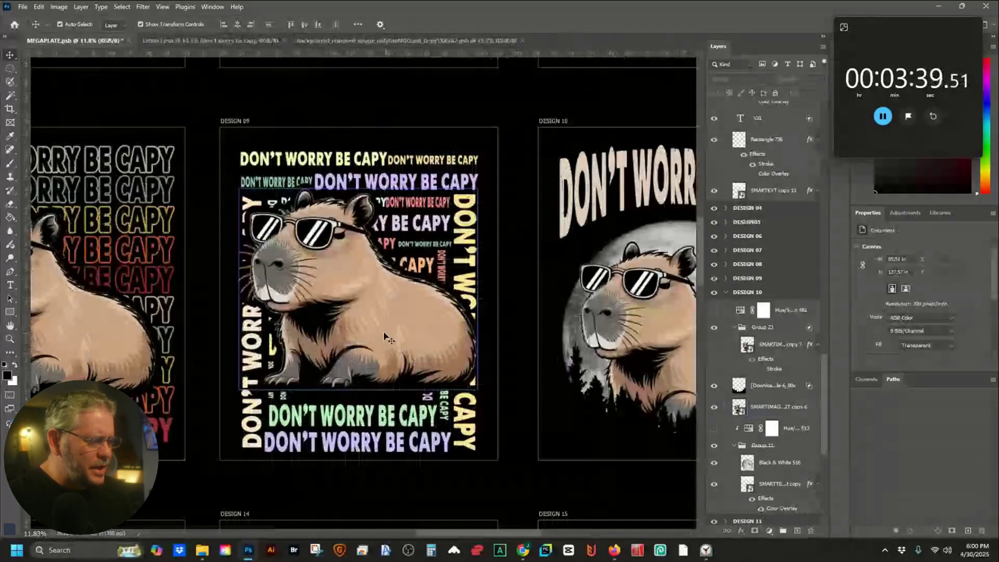
click(410, 114)
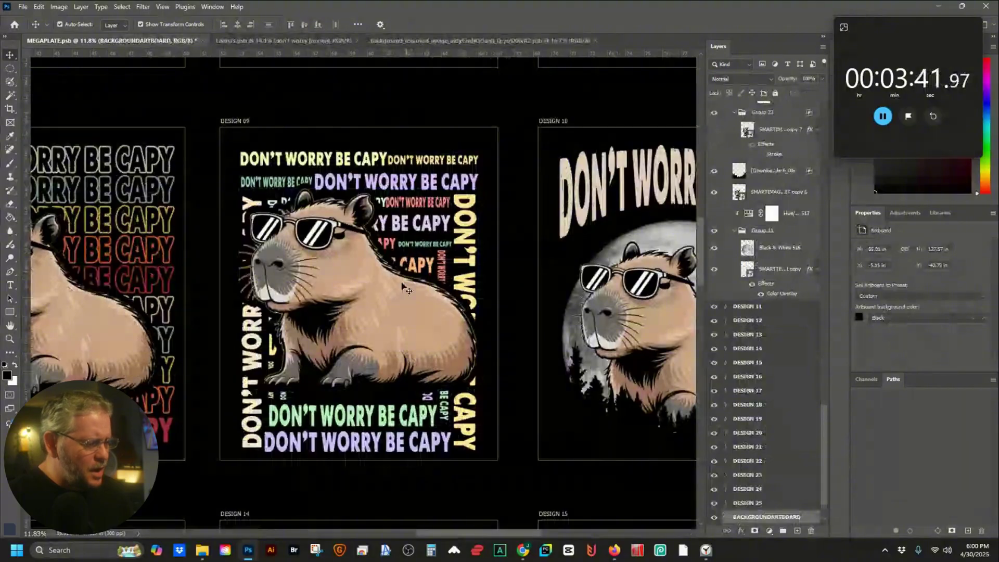
Nudge the capybara in Design 08 downward so its feet sit just above the solid bottom slogan line
drag(406, 288, 422, 281)
drag(422, 281, 622, 285)
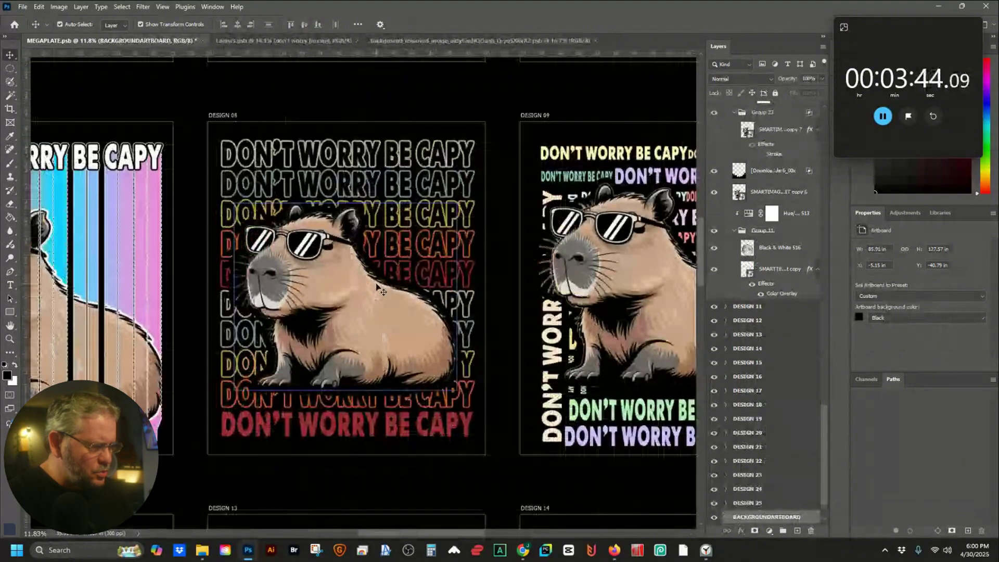
click(358, 307)
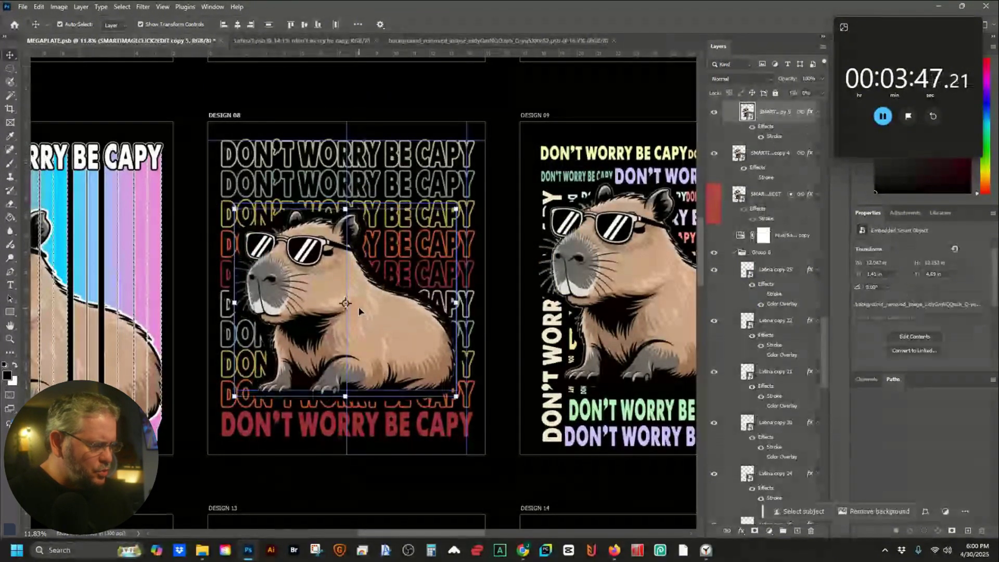
key(shift+Down)
key(shift+Down)
key(shift+Down)
key(shift+Down)
key(shift+Down)
key(shift+Down)
key(shift+Down)
key(shift+Down)
key(shift+Down)
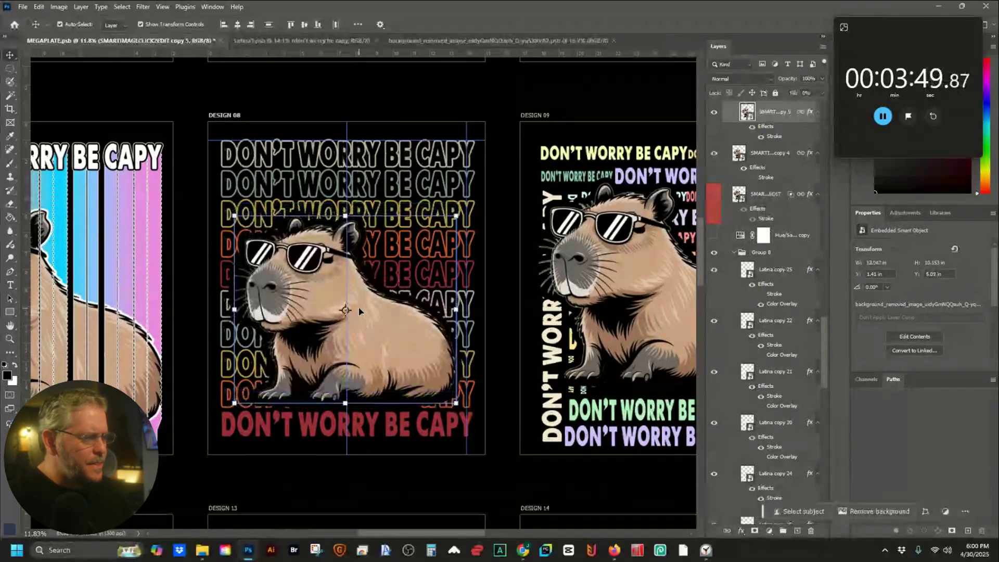
click(404, 90)
Nudge the tie-dye capybara in Design 06 to the right, to X 0.7 in, so it is centred over the stripes
drag(325, 210, 654, 197)
drag(382, 222, 507, 213)
drag(220, 224, 263, 220)
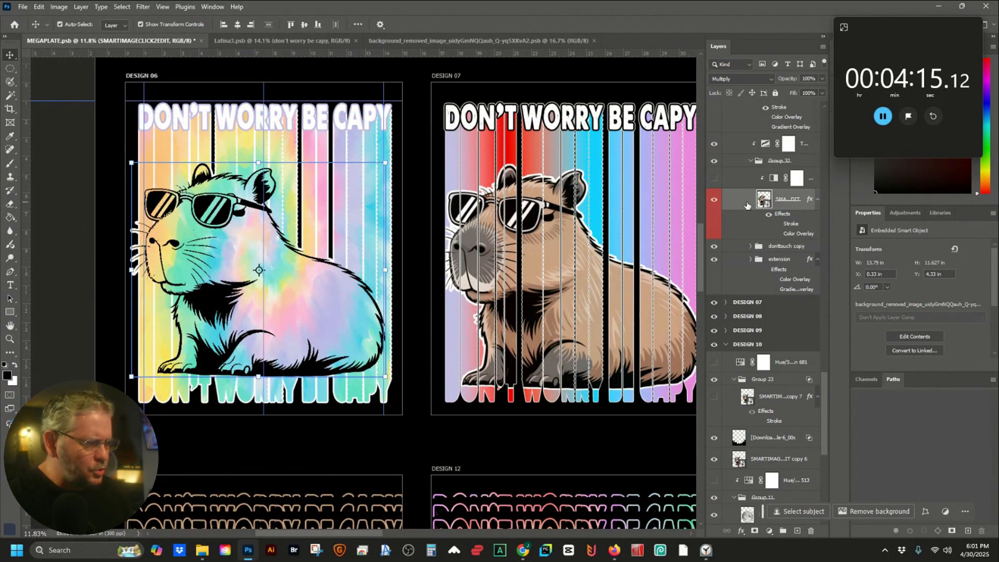
key(shift+Right)
key(shift+Right)
key(shift+Right)
key(shift+Right)
key(shift+Right)
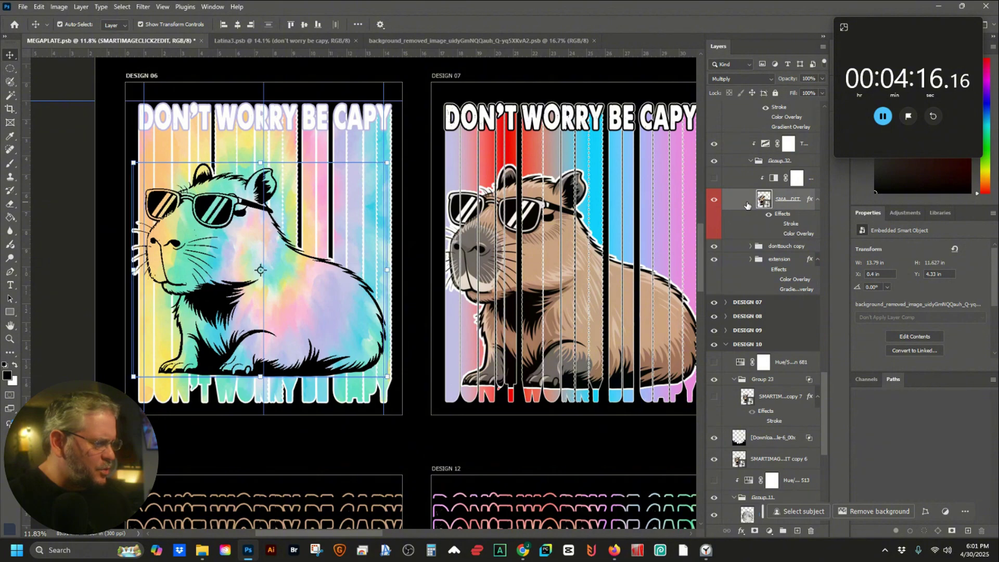
key(shift+Right)
key(shift+Right)
key(shift+Right)
key(shift+Right)
key(shift+Right)
key(shift+Right)
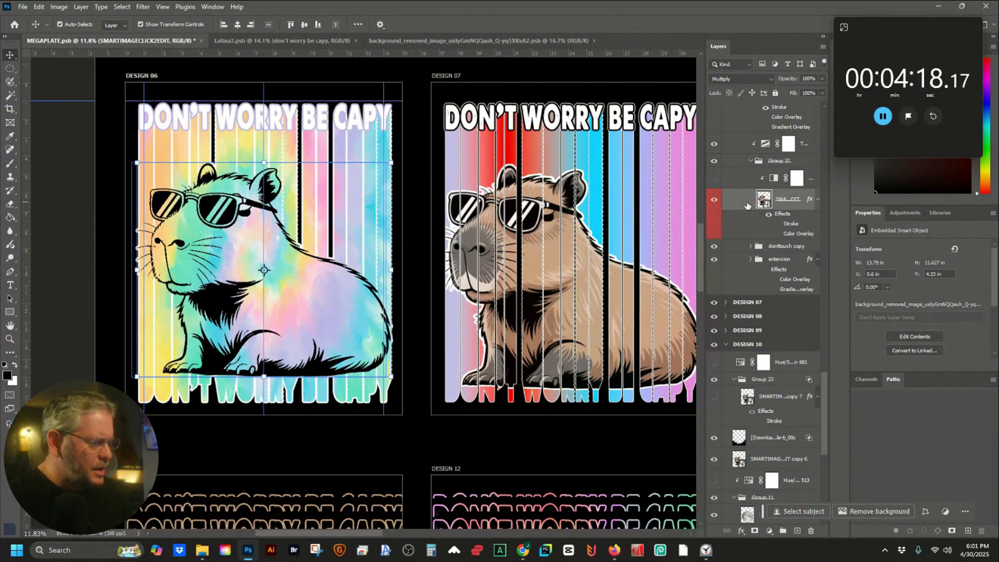
key(shift+Right)
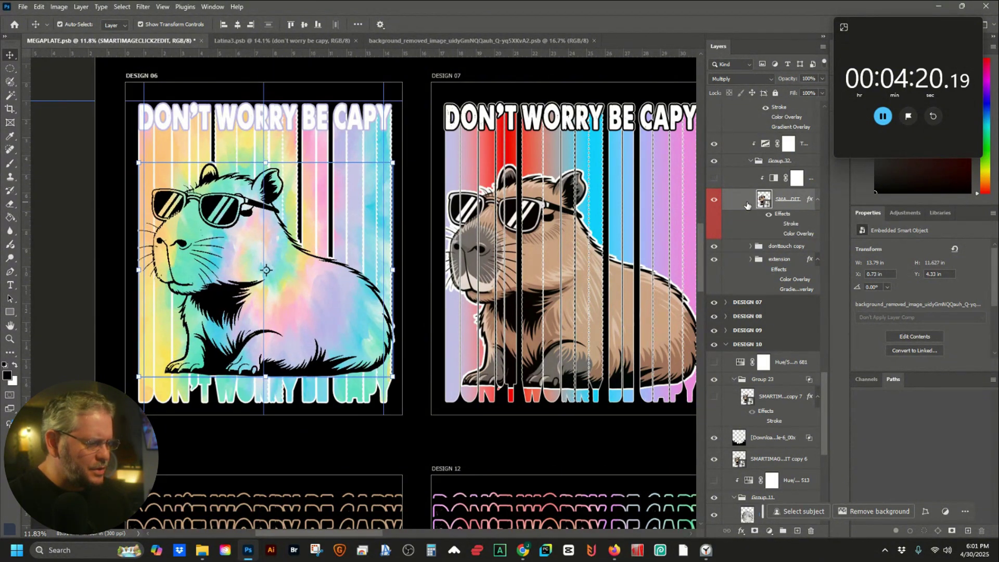
key(shift+Down)
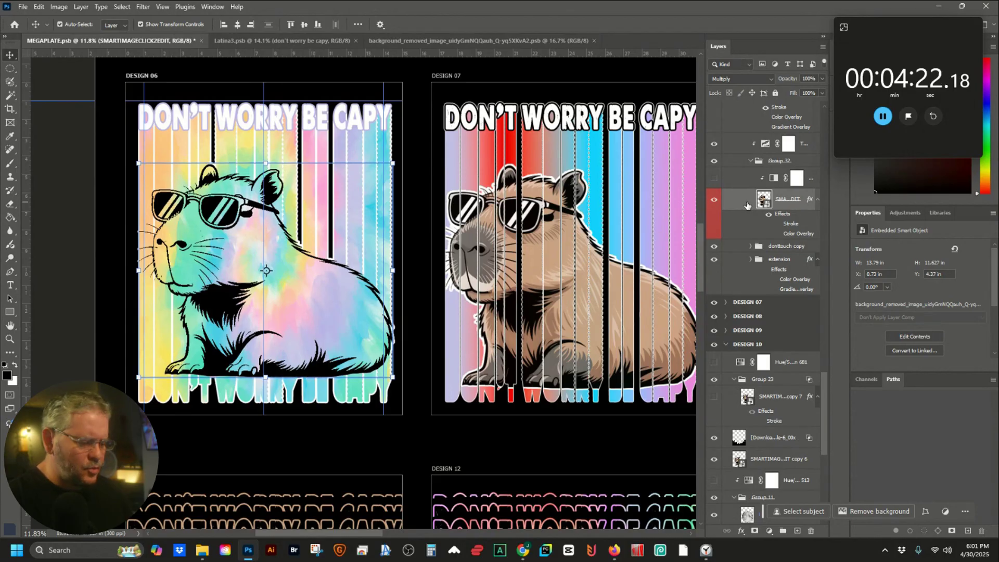
key(ctrl+z)
key(ctrl+z)
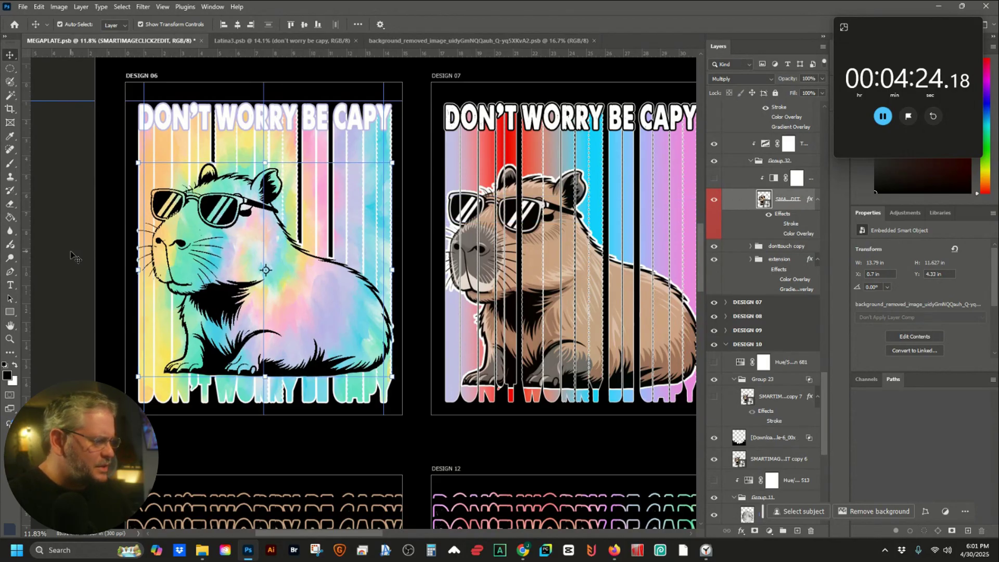
click(70, 256)
Check how the slogan and capybara fit in Designs 11, 12, 13 and 14
scroll(149, 257, down, 3)
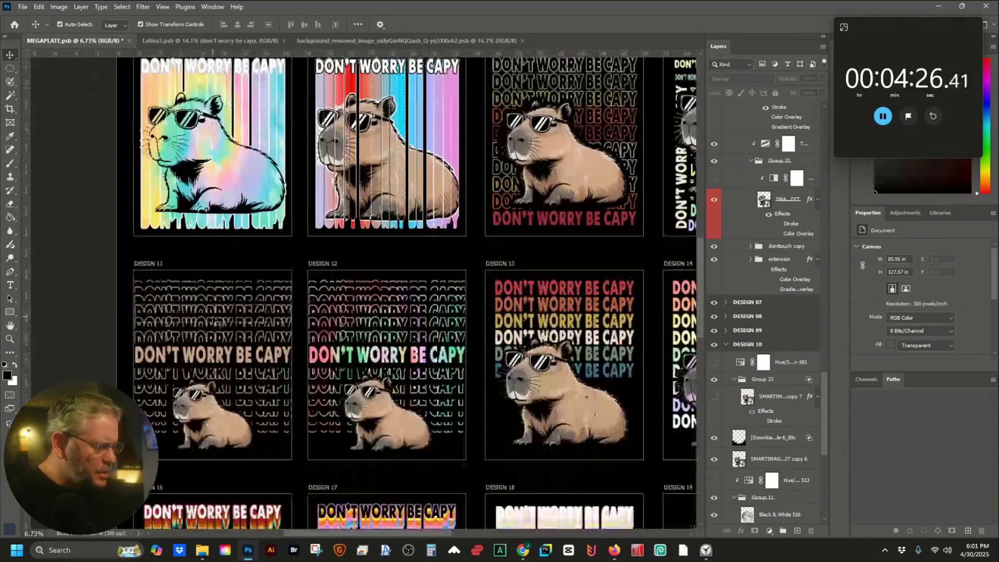
scroll(217, 328, up, 4)
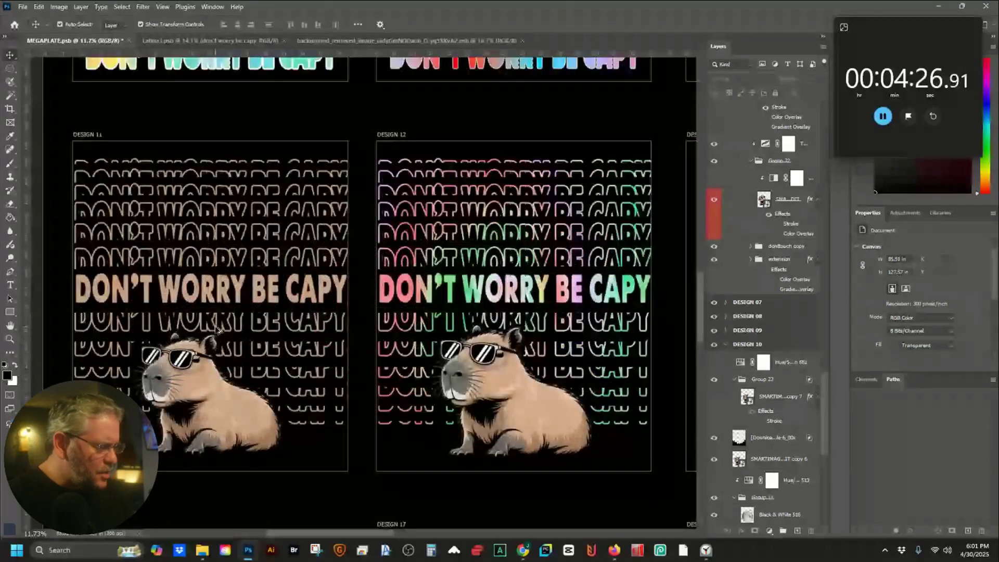
scroll(218, 331, up, 1)
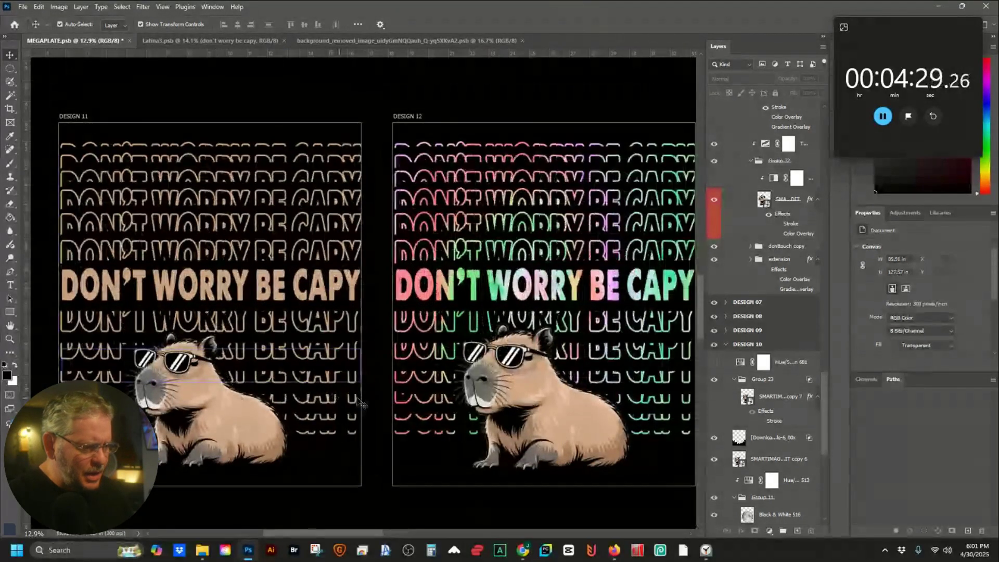
drag(496, 392, 281, 395)
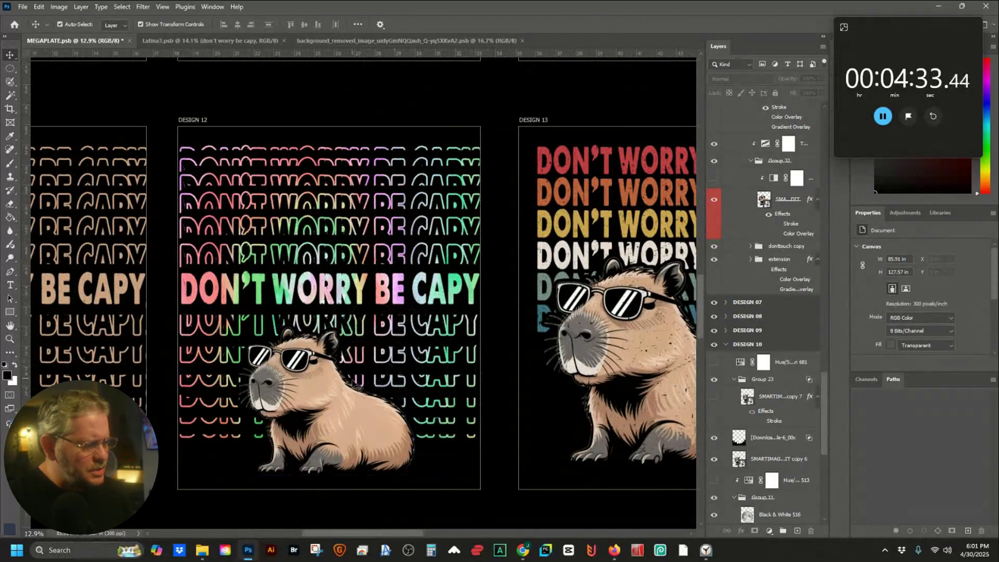
drag(341, 389, 145, 384)
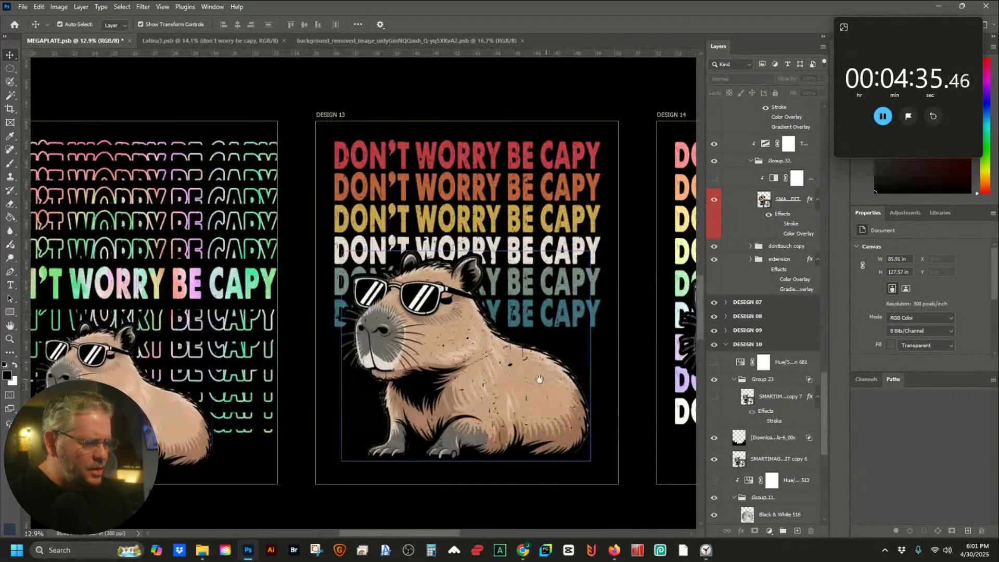
drag(557, 384, 431, 386)
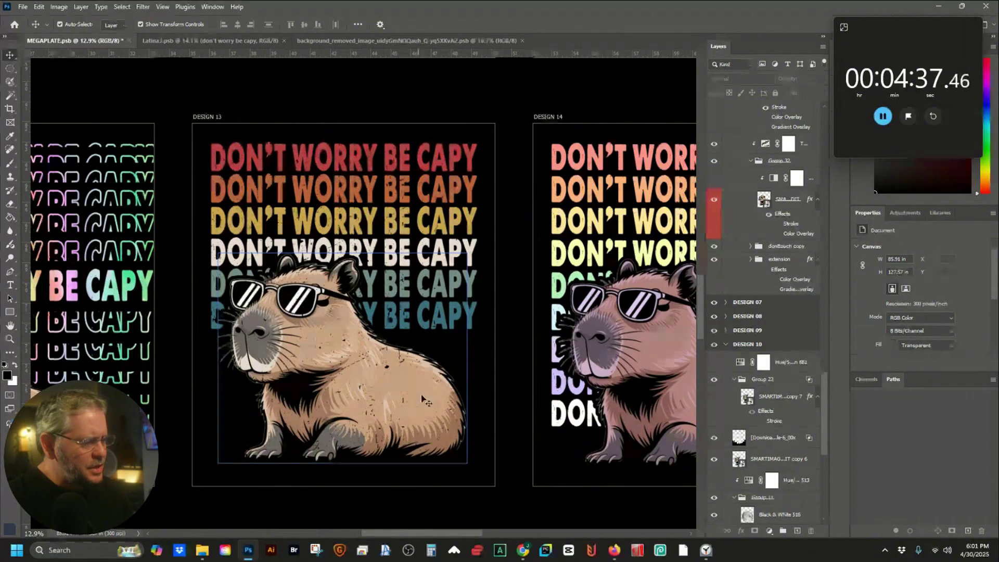
click(396, 98)
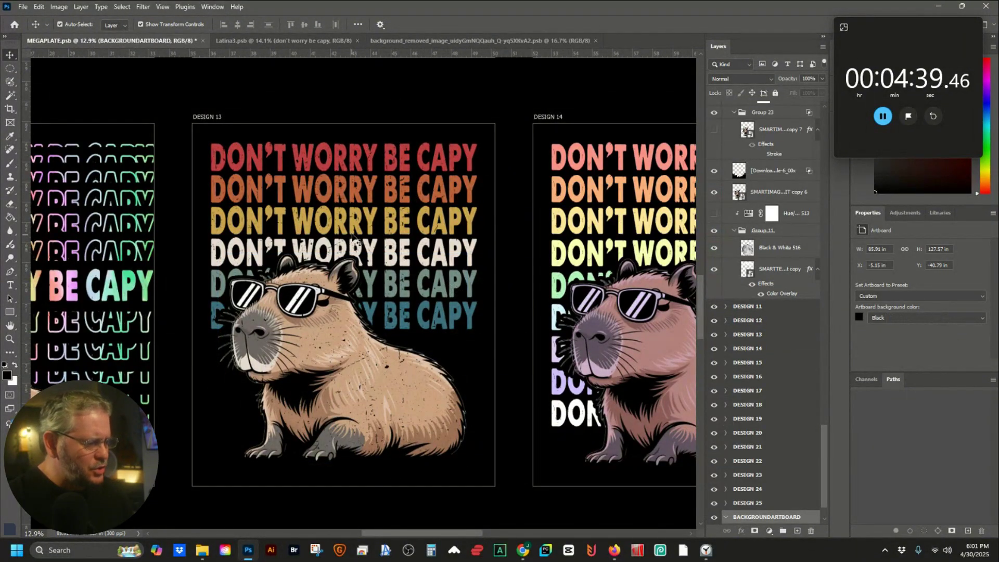
drag(444, 240, 184, 227)
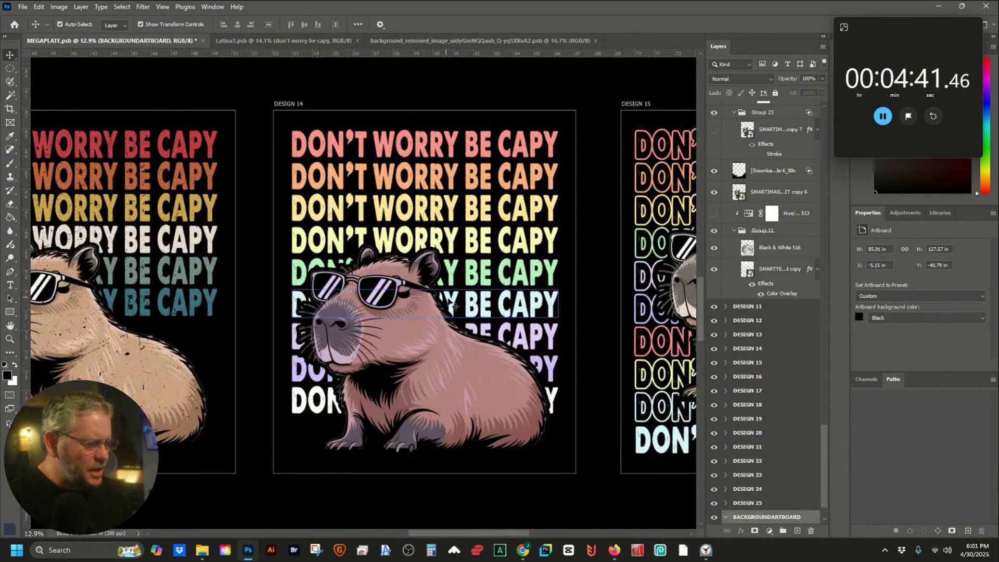
Nudge the capybara in Design 15 downward to Y 5.67 in, just above the solid bottom slogan line
drag(515, 219, 263, 204)
click(545, 310)
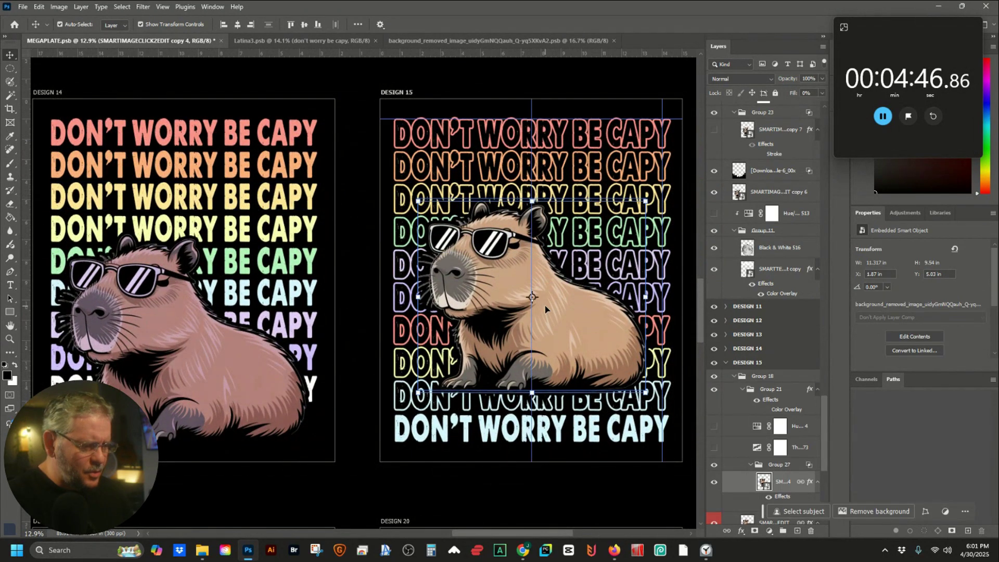
key(shift+Down)
key(shift+Down)
key(shift+Down)
key(shift+Down)
key(shift+Down)
key(shift+Down)
key(shift+Down)
key(shift+Down)
key(shift+Down)
key(shift+Down)
key(shift+Down)
key(shift+Down)
key(shift+Down)
key(shift+Down)
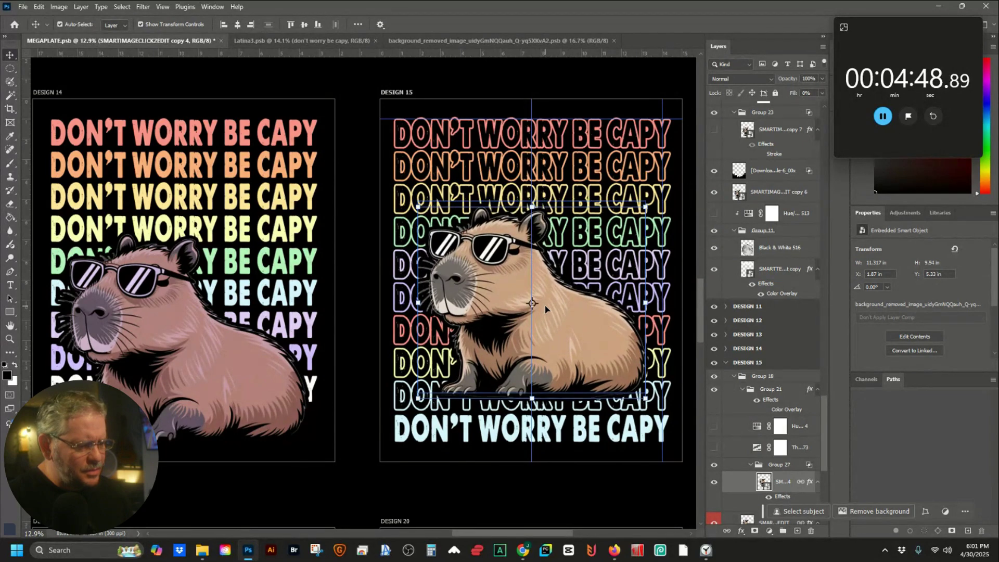
key(shift+Down)
key(shift+Down)
key(shift+Down)
key(shift+Down)
key(shift+Down)
key(shift+Down)
key(shift+Down)
key(shift+Down)
key(shift+Down)
key(shift+Down)
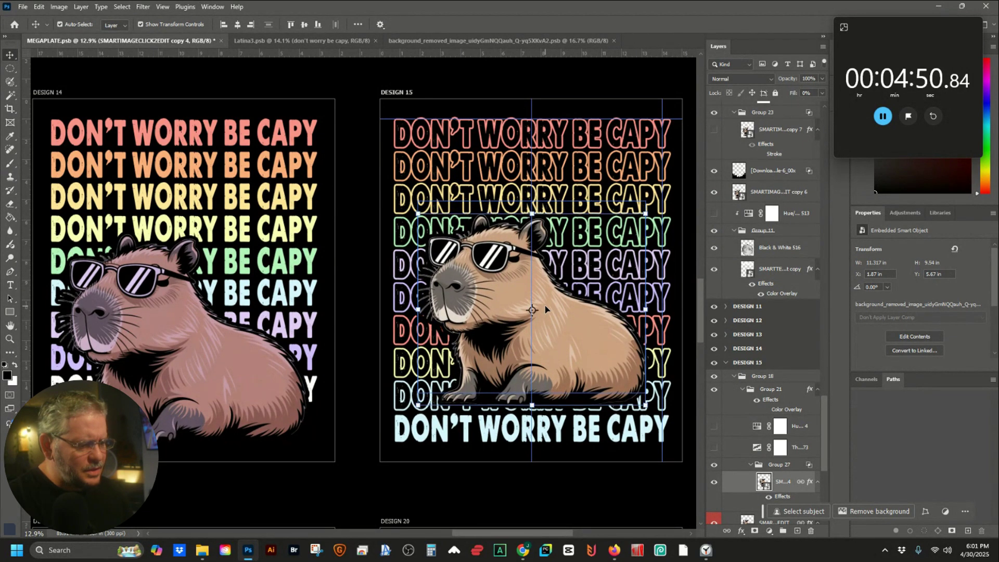
Turn on the Hue/Saturation adjustment in Design 15's Group 21 to tint the capybara and outlined slogan teal
click(403, 94)
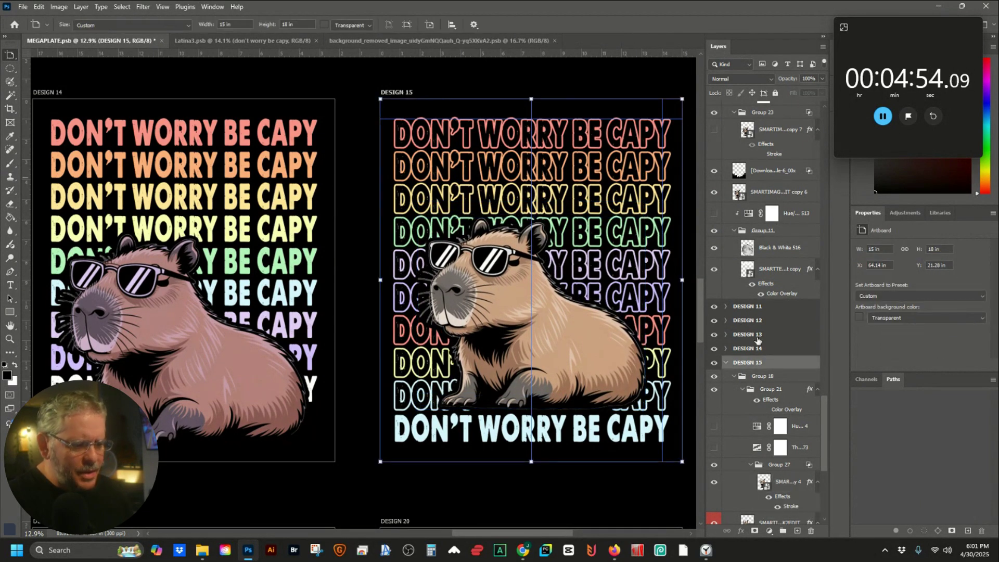
click(713, 428)
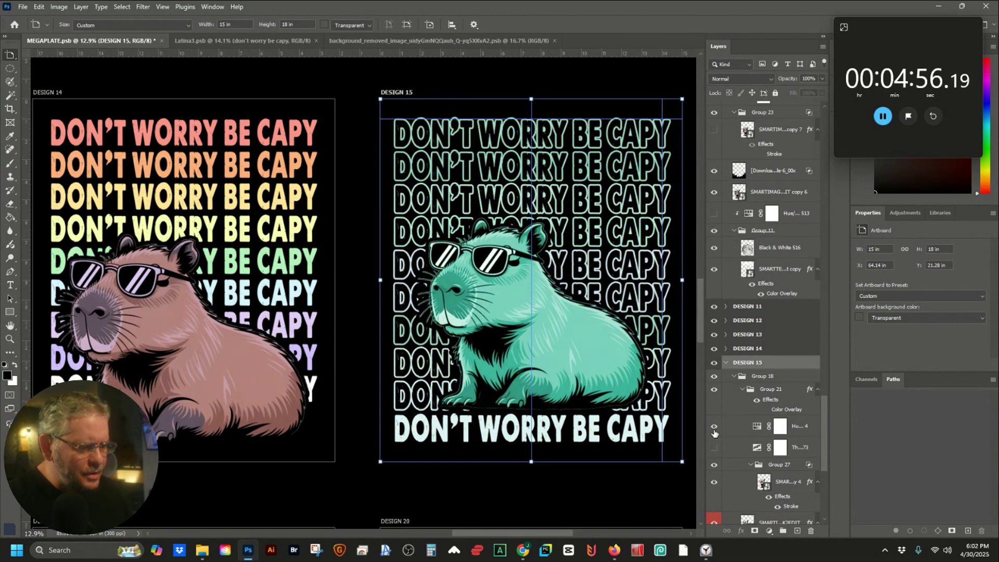
click(713, 428)
click(714, 428)
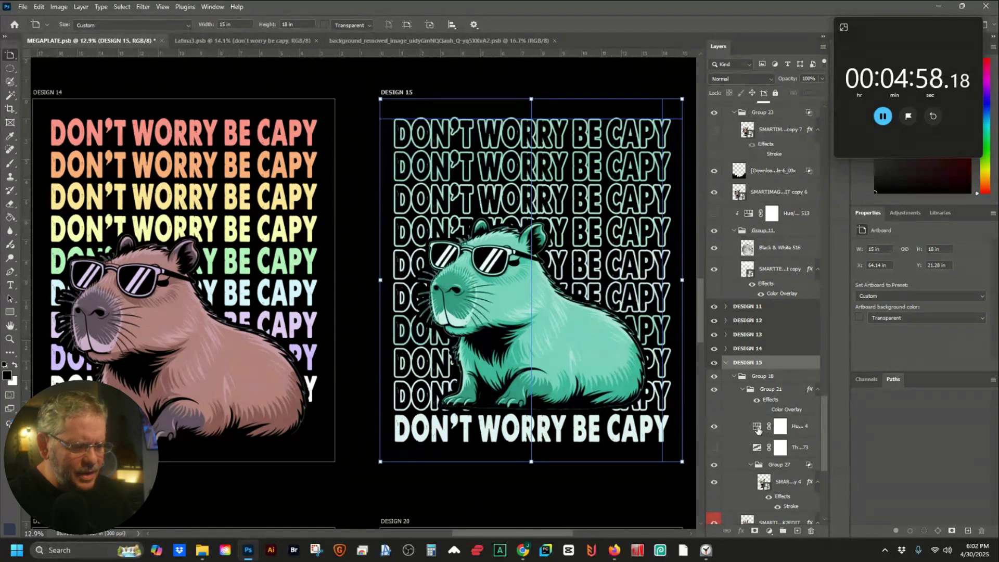
click(780, 426)
key(v)
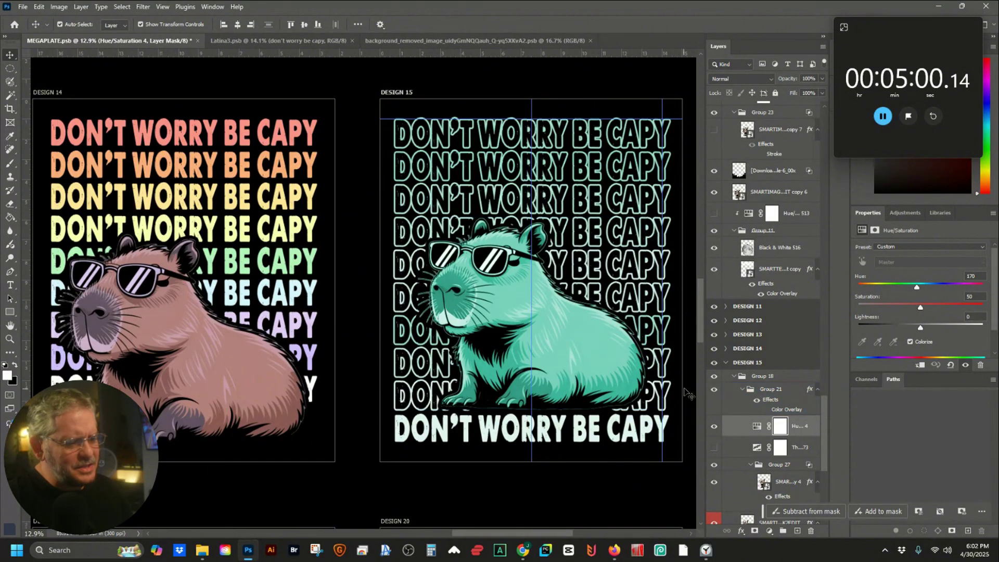
click(674, 405)
Nudge the capybara image inside Design 19's claw-mark masked group right and down to X 2.07 in, Y 4.14 in
drag(674, 406, 575, 303)
scroll(575, 303, down, 6)
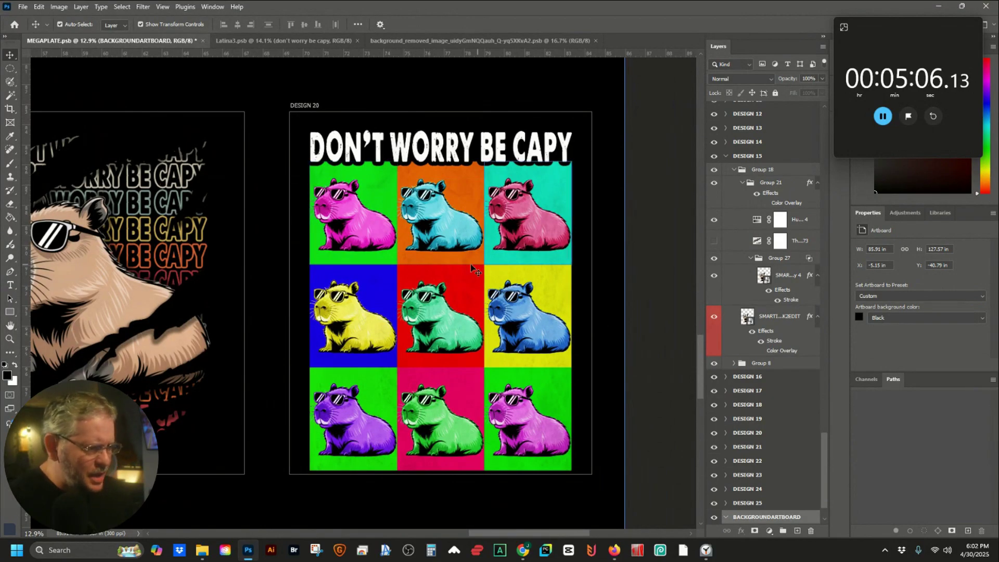
scroll(362, 315, left, 7)
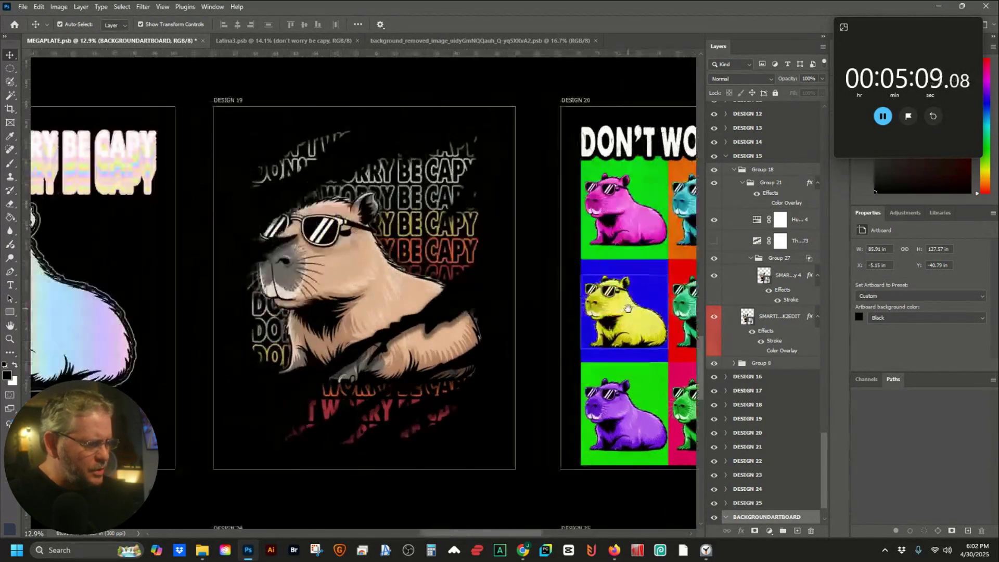
click(443, 300)
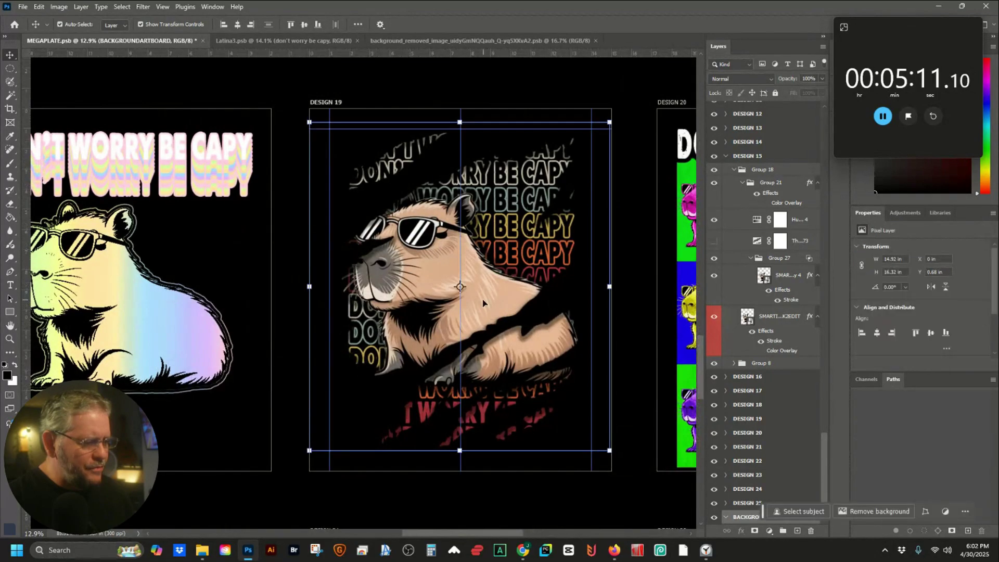
scroll(735, 316, down, 5)
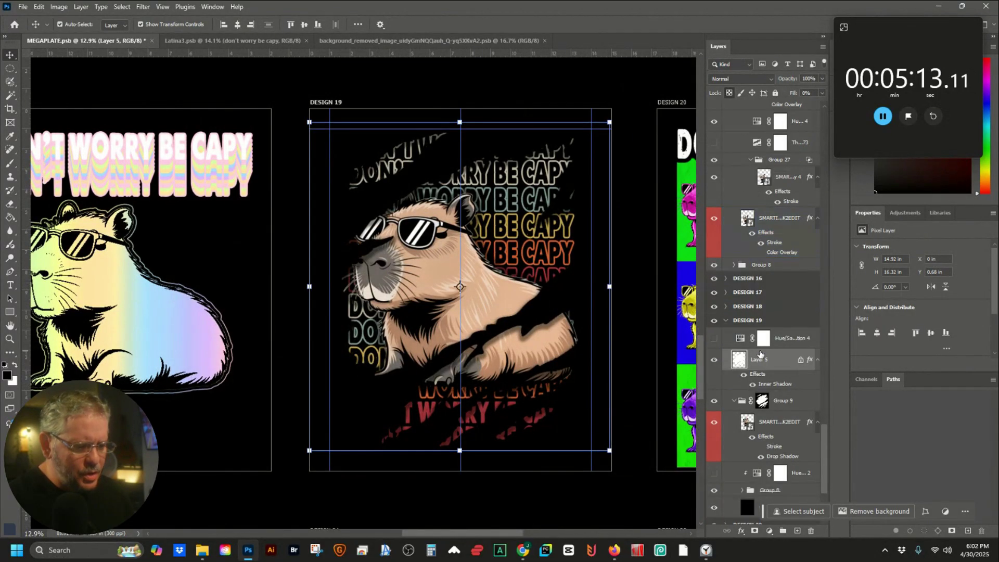
click(777, 339)
key(shift+Right)
key(shift+Right)
key(shift+Right)
key(shift+Right)
key(shift+Right)
key(shift+Right)
key(shift+Right)
key(shift+Right)
key(shift+Right)
key(shift+Right)
key(shift+Right)
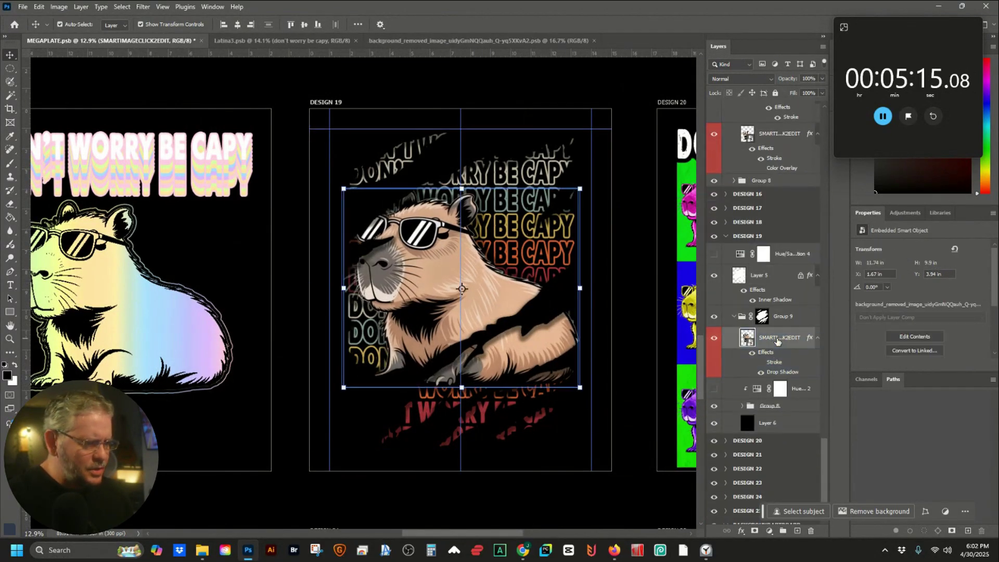
key(shift+Down)
key(shift+Down)
key(shift+Down)
key(shift+Right)
key(shift+Right)
key(shift+Right)
key(shift+Right)
key(shift+Right)
key(shift+Right)
key(shift+Right)
key(shift+Right)
key(shift+Right)
key(shift+Right)
key(shift+Right)
key(shift+Right)
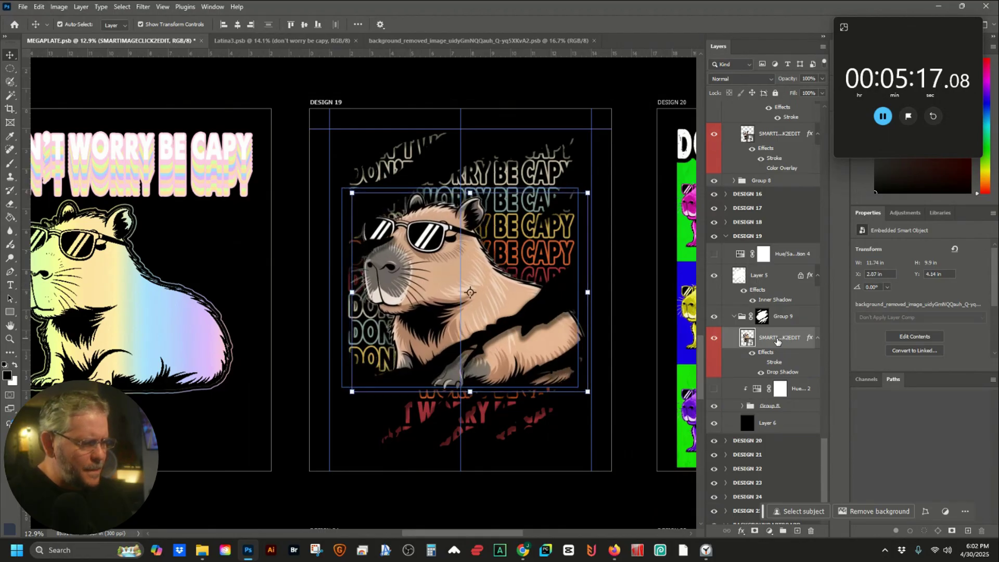
Nudge Design 19's capybara further right and down to X 2.4 in, Y 4.37 in, and deselect it
key(shift+Down)
key(shift+Down)
key(shift+Down)
key(shift+Down)
key(shift+Down)
key(shift+Down)
key(shift+Down)
key(shift+Right)
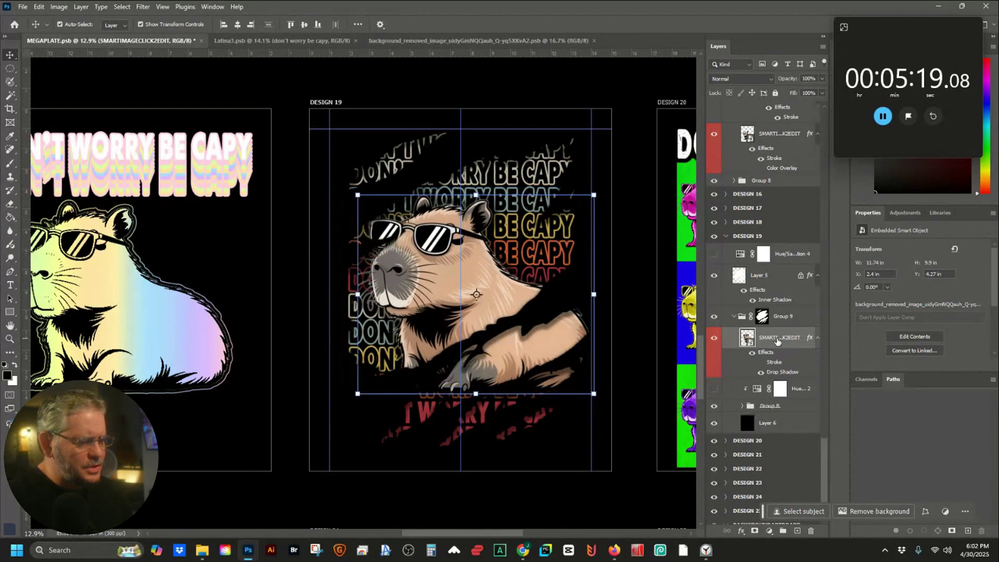
key(shift+Down)
key(shift+Down)
key(shift+Down)
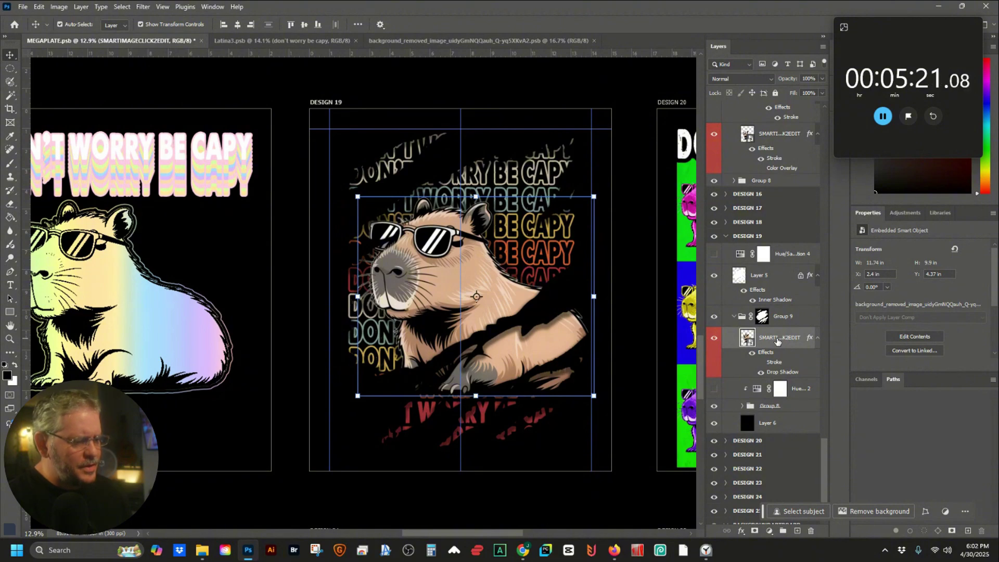
click(327, 302)
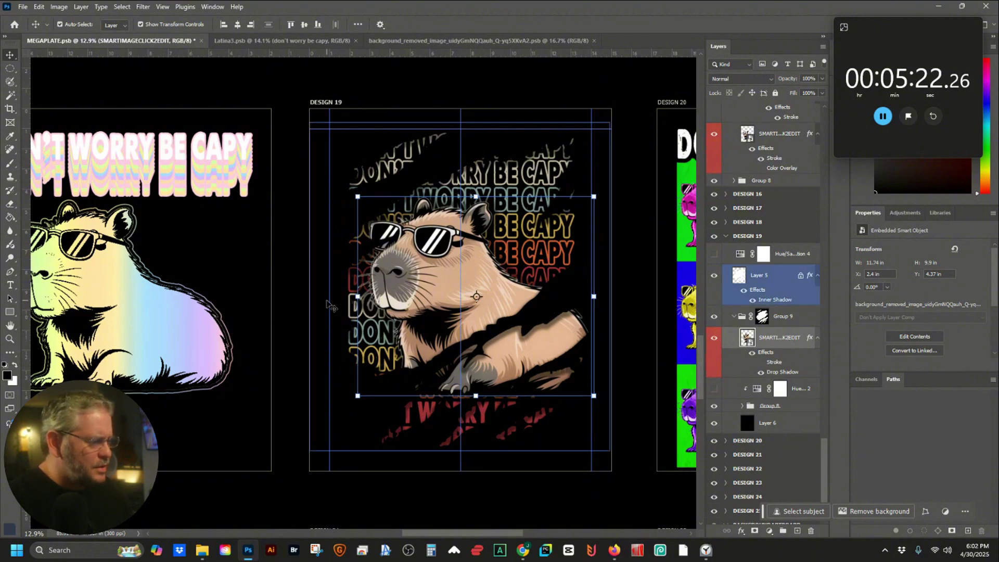
click(287, 291)
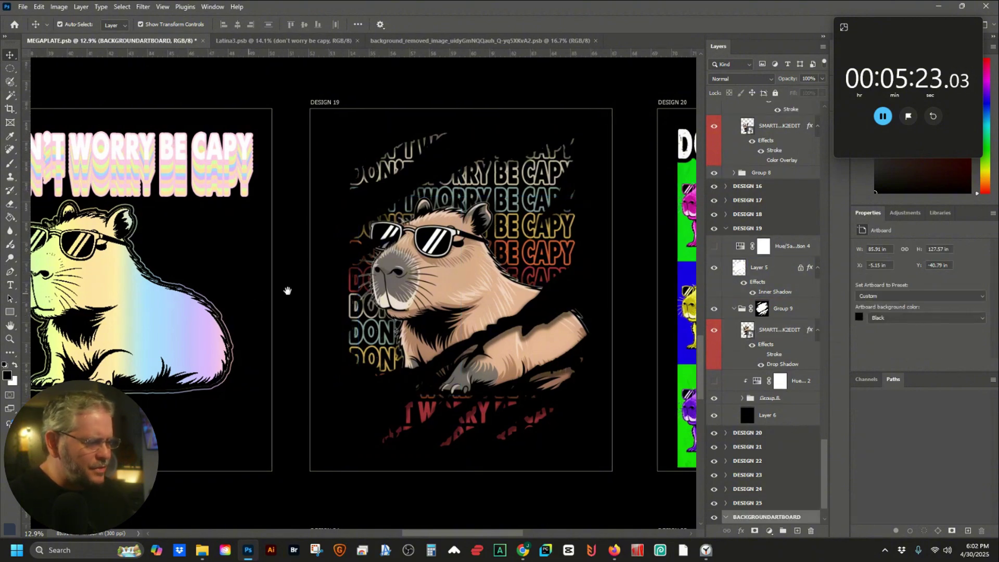
Nudge the capybara in Design 17 down to Y 4.43 in so it clears the layered slogan
drag(218, 293, 507, 280)
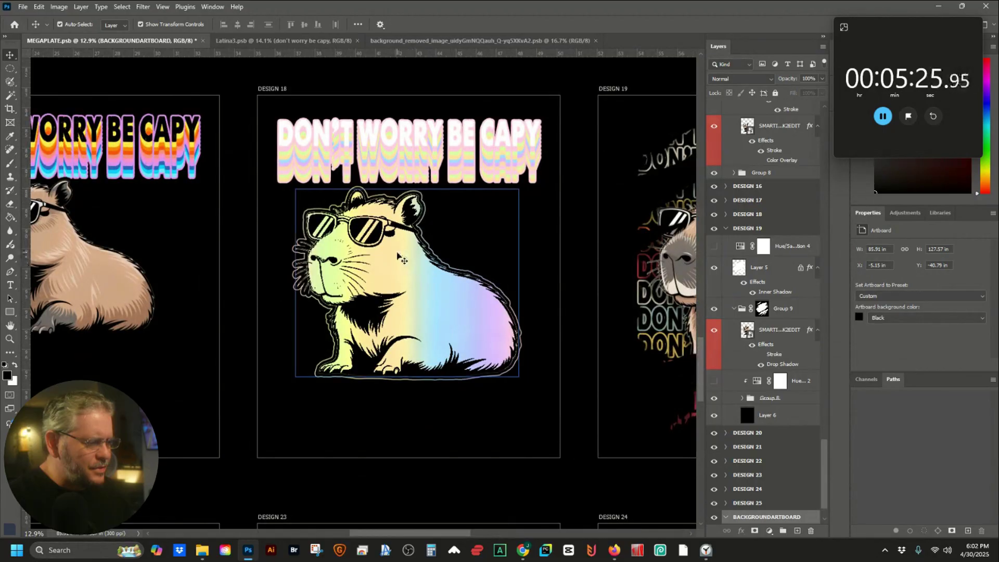
click(544, 266)
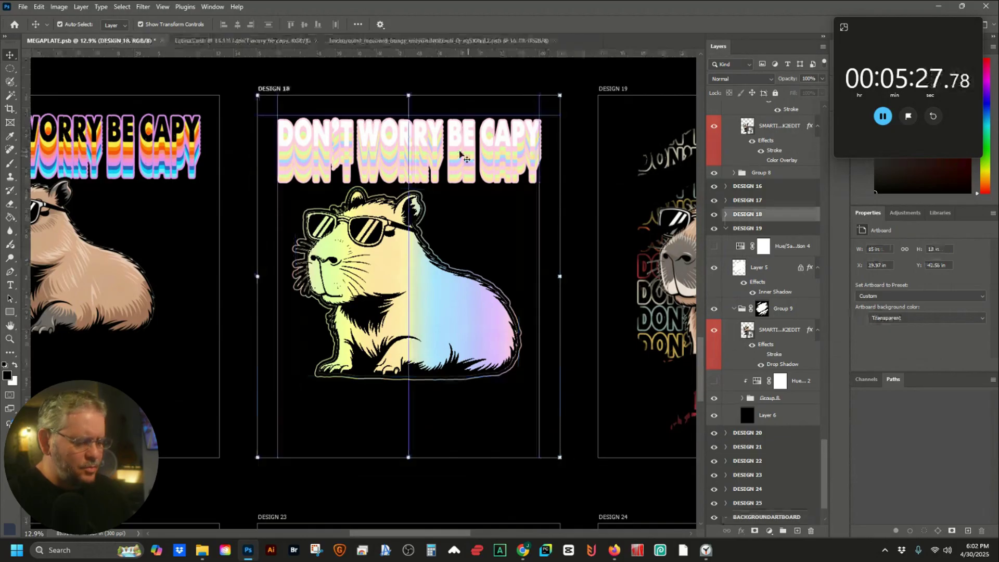
key(shift+v)
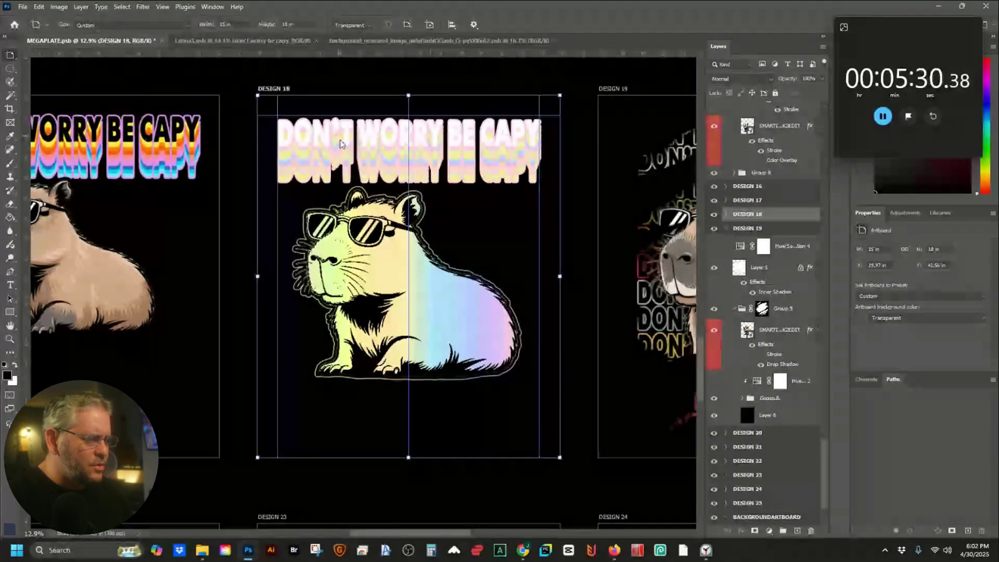
drag(148, 227, 399, 235)
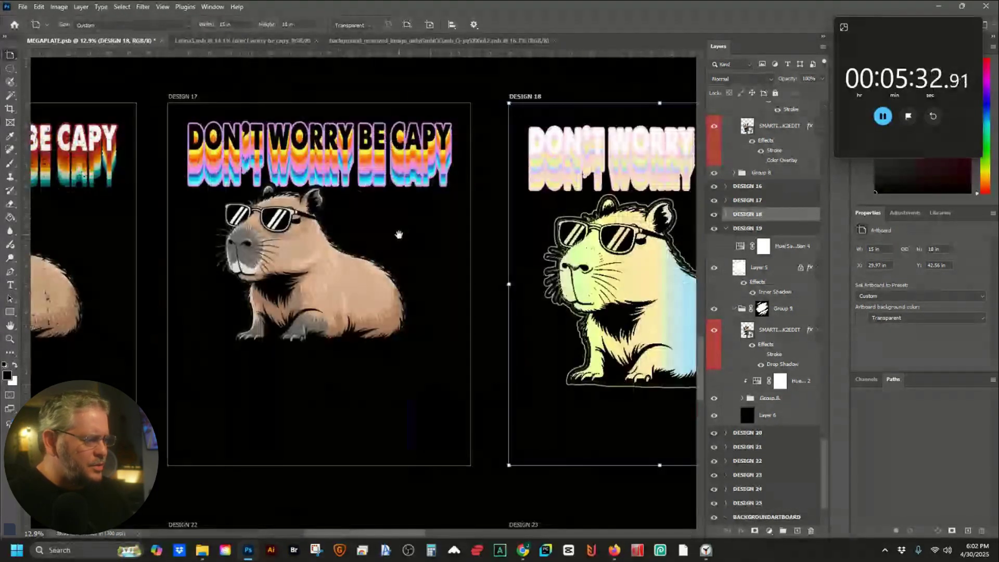
key(v)
click(299, 251)
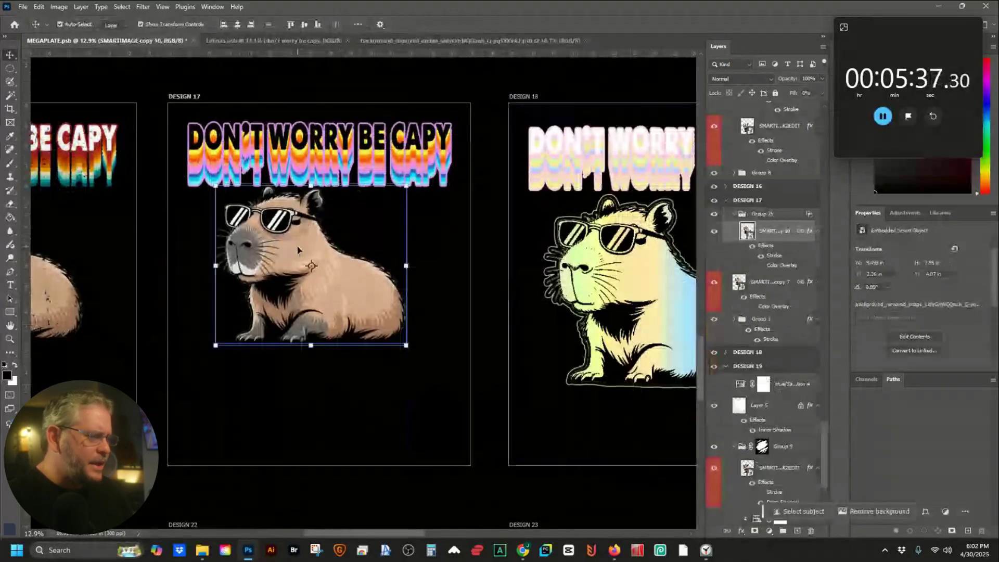
key(shift+Down)
key(shift+Down)
key(shift+Down)
key(shift+Down)
key(shift+Down)
key(shift+Down)
key(shift+Down)
key(shift+Down)
key(shift+Down)
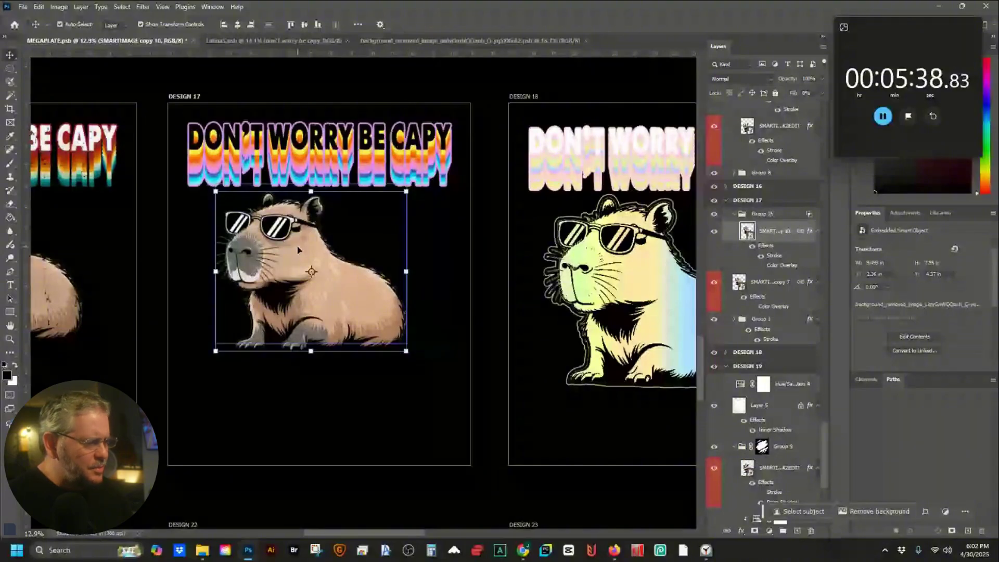
key(shift+Down)
key(shift+Down)
Nudge the capybara in Design 21's evolution line-up slightly right and down to Y 2.15 in, resting on the uppermost stripe
drag(349, 109, 497, 107)
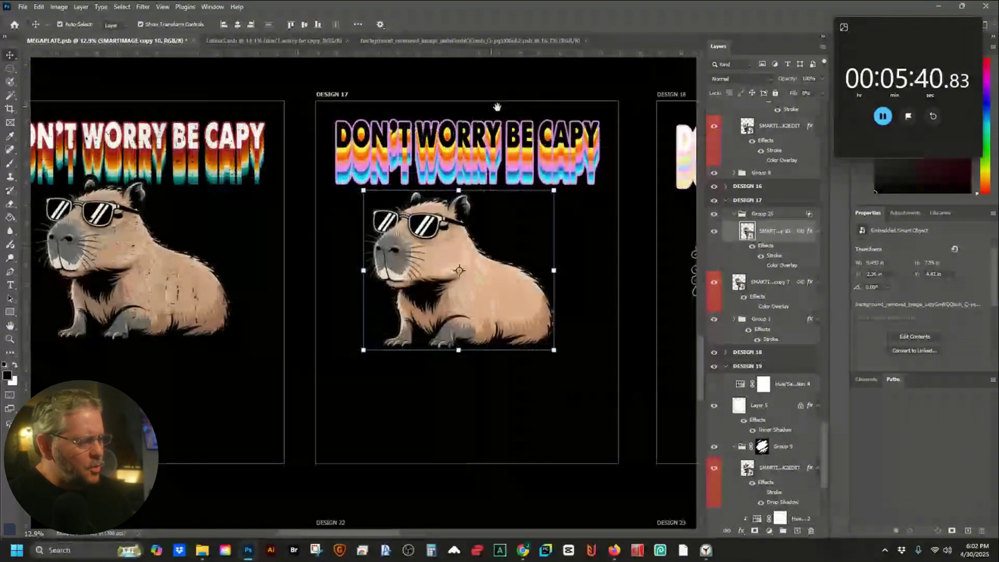
drag(224, 218, 417, 230)
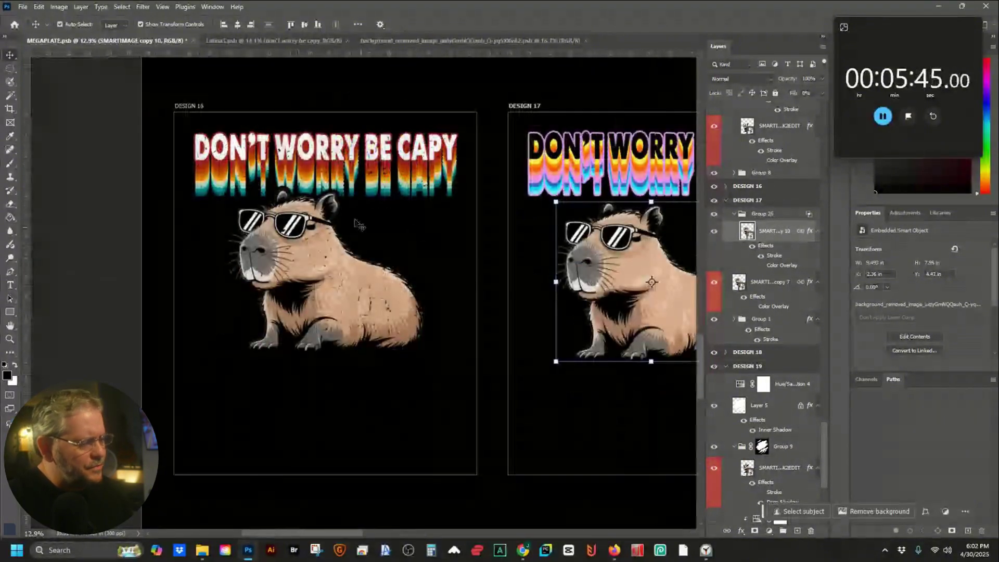
drag(379, 351, 370, 312)
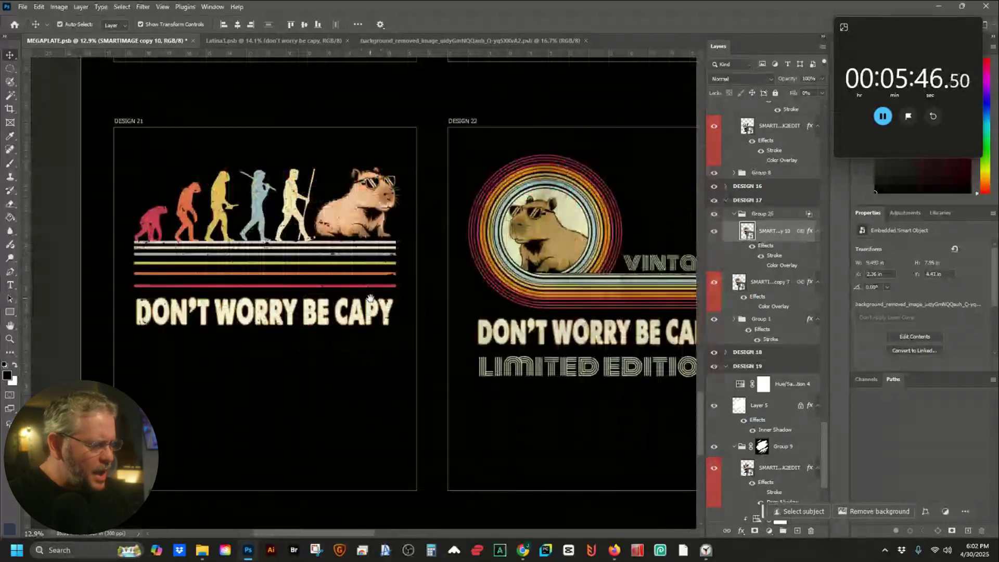
scroll(357, 236, up, 1)
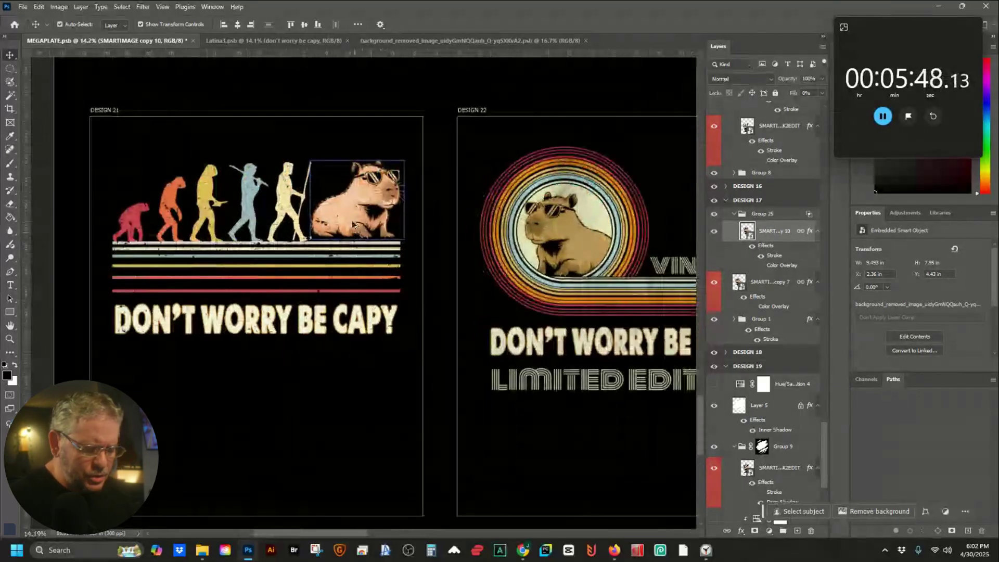
scroll(353, 224, up, 4)
click(353, 206)
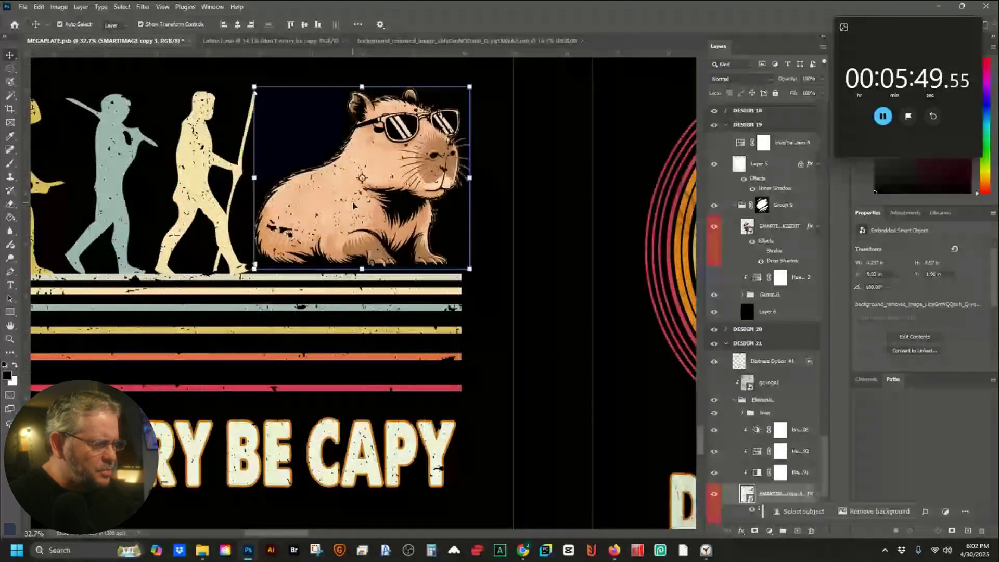
key(Right)
key(Right)
key(Right)
key(Right)
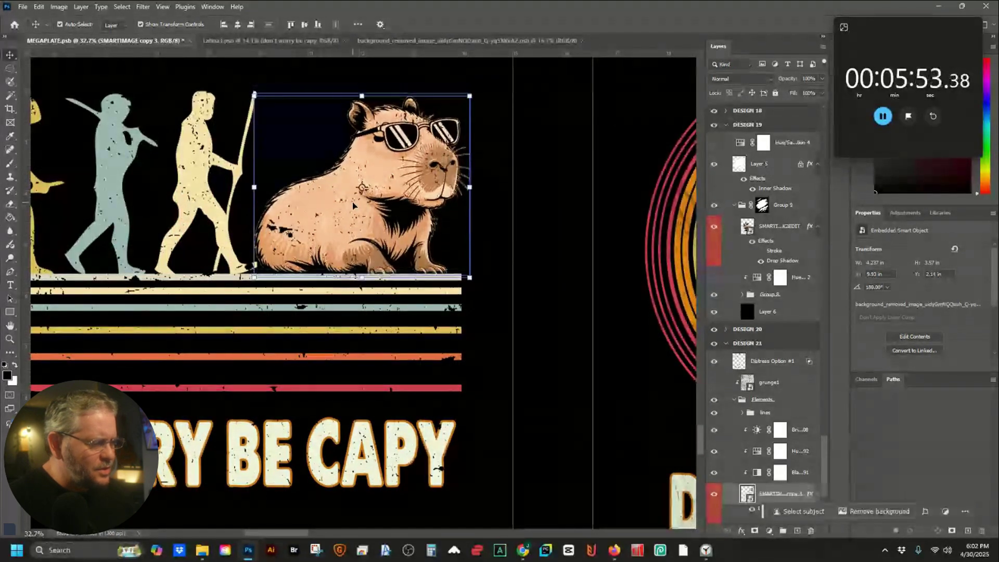
key(Down)
key(Down)
key(Down)
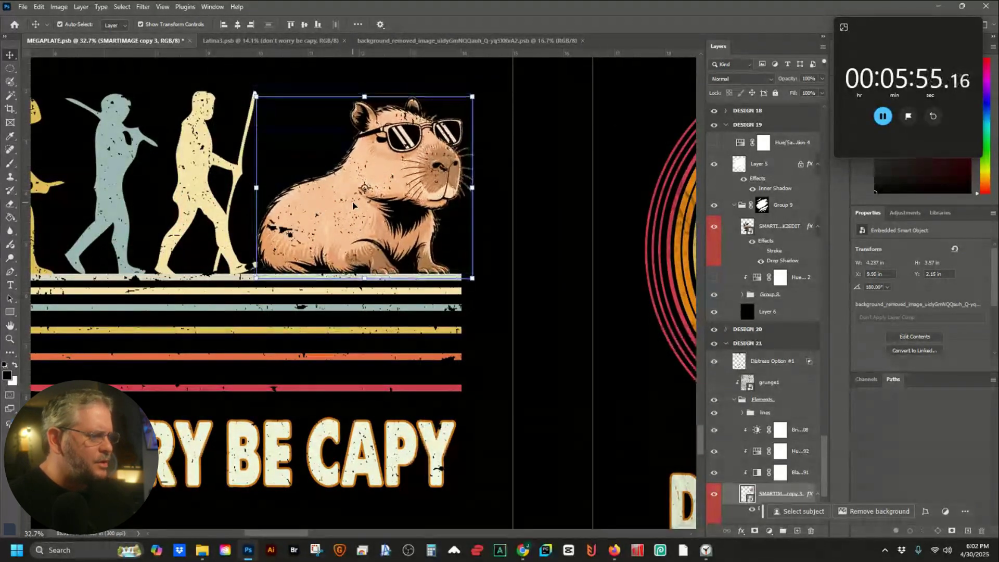
scroll(362, 204, down, 1)
scroll(362, 205, up, 3)
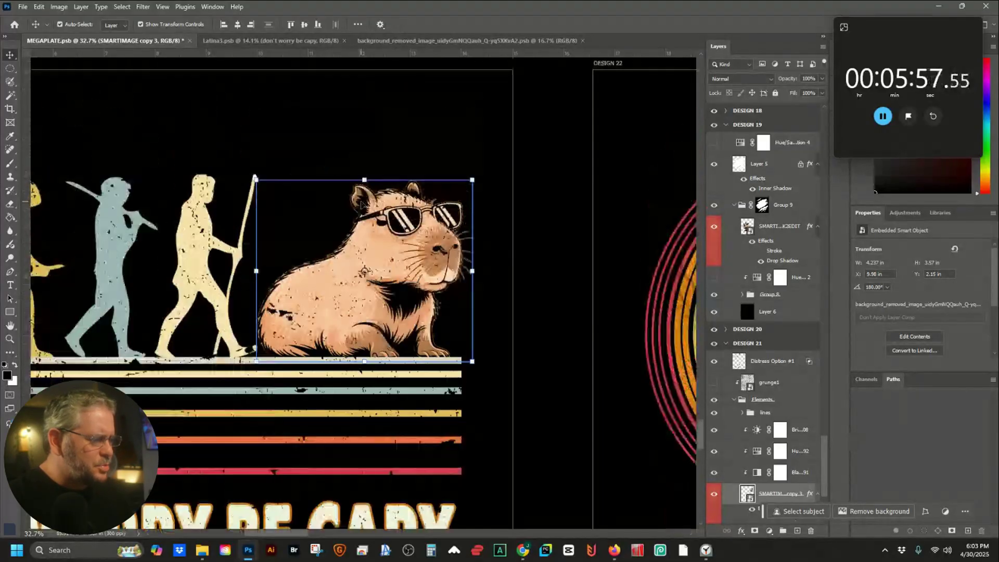
scroll(362, 205, down, 4)
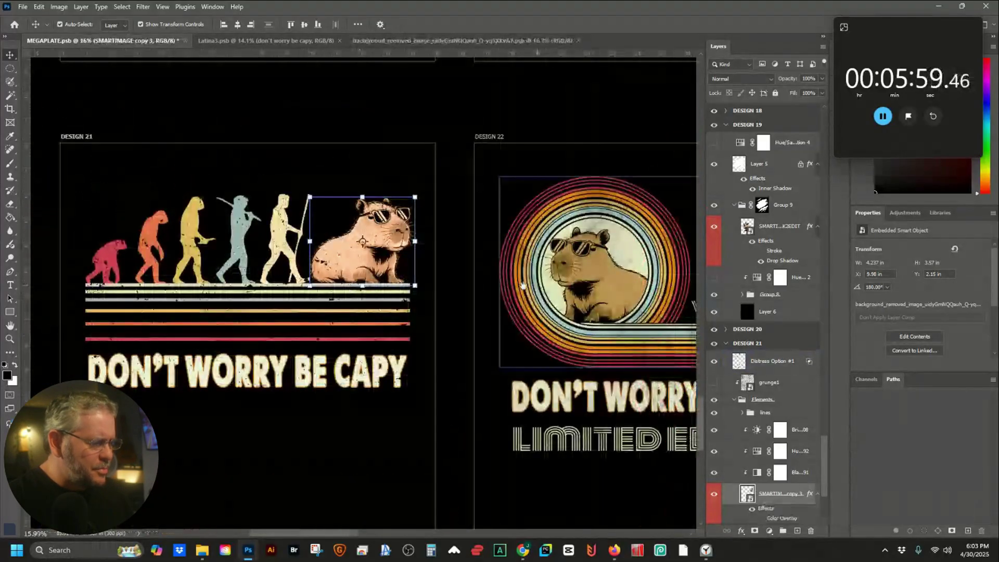
Shift the masked capybara image inside Design 22's retro circle slightly right and down
drag(519, 285, 280, 273)
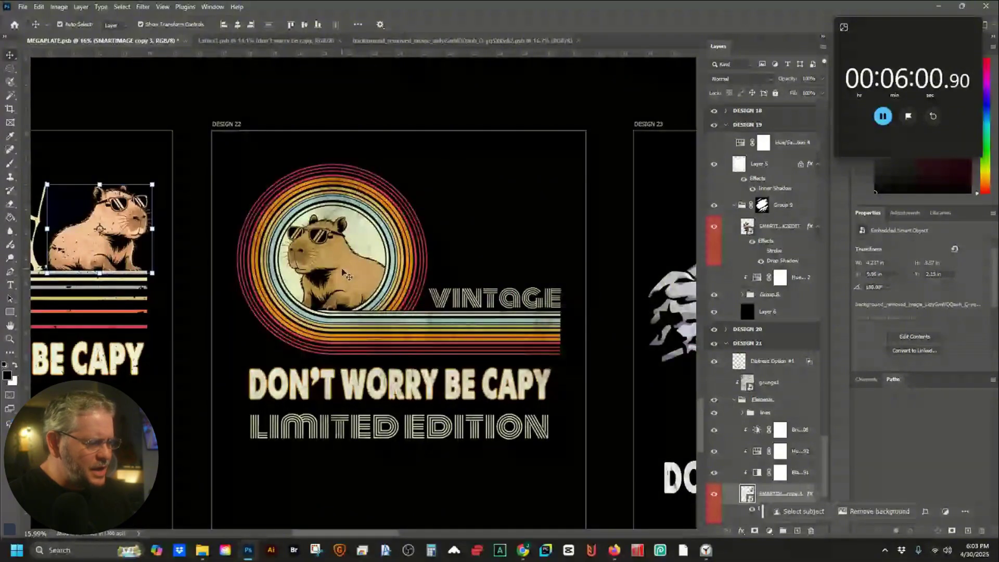
click(345, 274)
scroll(765, 312, down, 6)
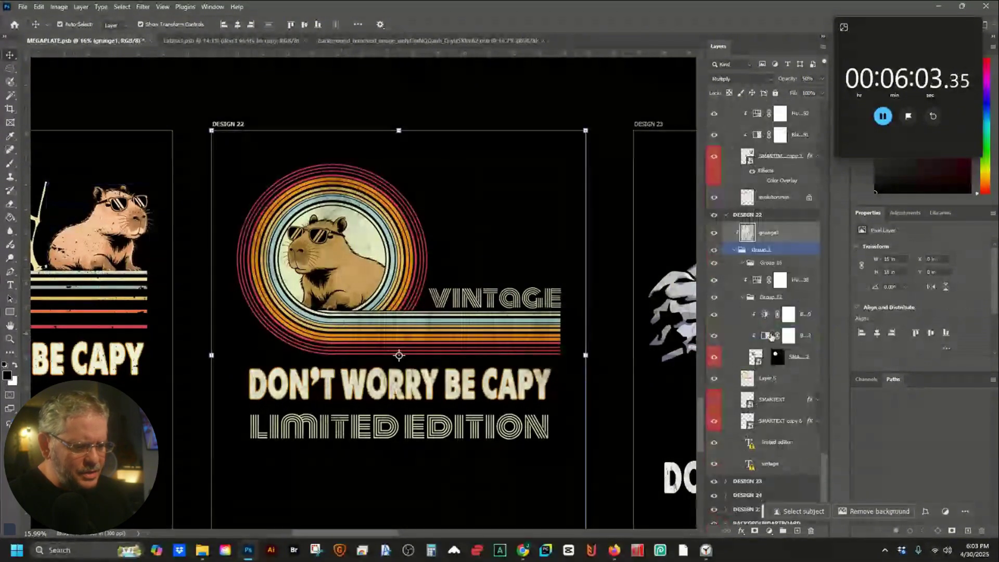
click(757, 335)
click(757, 357)
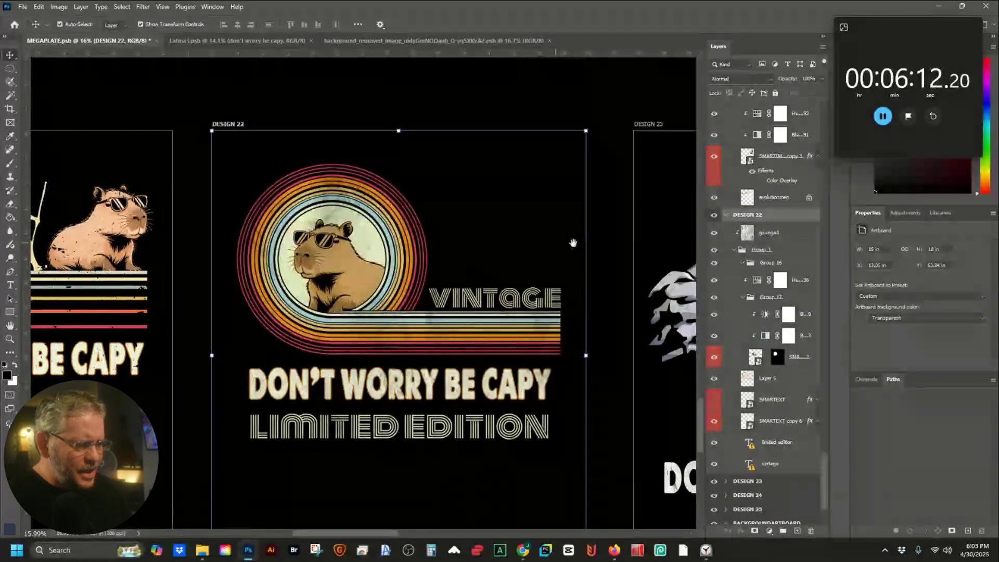
Check how the capybara and slogan fit in Designs 23, 24 and 25
drag(571, 241, 174, 206)
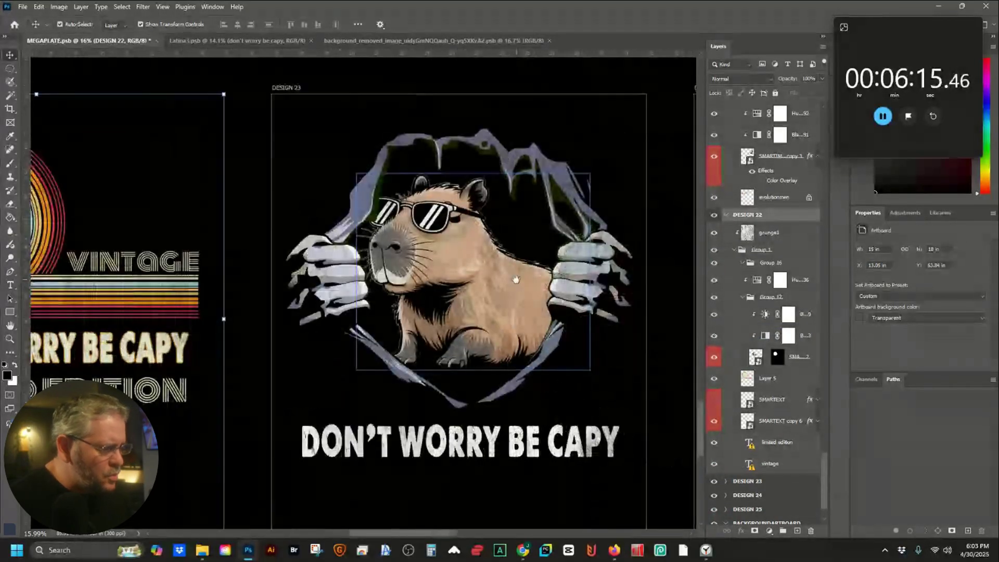
drag(516, 280, 297, 252)
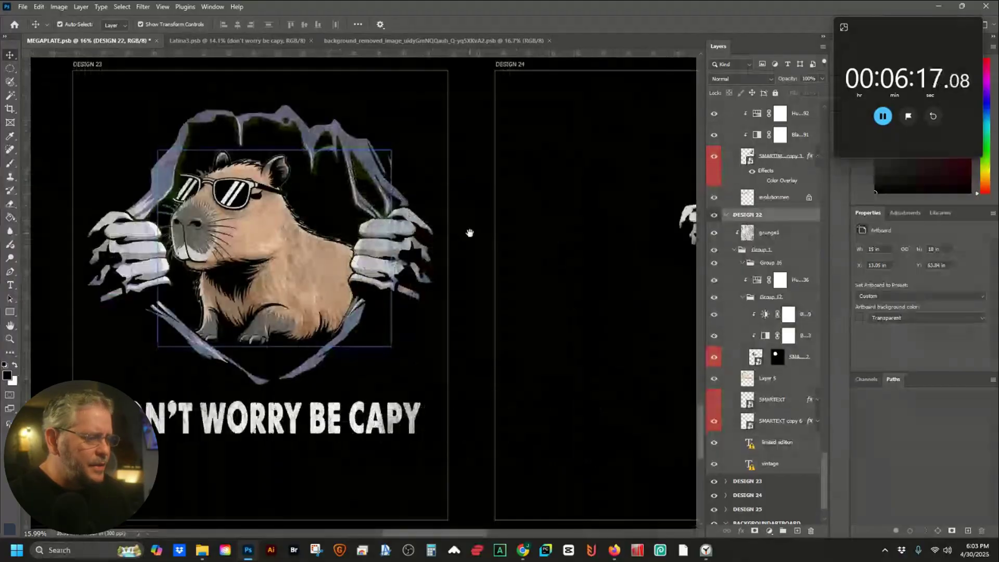
drag(470, 232, 194, 285)
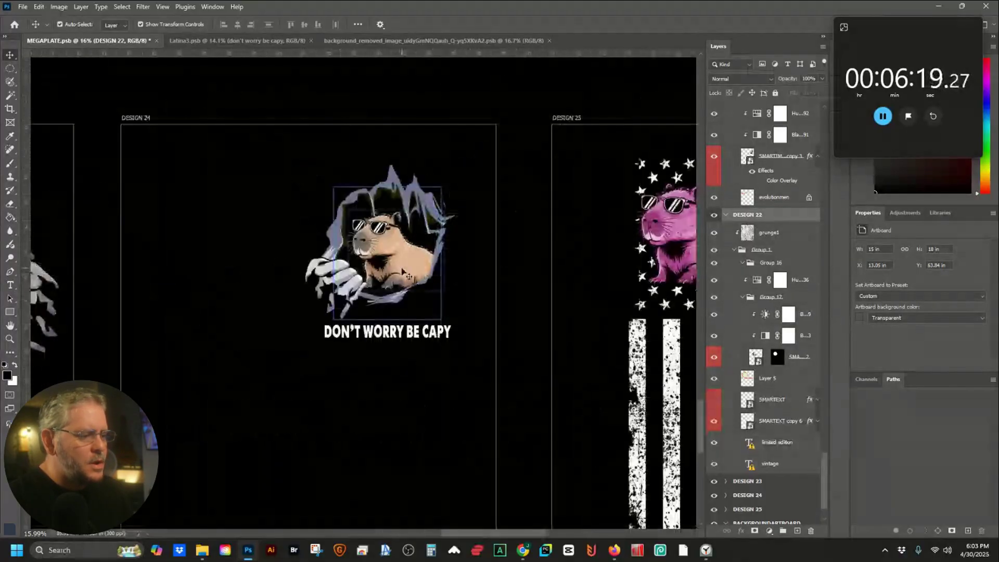
scroll(405, 273, down, 3)
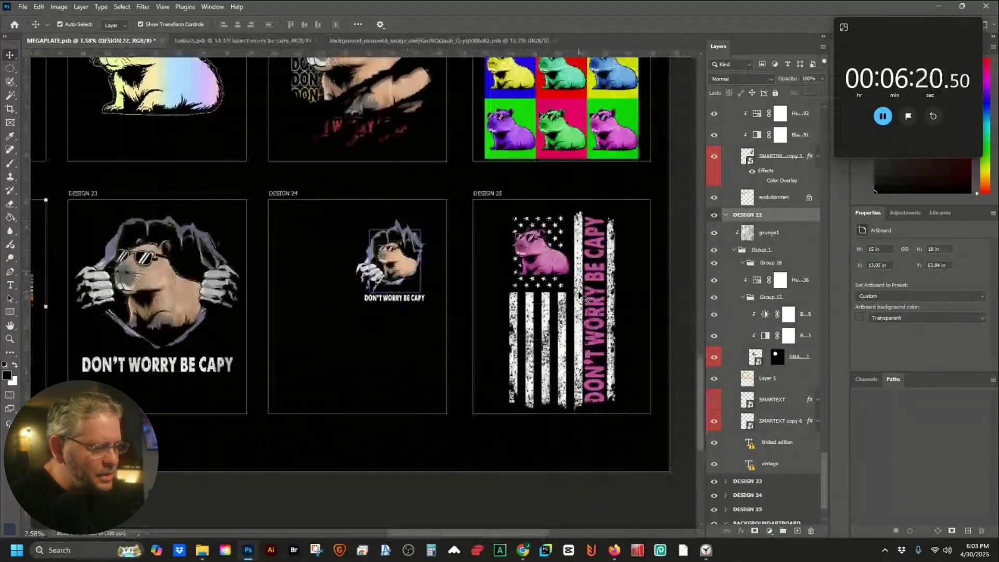
scroll(583, 297, up, 3)
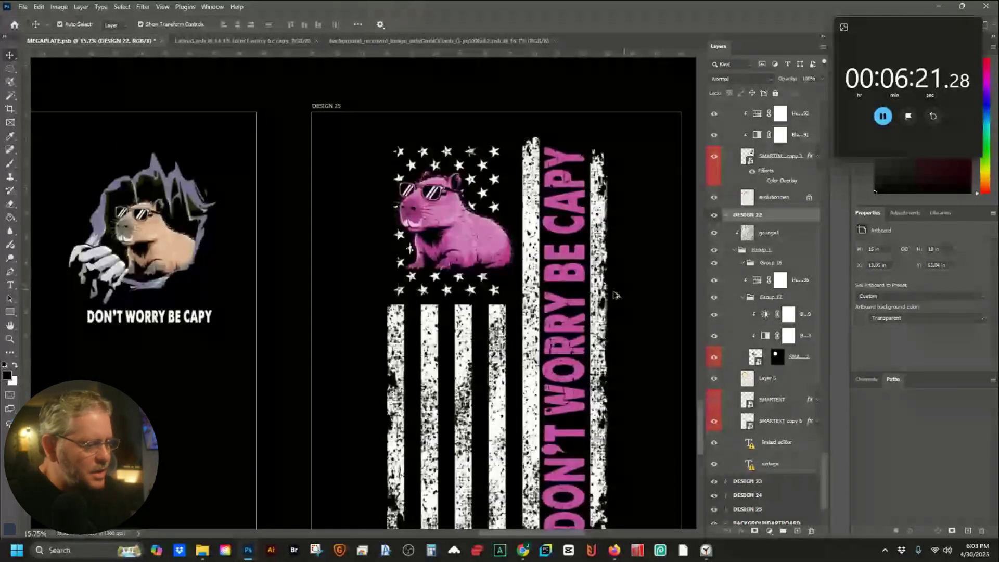
drag(509, 296, 405, 242)
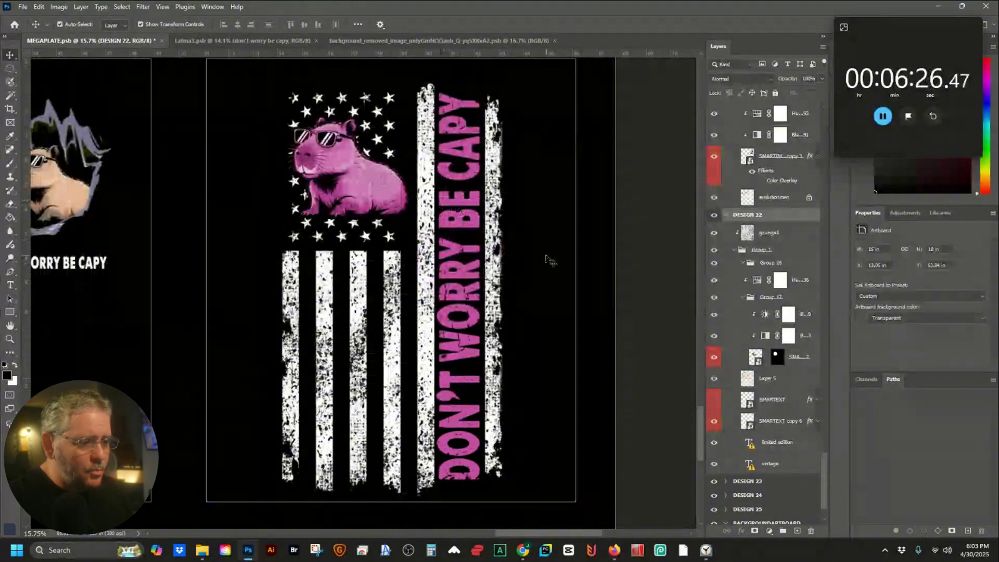
Turn off Design 25's Hue/Saturation adjustment and set the vertical slogan's Color Overlay to tan c69c7d, sampled from the capybara's fur
scroll(546, 256, down, 2)
click(281, 86)
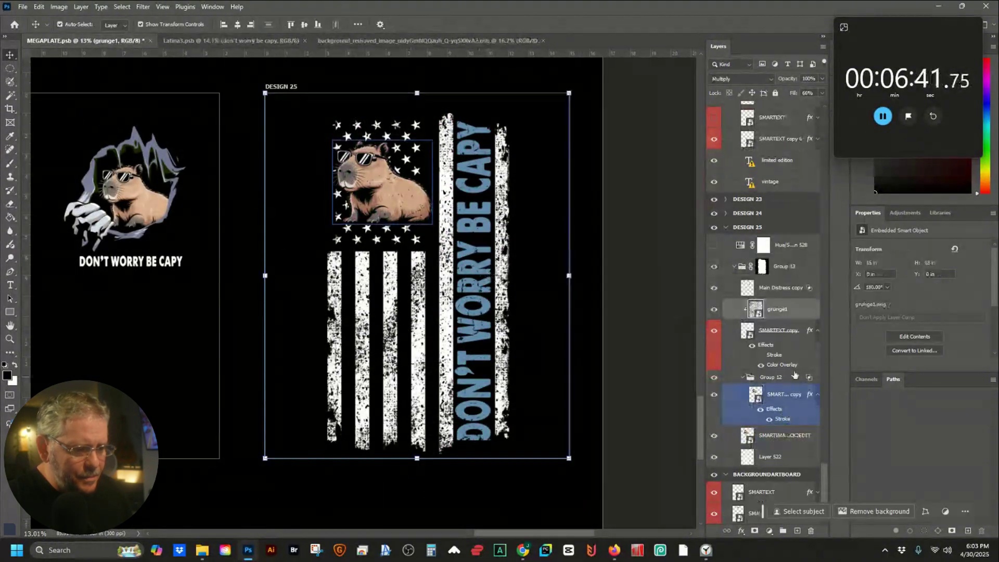
click(762, 366)
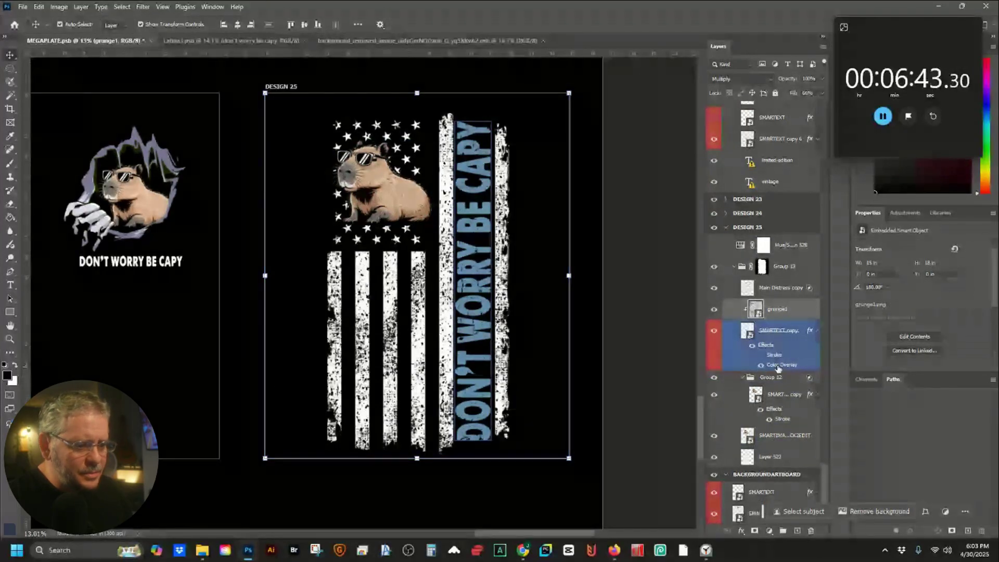
double_click(779, 366)
click(833, 284)
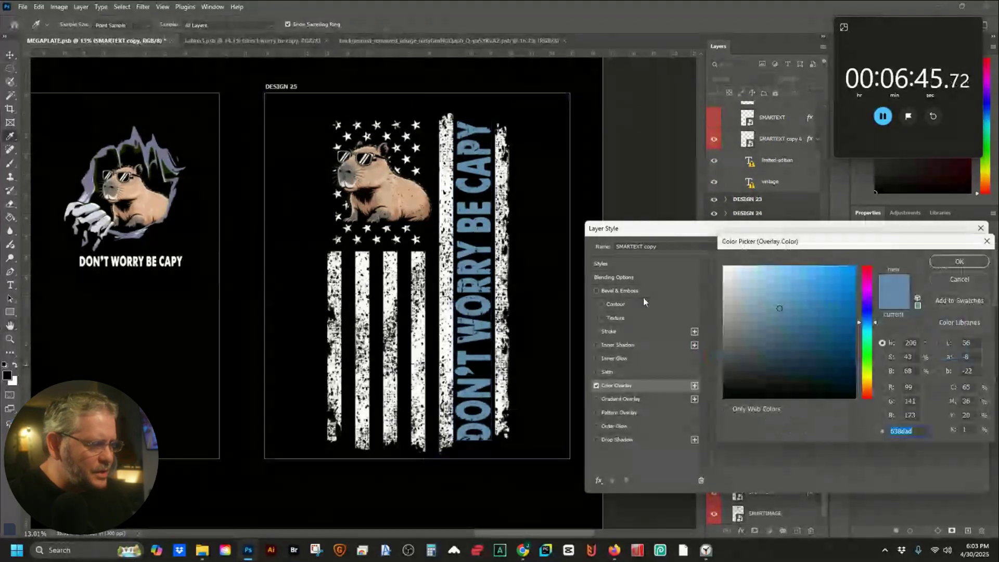
click(418, 194)
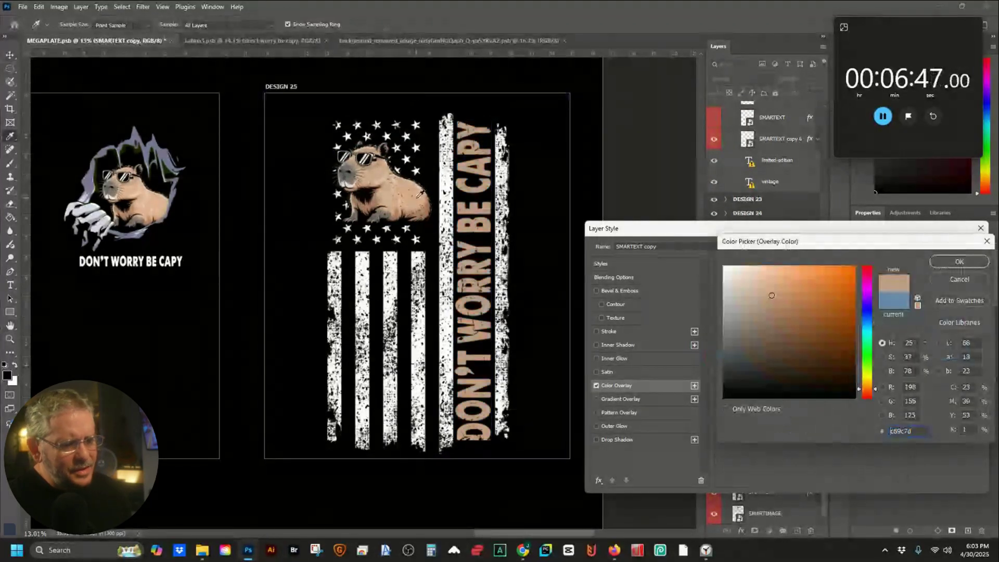
click(959, 261)
click(952, 246)
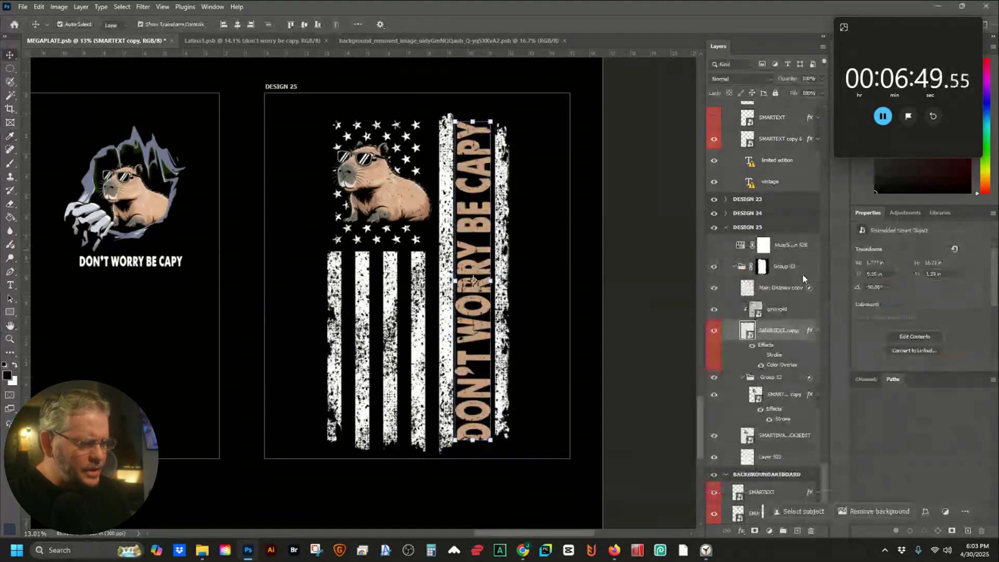
click(605, 308)
Review the complete board with all 25 capybara designs at once
scroll(583, 307, down, 1)
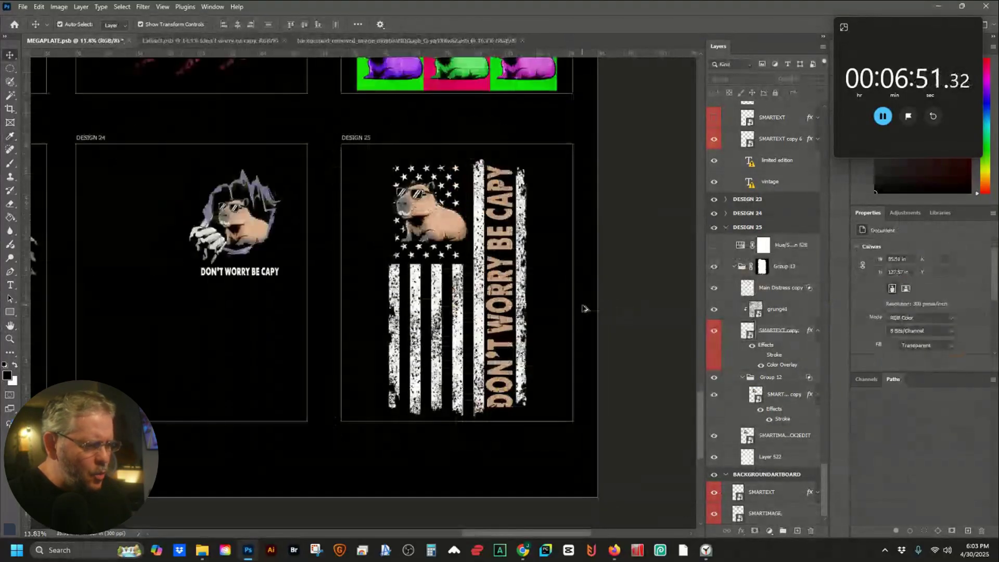
scroll(583, 308, down, 5)
scroll(625, 311, down, 5)
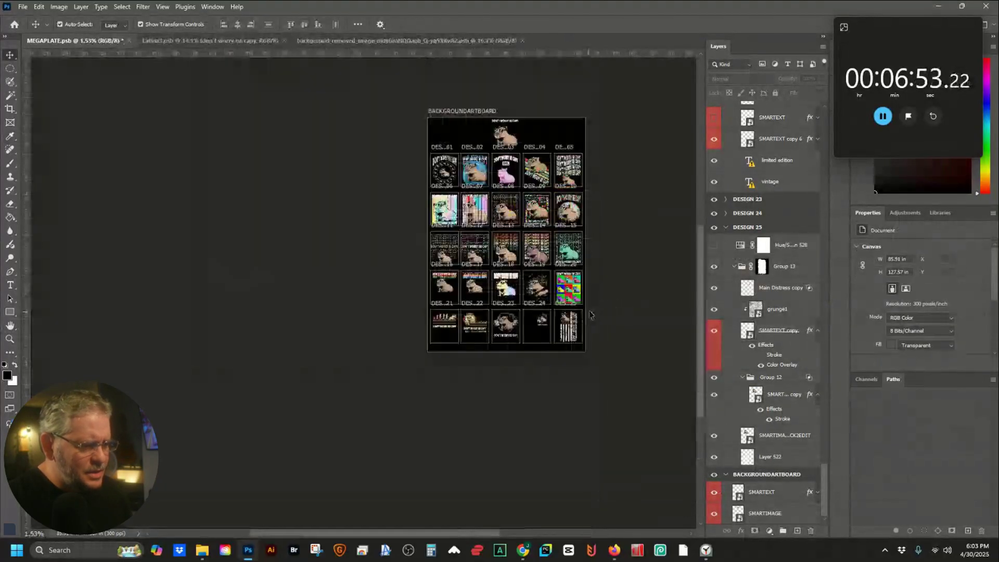
Collapse the Design 25 and BACKGROUNDARTBOARD groups in the layer list and hide BACKGROUNDARTBOARD
scroll(614, 302, up, 2)
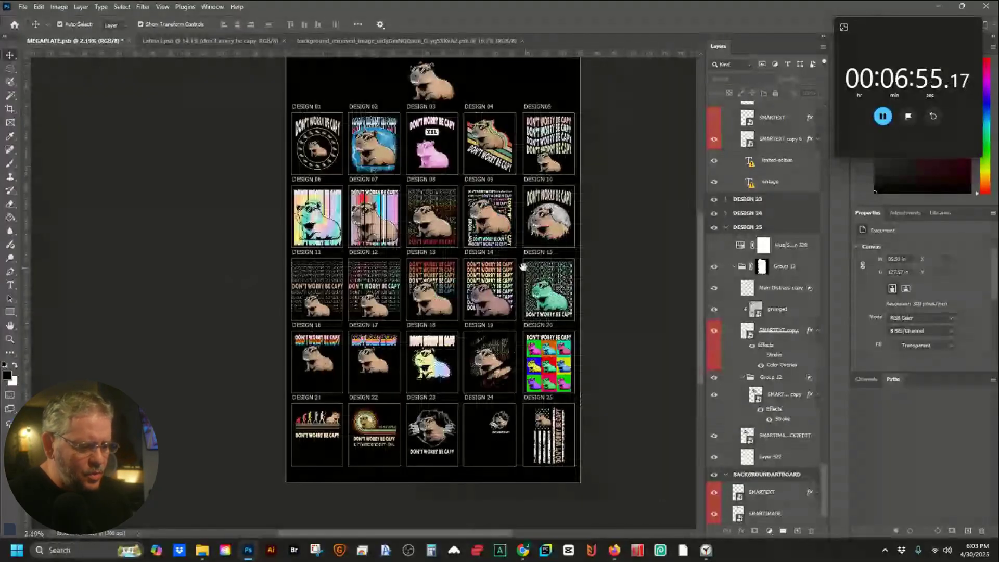
drag(523, 267, 482, 293)
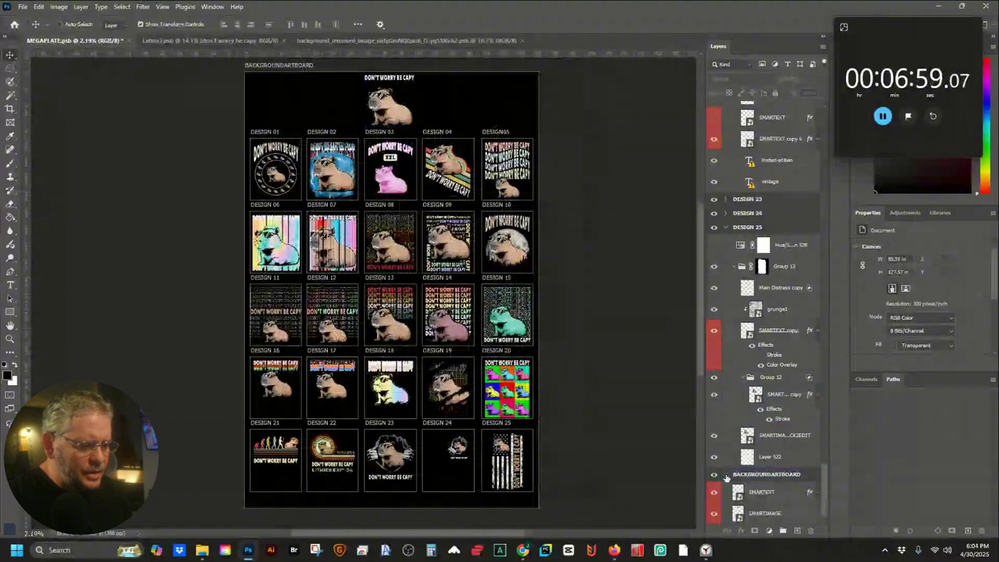
ctrl+click(726, 475)
click(726, 460)
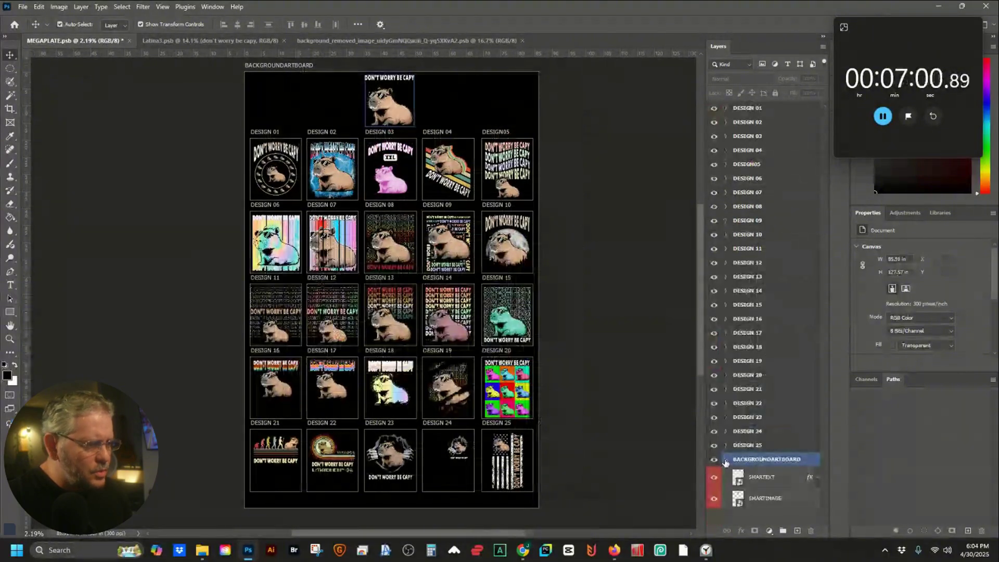
click(725, 460)
click(714, 461)
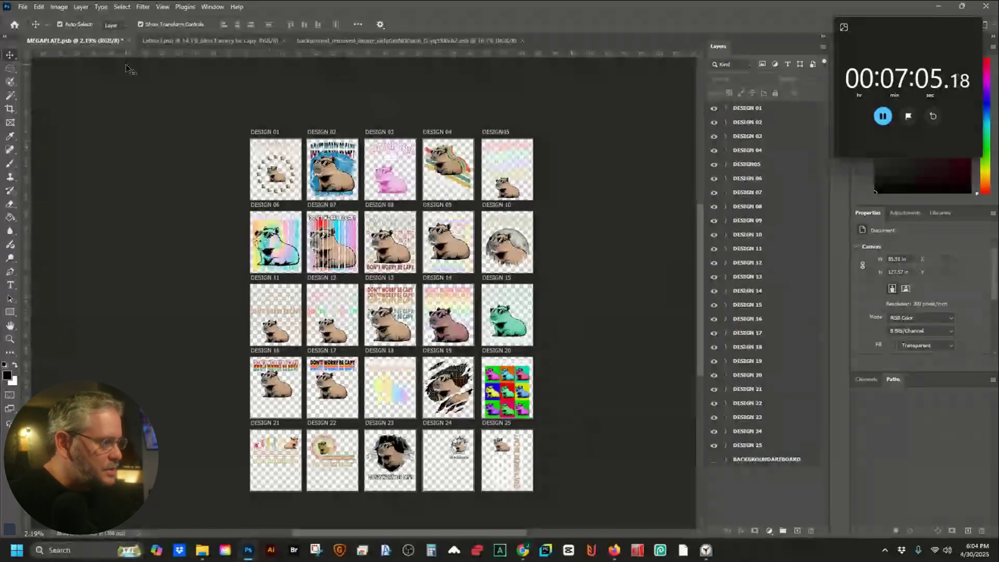
Export the visible artboards to PNG files with prefix MEGAPLATE, artboard content only, transparency on, into New folder
click(23, 7)
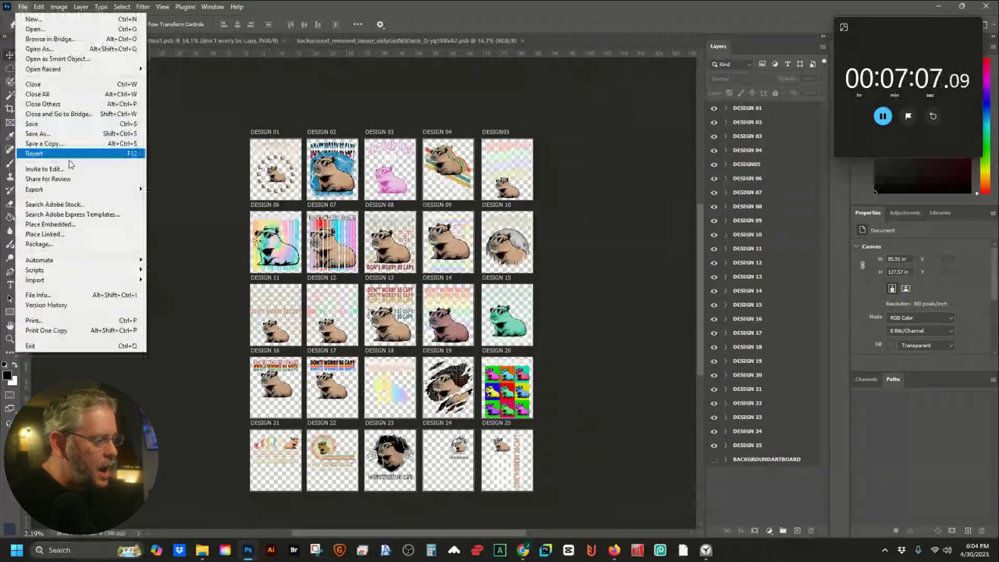
mouse_move(78, 190)
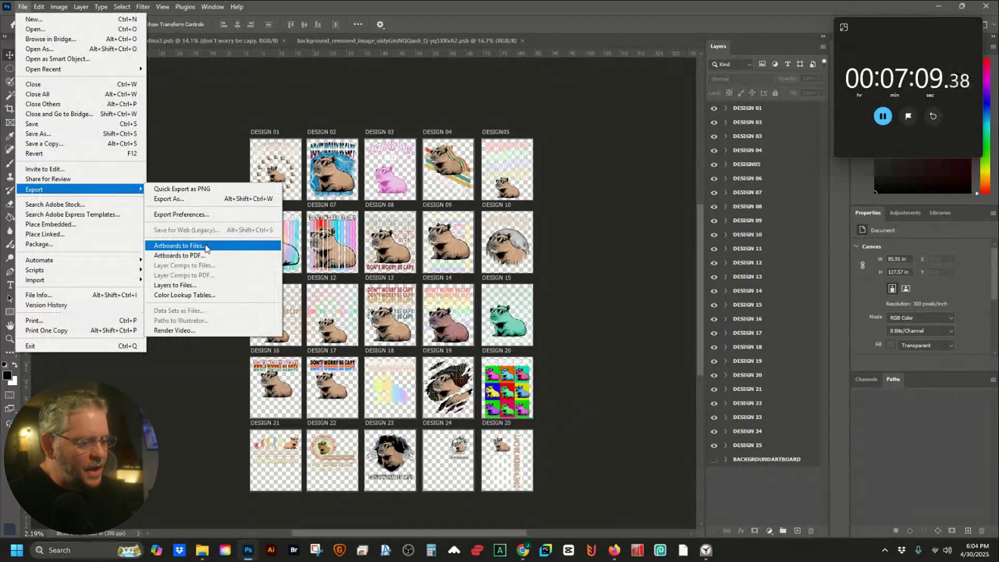
click(206, 248)
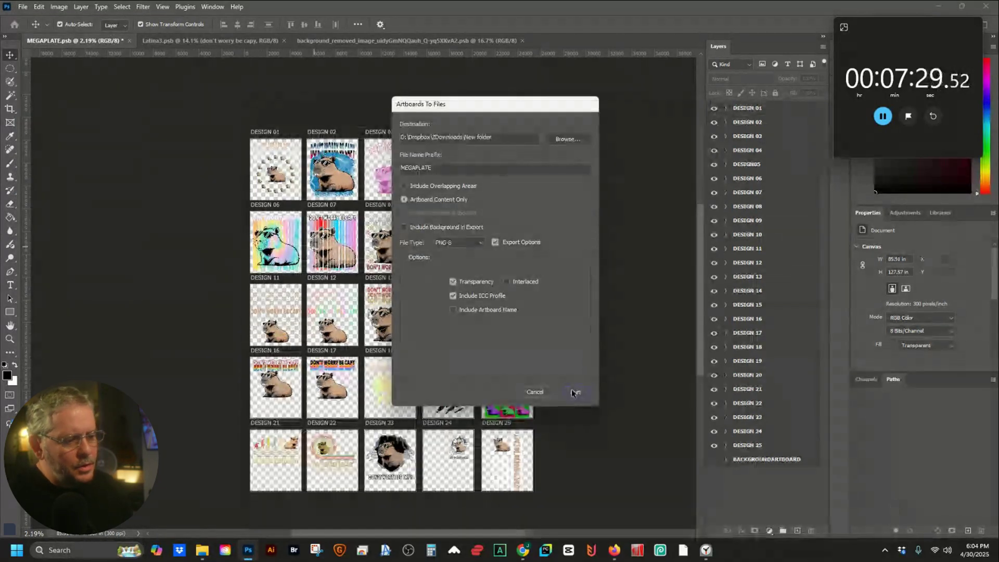
click(575, 392)
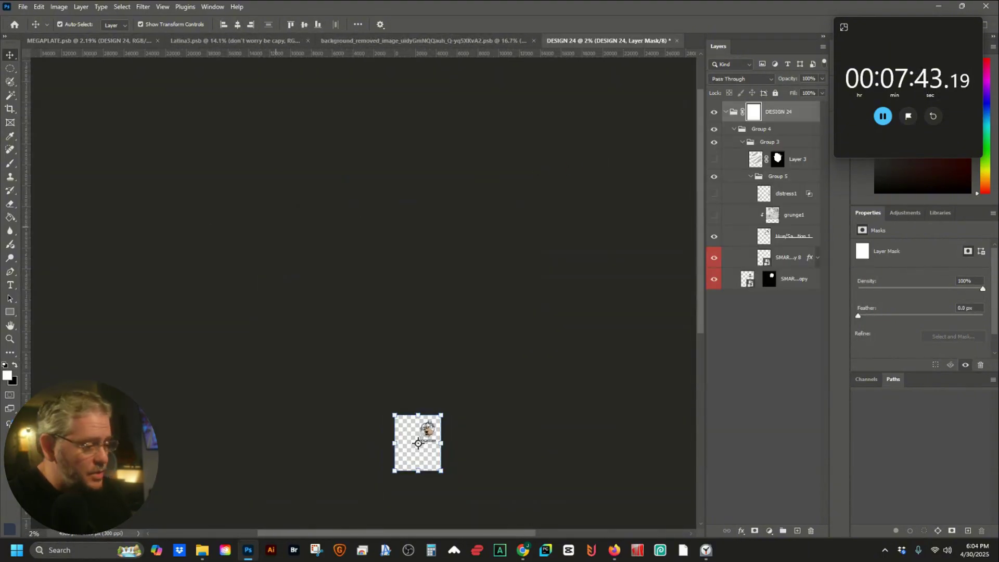
Switch to File Explorer and preview several of the exported capybara PNGs in New folder, including designs 10, 18 and 01
key(alt+Tab)
key(alt+Tab)
key(alt+Tab)
click(330, 183)
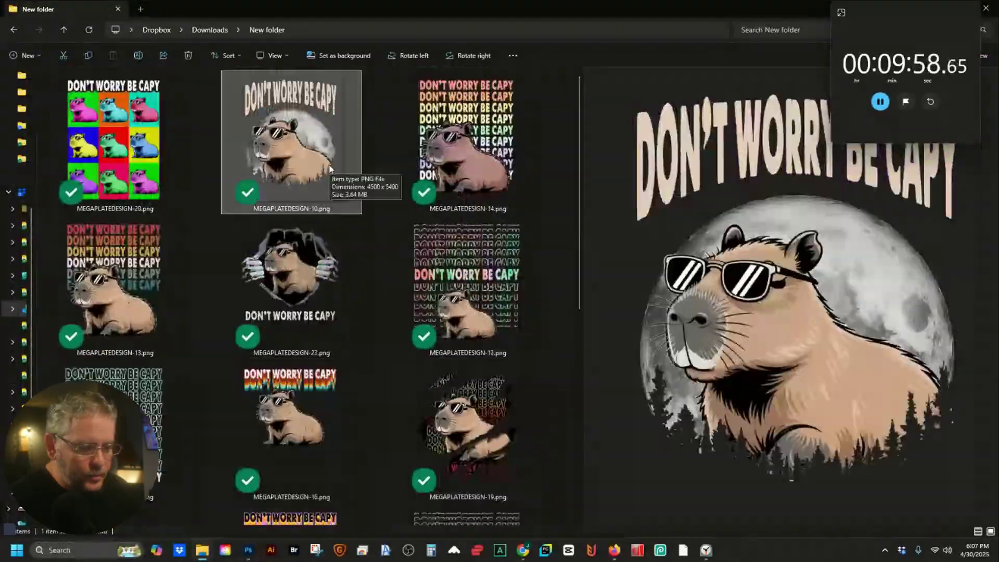
scroll(318, 312, down, 3)
click(318, 311)
click(113, 312)
click(291, 452)
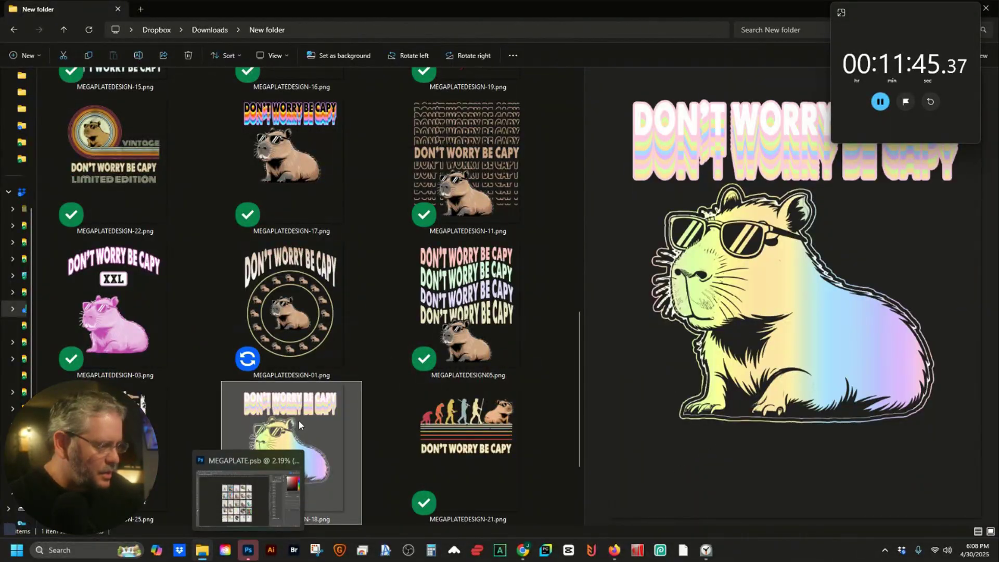
click(290, 350)
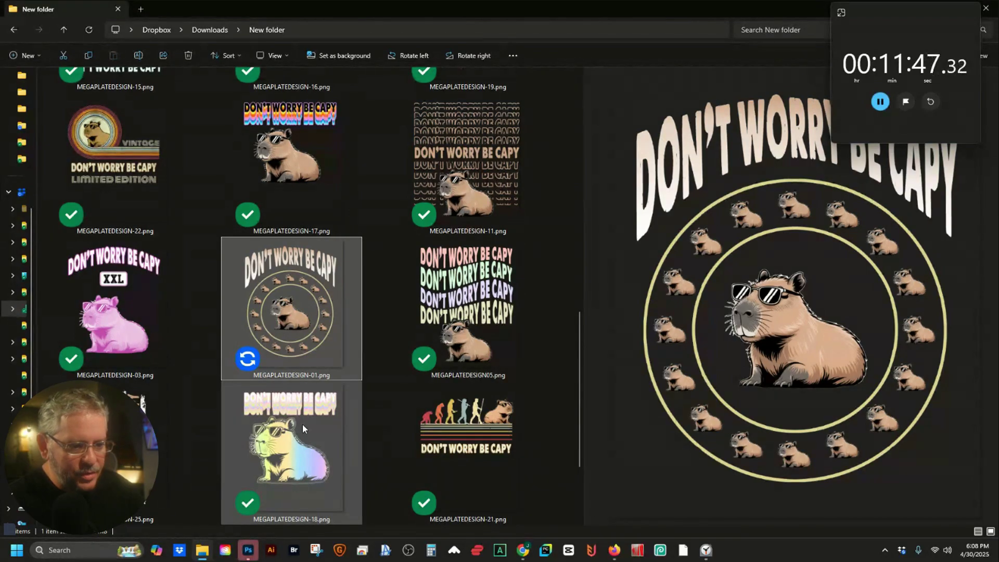
Return to Photoshop, dismiss the export alert and show BACKGROUNDARTBOARD again
click(247, 550)
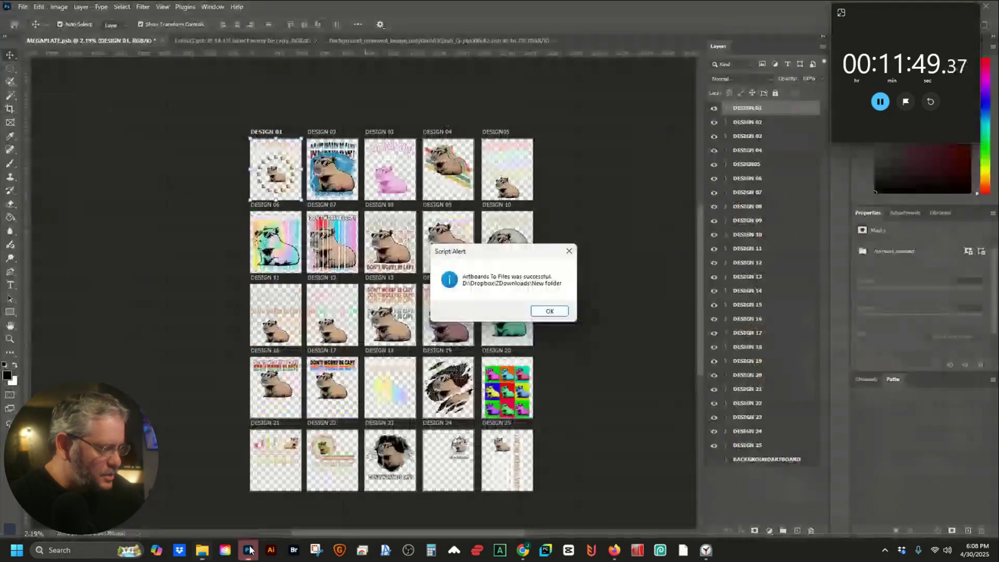
click(551, 311)
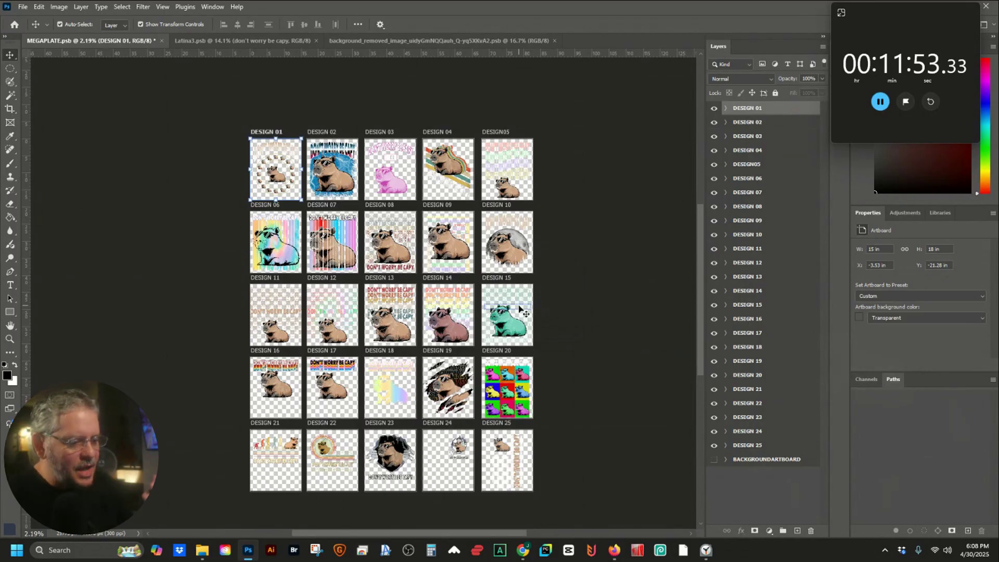
click(714, 459)
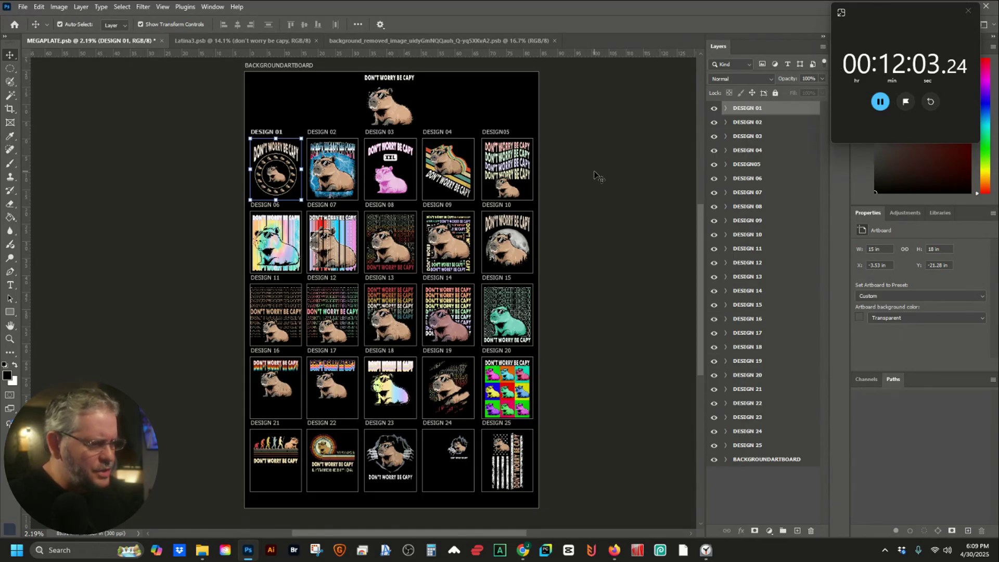
Replace the master SMARTEXT slogan with "resist facism", scale its width to 92.42%, and save the smart object
click(377, 79)
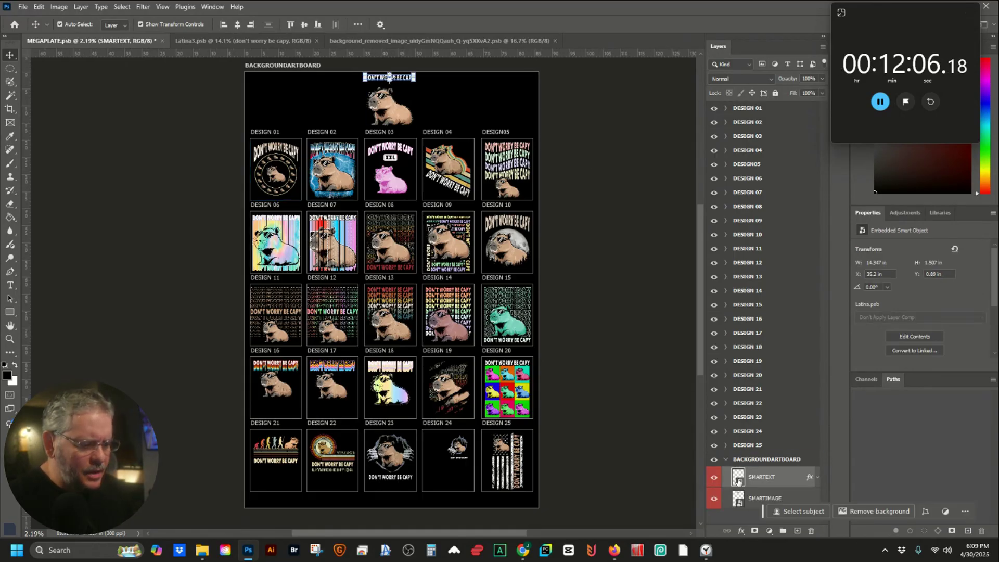
double_click(738, 479)
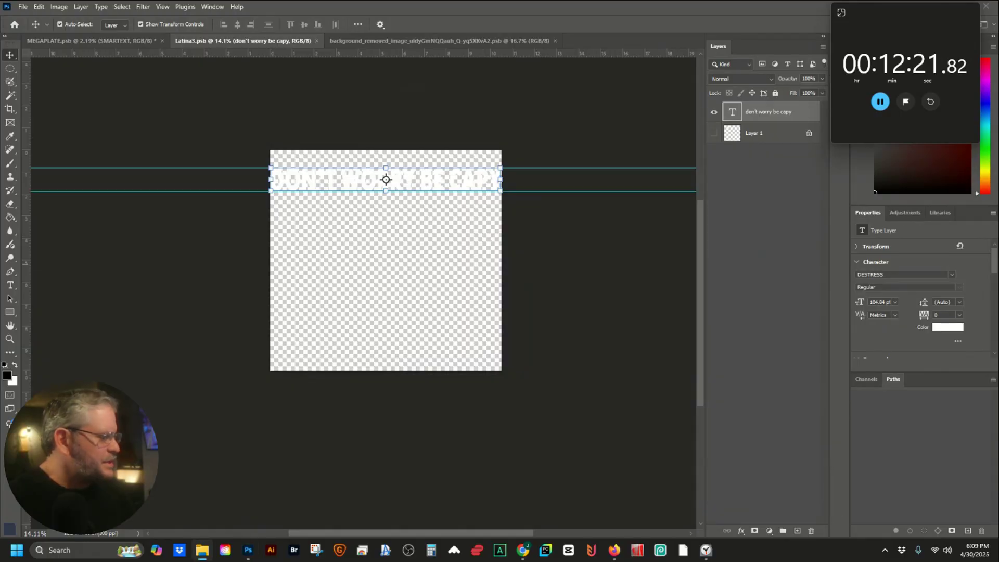
double_click(374, 180)
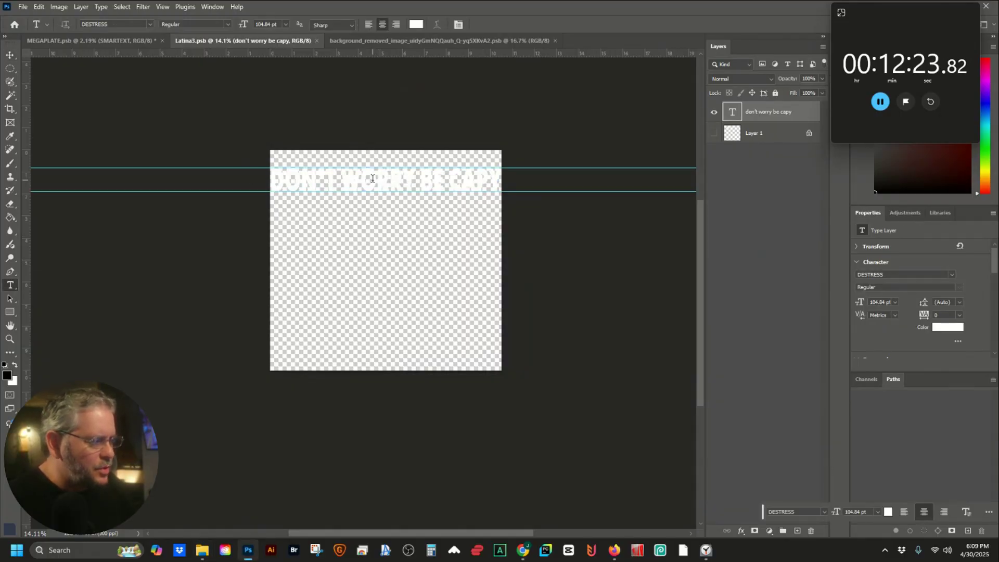
key(ctrl+a)
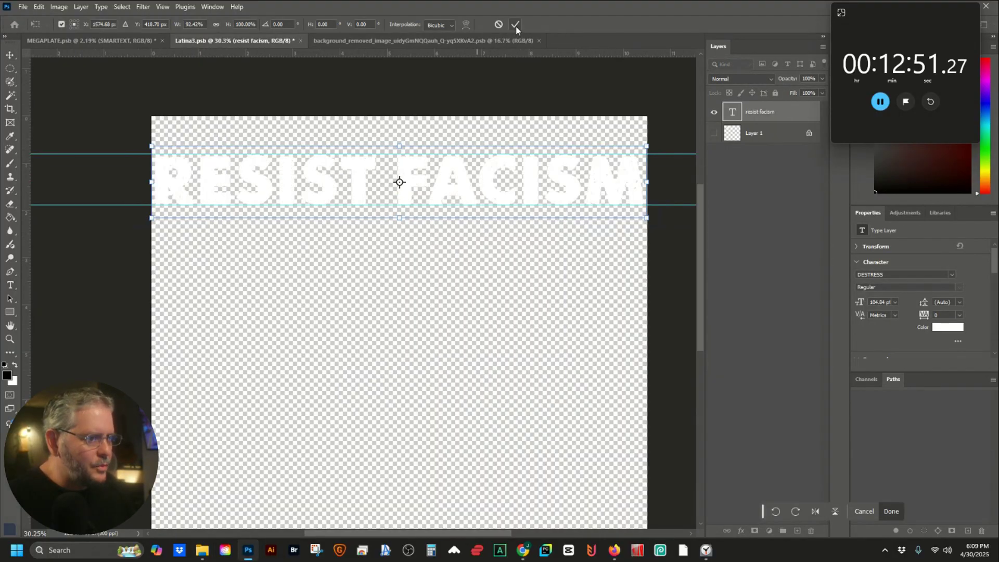
click(498, 24)
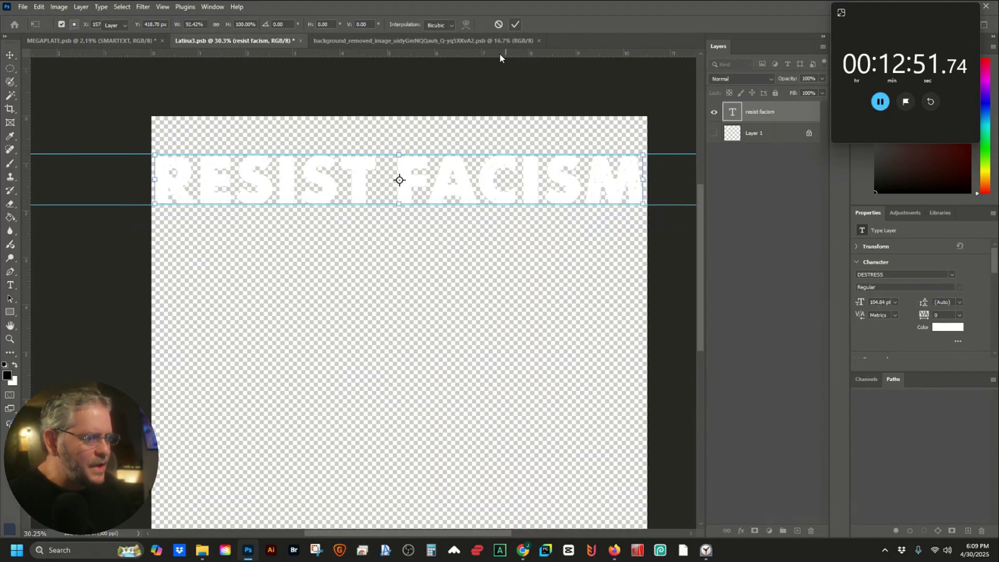
key(v)
key(ctrl+s)
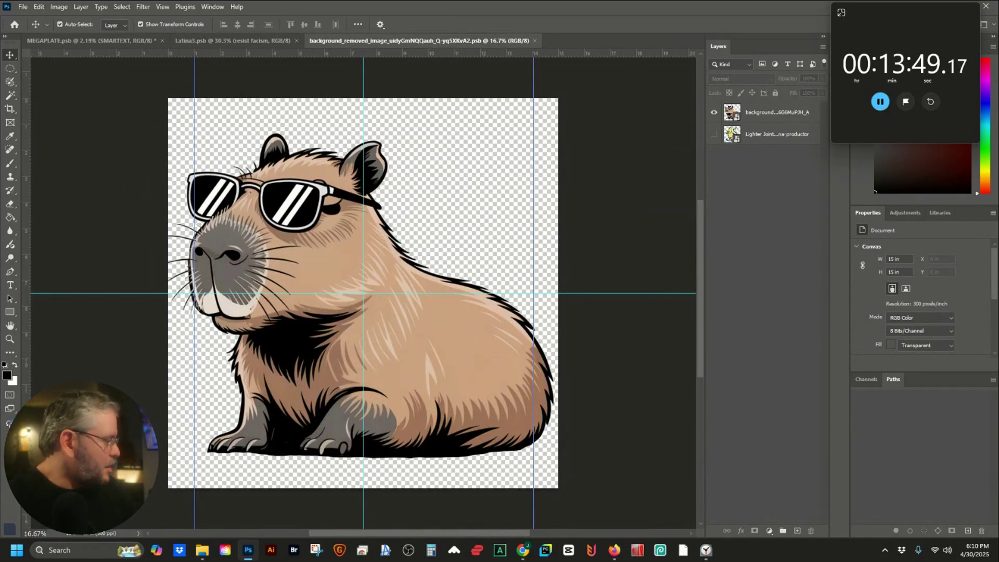
Replace the capybara in the master image with the raised-fist penguin, removing the old image layers, and return to MEGAPLATE
drag(0, 260, 447, 294)
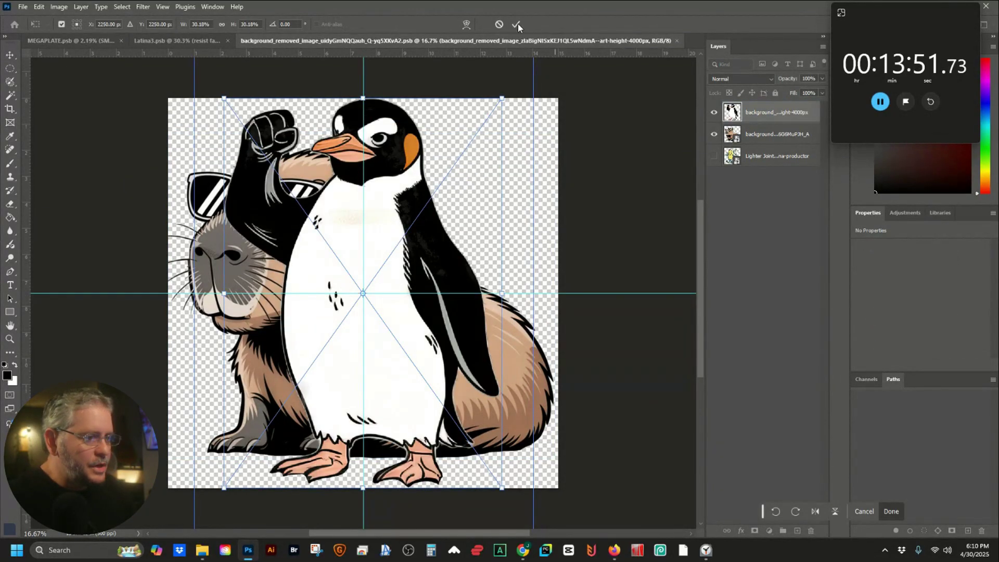
key(Return)
click(661, 159)
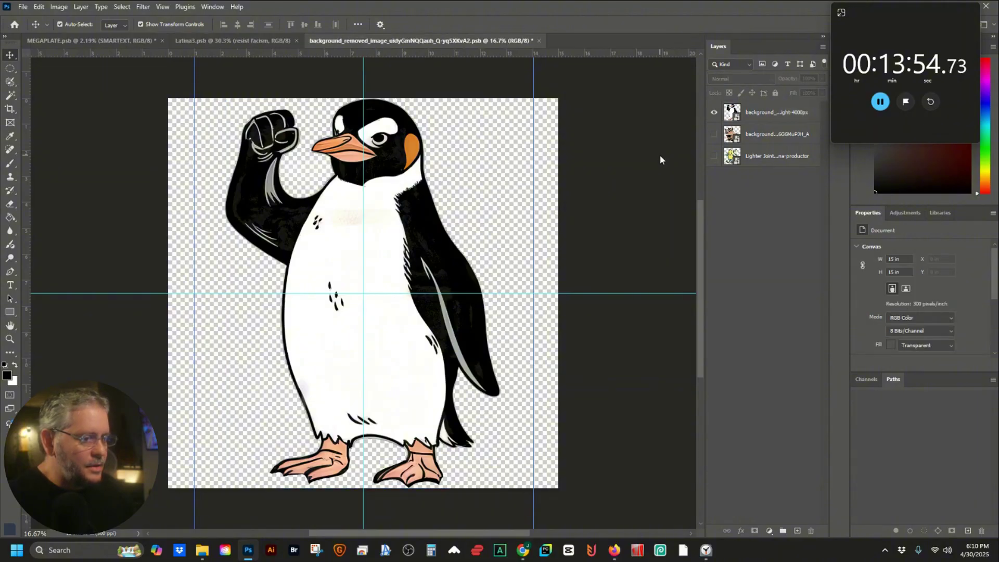
click(764, 136)
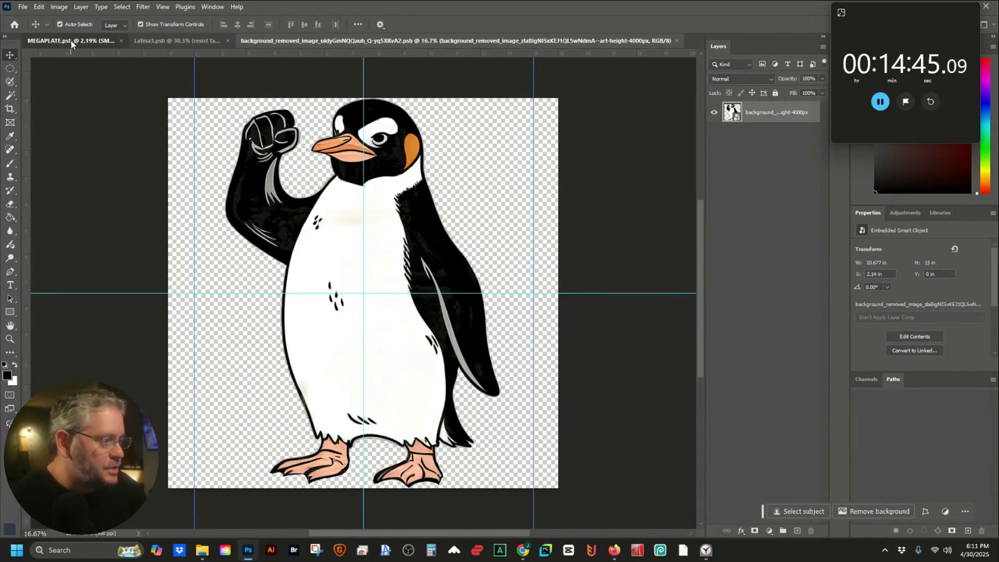
click(71, 44)
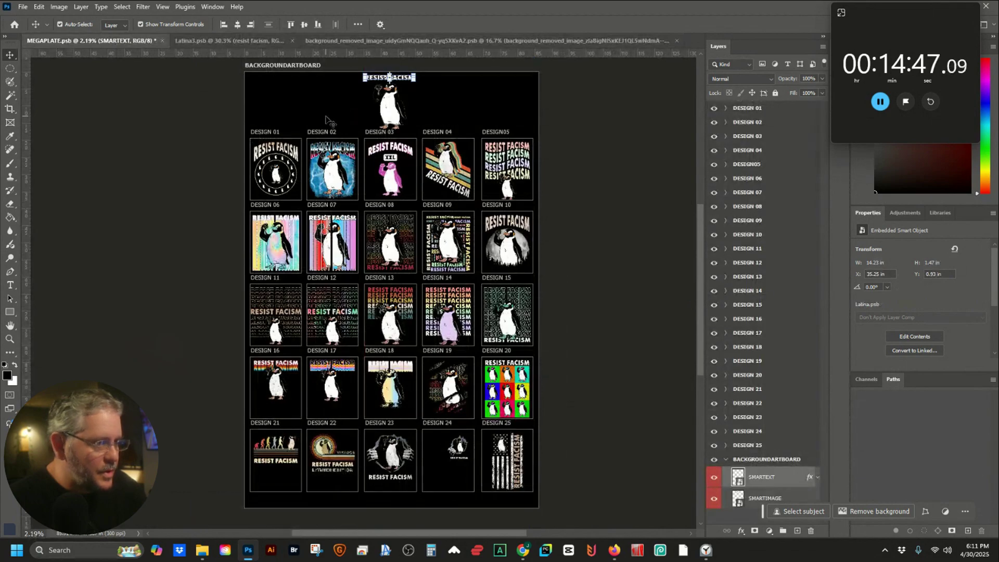
Recolor the tan stop of the Design 01 slogan's Gradient Overlay with the orange sampled from the penguin's ear patch
scroll(263, 156, up, 2)
scroll(263, 156, up, 5)
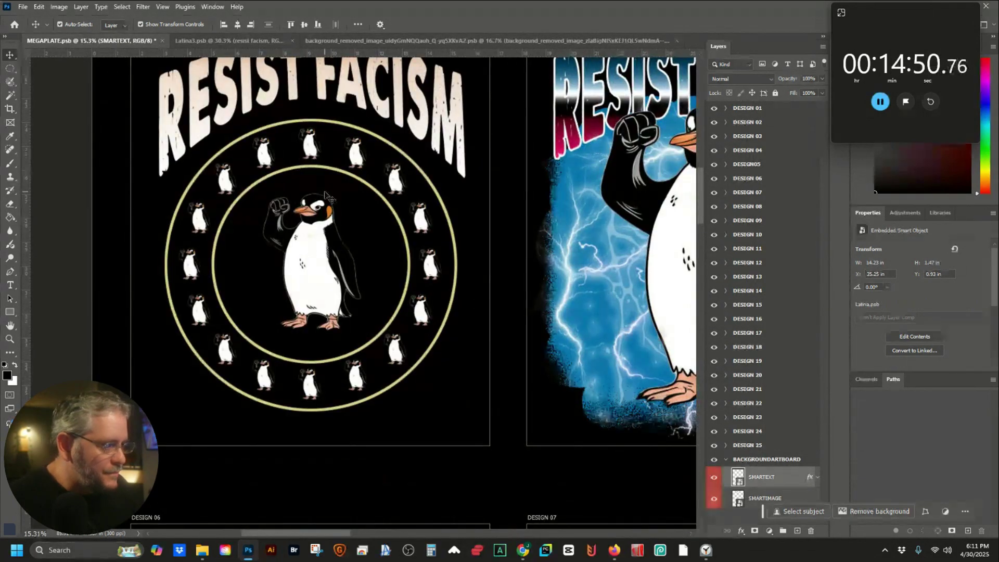
scroll(359, 153, up, 1)
click(359, 153)
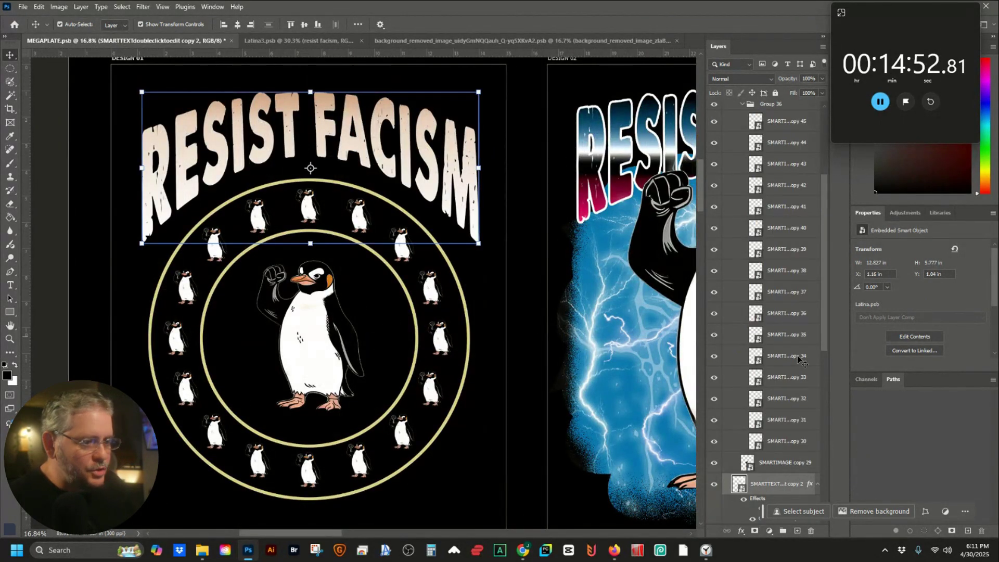
scroll(770, 371, down, 3)
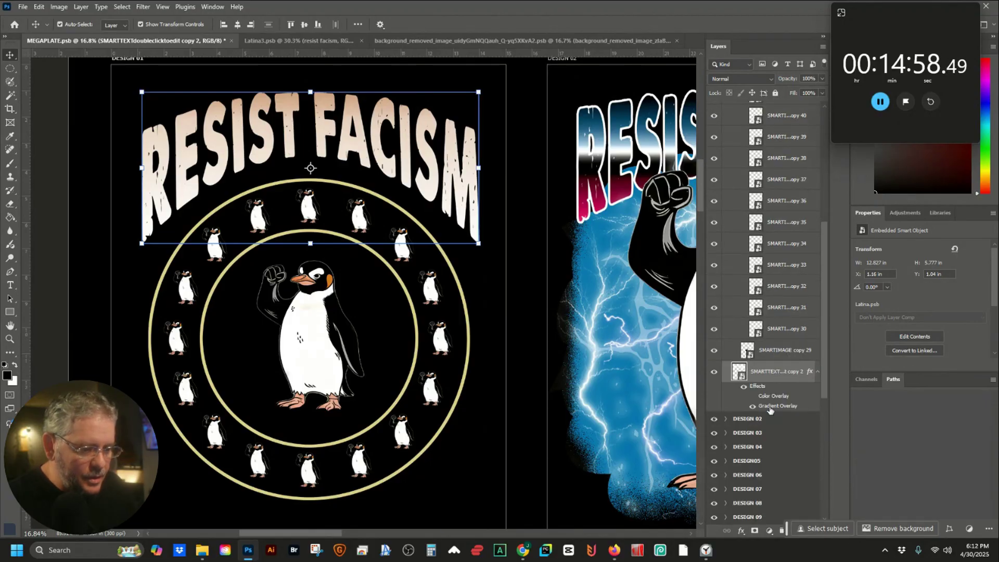
double_click(770, 406)
click(783, 308)
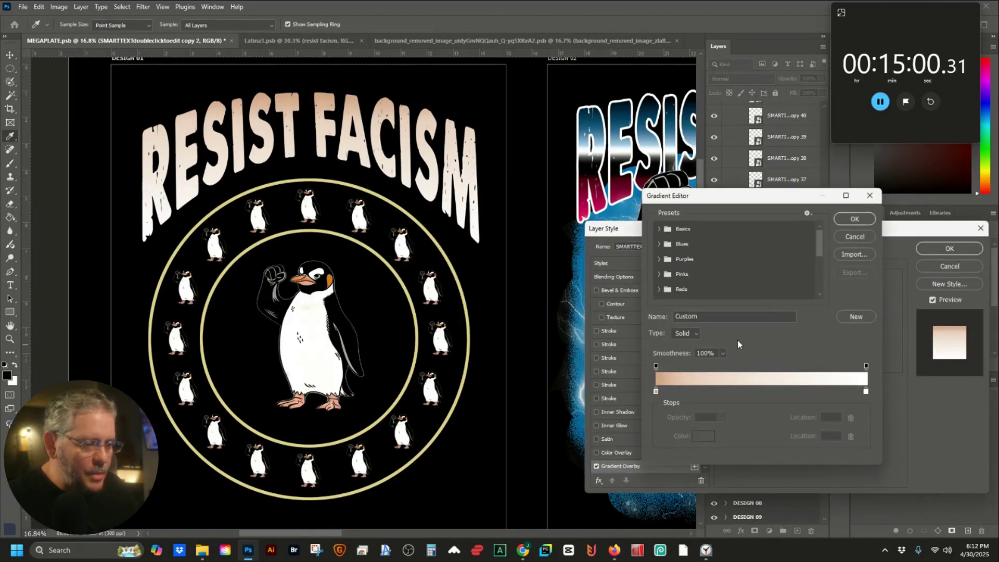
click(656, 392)
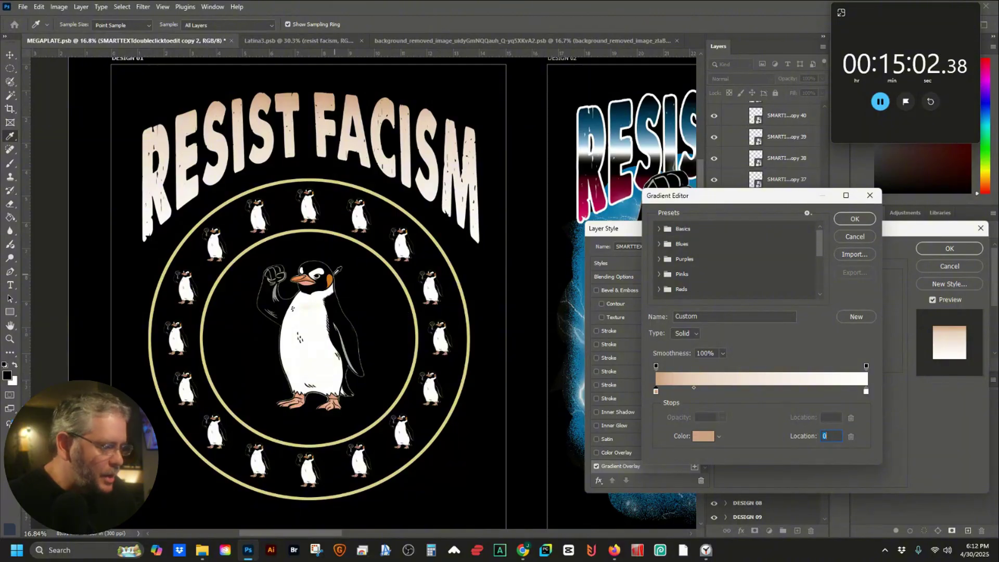
click(333, 277)
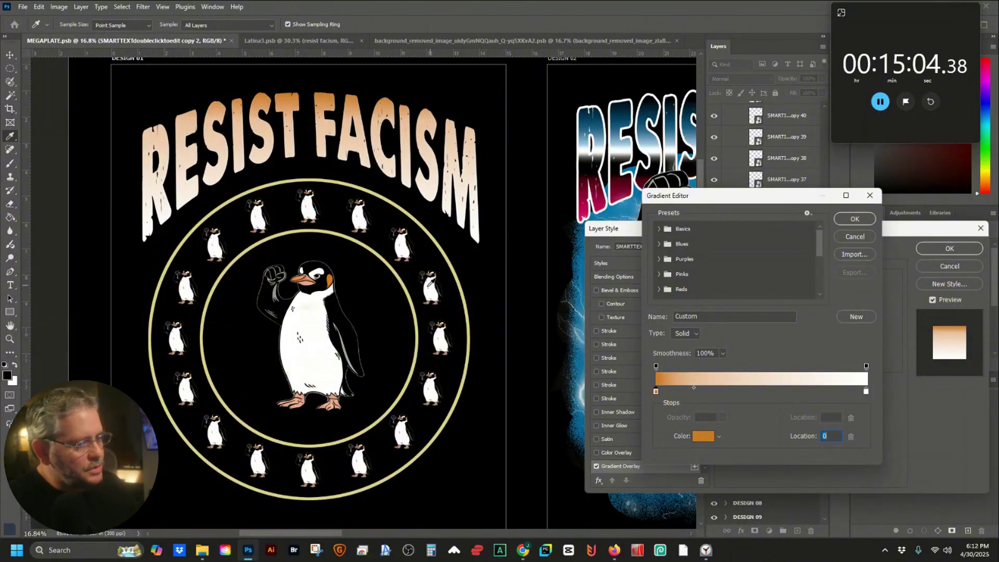
click(854, 219)
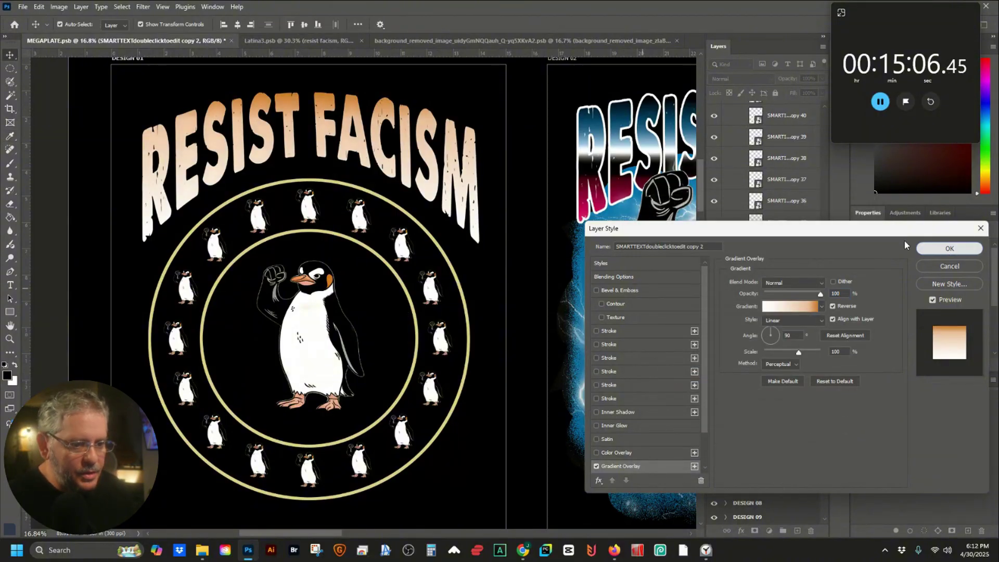
click(950, 248)
Turn on the Hue/Saturation adjustment in Design 02
scroll(484, 239, right, 5)
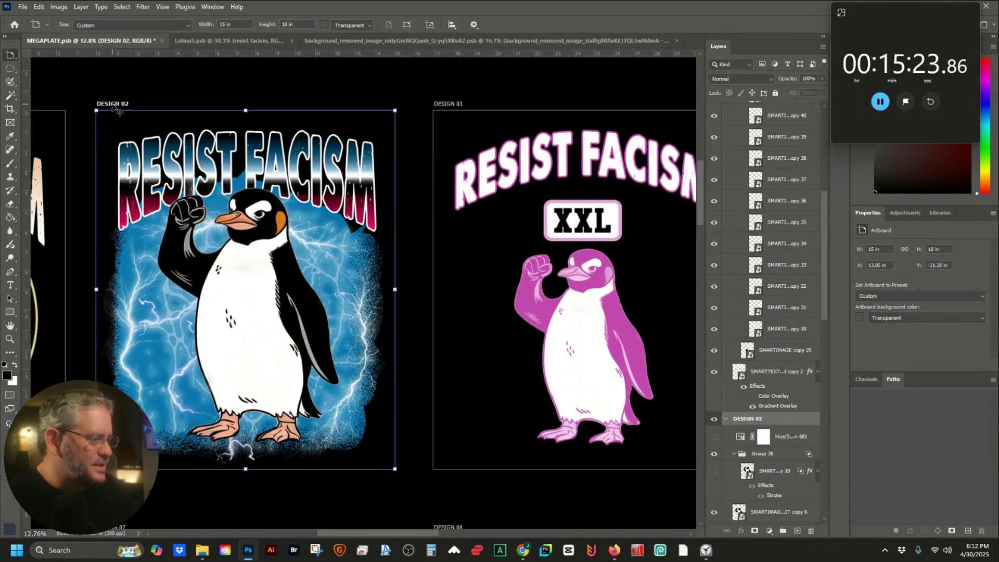
click(715, 439)
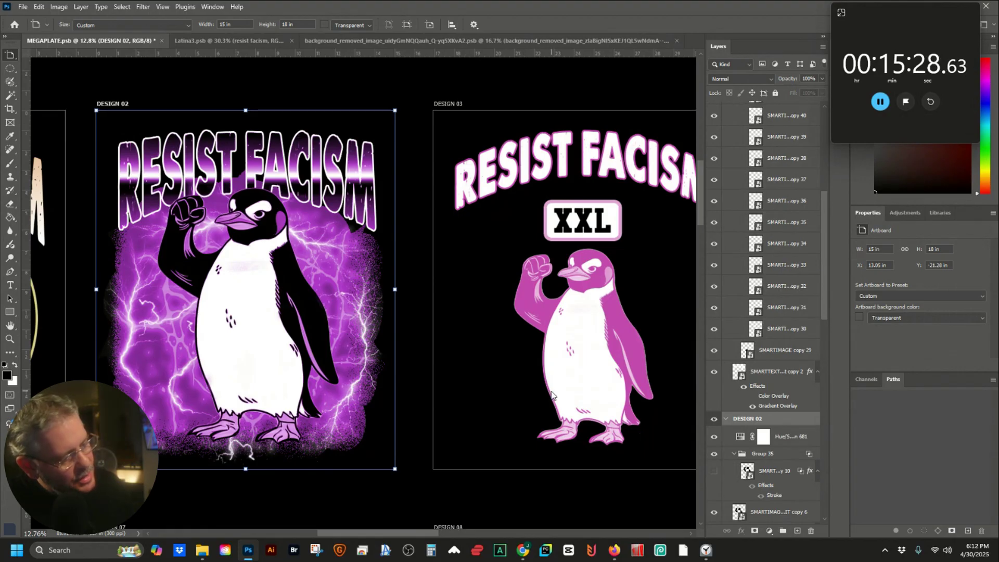
Turn off Design 03's Hue/Saturation adjustment and nudge the XXL text with its badge rectangle slightly upward
scroll(354, 317, right, 5)
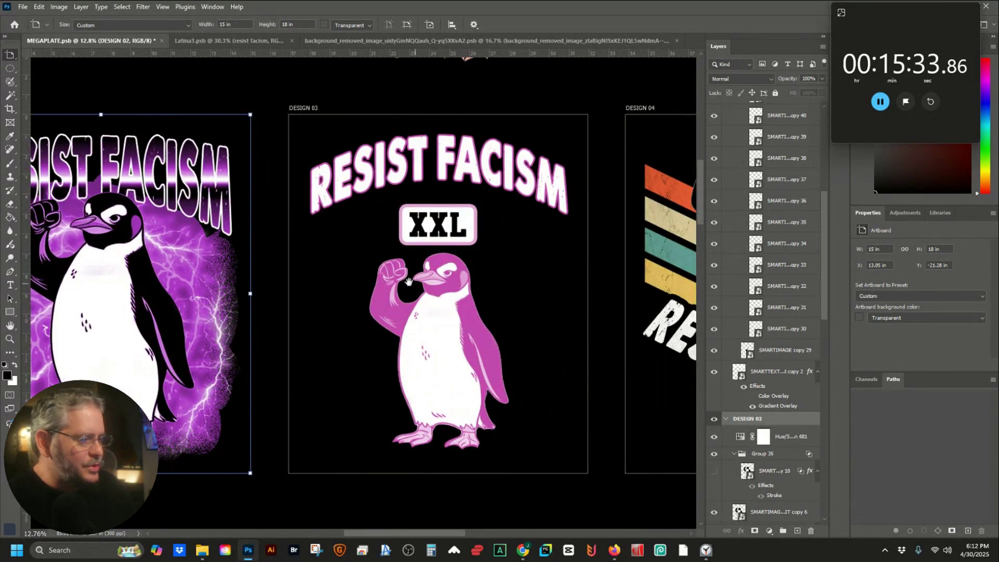
drag(409, 284, 370, 270)
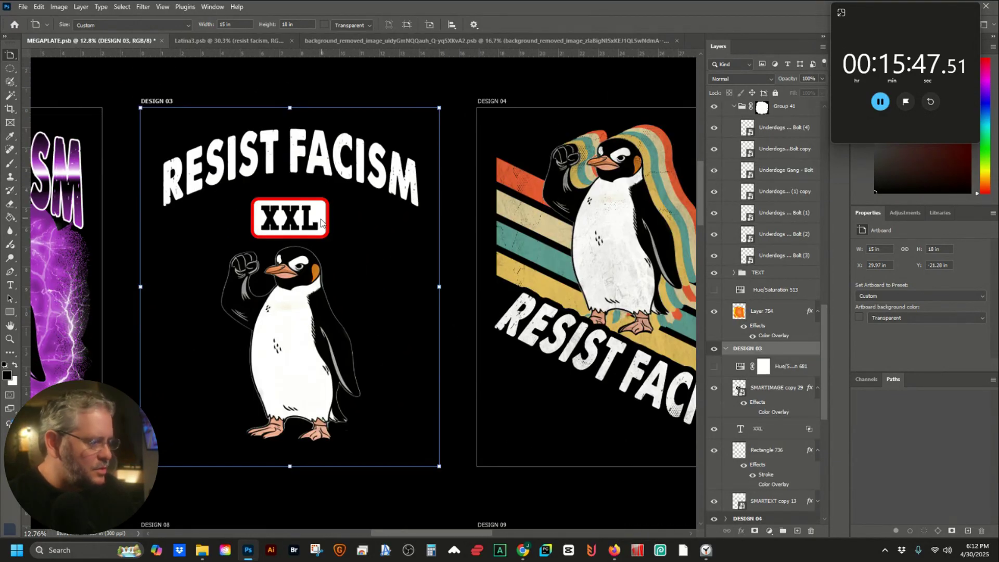
click(322, 223)
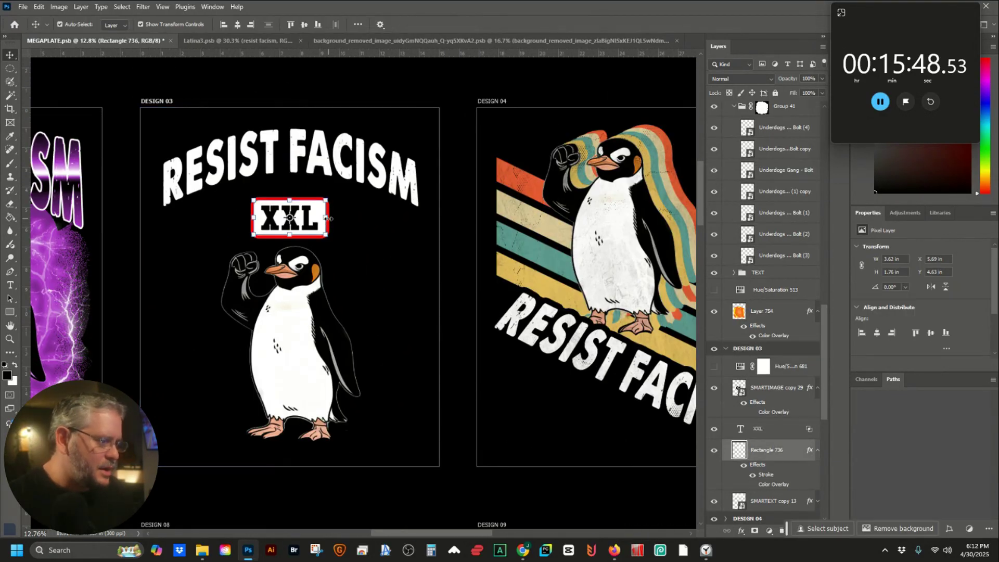
click(777, 426)
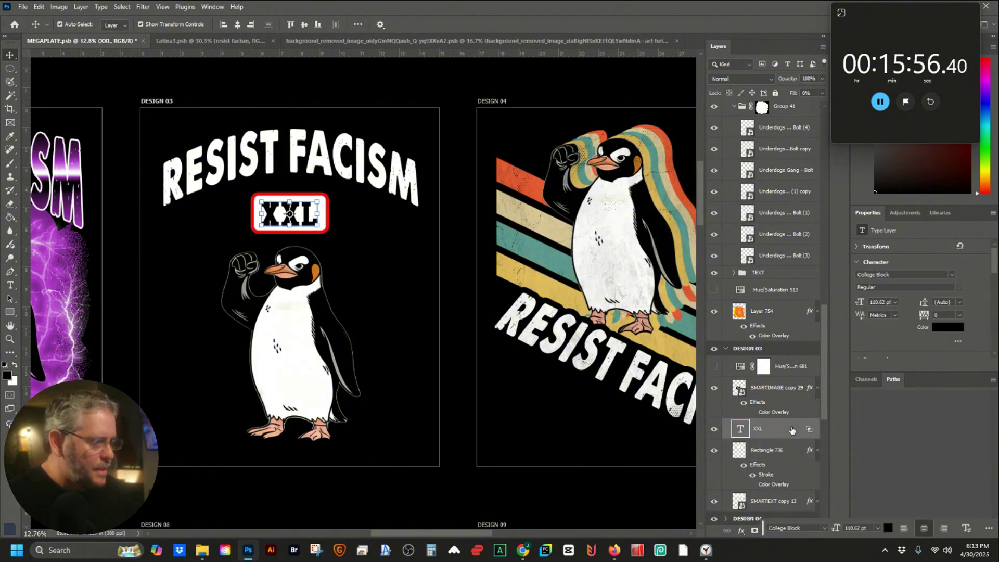
click(458, 373)
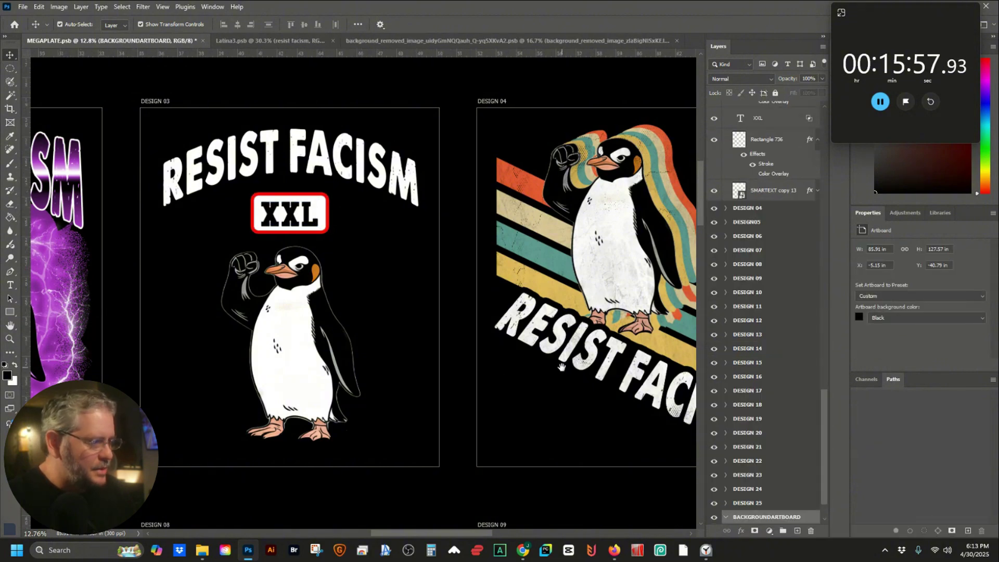
Recolor the Design 10 slogan's Color Overlay with the orange #c87520 sampled from the penguin's ear patch
drag(542, 369, 280, 368)
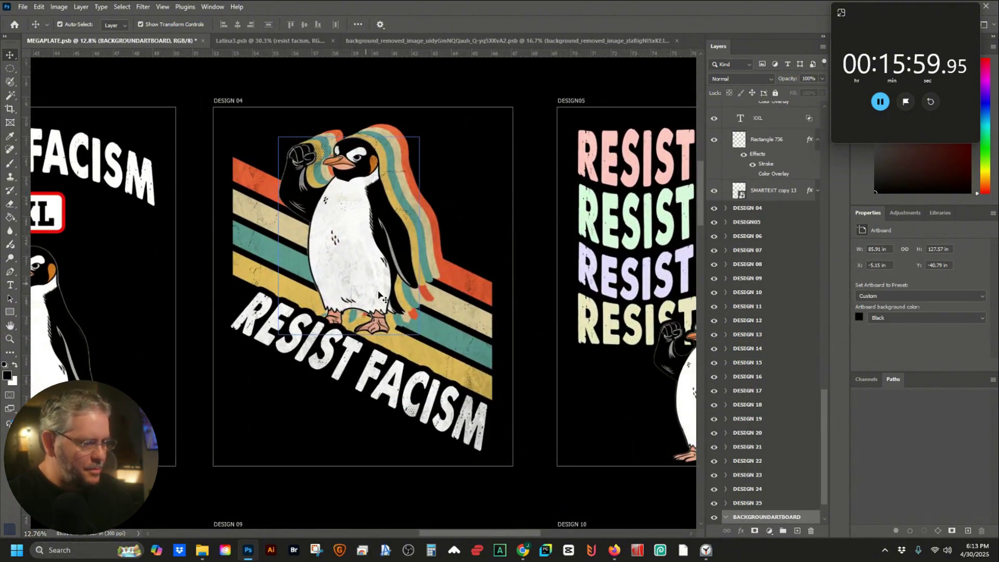
scroll(495, 319, right, 5)
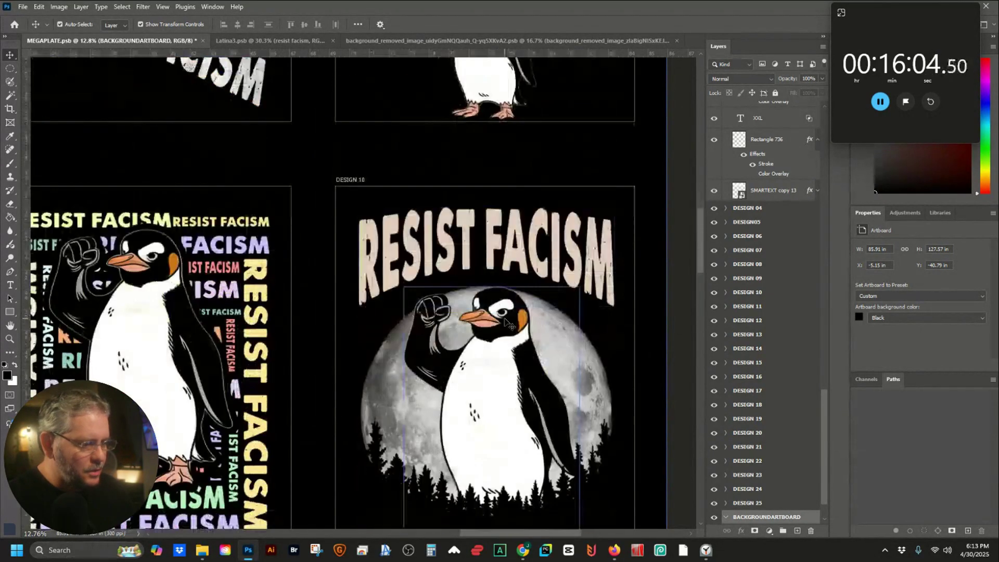
scroll(513, 203, down, 2)
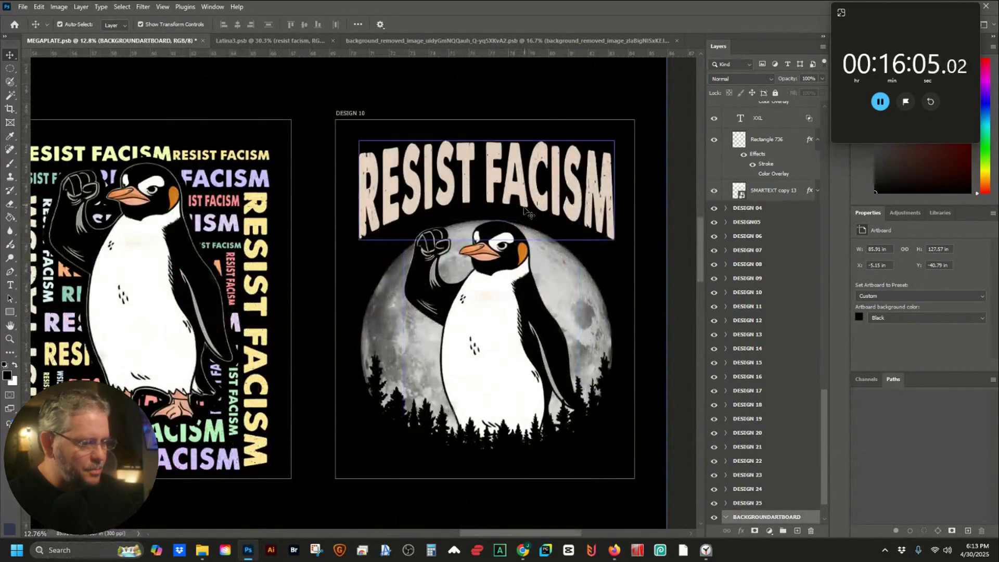
click(515, 199)
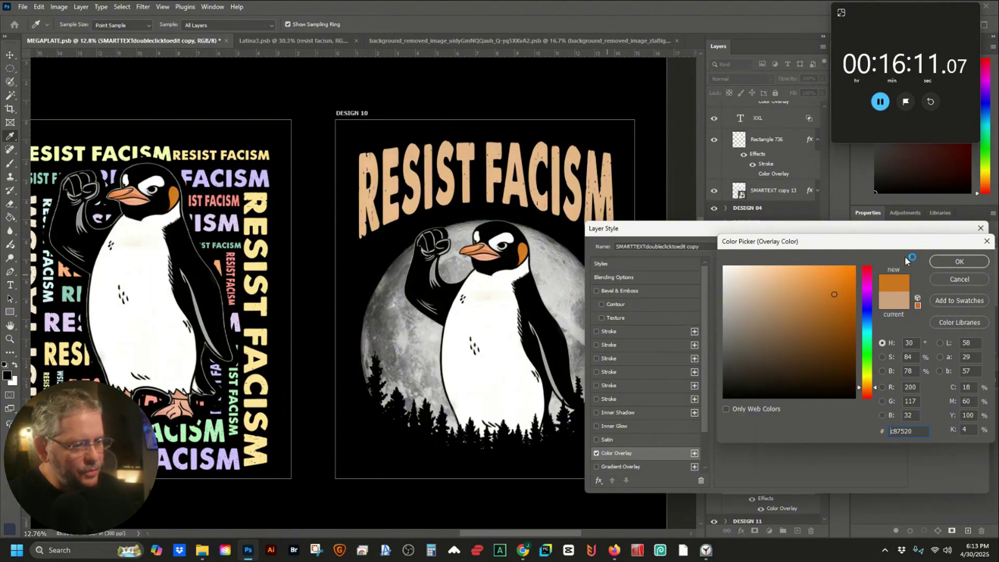
click(943, 260)
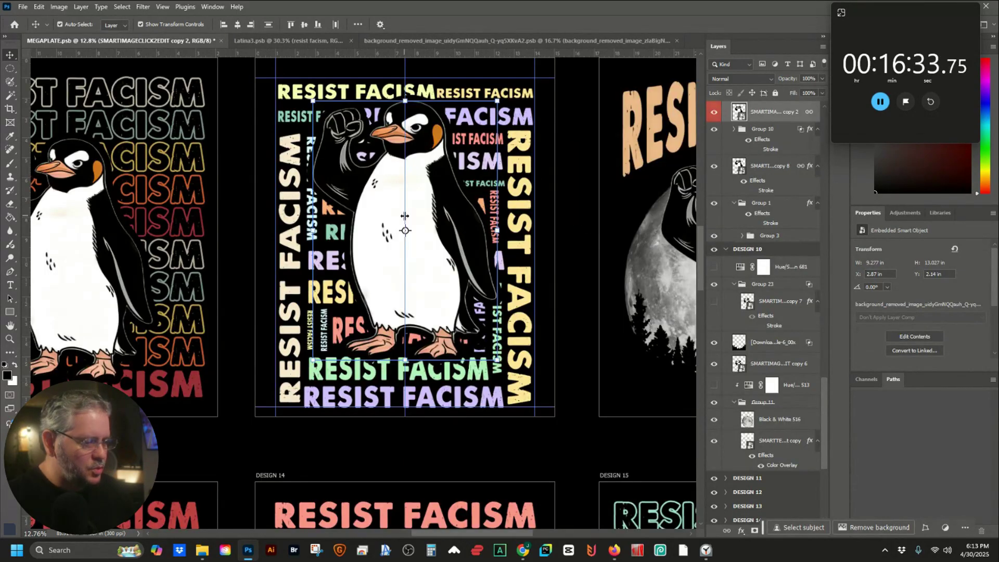
Nudge the penguin in Design 08 up to Y 3.25 in
drag(162, 229, 321, 213)
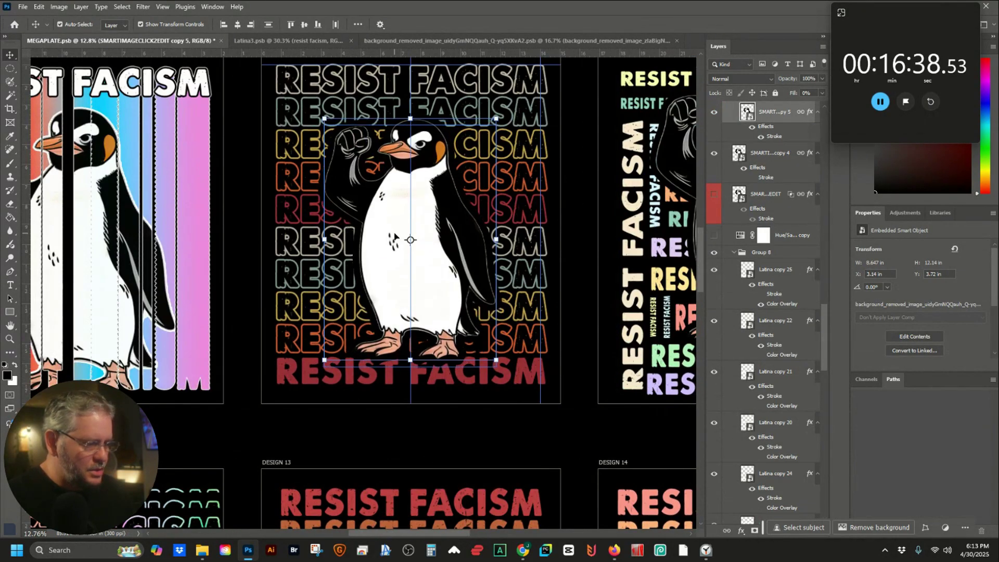
key(shift+Up)
key(shift+Up)
key(shift+Up)
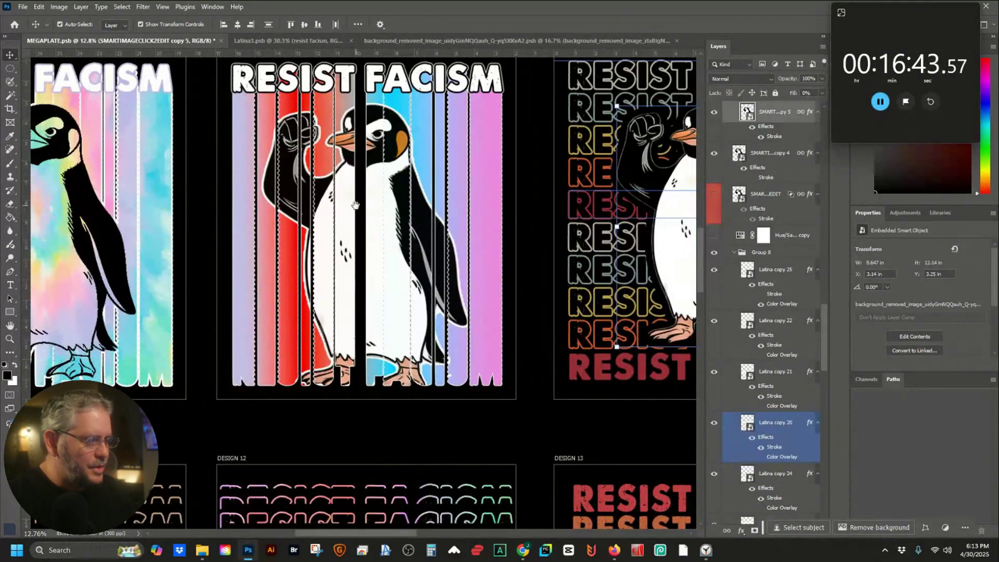
Shift the Design 15 penguin slightly upward and turn off that design's Hue/Saturation adjustment
drag(69, 252, 362, 252)
scroll(363, 252, down, 10)
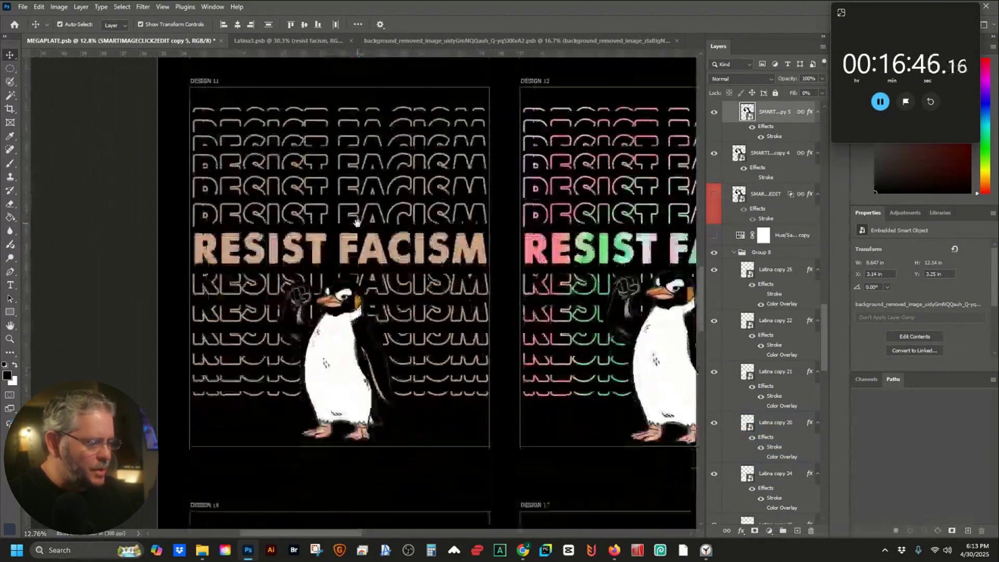
drag(448, 172, 219, 168)
drag(530, 186, 293, 153)
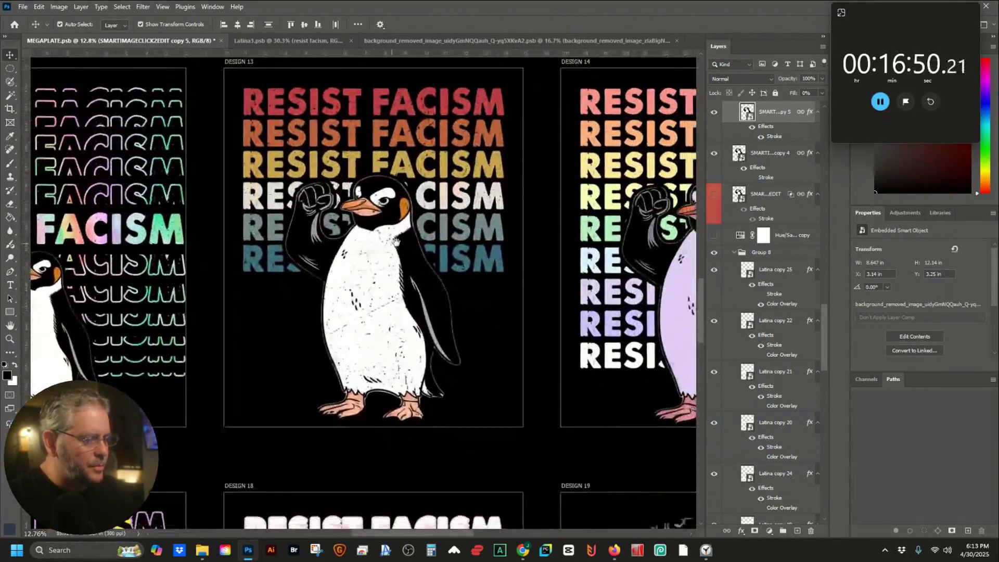
drag(672, 232, 278, 265)
scroll(278, 264, right, 3)
click(441, 298)
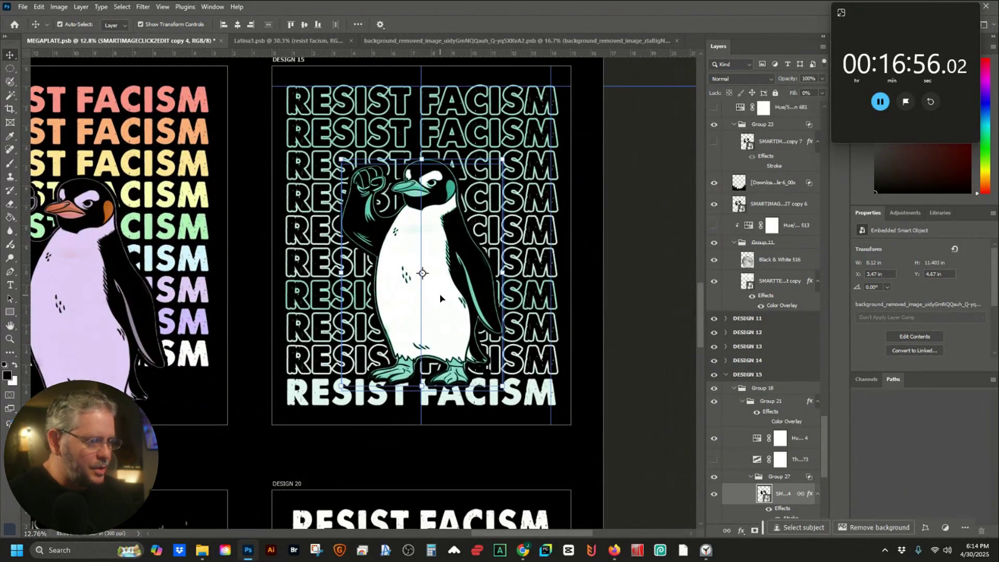
scroll(440, 298, up, 1)
click(749, 375)
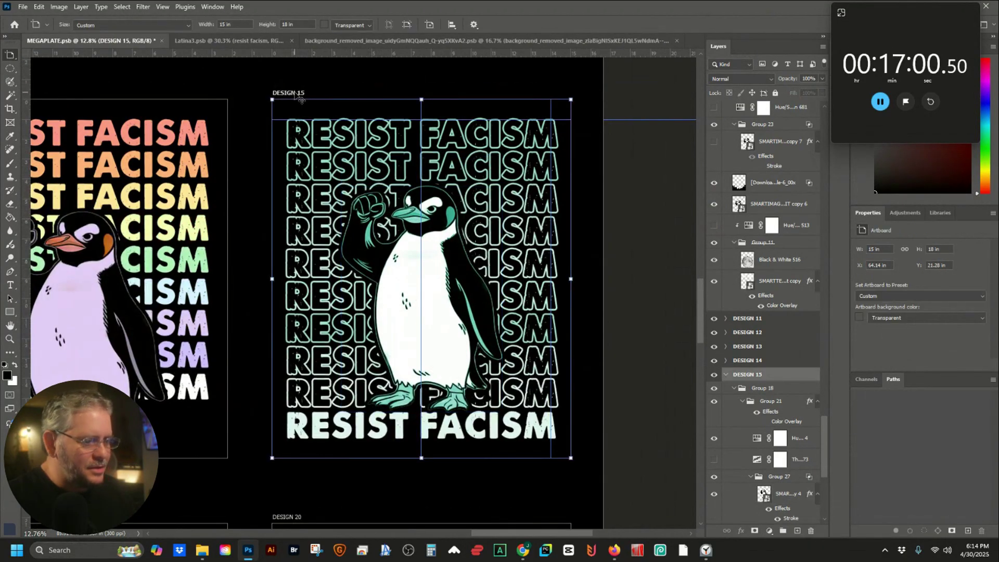
click(715, 439)
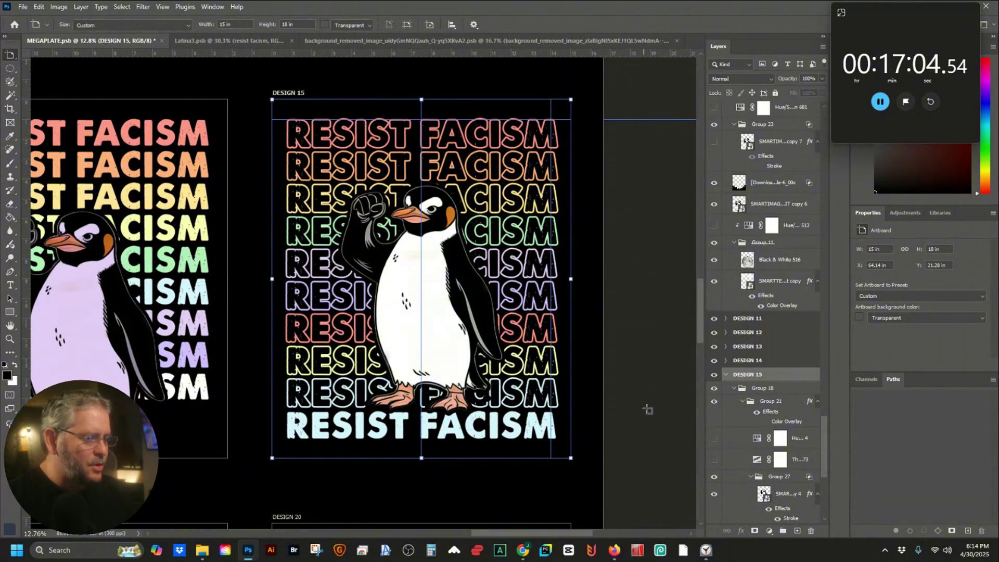
Reposition the penguin in Design 19 to X 3.29 in, Y 4.1 in
scroll(615, 453, down, 10)
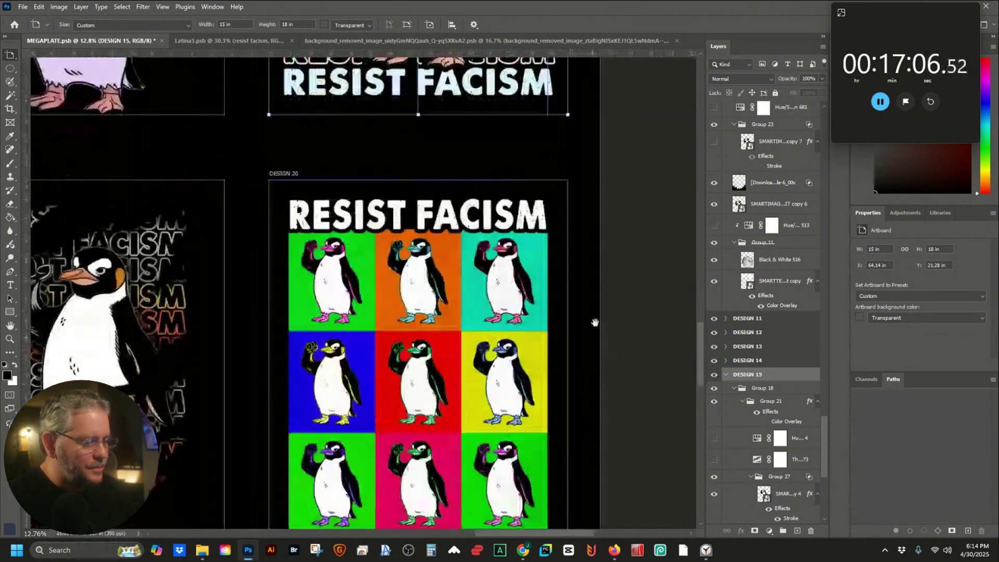
scroll(347, 293, left, 6)
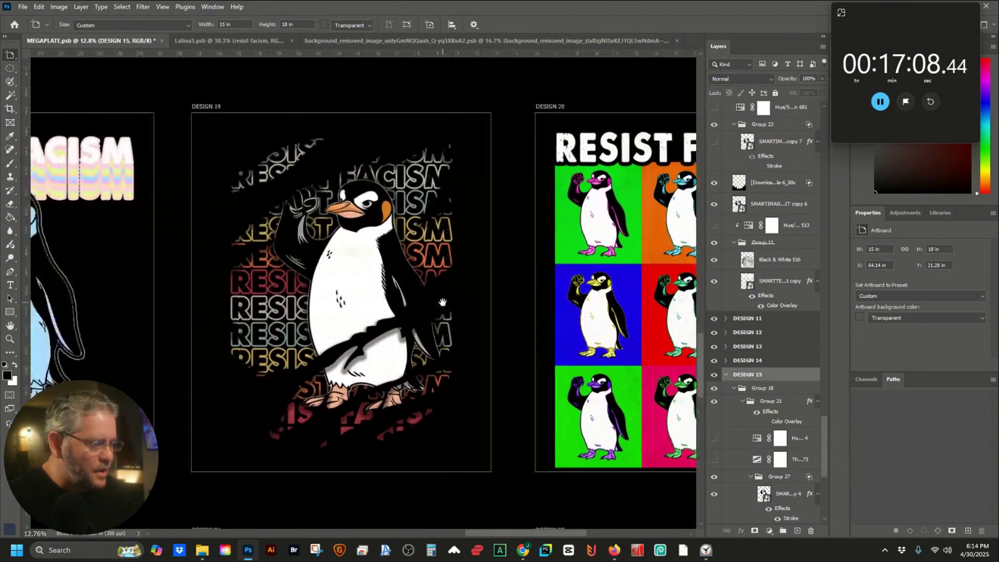
key(v)
click(443, 271)
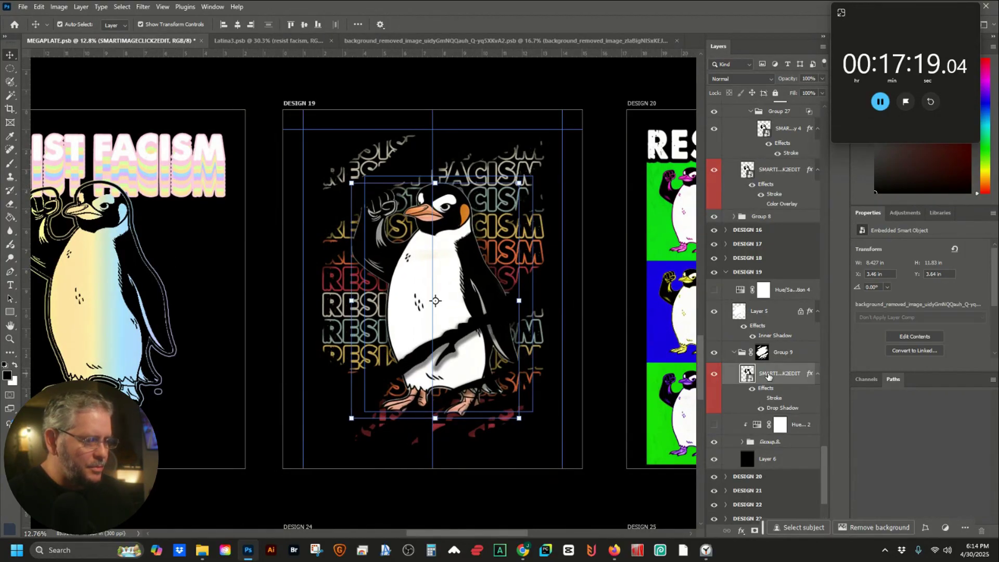
drag(410, 296, 408, 301)
Move the Design 18 penguin down clear of the slogan, to Y 5.12 in
scroll(408, 301, left, 6)
scroll(416, 271, down, 1)
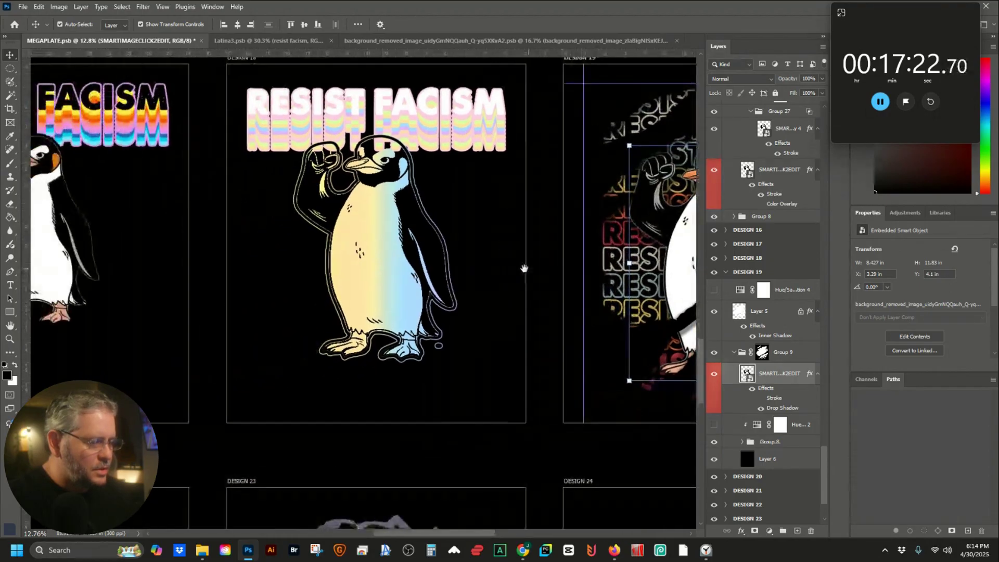
click(436, 249)
key(shift+Down)
key(shift+Down)
key(shift+Down)
key(shift+Down)
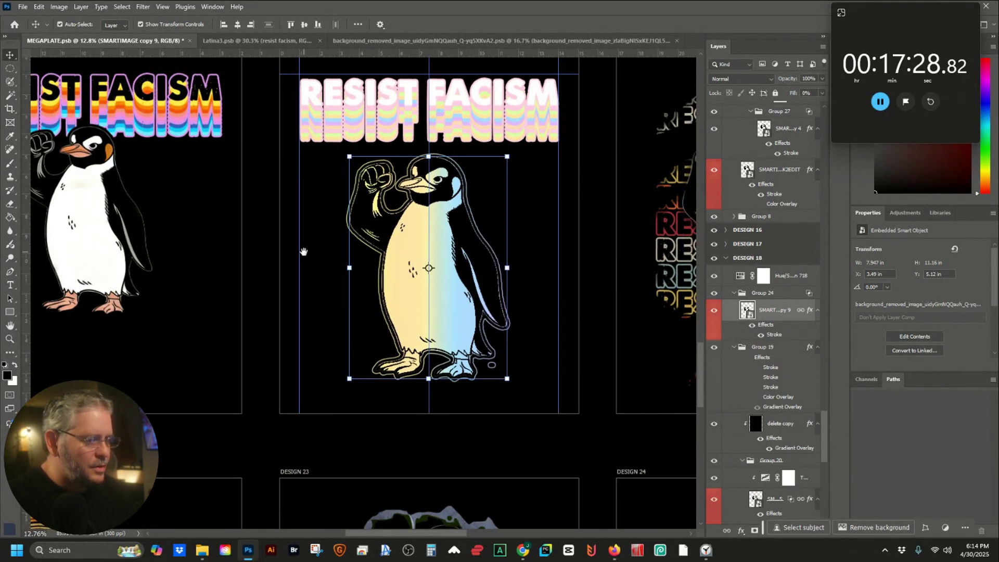
Nudge the Design 21 penguin up and left so it stands on the top stripe beside the evolution figures
drag(303, 252, 537, 263)
drag(182, 213, 315, 229)
scroll(315, 230, left, 6)
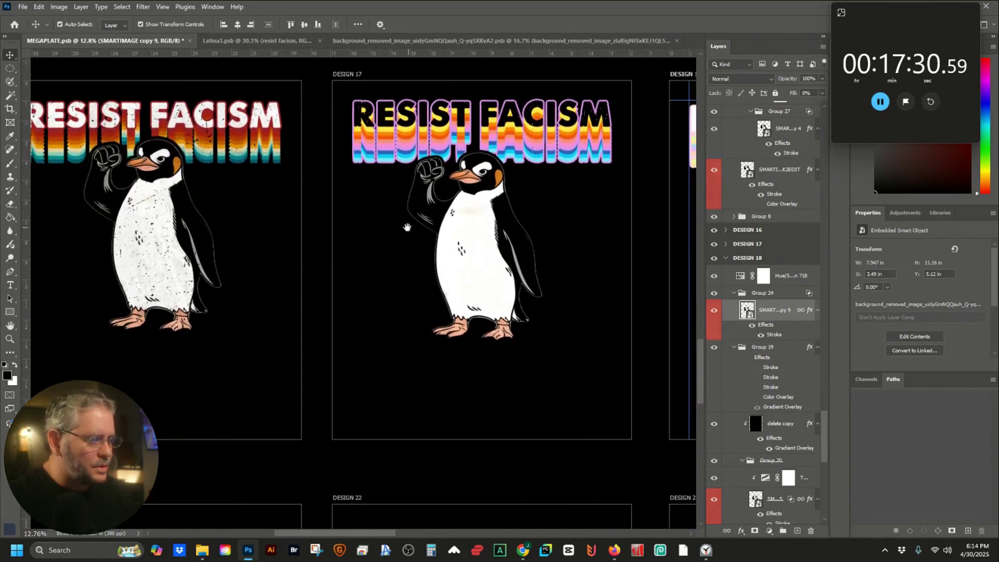
scroll(502, 267, down, 1)
drag(522, 278, 485, 184)
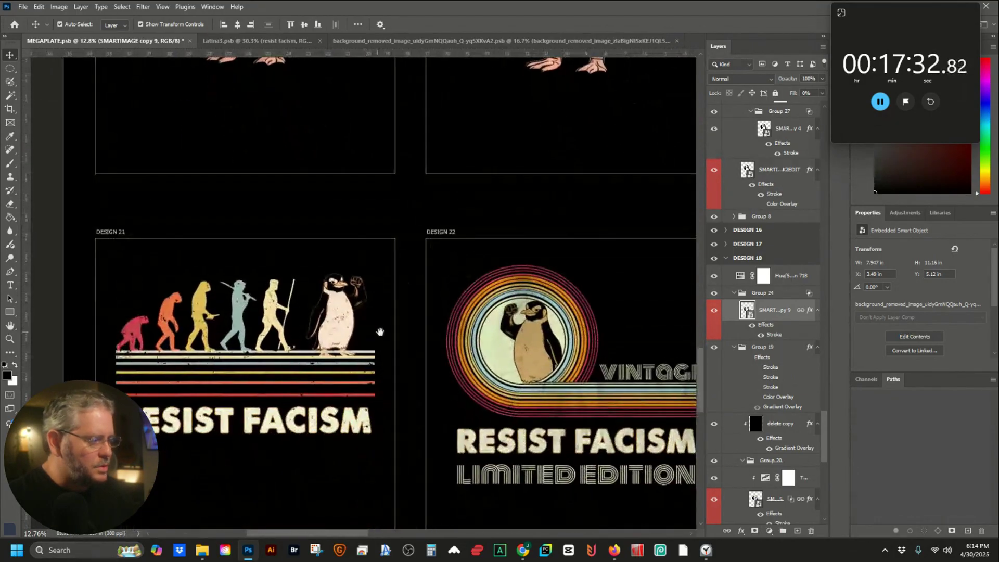
click(330, 294)
key(shift+Up)
key(shift+Up)
key(shift+Up)
key(shift+Up)
key(shift+Up)
key(shift+Up)
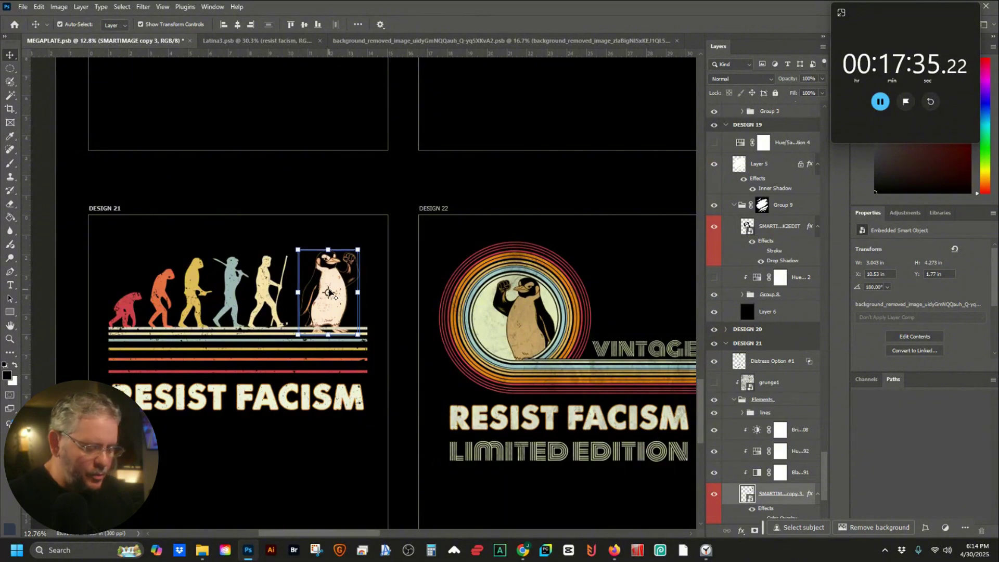
key(shift+Left)
key(shift+Left)
key(shift+Left)
key(shift+Left)
key(shift+Left)
click(384, 339)
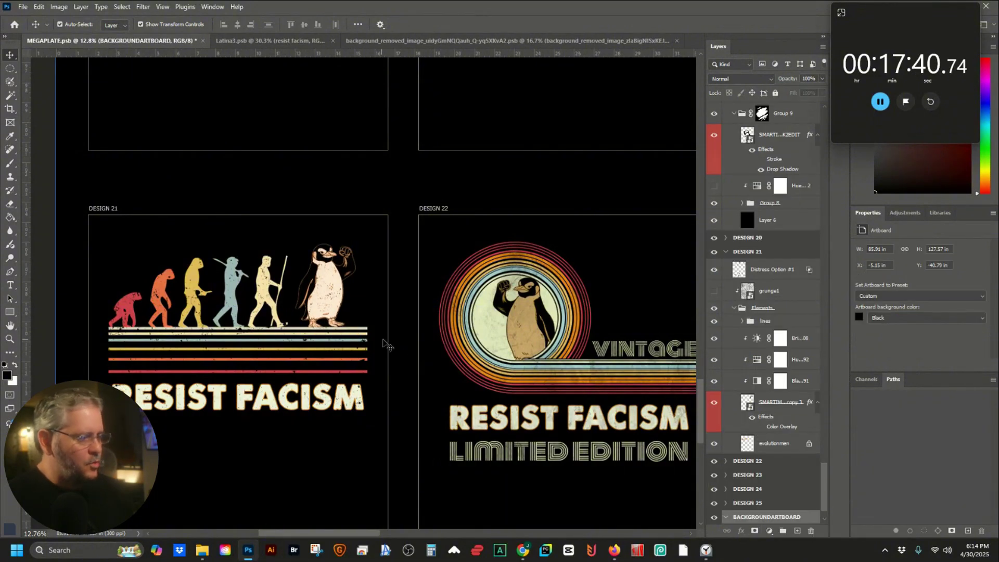
Shift the Design 22 penguin left and down inside its circle, to X 3.25 in, Y 3.52 in
drag(500, 337, 489, 336)
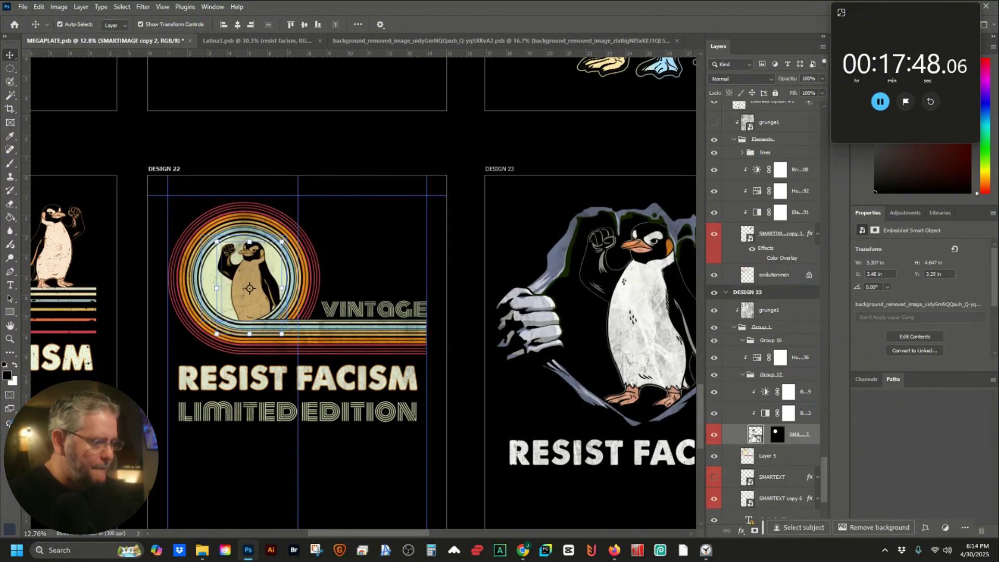
key(shift+Left)
key(shift+Left)
key(shift+Left)
key(shift+Down)
key(shift+Down)
key(shift+Down)
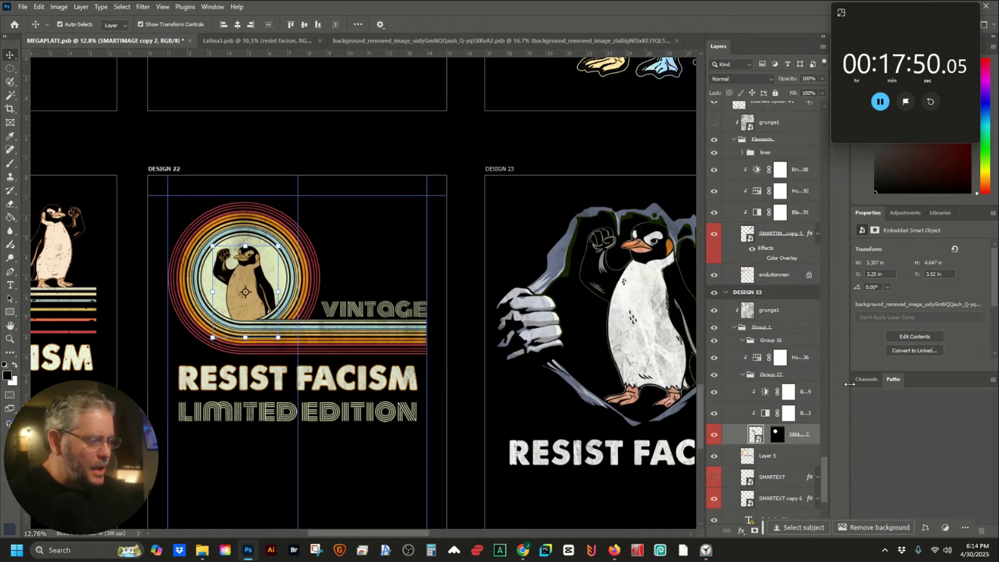
Reposition the Design 23 penguin to X 4.19 in, Y 2.87 in, and the Design 24 penguin to X 9.37 in, Y 3.56 in
drag(655, 323, 411, 313)
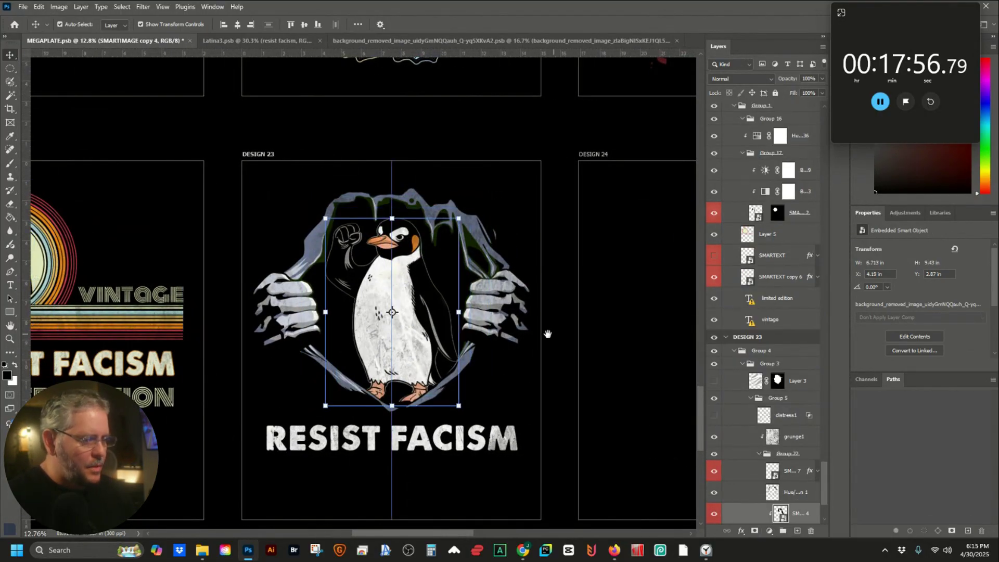
drag(547, 334, 219, 319)
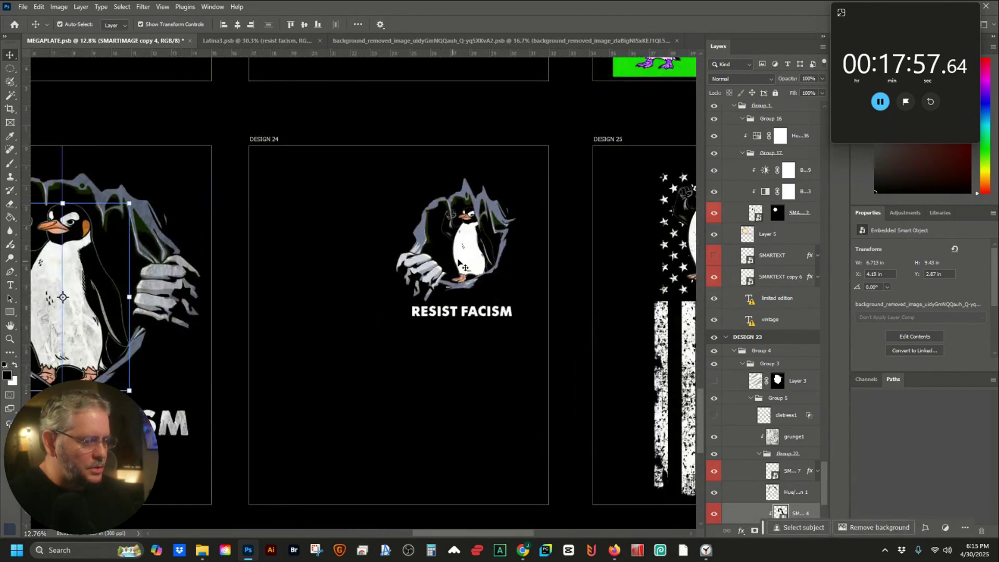
click(465, 258)
drag(464, 257, 461, 267)
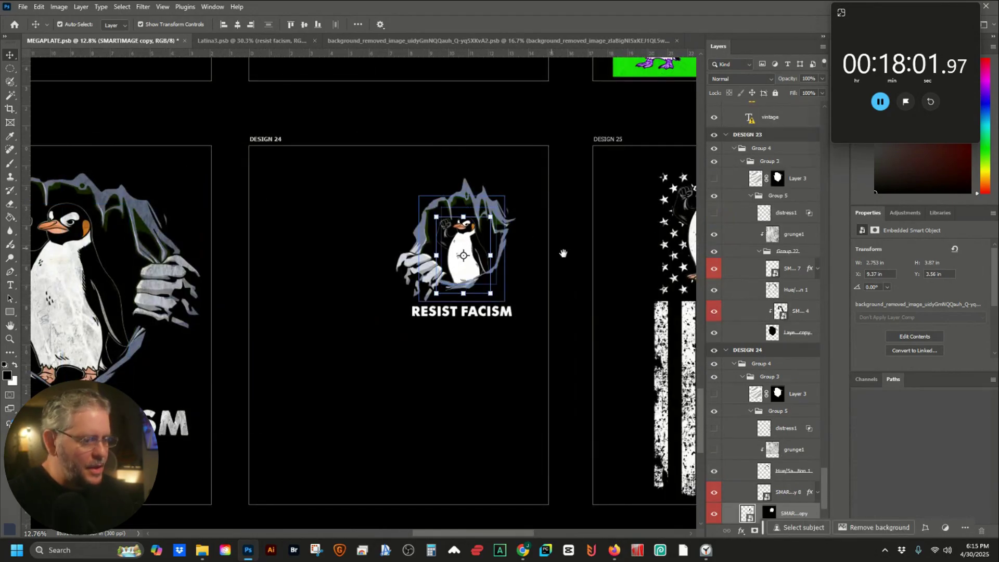
Recolor the vertical slogan's Color Overlay in Design 25 to orange #c06f1b, sampled from the penguin artwork
drag(654, 225, 354, 240)
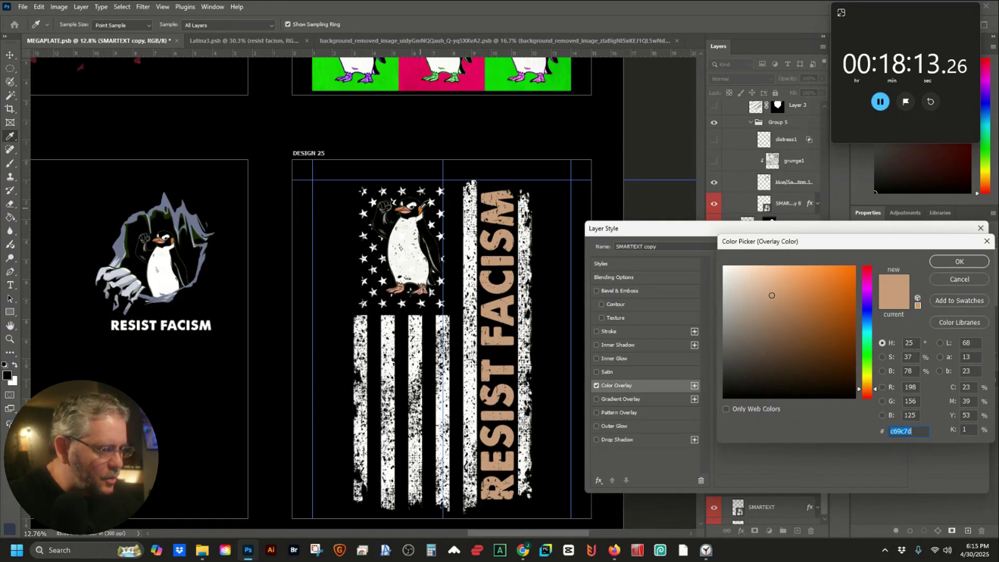
click(423, 204)
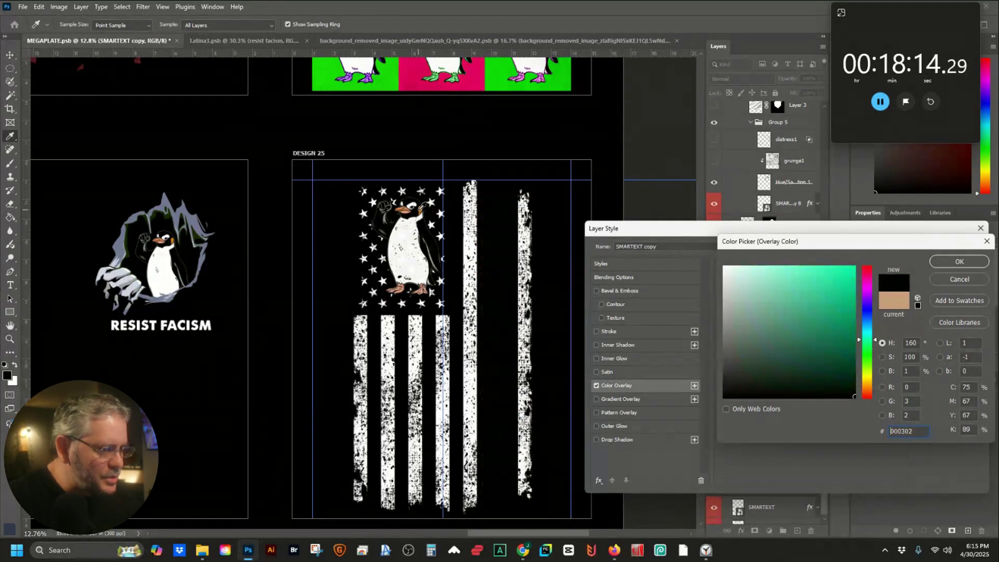
click(420, 210)
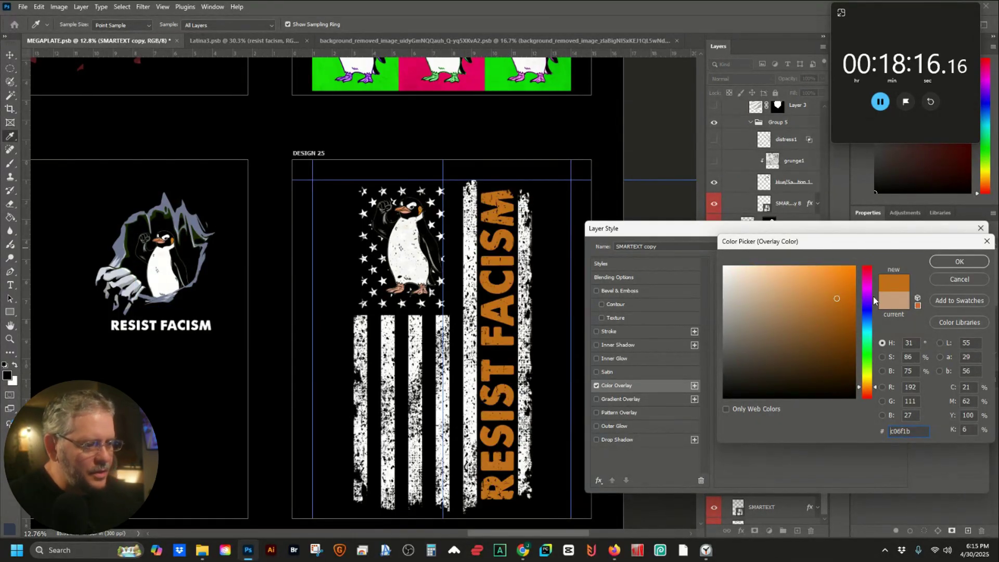
click(973, 260)
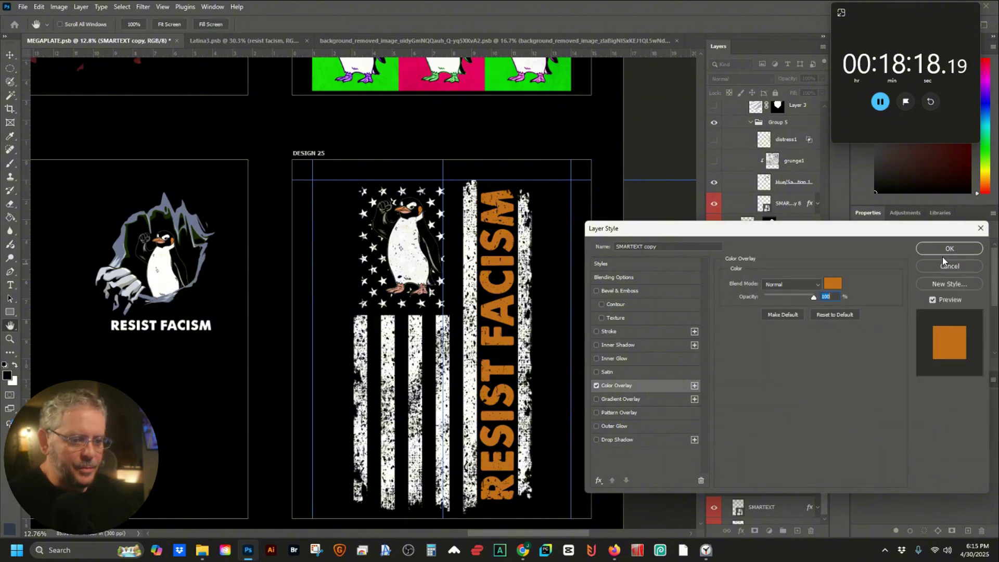
click(943, 249)
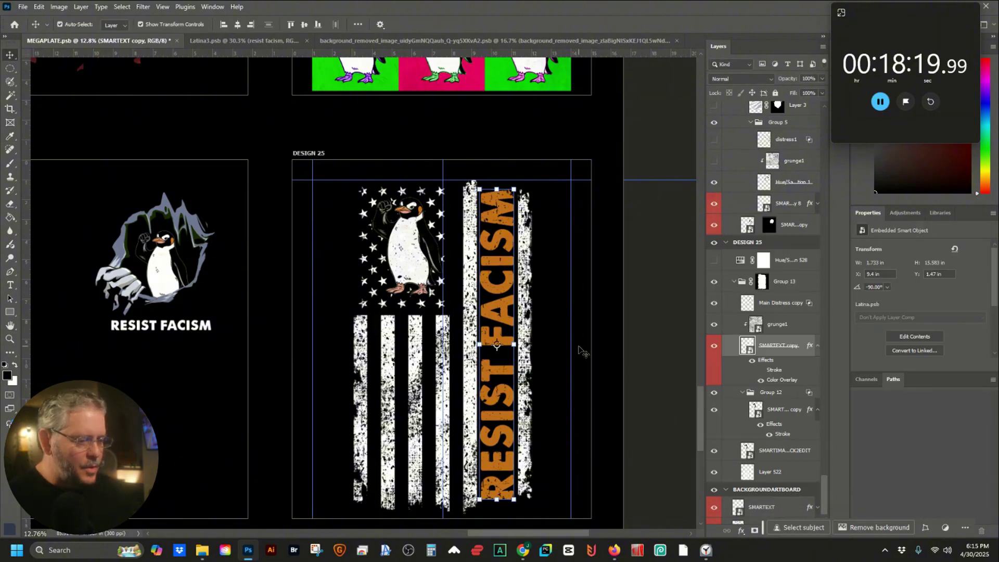
Hide the BACKGROUNDARTBOARD artboard so the designs have transparent backgrounds
scroll(581, 348, down, 5)
scroll(757, 399, down, 1)
click(729, 474)
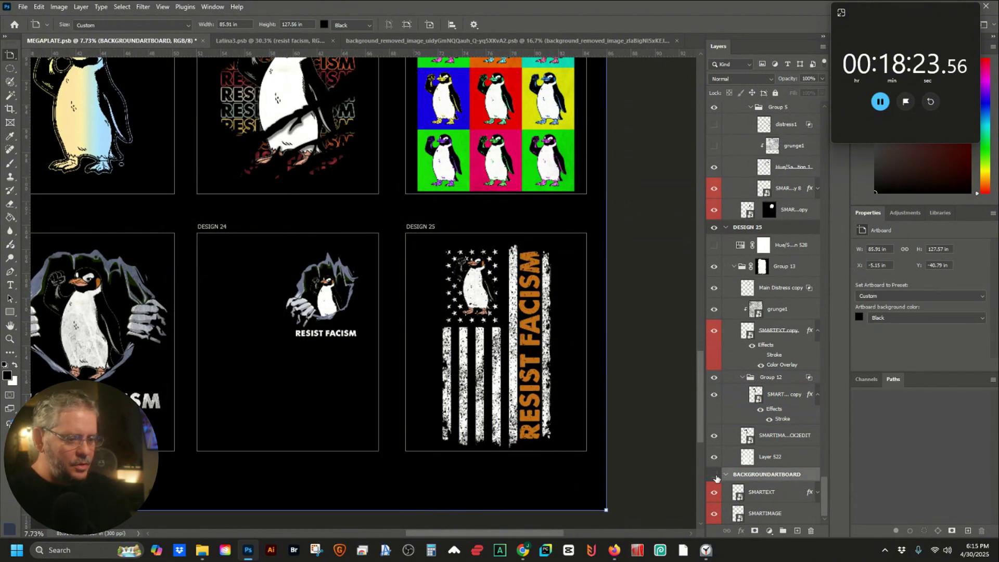
click(715, 474)
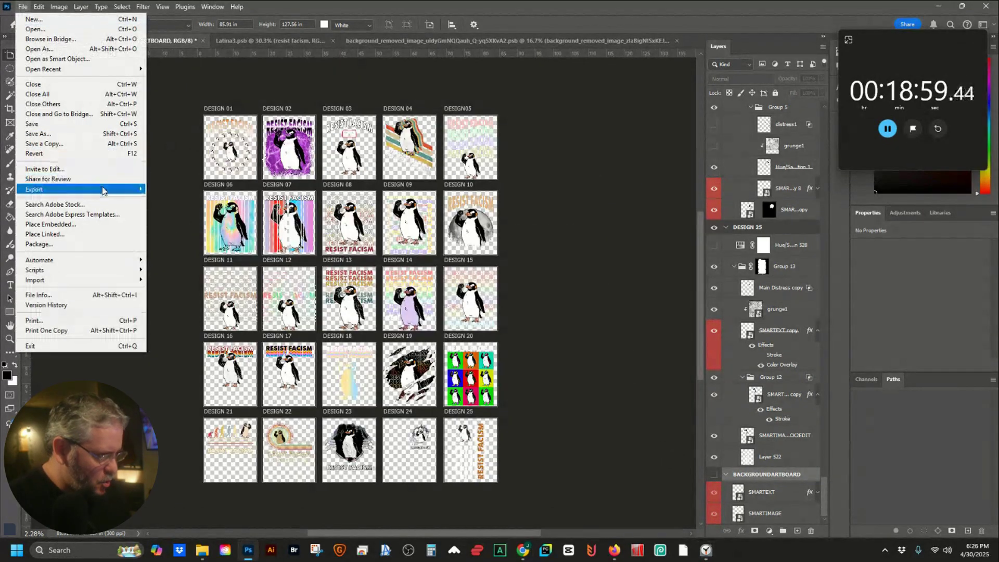
Export all artboards to files as transparent PNG-8 into the New folder inside ZDownloads, with the prefix MEGAPLATE and artboard content only
mouse_move(102, 190)
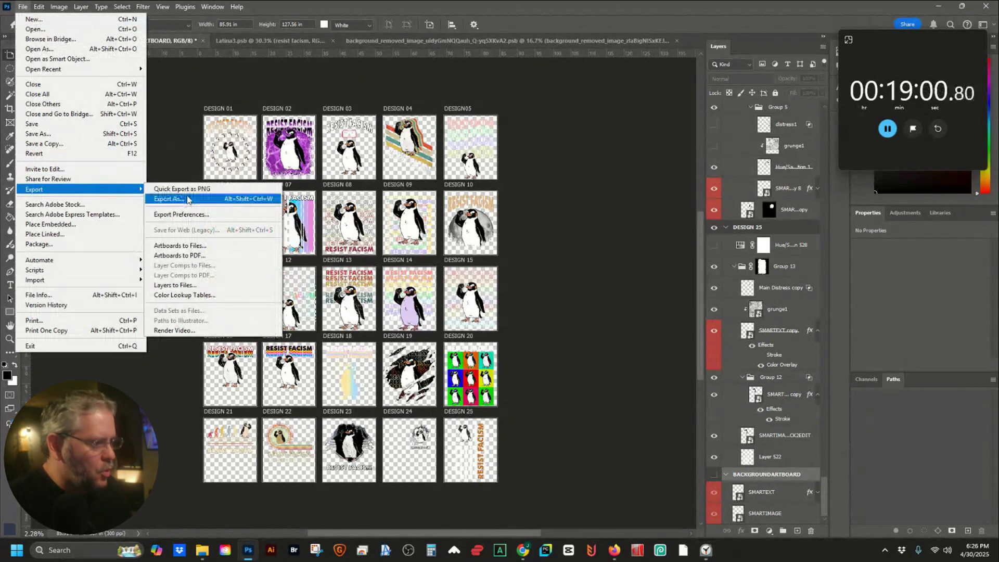
click(197, 246)
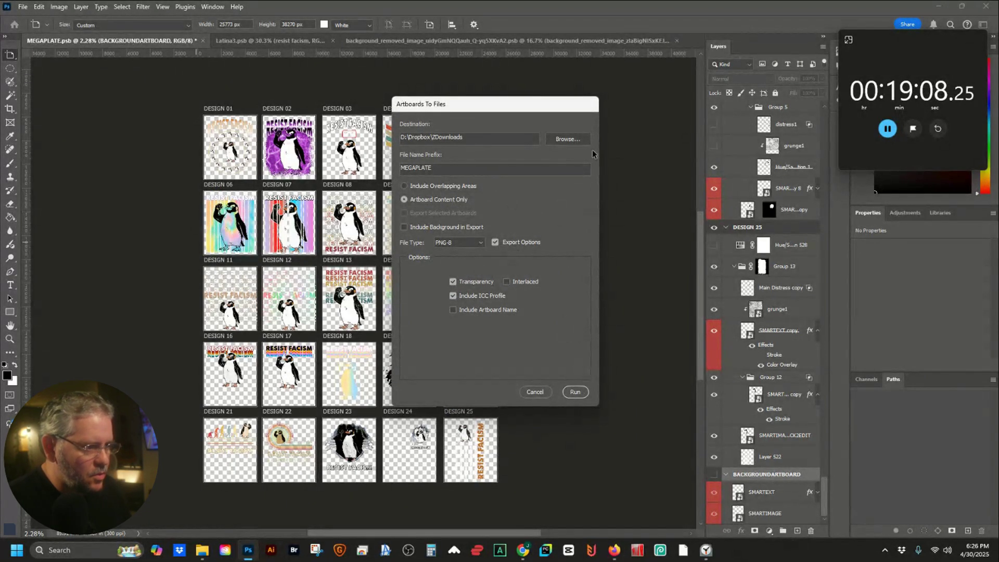
click(567, 139)
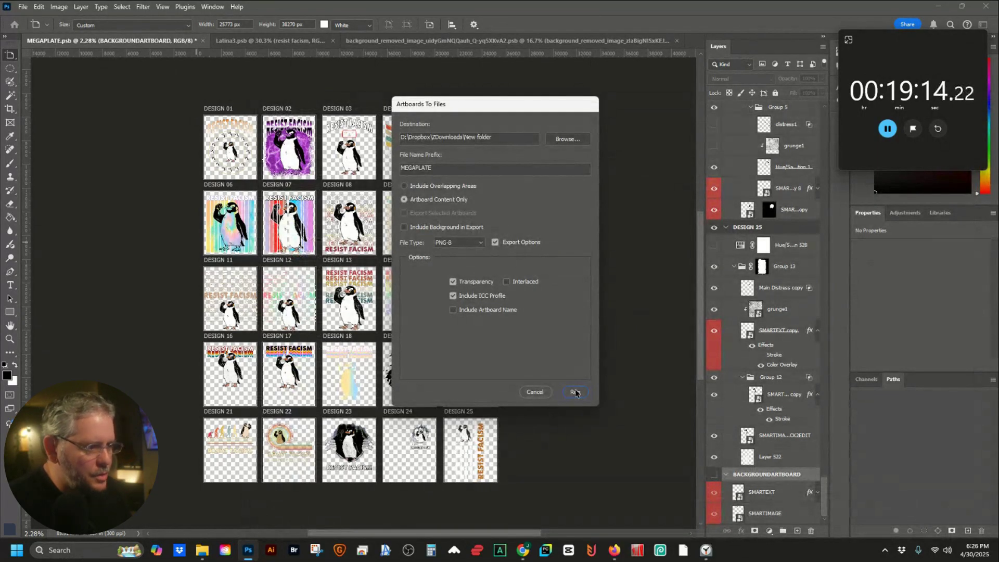
click(576, 391)
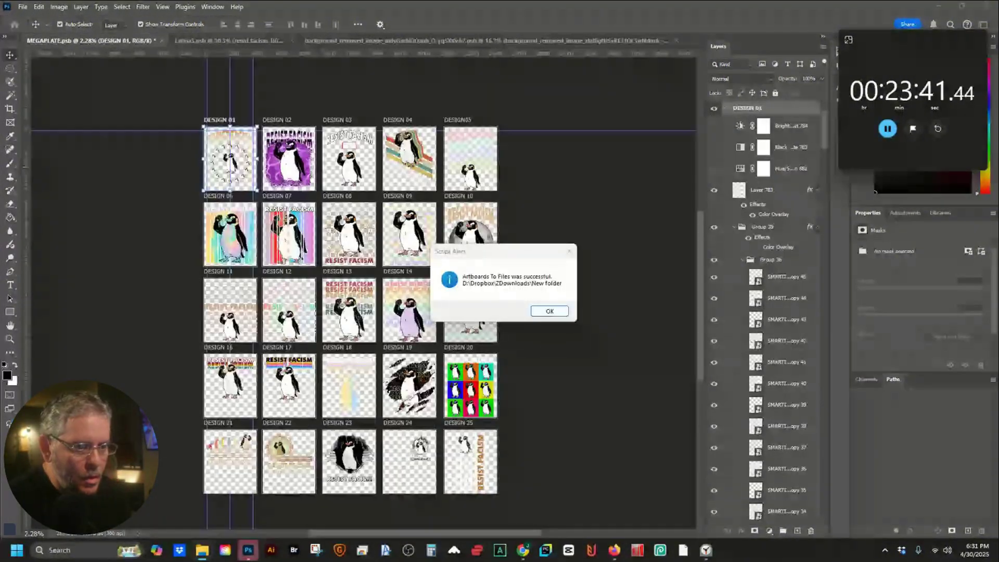
click(561, 311)
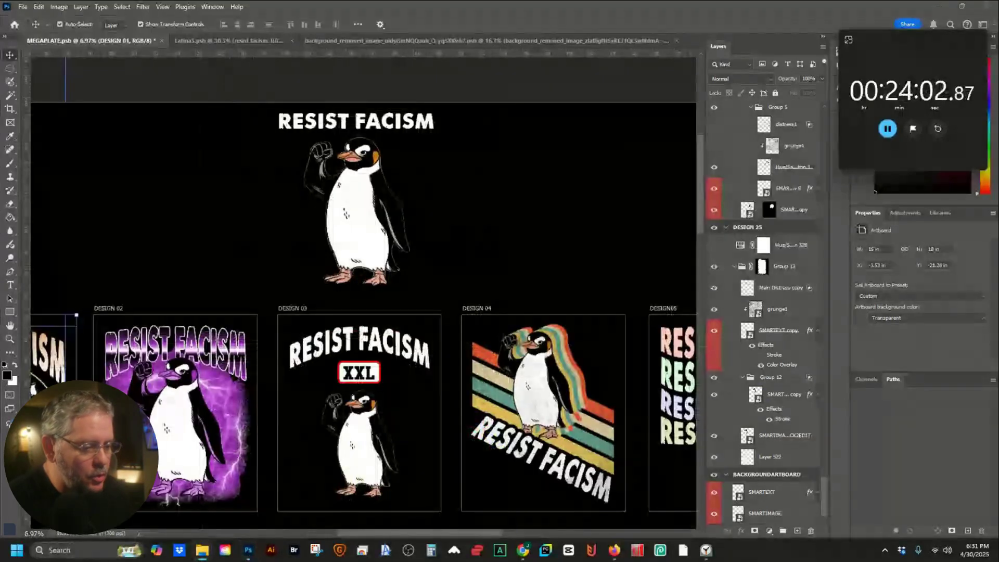
Replace the slogan in the Latina3.psb text smart object with "mama goose" and save it
key(ctrl+Tab)
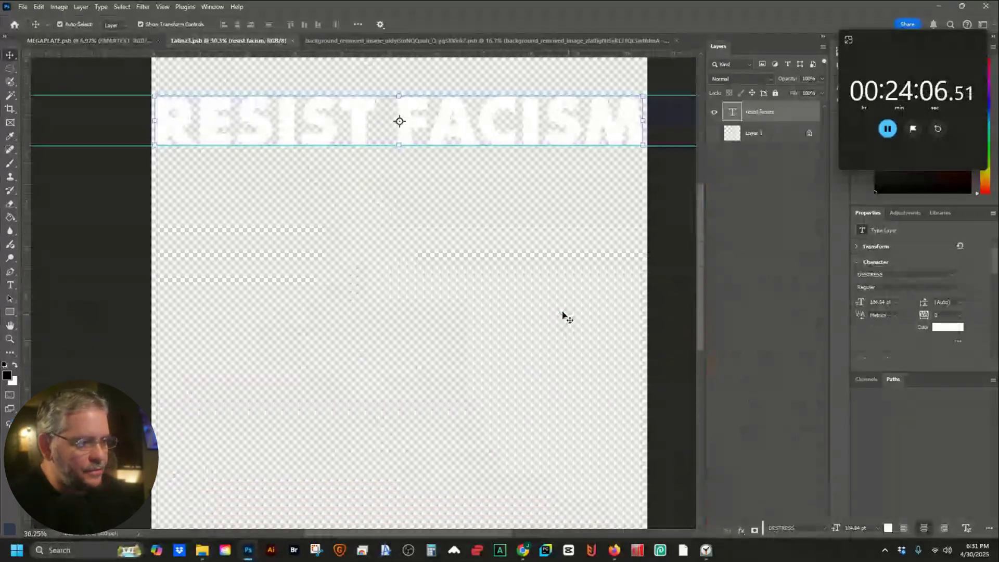
text(E)
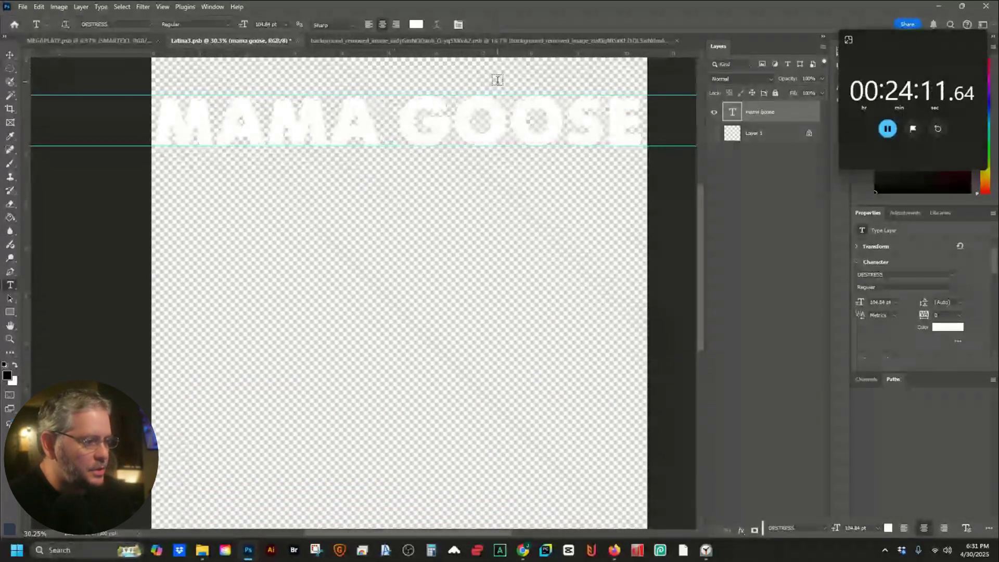
key(ctrl+s)
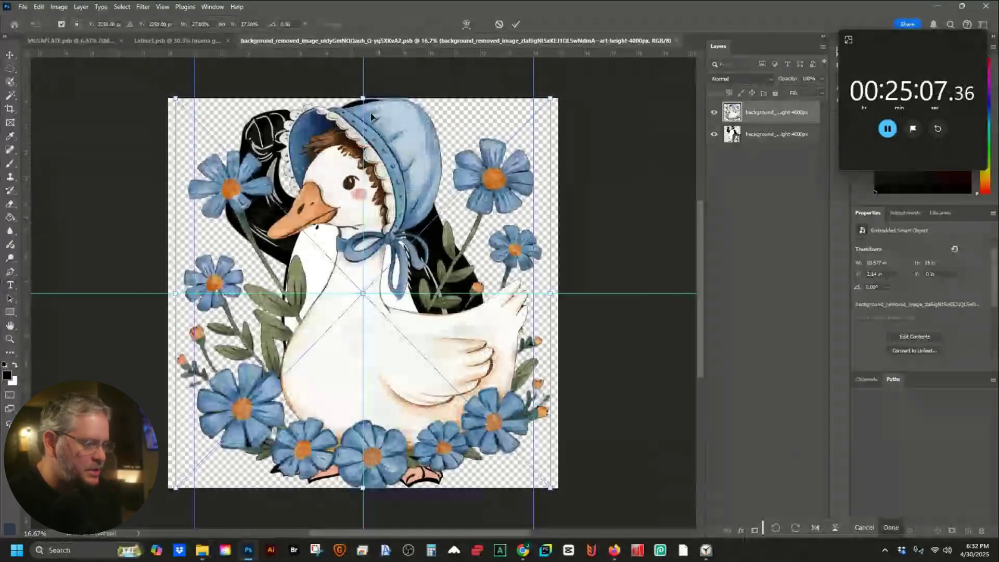
Commit the placed goose artwork in the image smart object, hide the penguin layer beneath it, and save
key(Return)
click(714, 133)
key(ctrl+s)
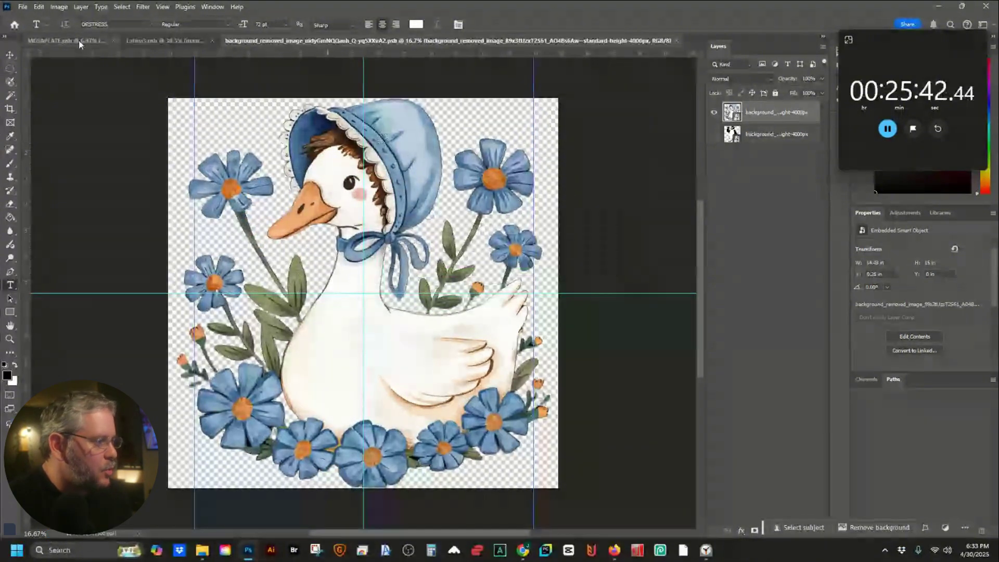
In MEGAPLATE, change the orange stop of the Design 01 slogan's Gradient Overlay to blue #8ba7c5, sampled from the goose's bonnet
click(67, 41)
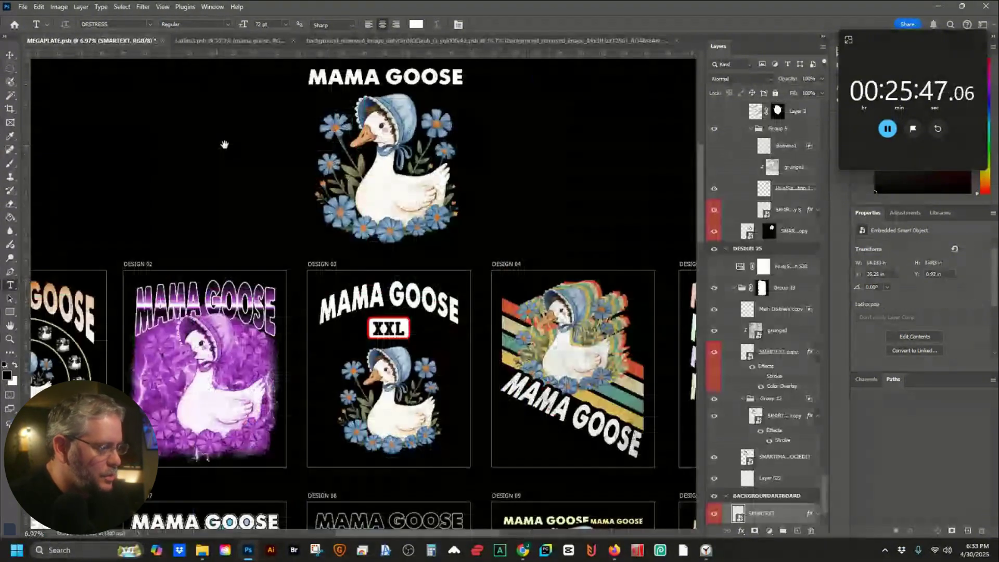
drag(224, 145, 439, 107)
scroll(245, 292, up, 8)
drag(255, 227, 255, 177)
key(v)
click(257, 177)
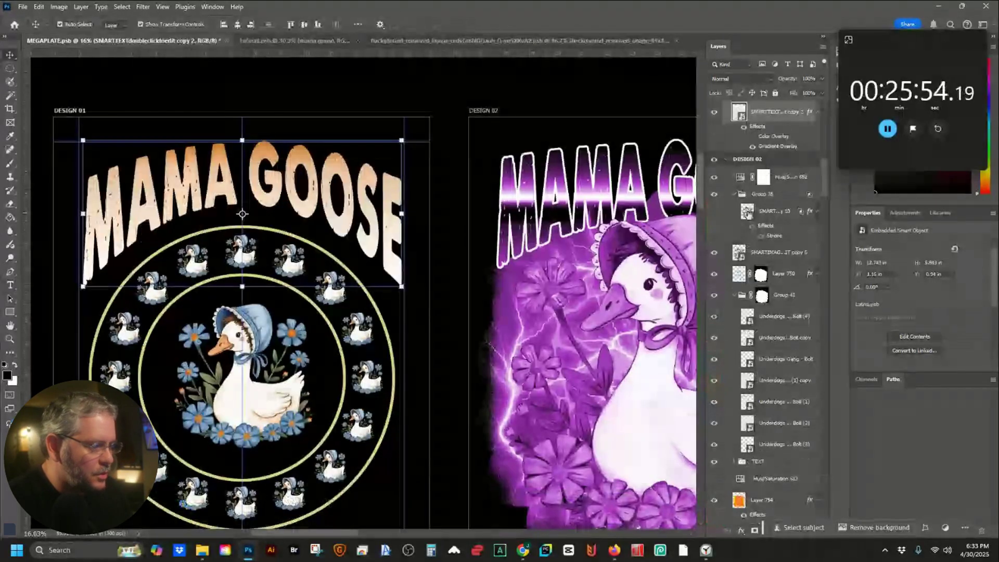
double_click(767, 147)
click(800, 314)
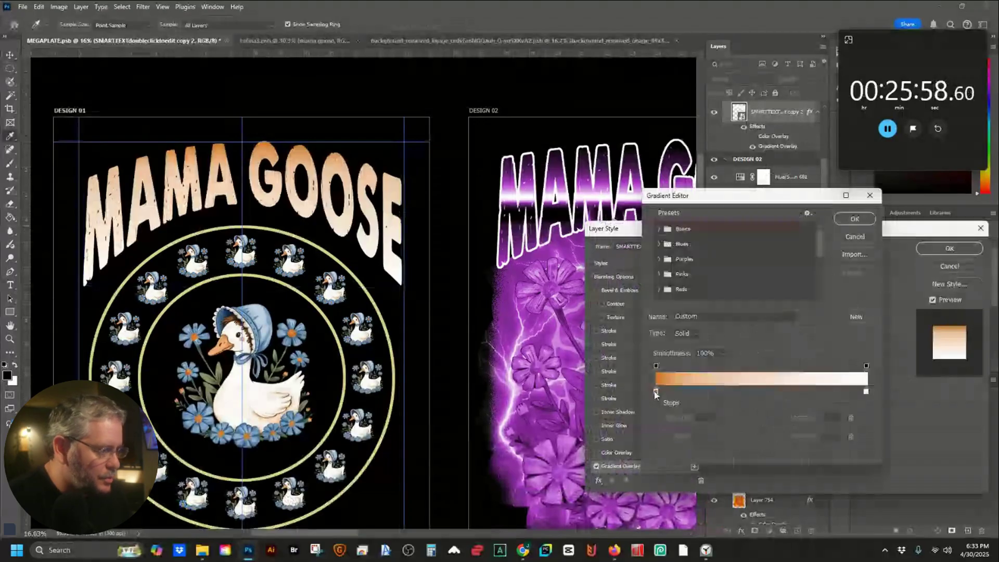
double_click(656, 392)
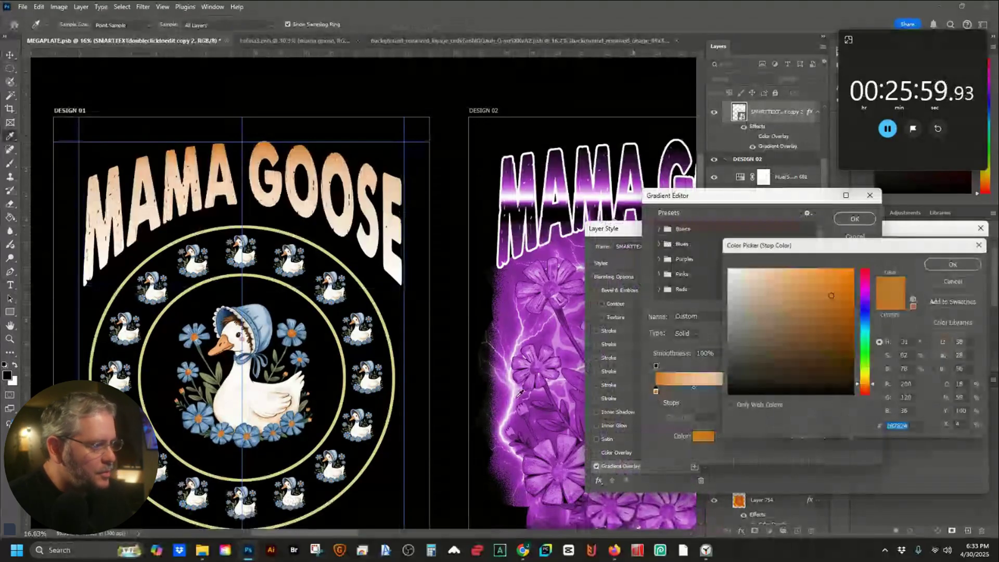
click(268, 310)
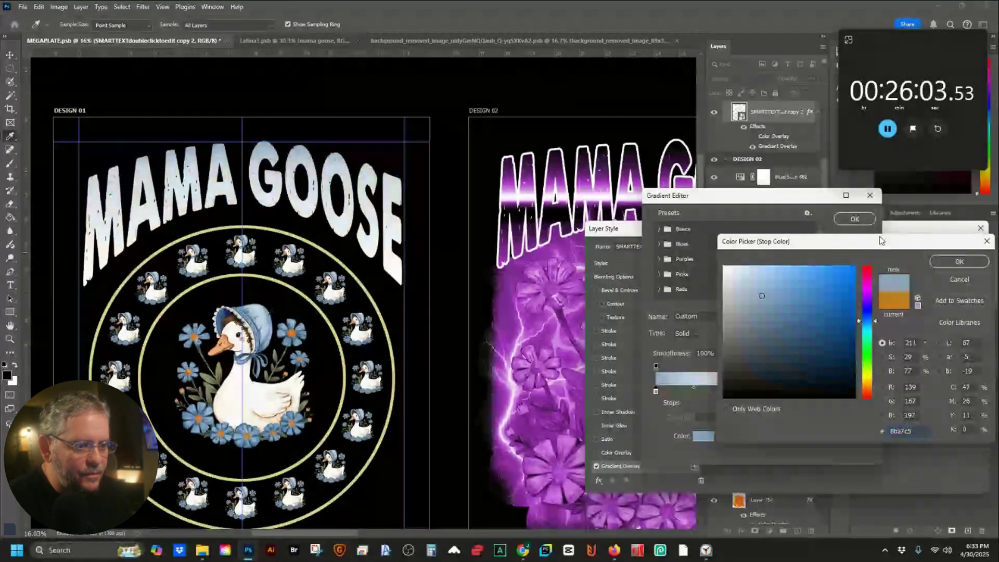
click(959, 261)
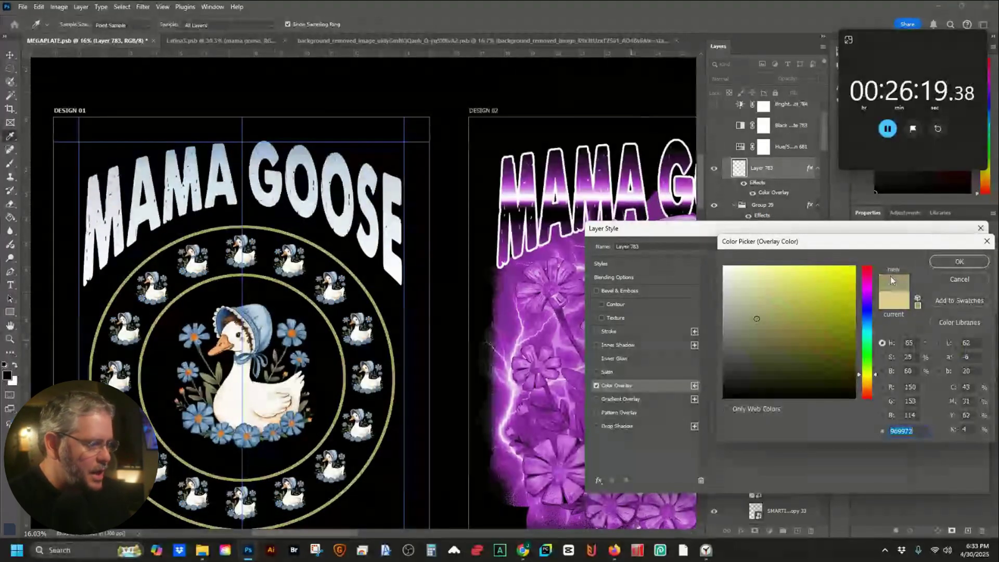
Apply olive green #969972 as the Color Overlay on the rings in Design 01
click(948, 255)
click(948, 249)
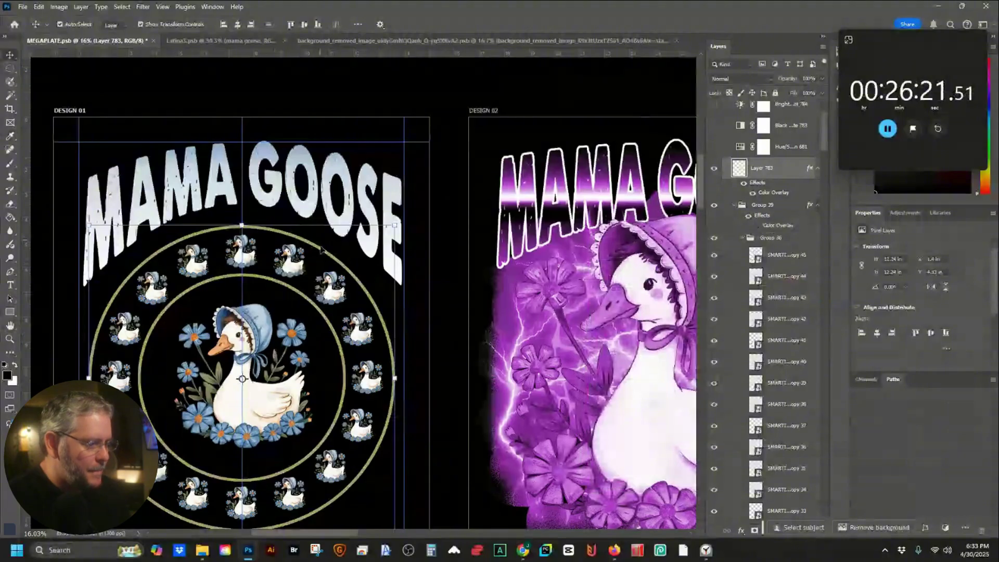
Select the goose artwork in Design 02
drag(617, 303, 280, 273)
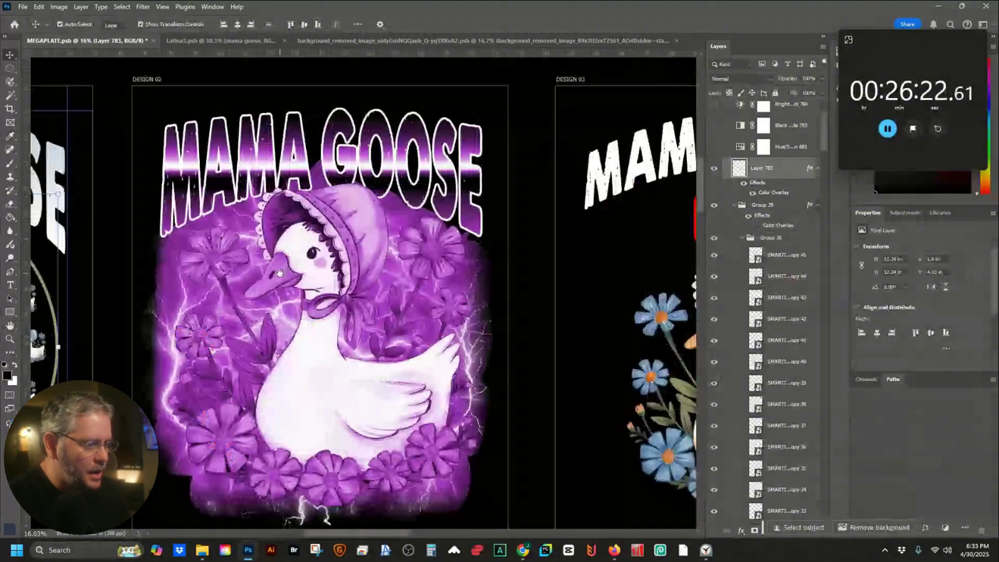
scroll(352, 329, down, 2)
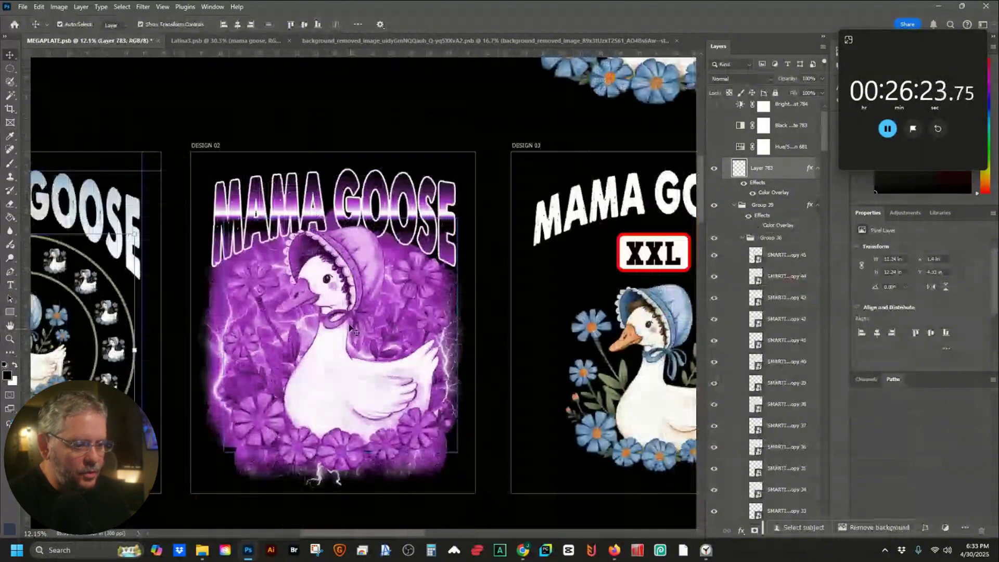
click(334, 350)
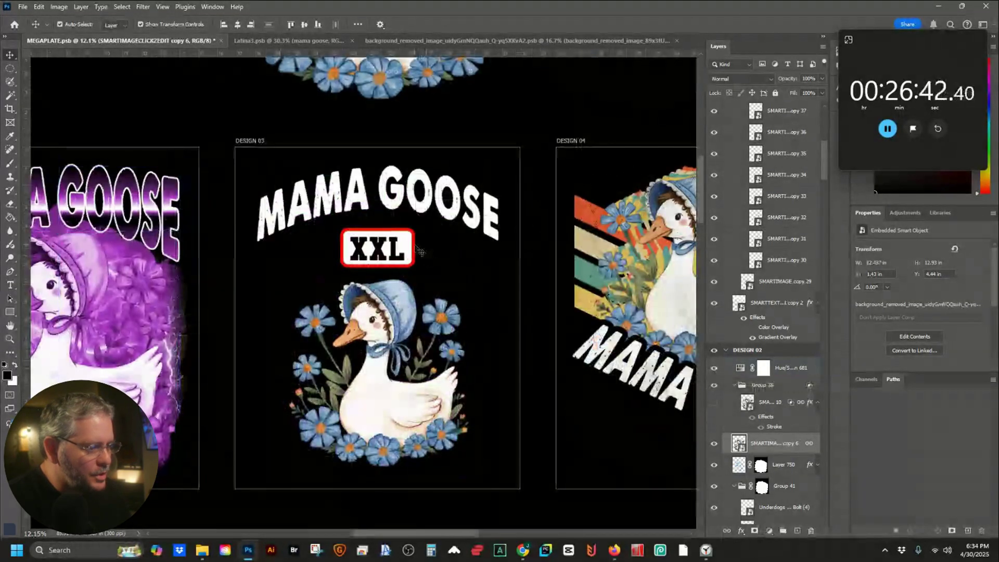
Change the stroke color of the XXL badge in Design 03 to blue #89a9c5, sampled from the goose's bonnet
click(411, 249)
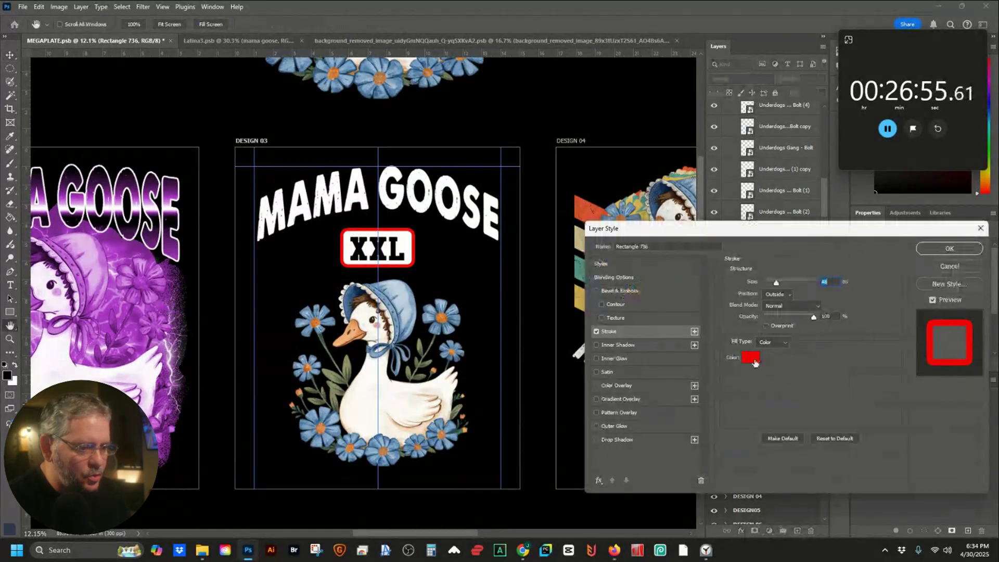
click(752, 350)
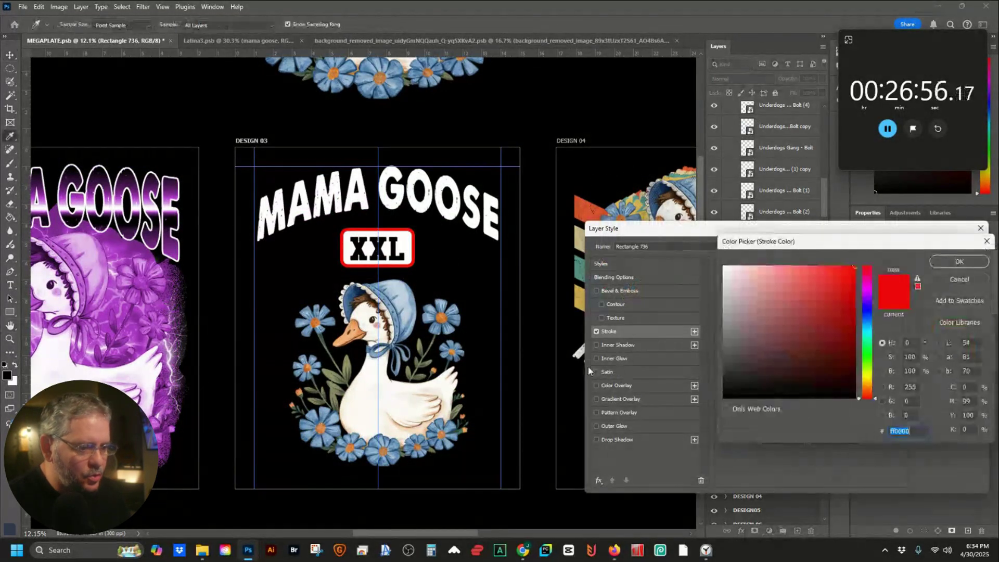
click(418, 289)
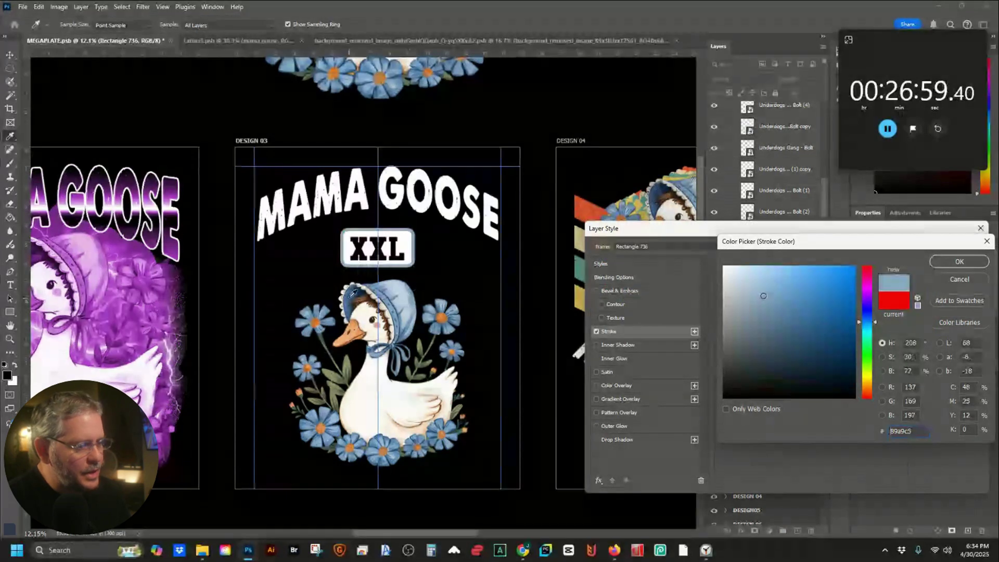
click(957, 262)
key(Return)
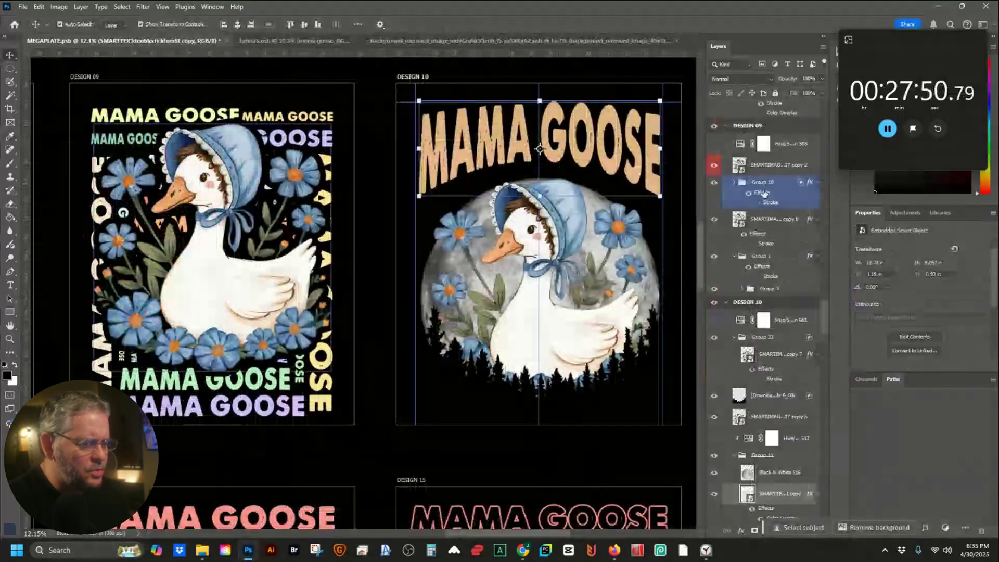
Recolor the Design 10 slogan's Color Overlay to a light blue sampled from the goose's bonnet
click(565, 219)
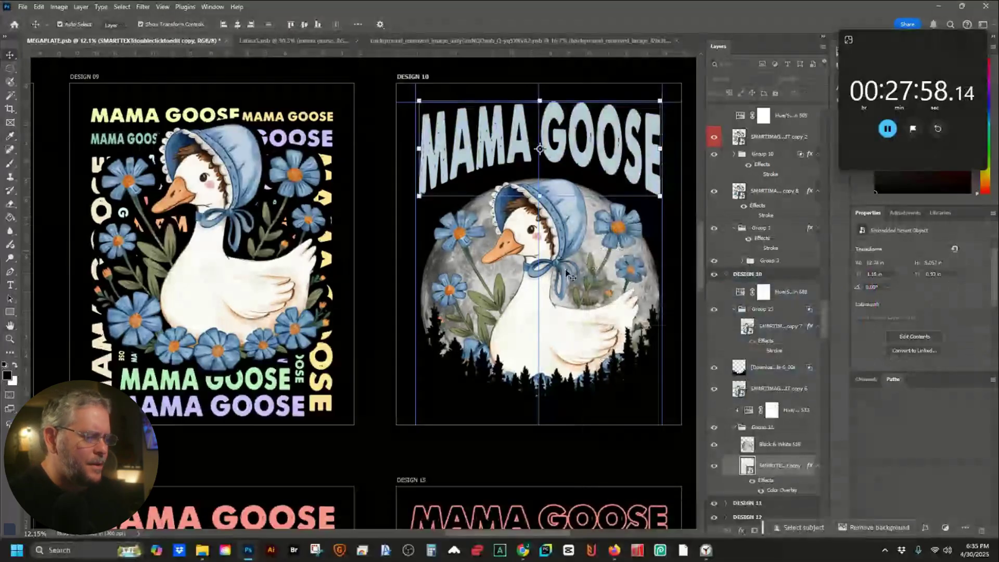
click(387, 286)
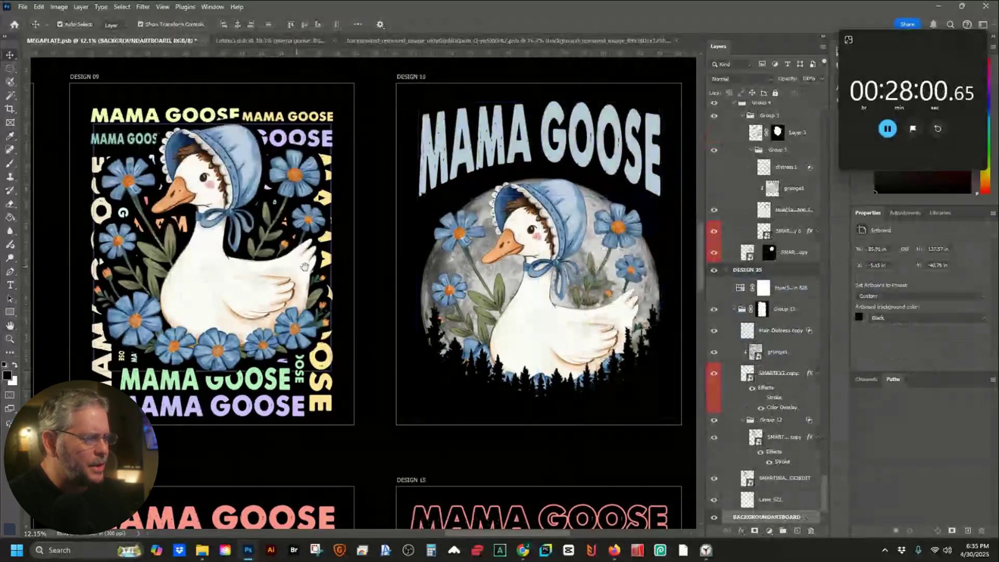
Turn on the Hue/Saturation adjustment layer in Design 09 to tint the whole artwork blue-violet
drag(305, 267, 533, 251)
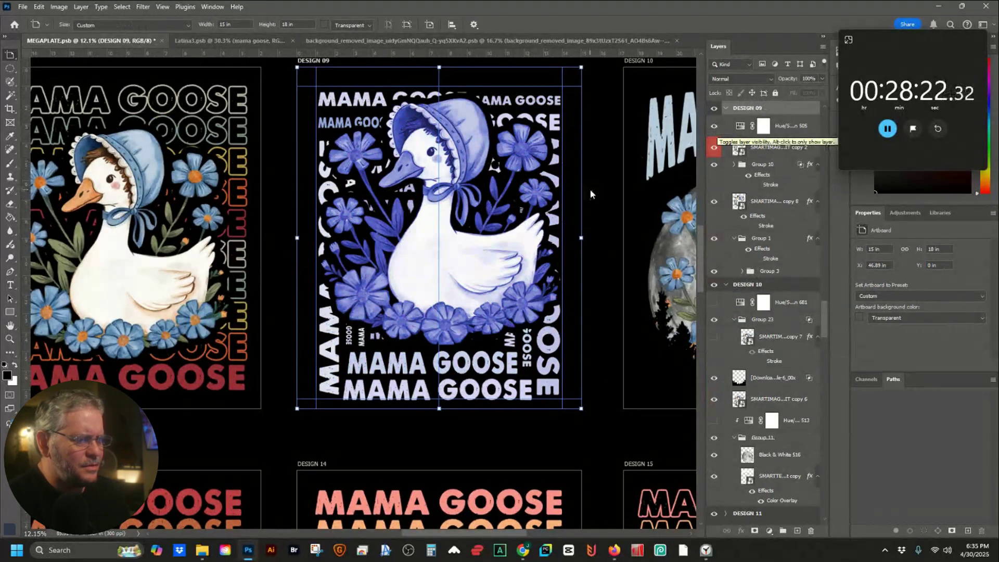
drag(411, 235, 538, 228)
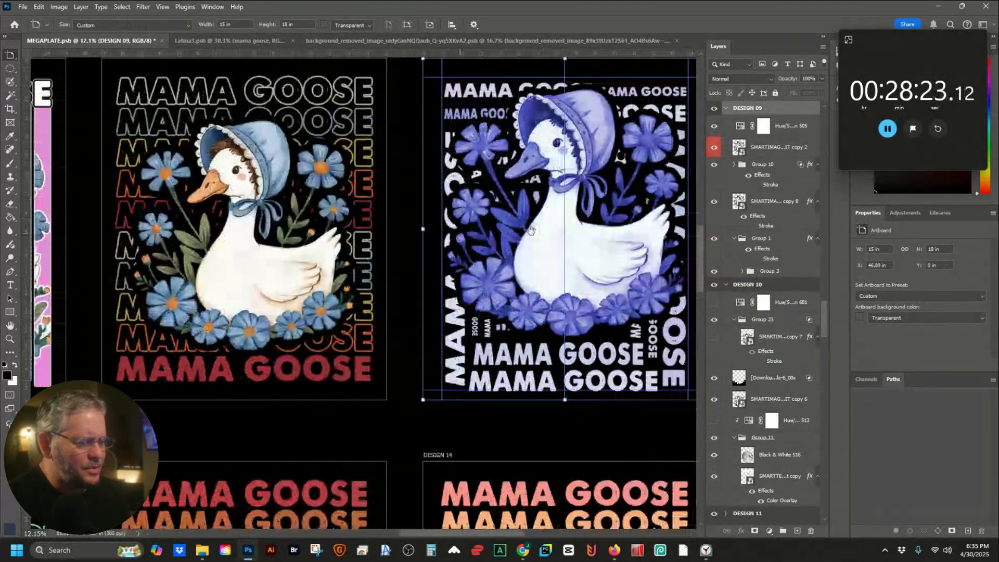
scroll(364, 298, up, 1)
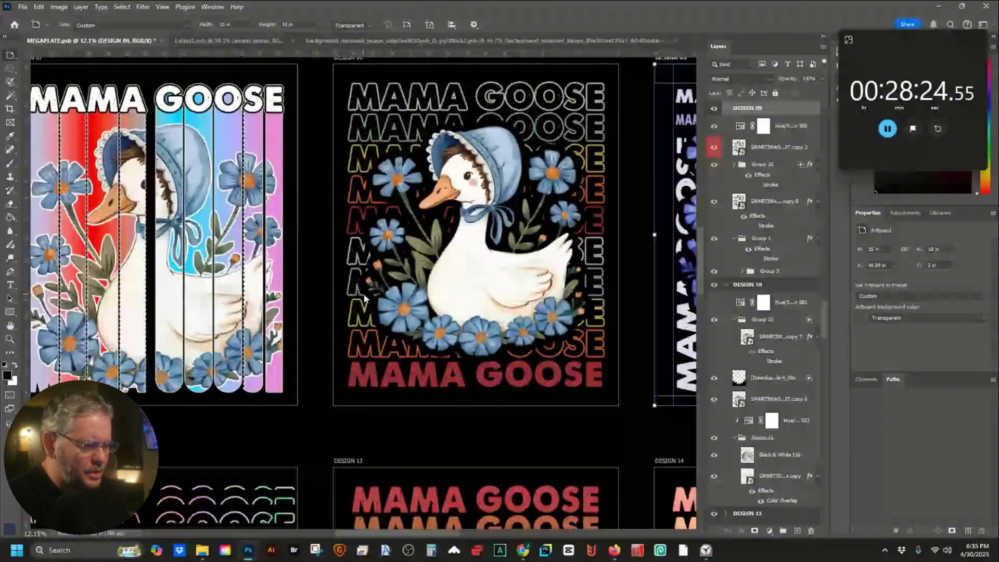
key(v)
click(364, 297)
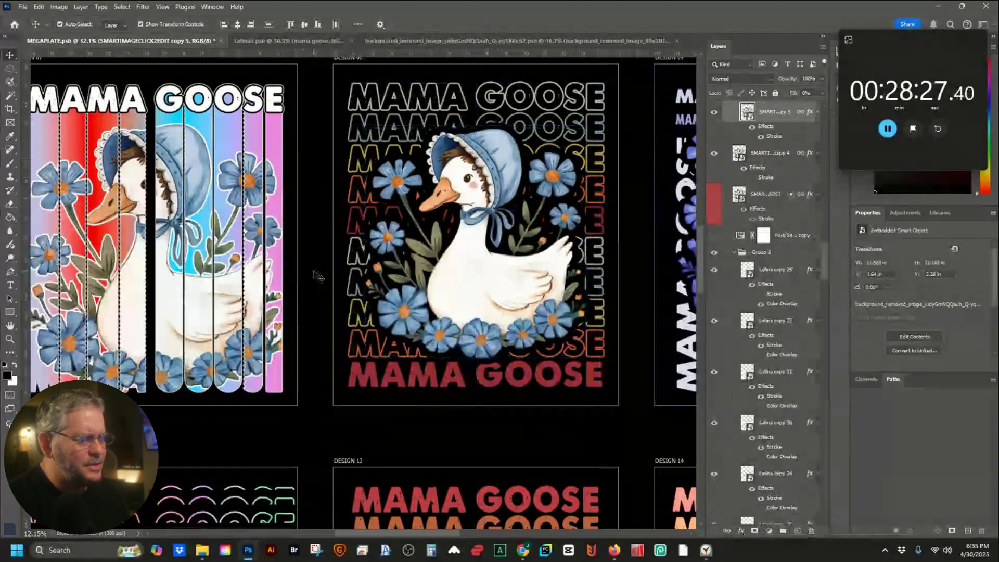
click(318, 276)
scroll(317, 276, down, 1)
scroll(317, 276, down, 1)
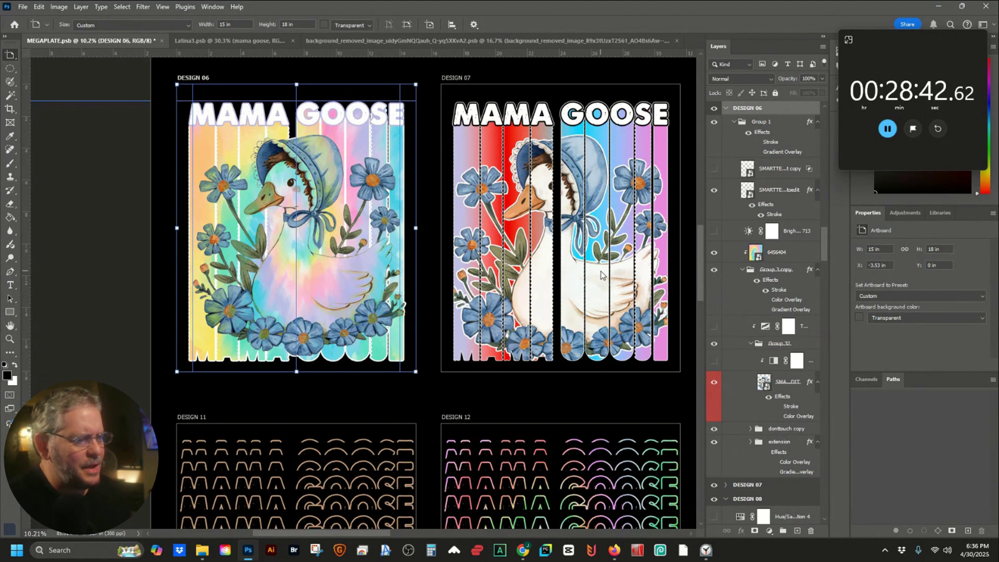
Turn on the Hue/Saturation adjustment layer in Design 07 to tint the whole artwork purple
drag(601, 272, 483, 262)
click(344, 69)
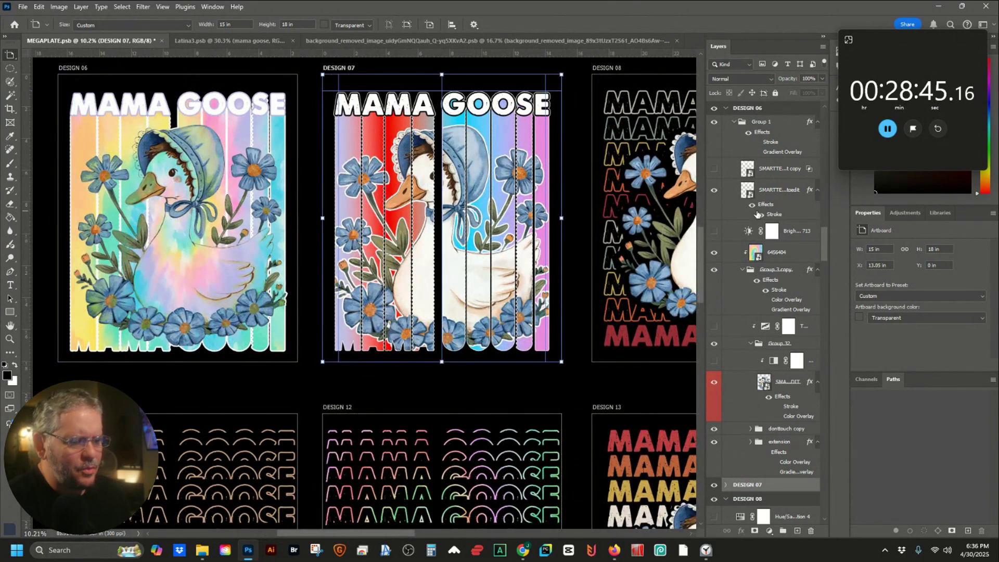
scroll(739, 428, down, 2)
click(726, 432)
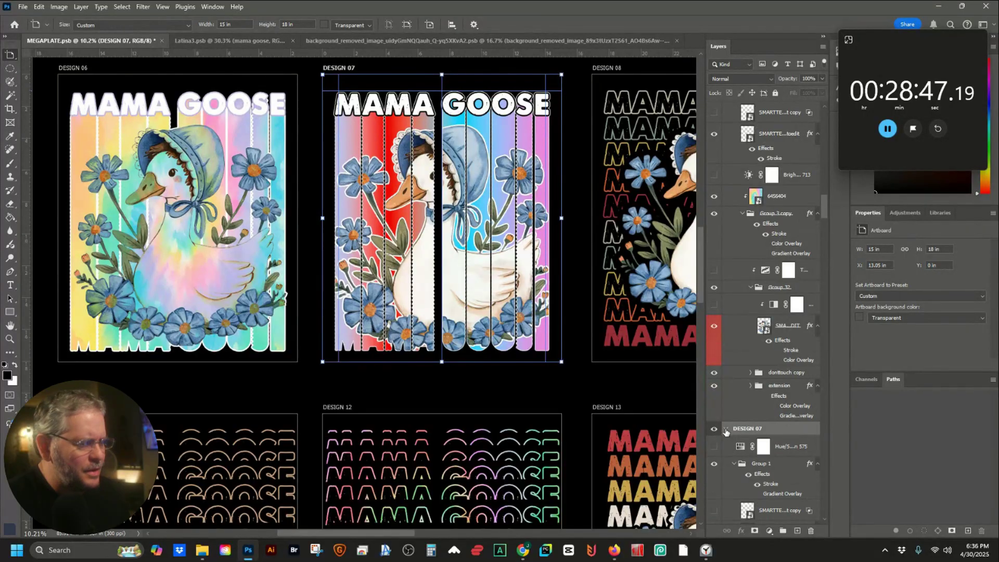
click(714, 447)
Select the goose artwork in Design 11 to find that artboard's layers
drag(560, 388, 386, 365)
drag(550, 340, 351, 368)
drag(169, 402, 482, 362)
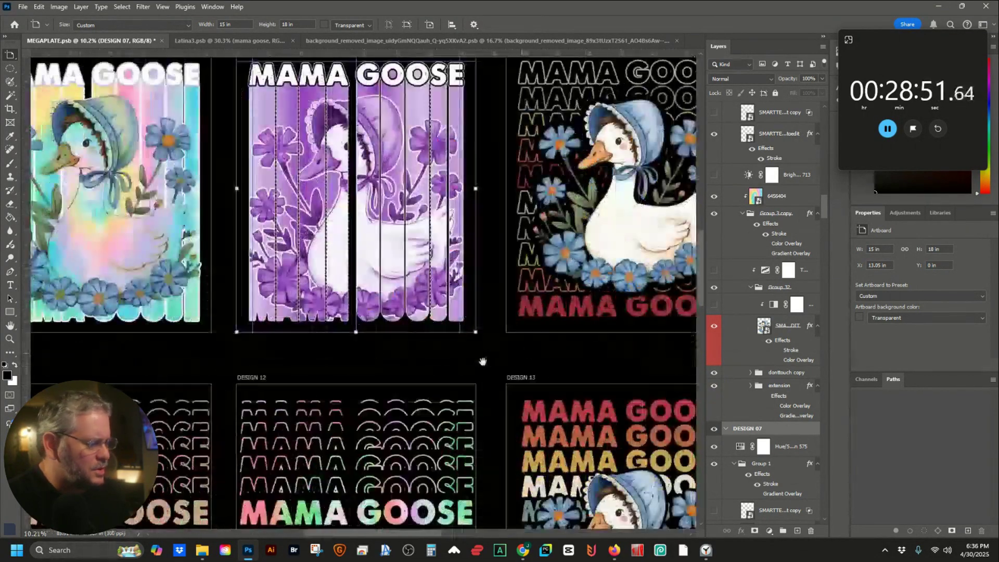
drag(301, 406, 442, 257)
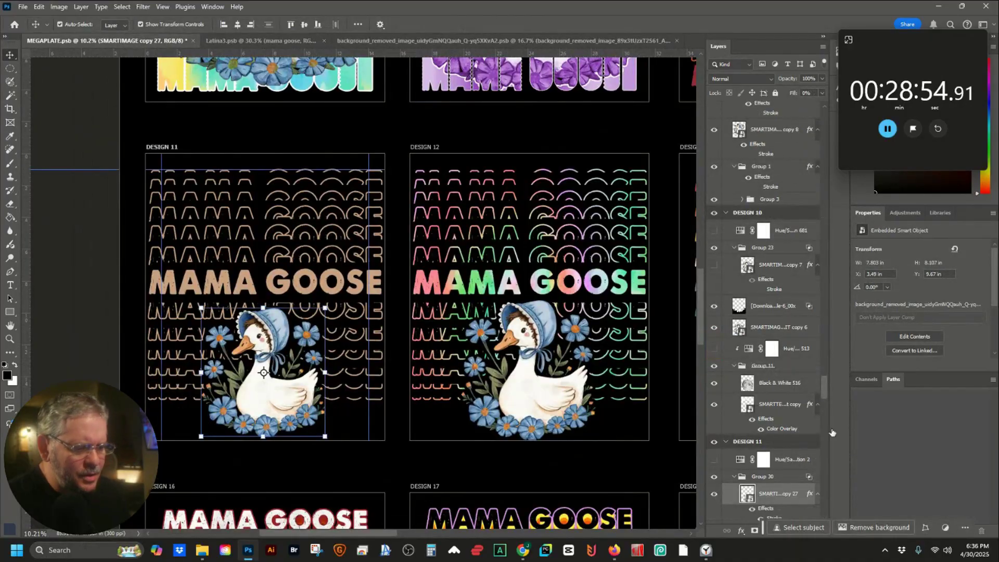
scroll(812, 434, down, 3)
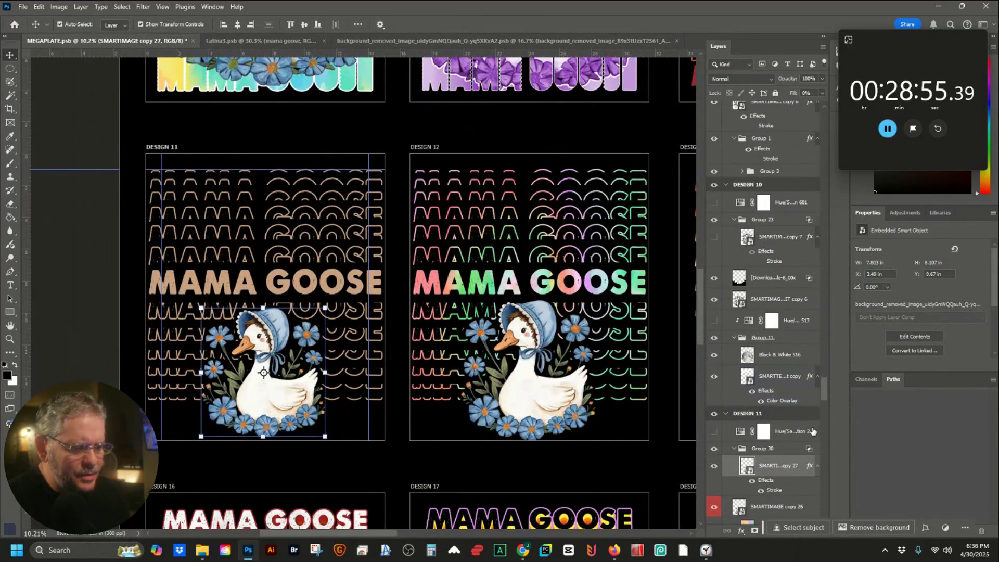
scroll(788, 439, down, 2)
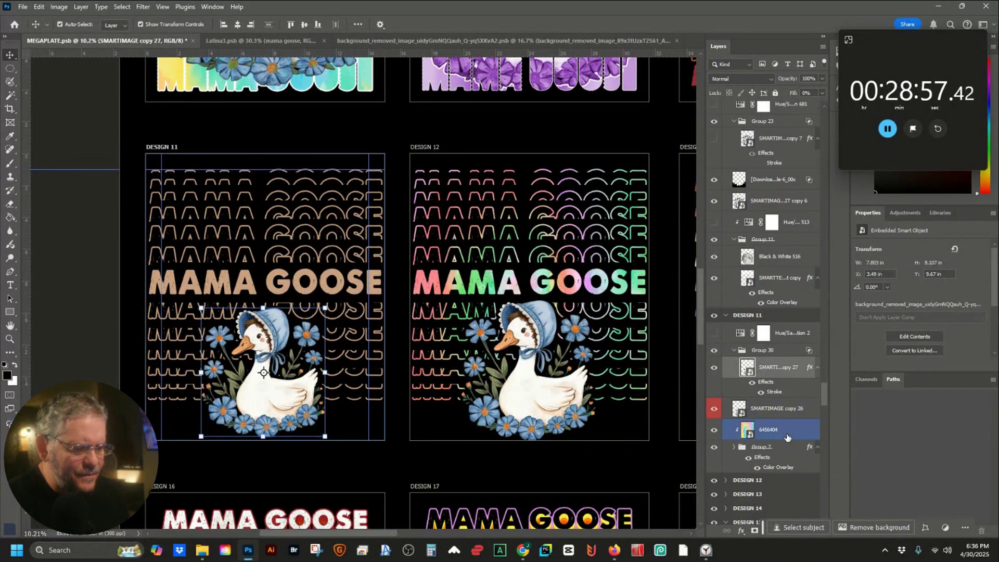
Recolor the Design 11 slogan group's Color Overlay to light cream #f1eae1, sampled from the goose's body
click(773, 442)
key(h)
double_click(778, 467)
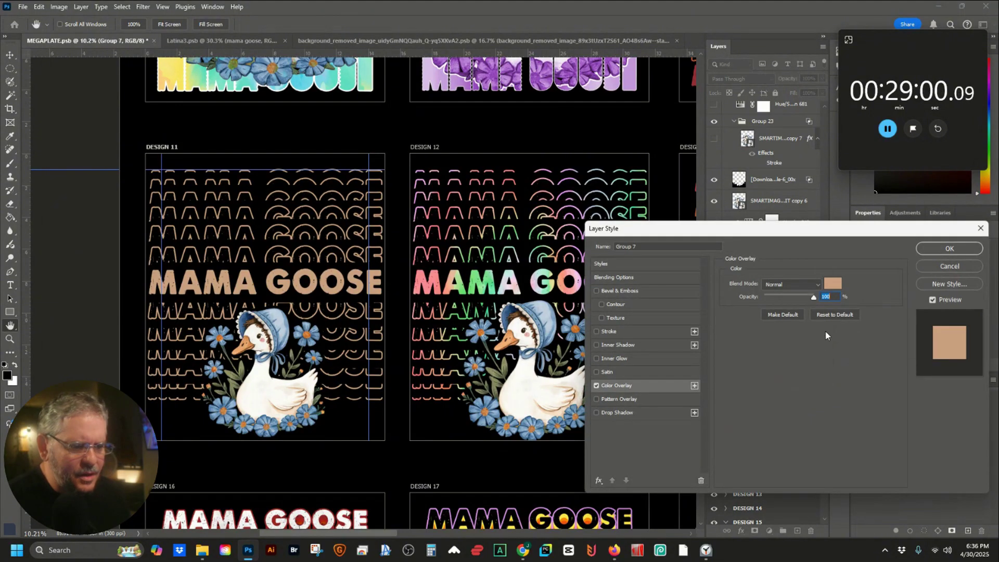
click(830, 283)
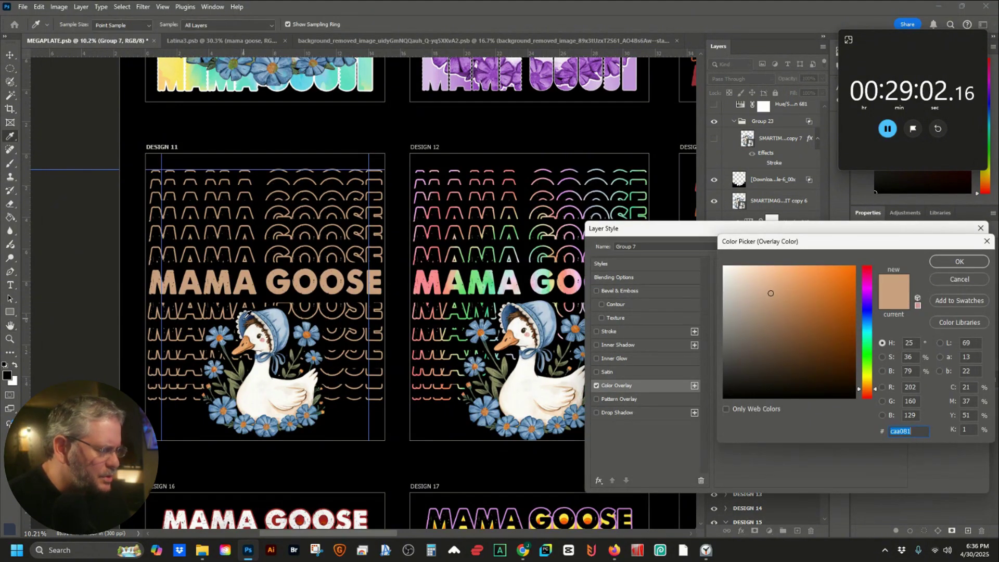
click(245, 314)
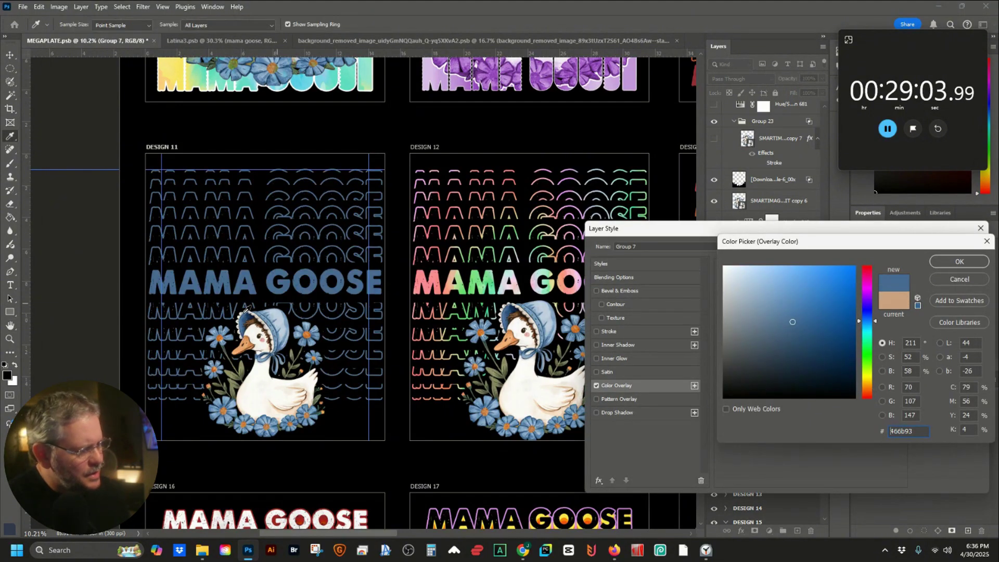
click(265, 376)
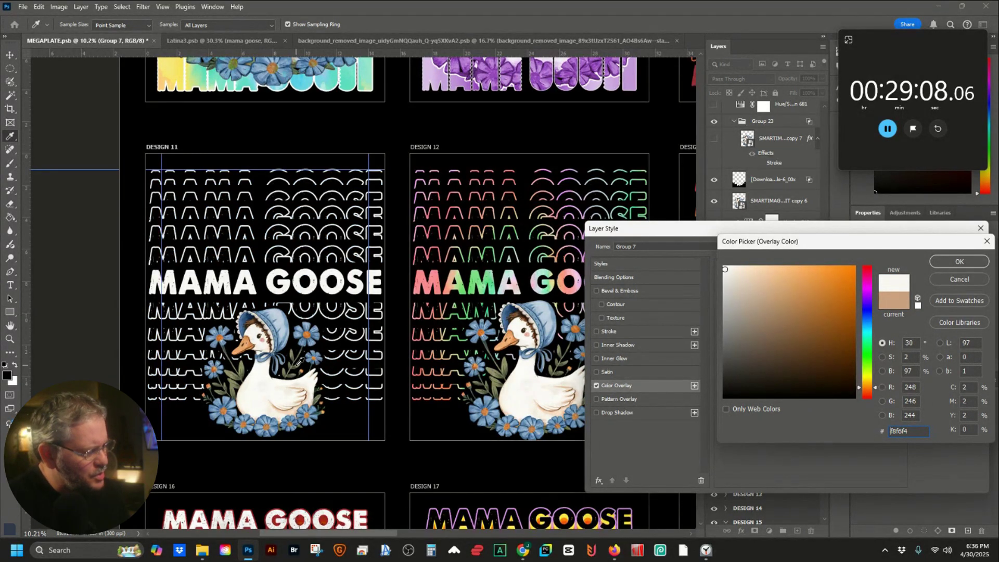
click(282, 369)
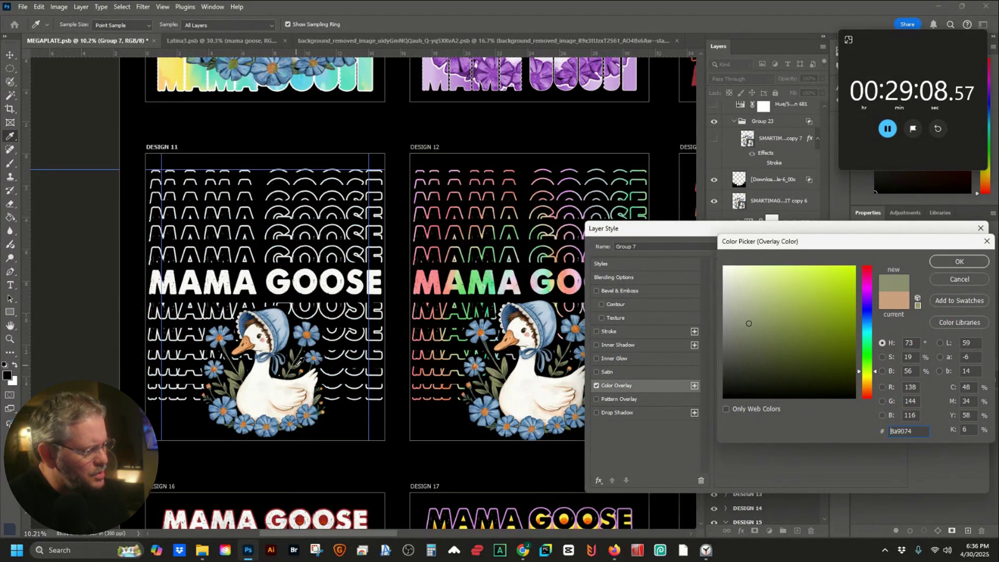
click(270, 382)
click(306, 382)
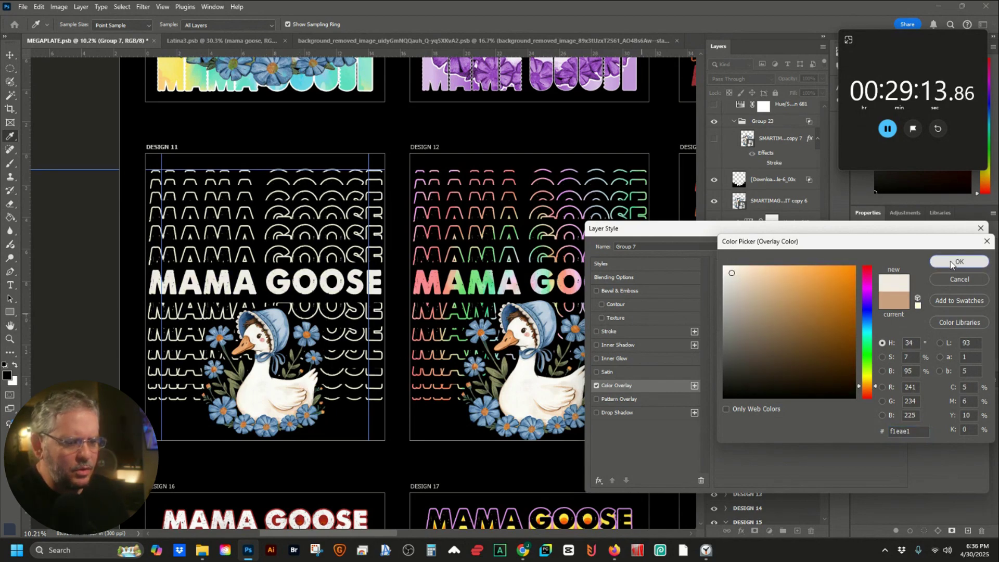
click(959, 262)
click(958, 249)
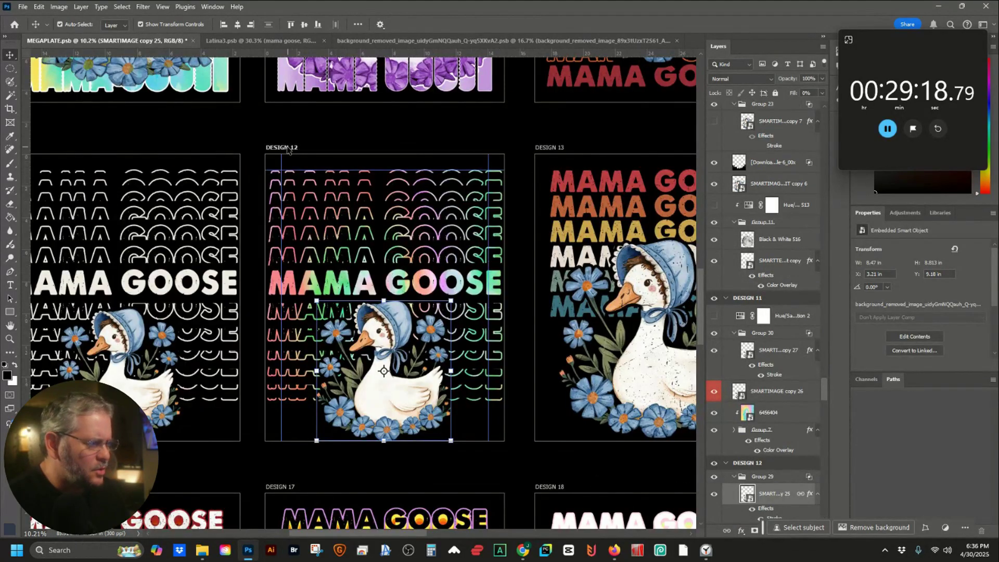
Colorize the Design 12 slogan light blue with its Hue/Saturation adjustment layer at hue 194 and saturation 49
click(287, 148)
scroll(716, 448, down, 3)
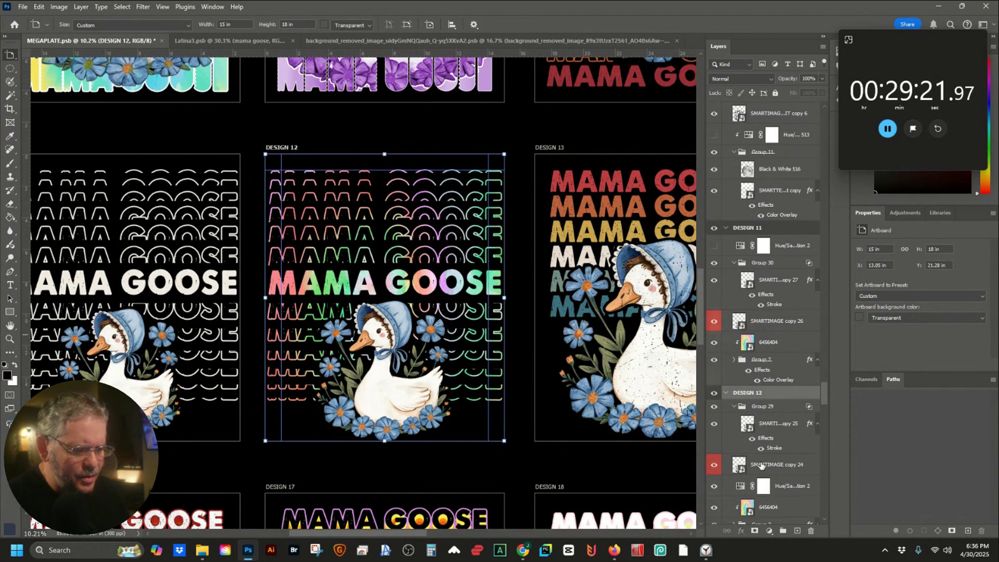
click(715, 446)
click(716, 447)
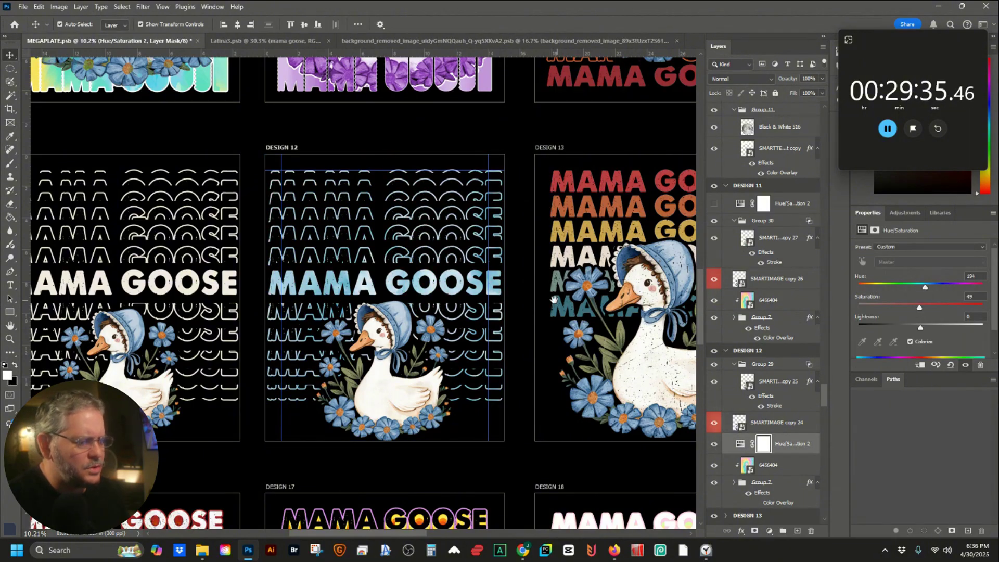
Turn on the Hue/Saturation layers in Designs 13 and 14 to tint Design 13 magenta and the Design 14 slogan violet
drag(650, 347, 341, 349)
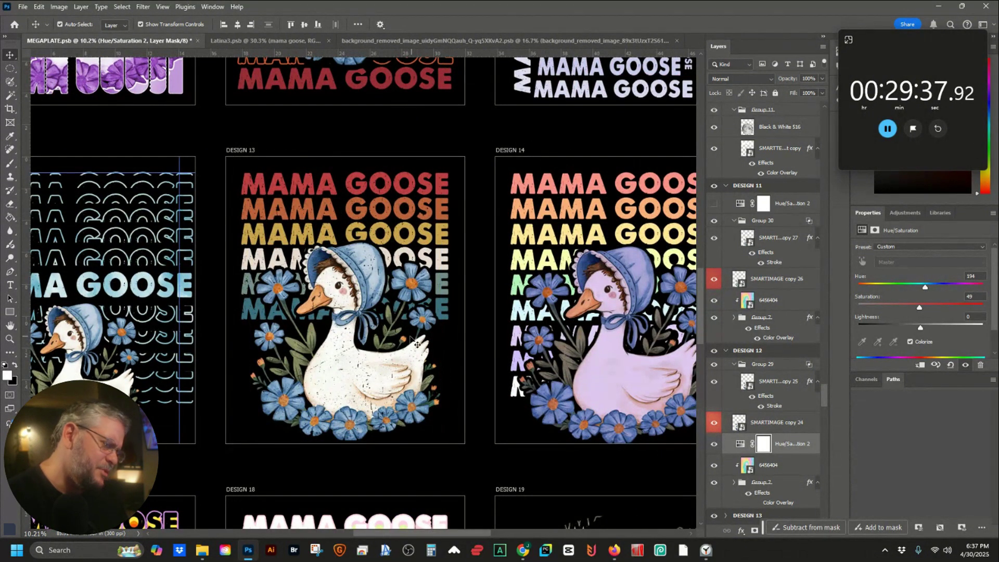
drag(388, 205, 315, 185)
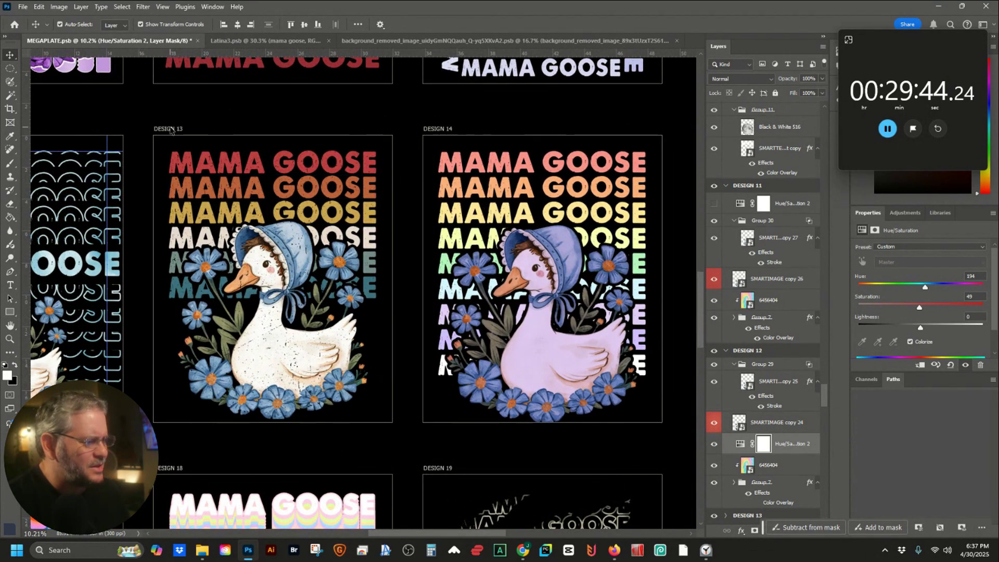
click(193, 123)
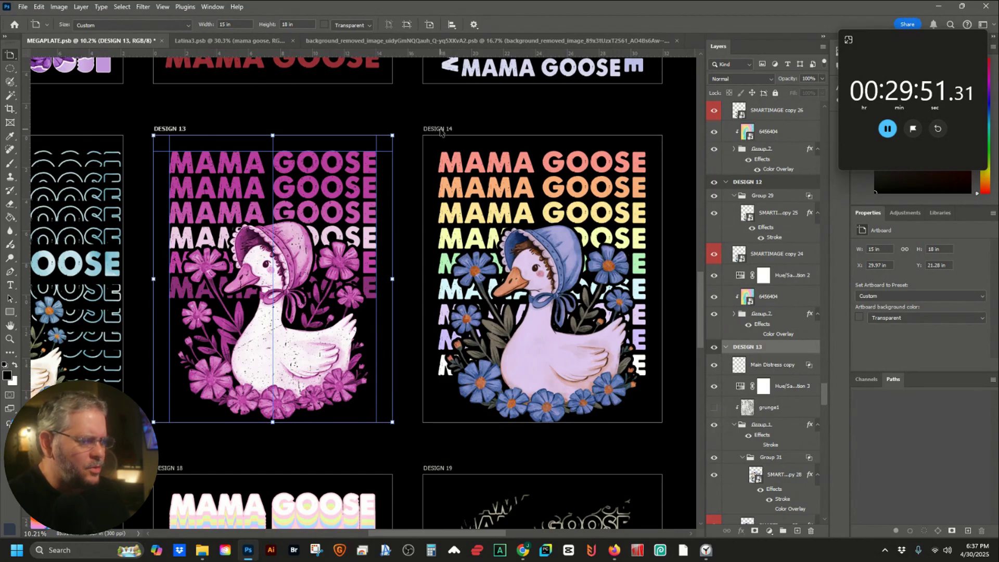
click(431, 128)
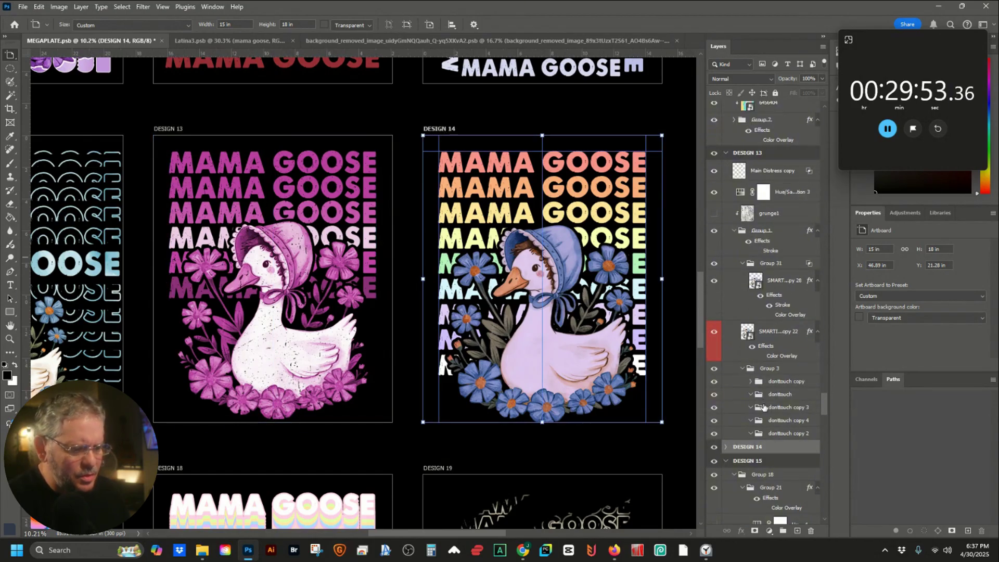
click(727, 447)
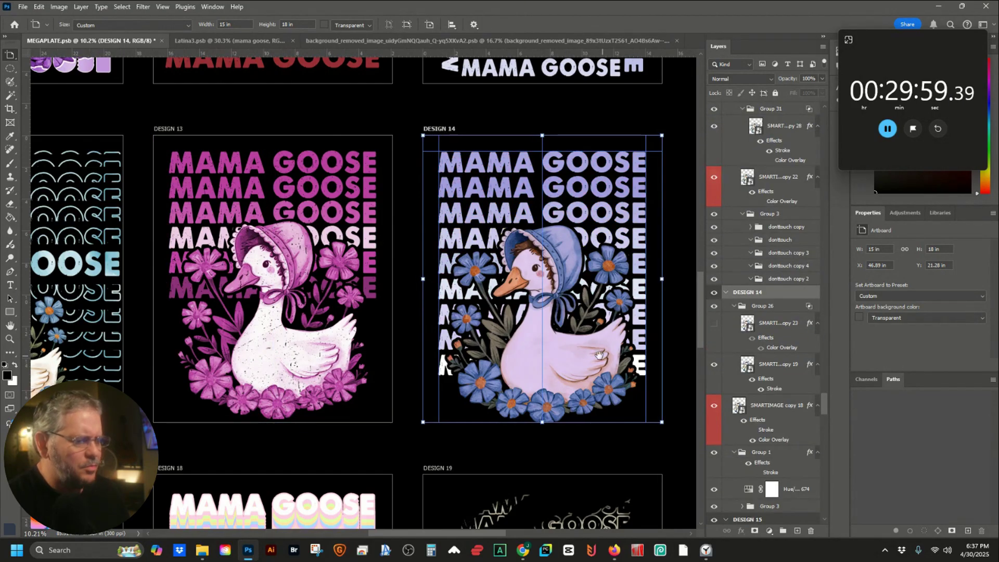
Turn on the Hue/Saturation adjustment layer in Design 15 to tint the goose and slogan mint green
drag(594, 356, 413, 355)
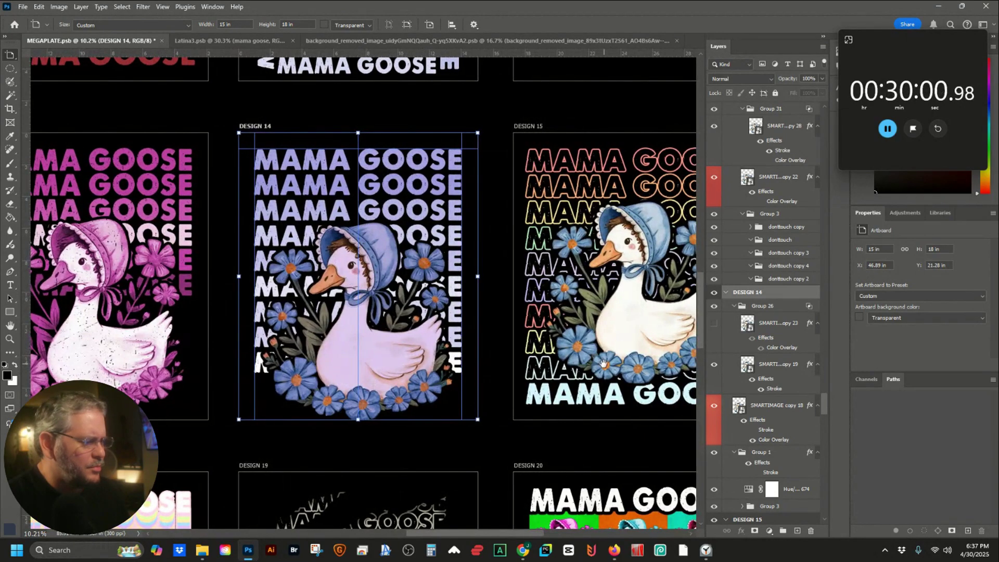
drag(586, 362, 465, 360)
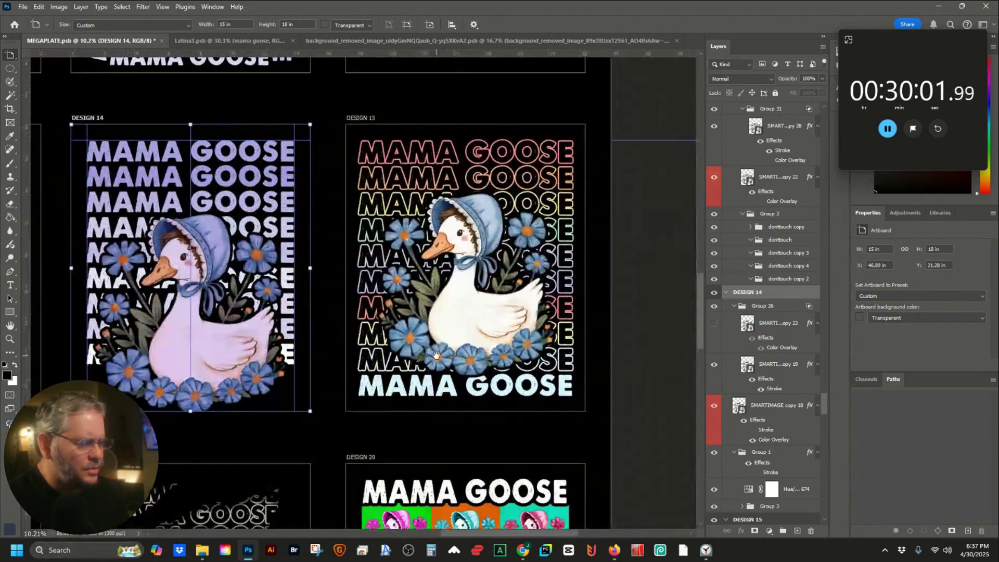
click(365, 120)
scroll(758, 374, down, 5)
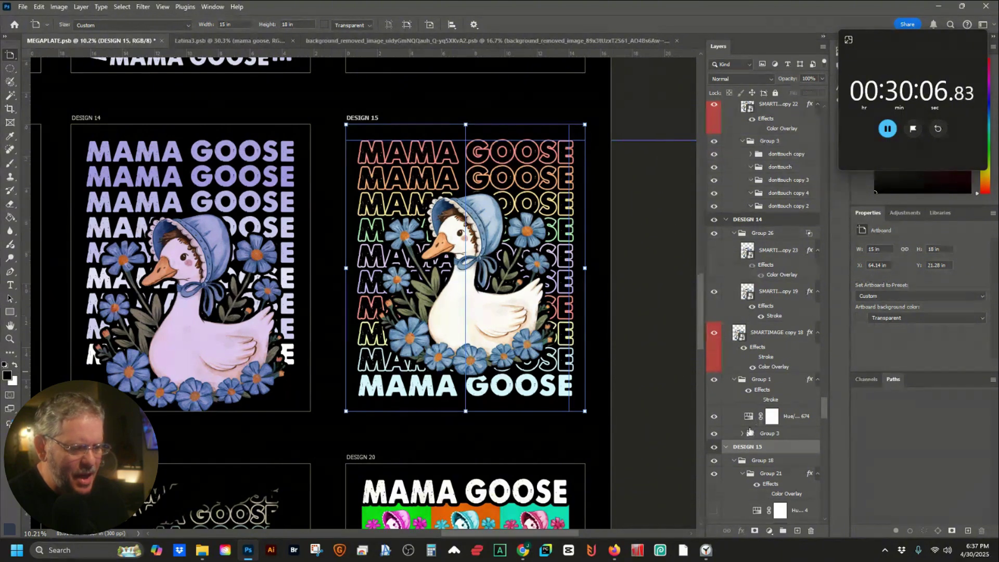
scroll(750, 440, down, 1)
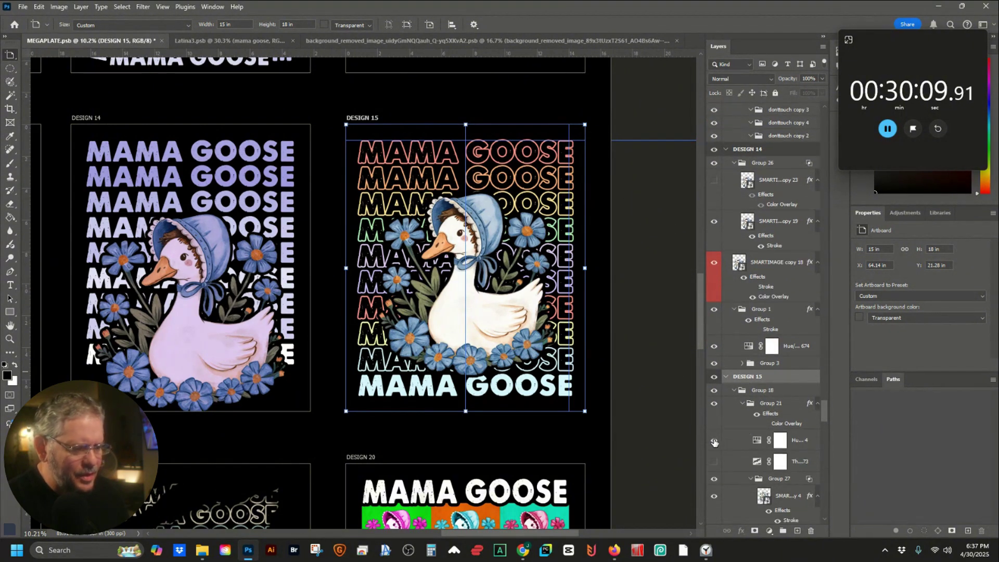
click(714, 441)
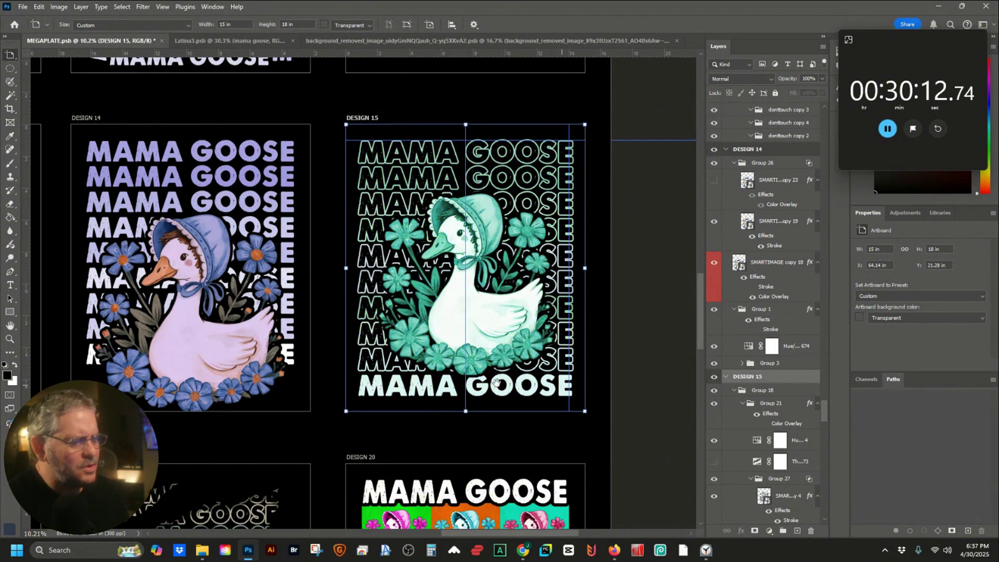
Shift the goose artwork in Design 15 slightly left, to an X position of 1.98 in
scroll(496, 383, down, 6)
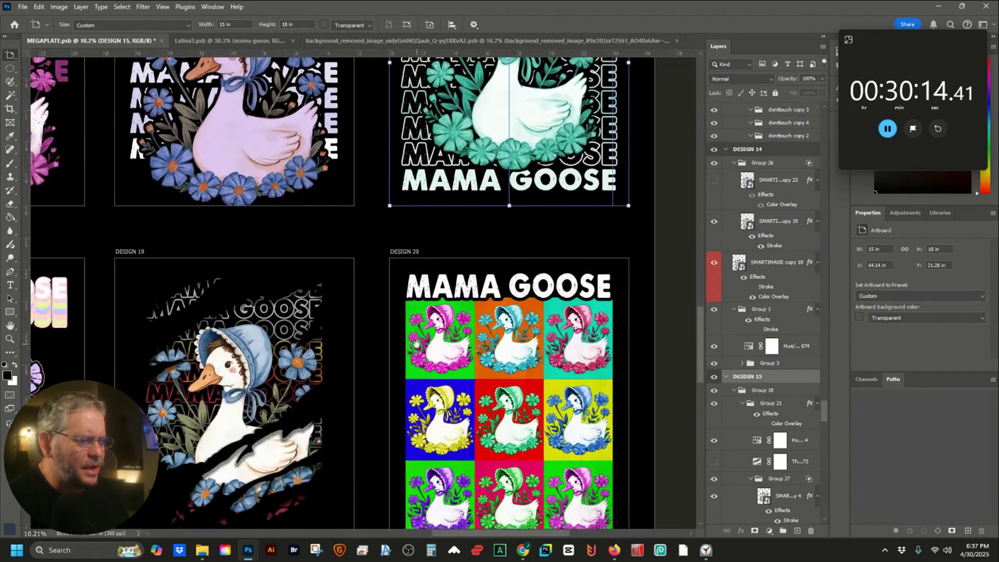
drag(416, 344, 390, 459)
key(v)
click(499, 230)
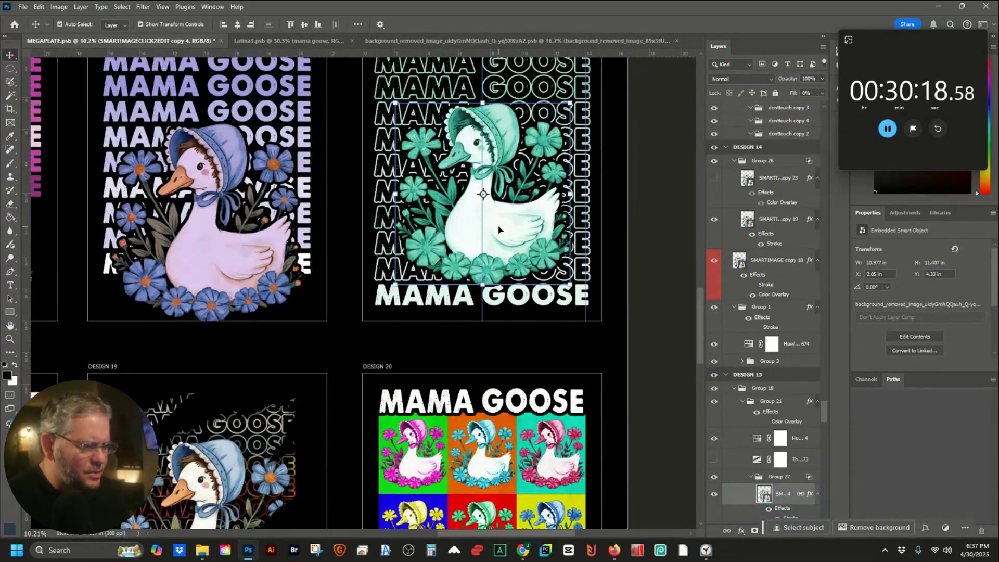
drag(483, 228, 482, 227)
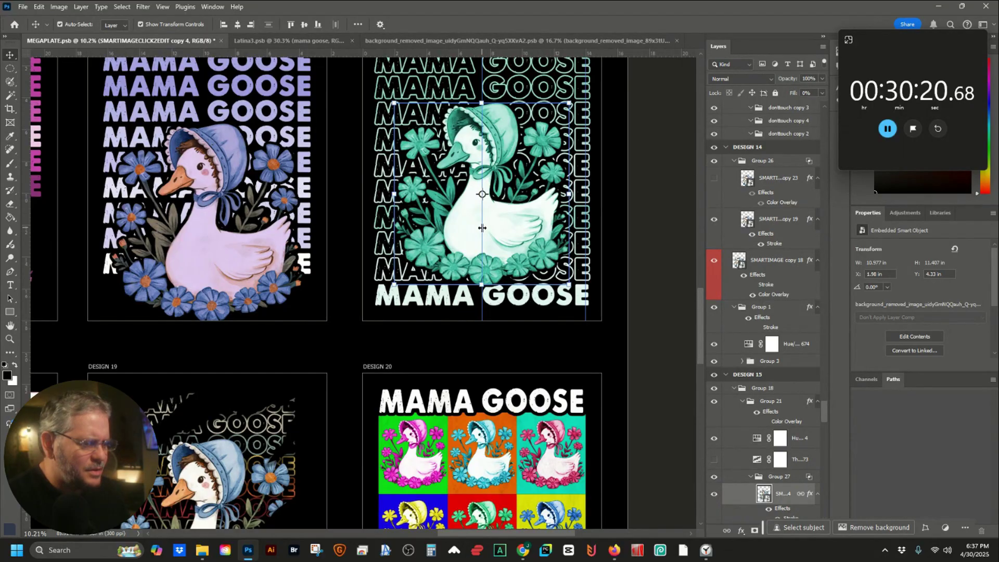
Review Designs 14 and 18 to 20, selecting the goose artwork in Designs 14 and 18 to inspect it
click(213, 263)
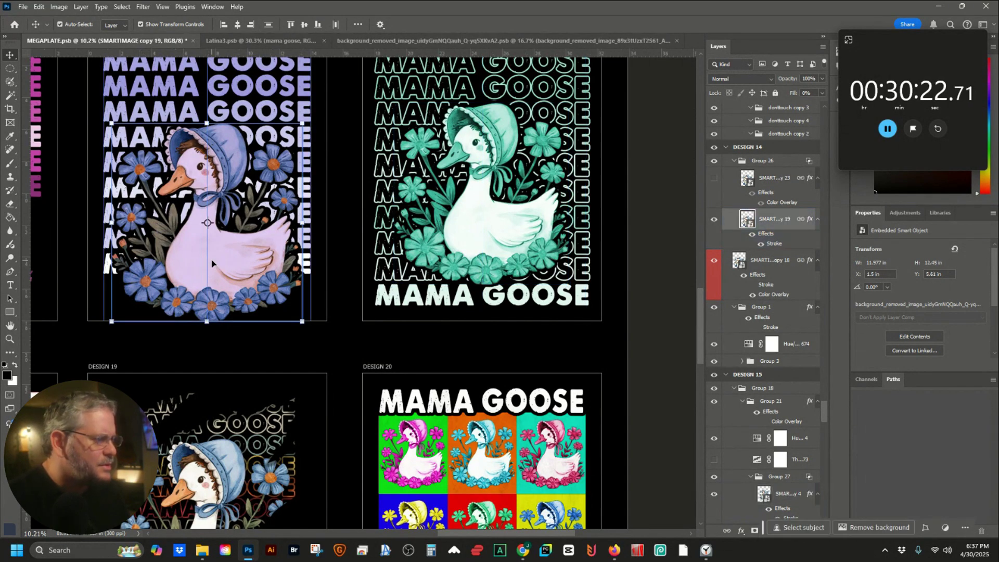
drag(330, 358, 384, 364)
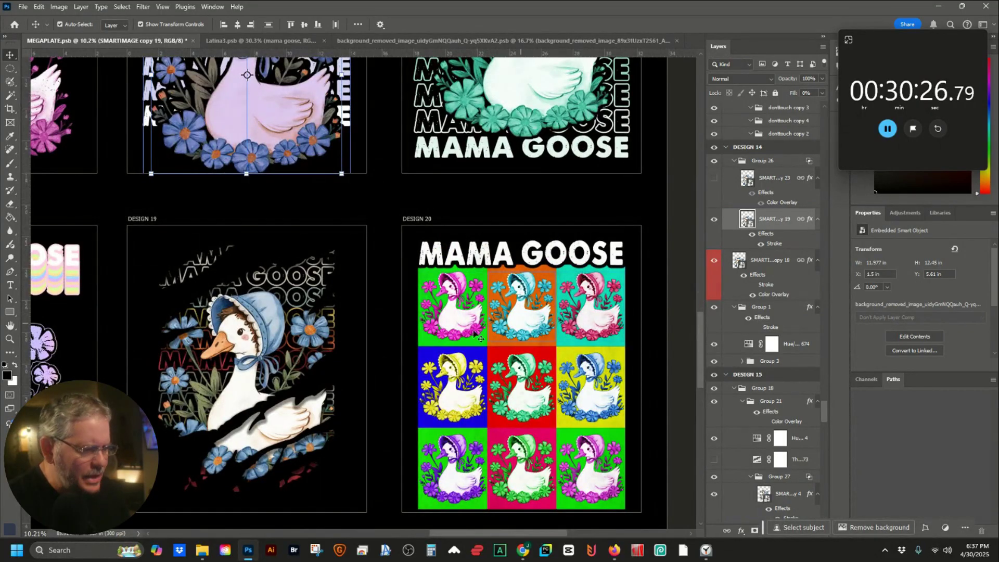
drag(280, 364, 438, 237)
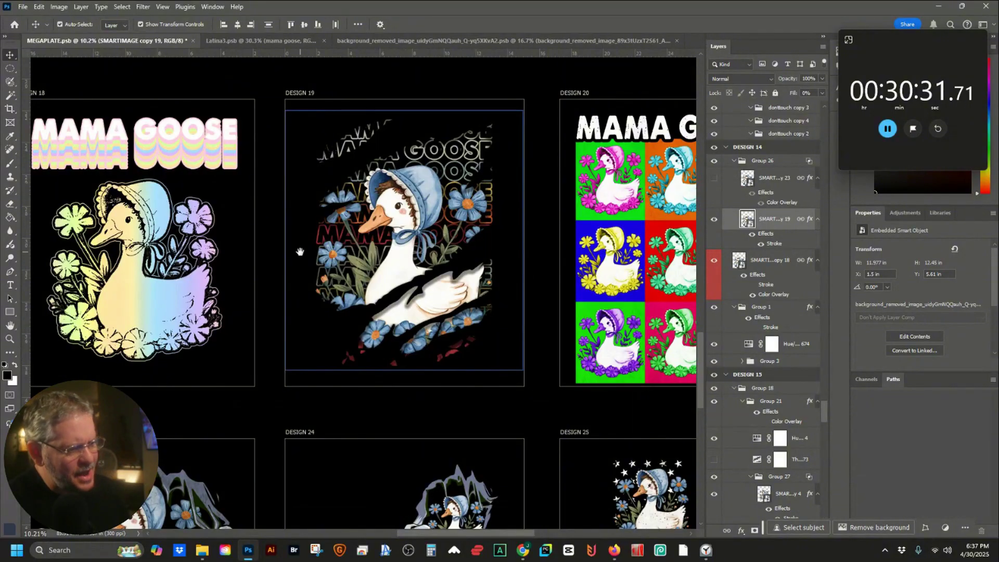
drag(300, 251, 501, 259)
click(328, 272)
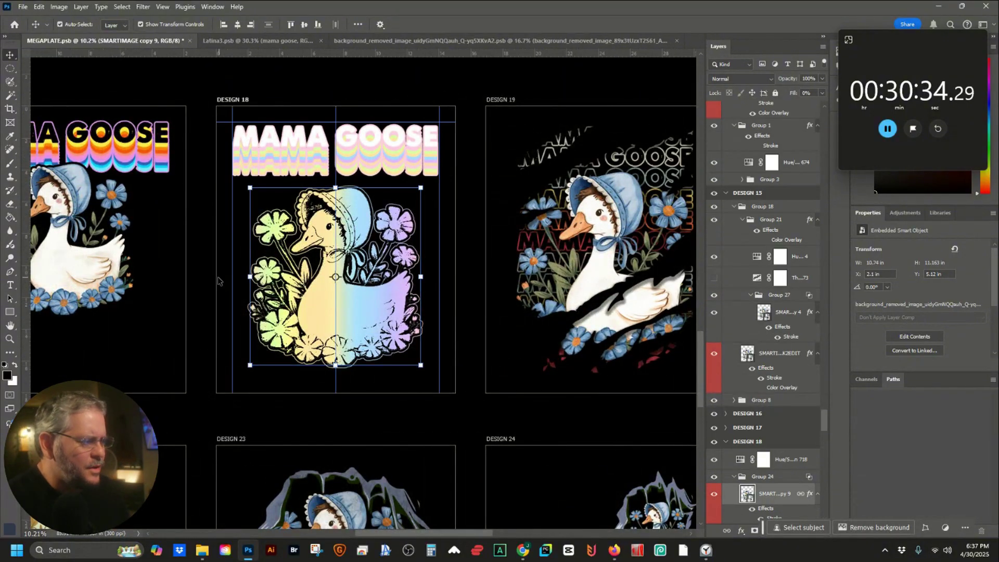
click(210, 278)
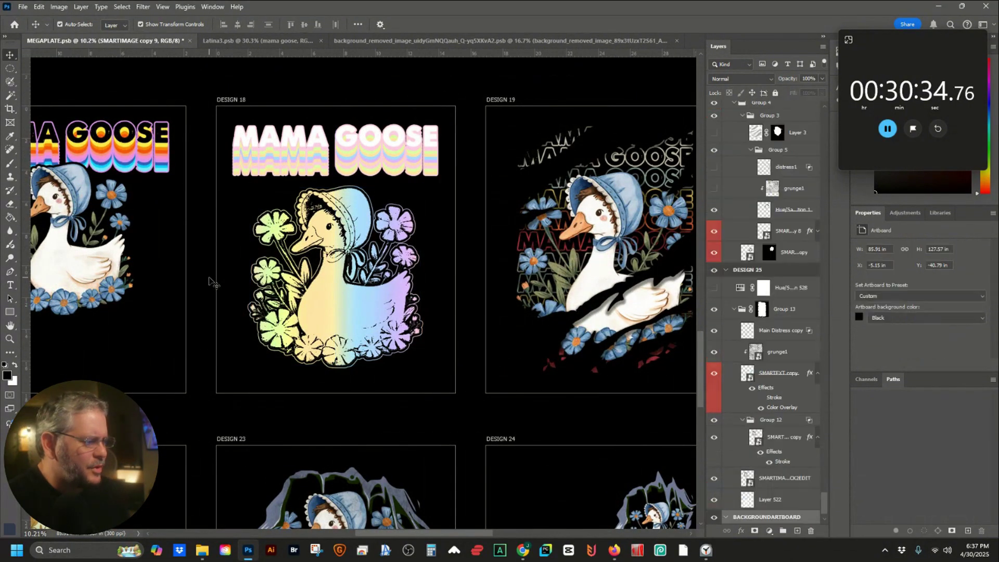
Shift the goose artwork at the end of the evolution lineup in Design 21 slightly to the right
drag(221, 275, 316, 266)
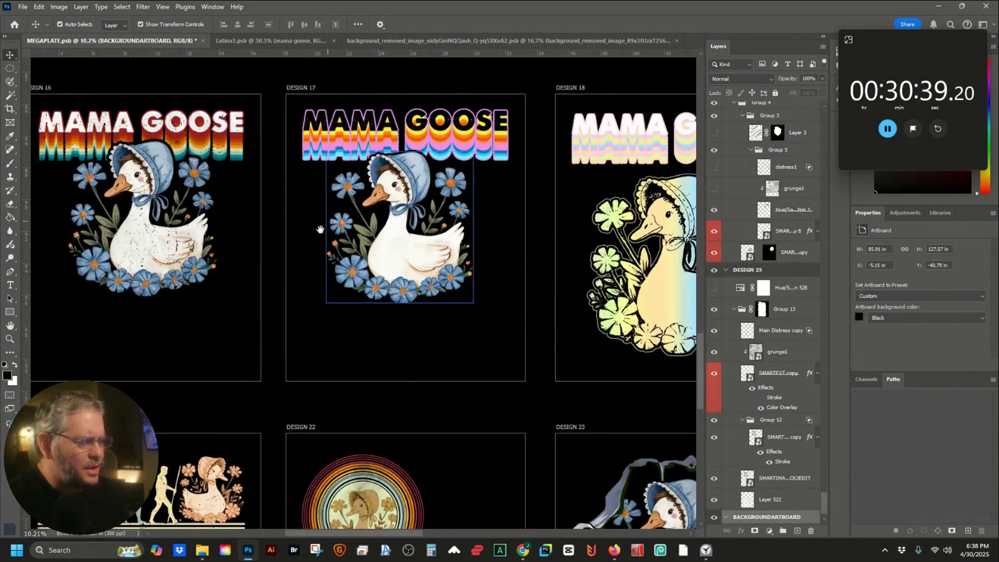
drag(319, 230, 466, 256)
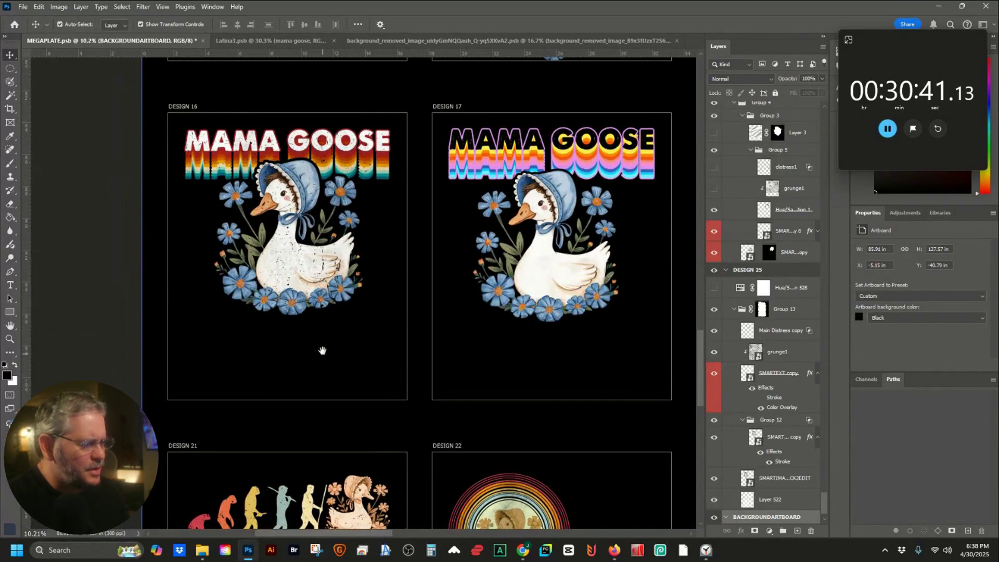
drag(335, 516, 356, 225)
scroll(362, 227, up, 3)
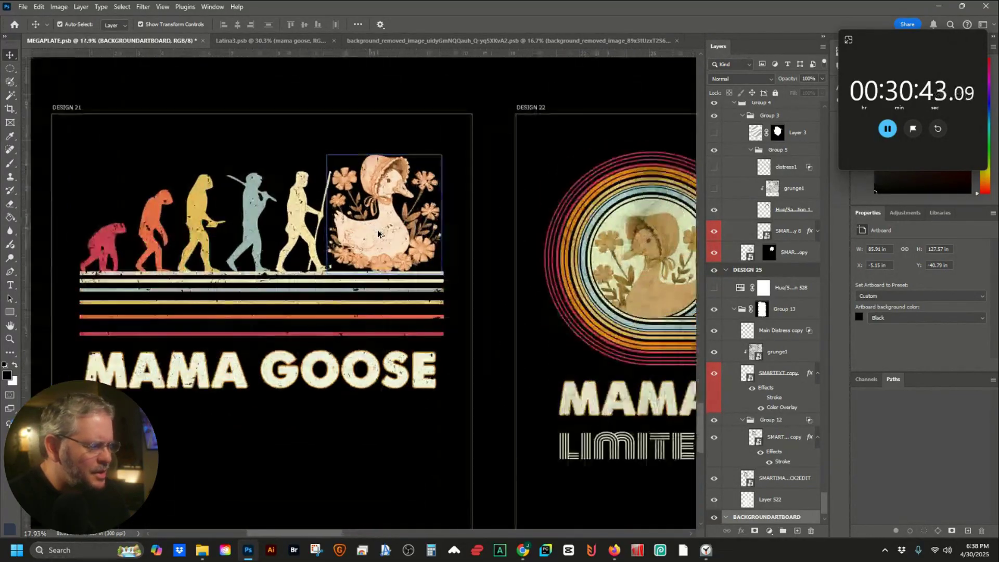
click(362, 226)
drag(372, 235, 377, 237)
Scale the goose artwork in Design 22 to about 25.64% and reposition it centrally inside the retro striped circle
drag(585, 247, 212, 196)
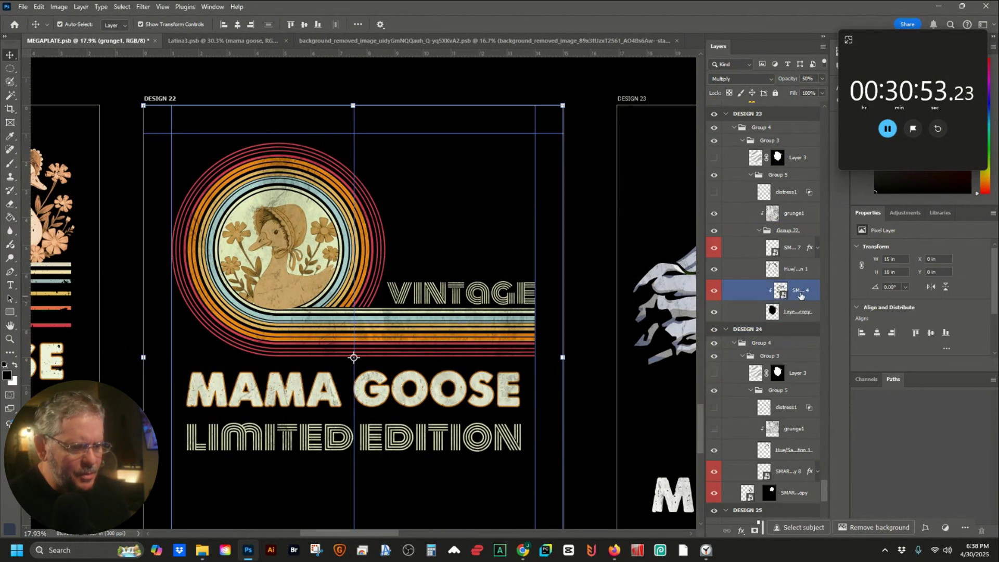
click(800, 295)
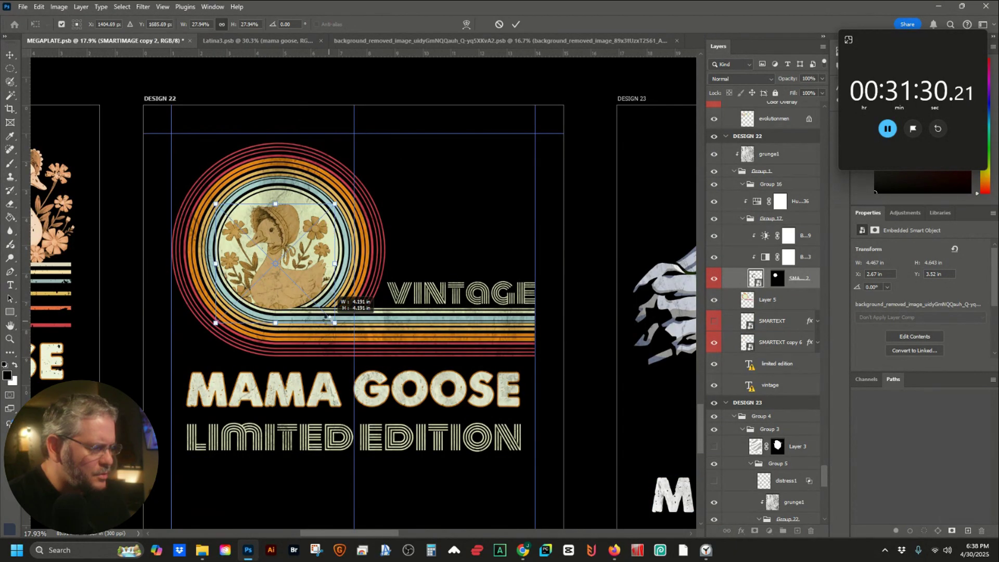
drag(333, 328, 320, 313)
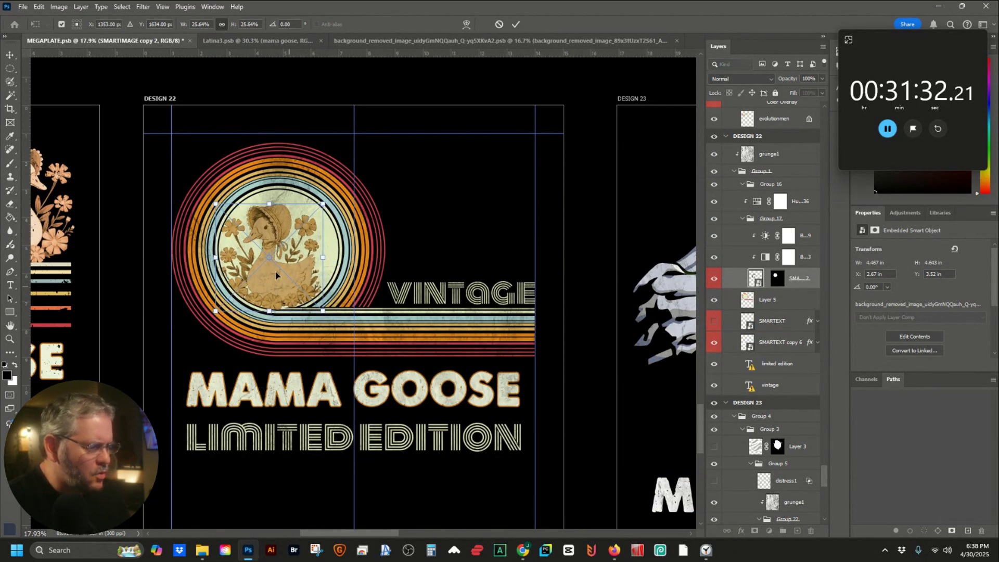
drag(276, 272, 281, 267)
key(Return)
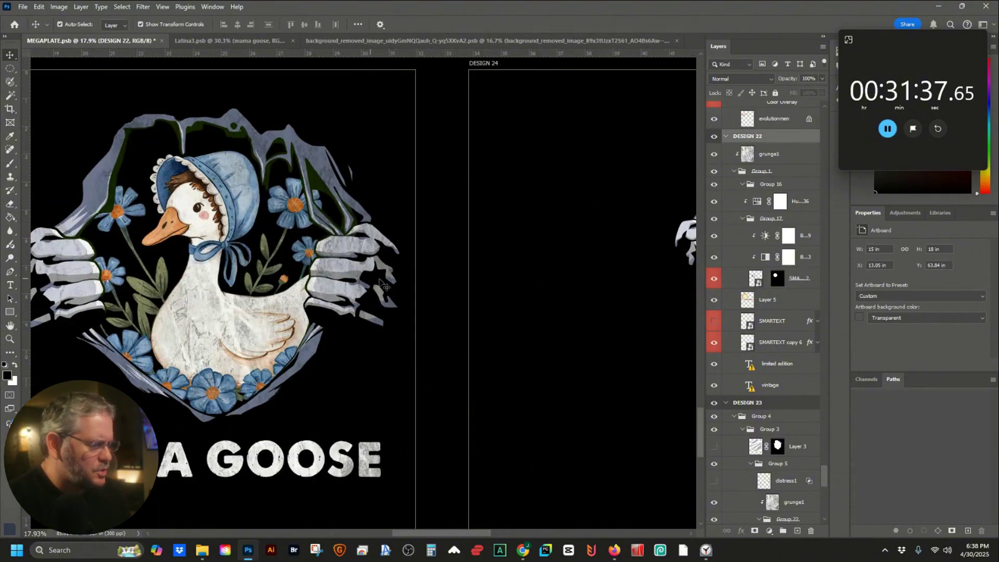
Move the goose artwork between the skeleton hands in Design 23 up to a Y position of 2.73 in
scroll(396, 288, down, 3)
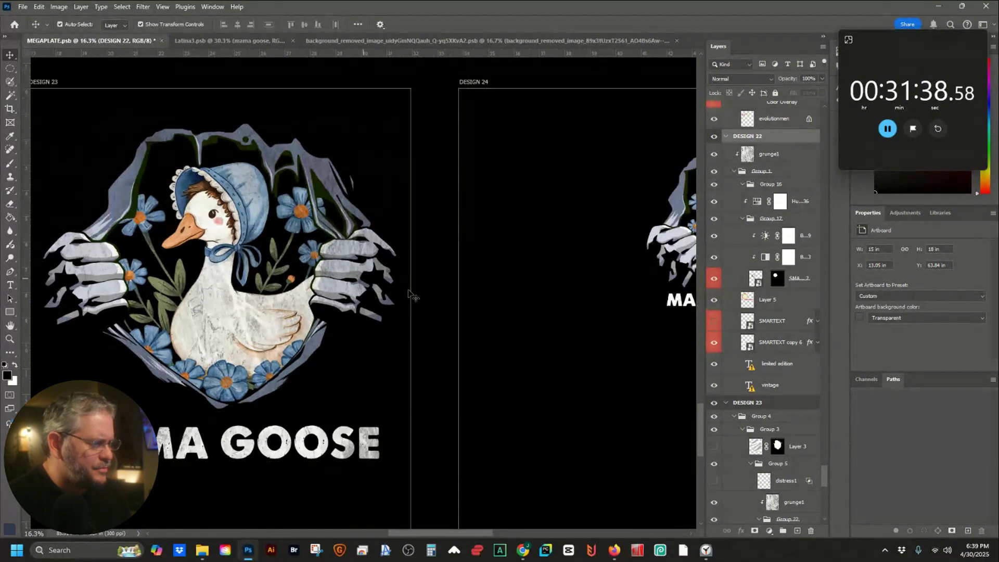
drag(414, 261, 252, 258)
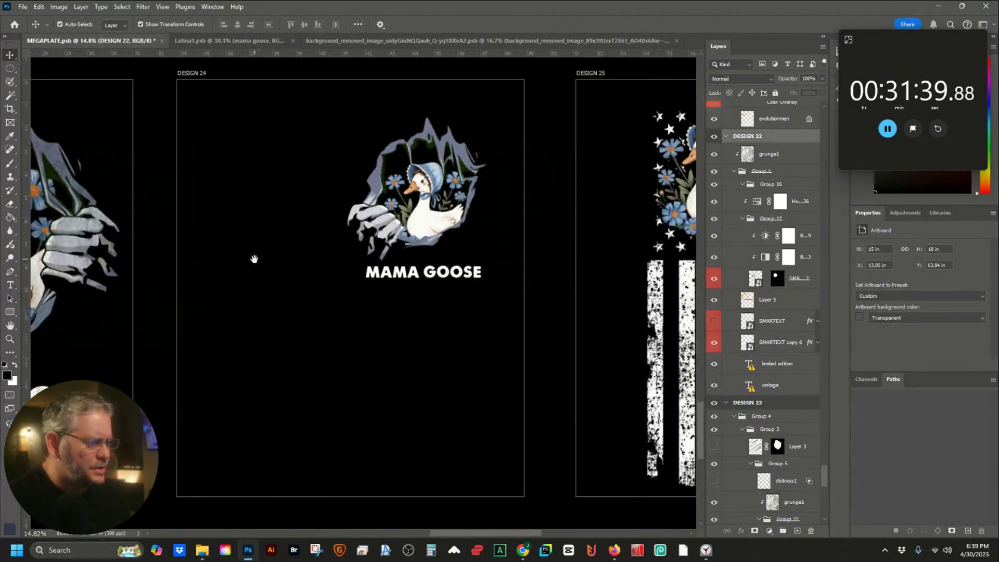
click(430, 224)
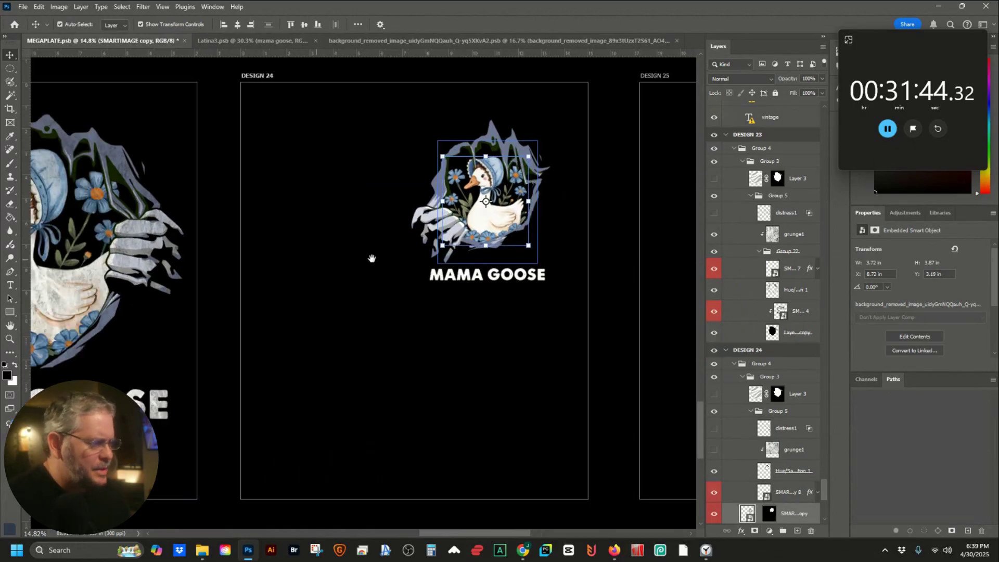
drag(370, 259, 564, 258)
click(213, 294)
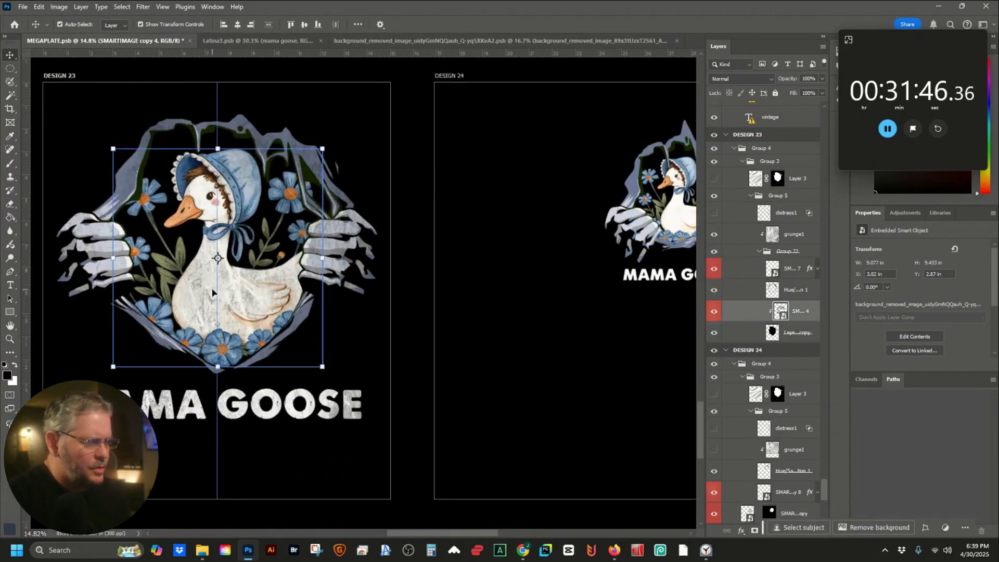
key(shift+Up)
key(shift+Up)
key(shift+Up)
key(shift+Up)
Change the Color Overlay of the vertical slogan in Design 25 to blue #87a3c6, sampled from the goose artwork
drag(564, 240, 95, 270)
drag(689, 237, 428, 179)
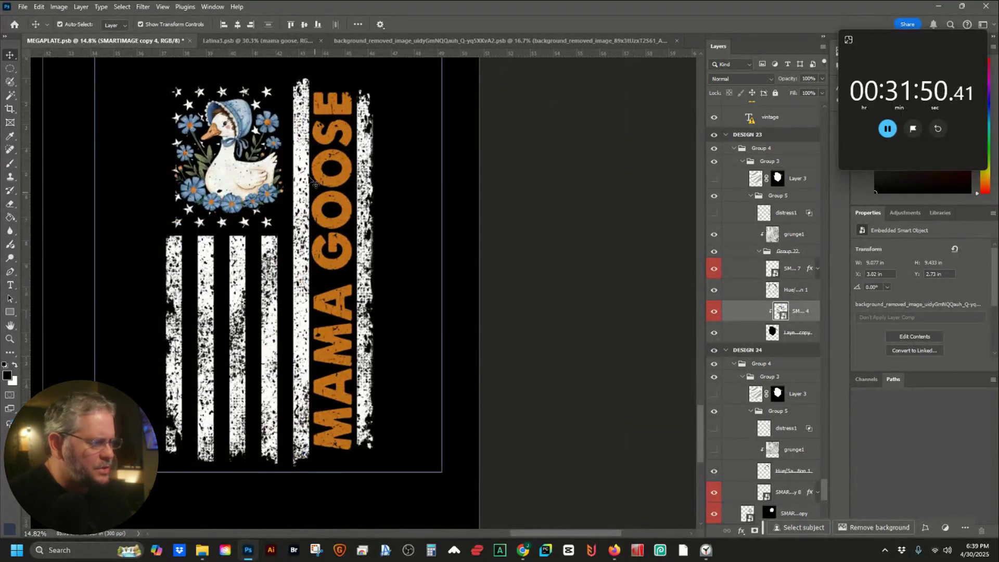
scroll(315, 198, up, 3)
click(113, 119)
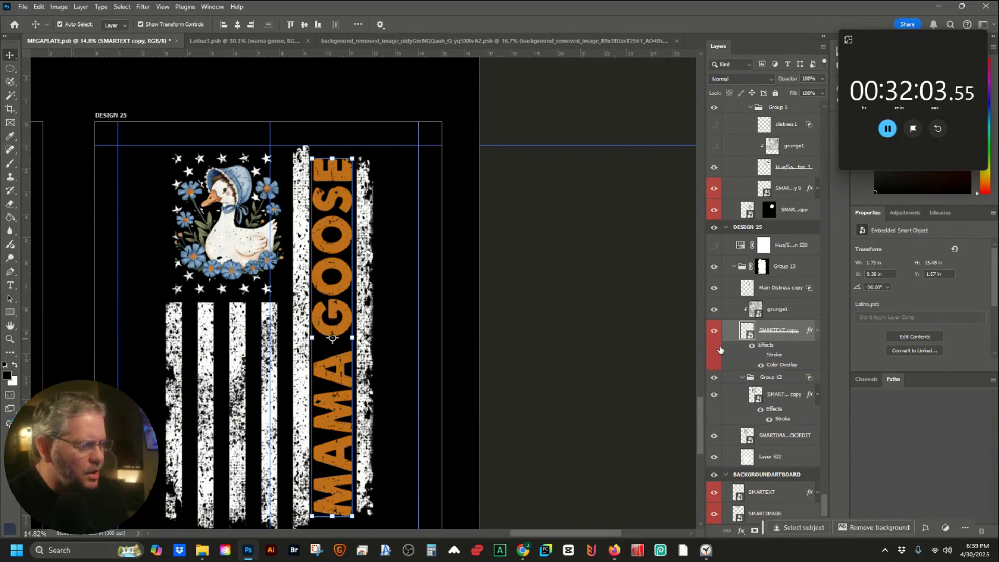
double_click(722, 365)
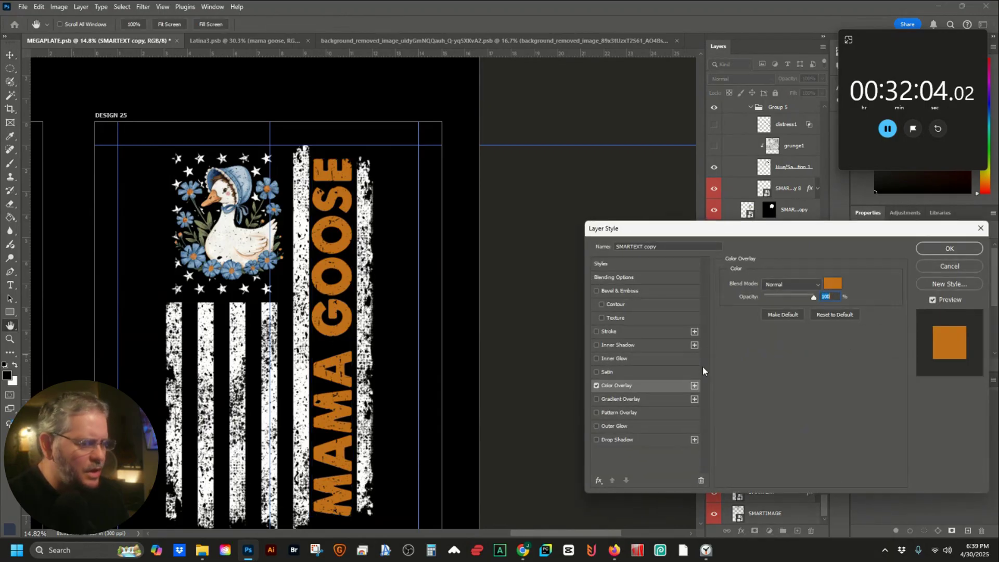
click(831, 285)
click(201, 251)
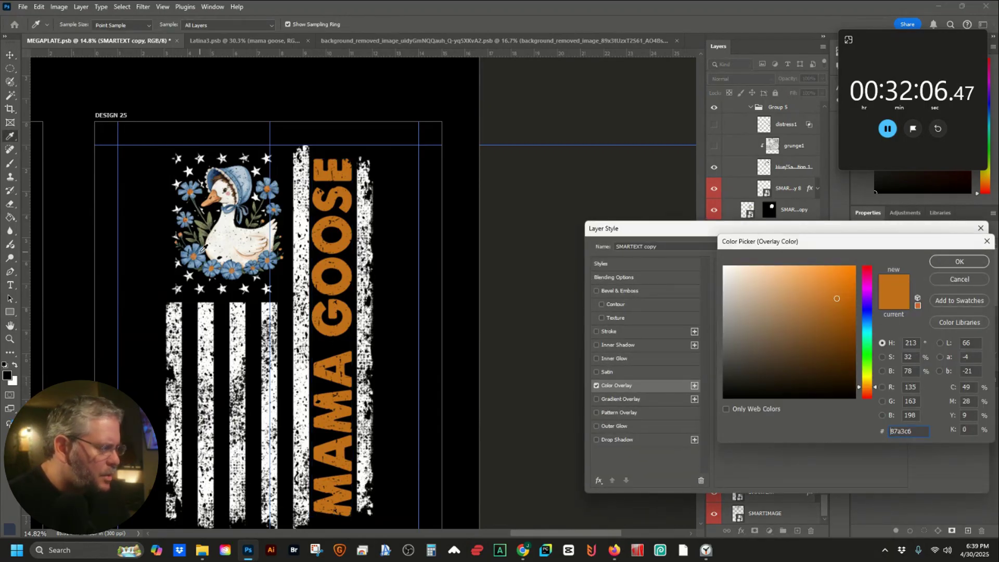
click(950, 263)
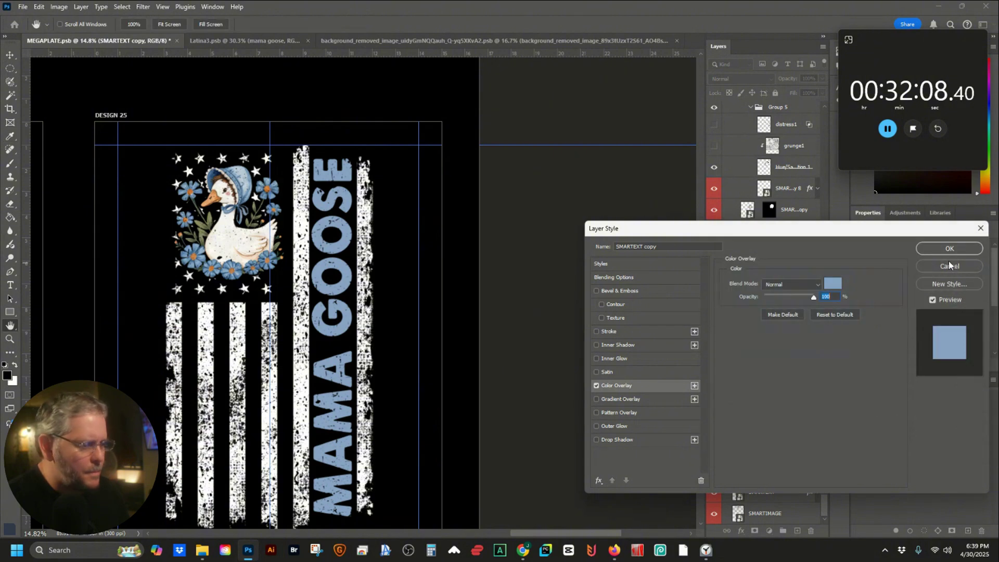
click(950, 249)
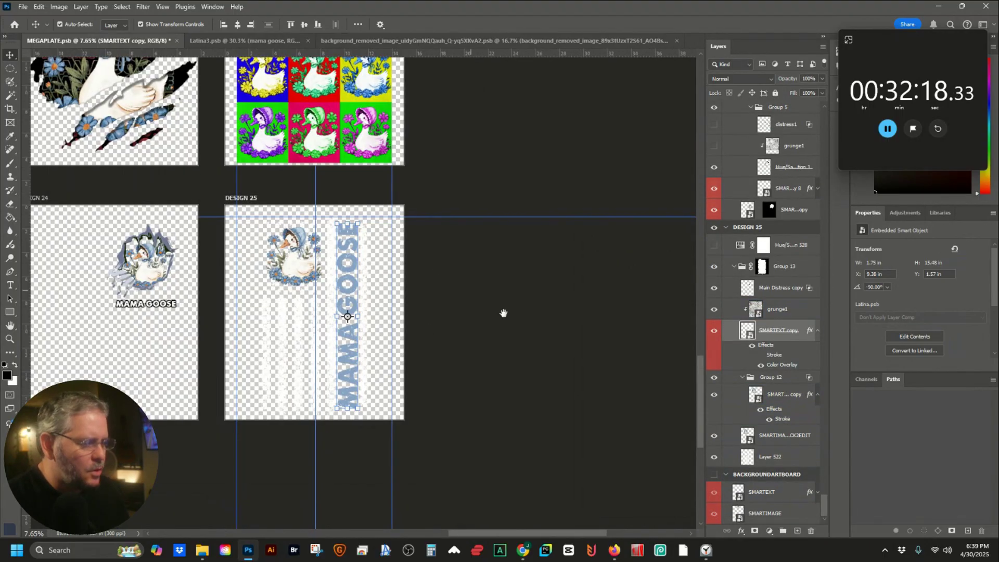
Export all artboards as transparent PNG-8 files with the prefix MEGAPLATE to D:\Dropbox\ZDownloads, leaving the background out
drag(504, 313, 563, 352)
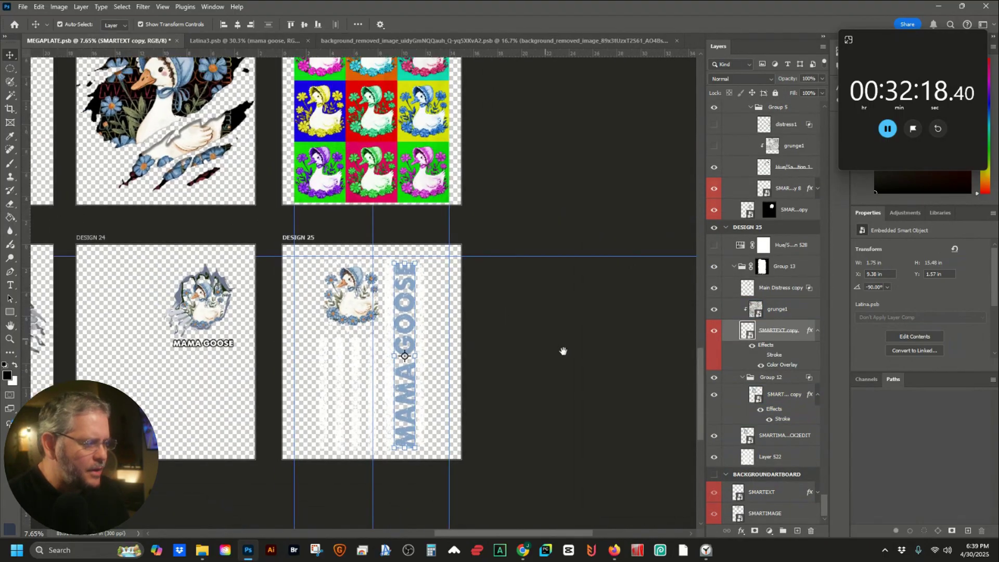
scroll(573, 385, down, 5)
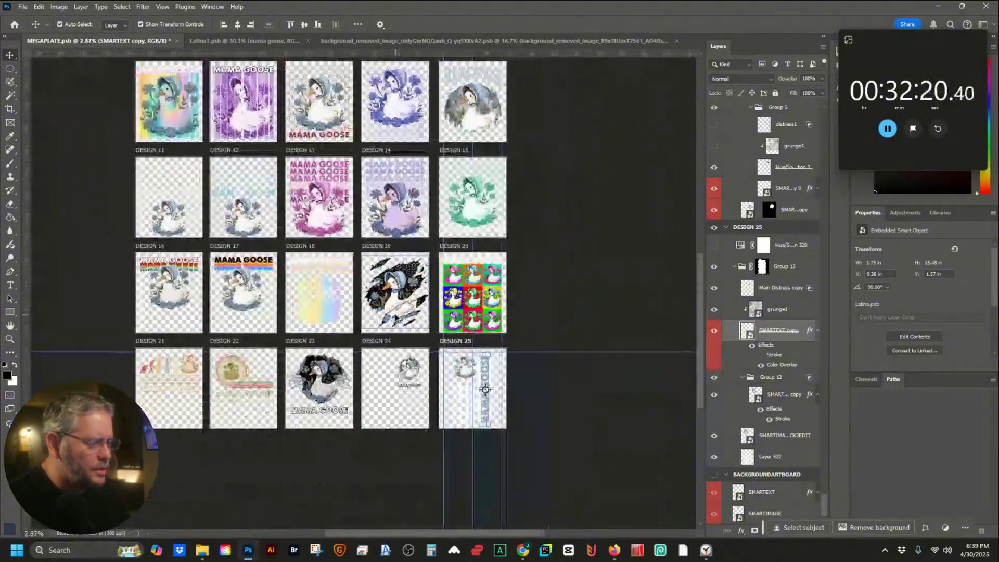
scroll(394, 454, down, 2)
click(23, 7)
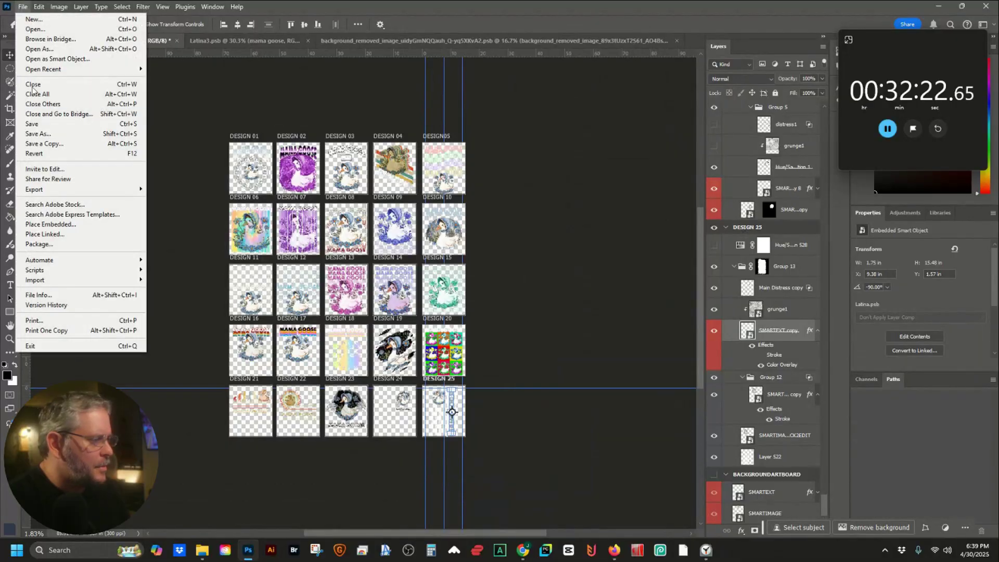
mouse_move(73, 190)
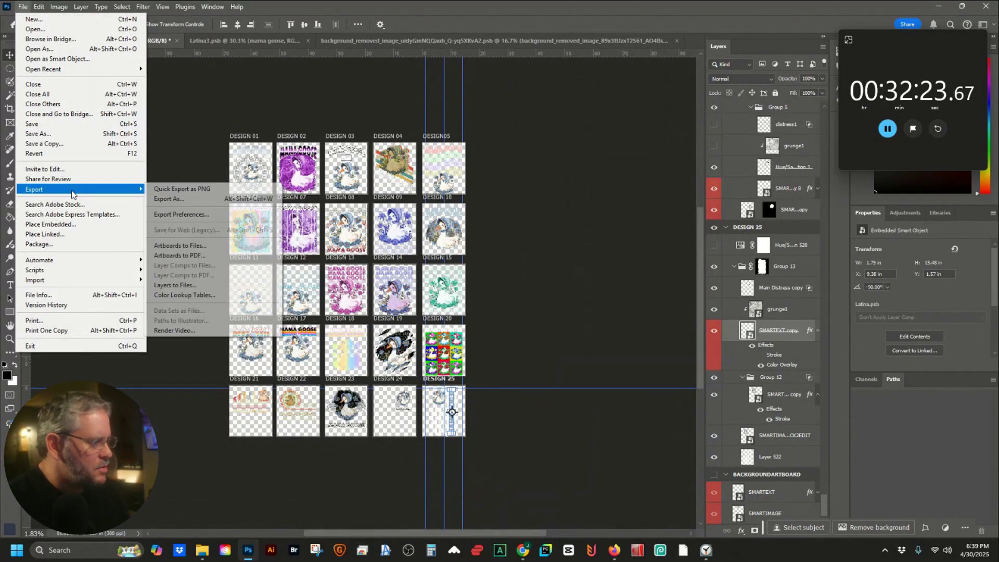
click(180, 245)
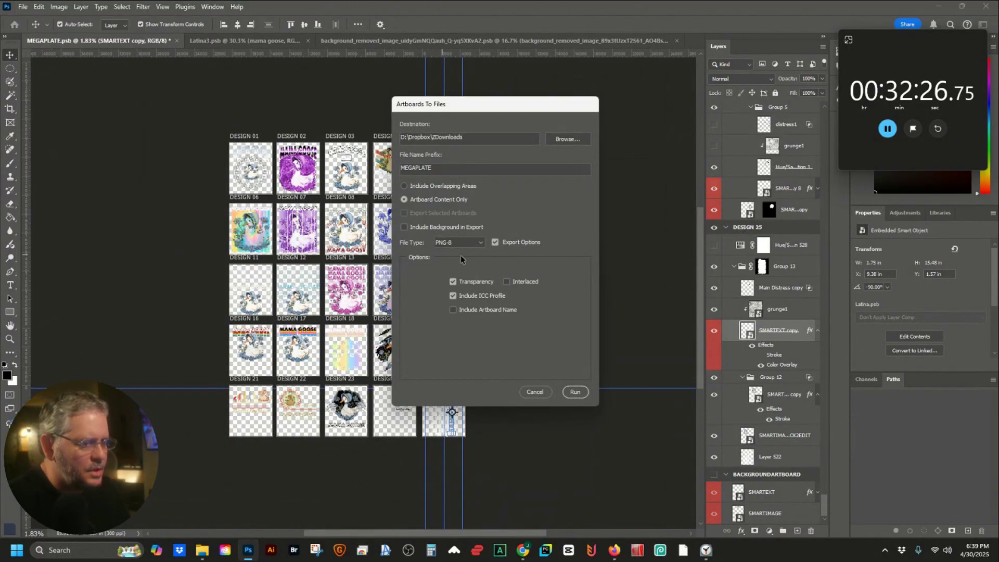
click(575, 392)
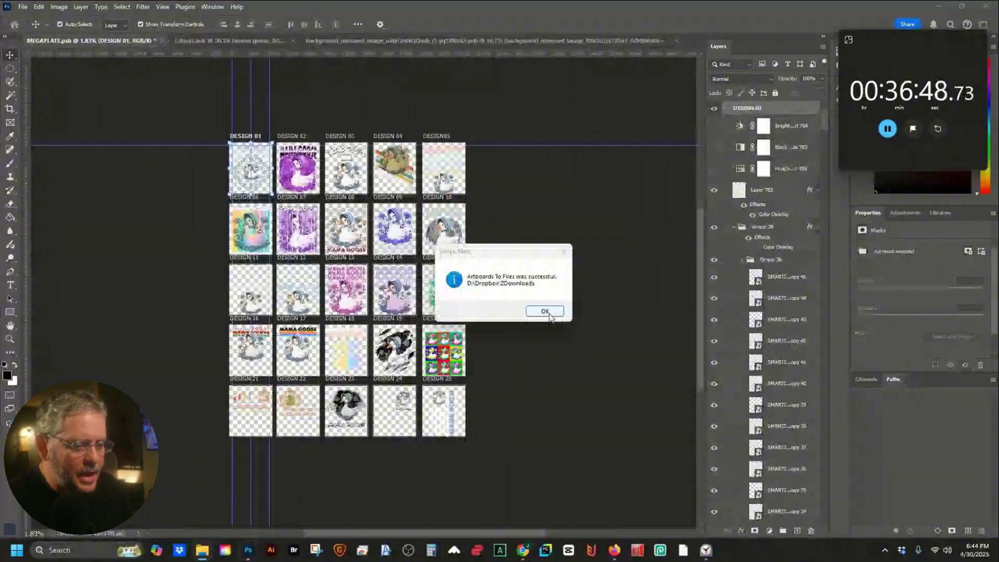
click(545, 311)
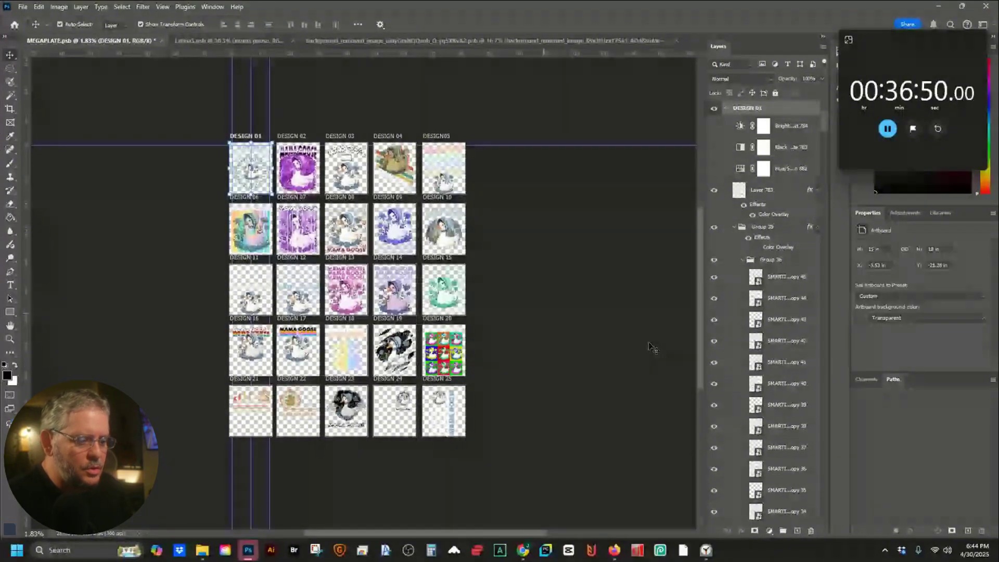
Turn the BACKGROUNDARTBOARD back on to show the black backdrop behind the designs
scroll(779, 414, down, 10)
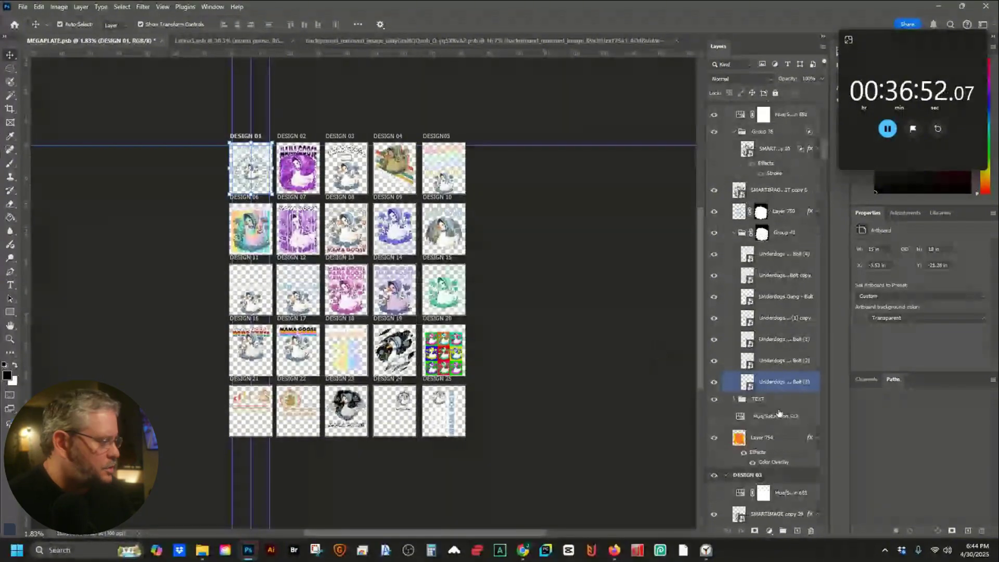
scroll(779, 414, down, 10)
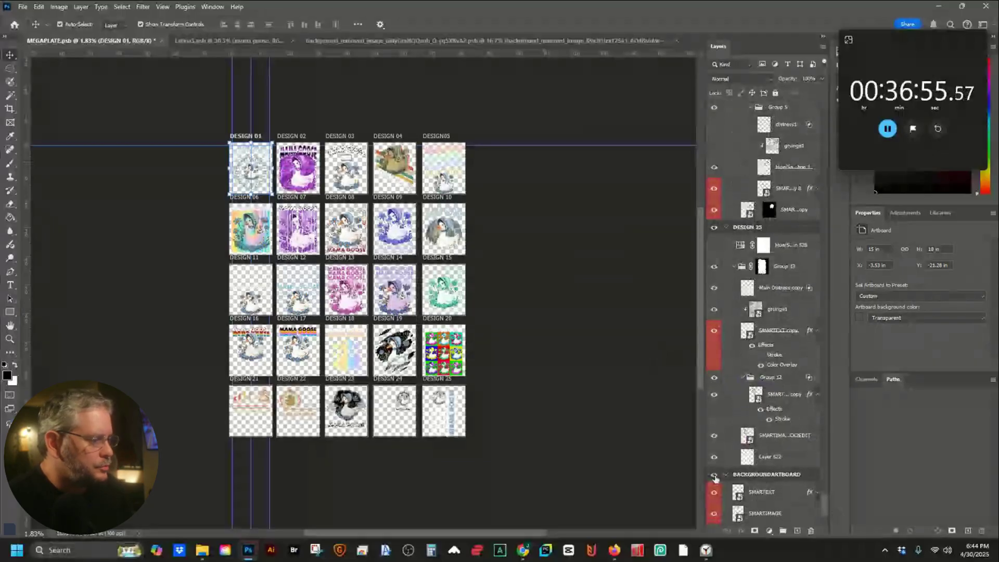
click(715, 476)
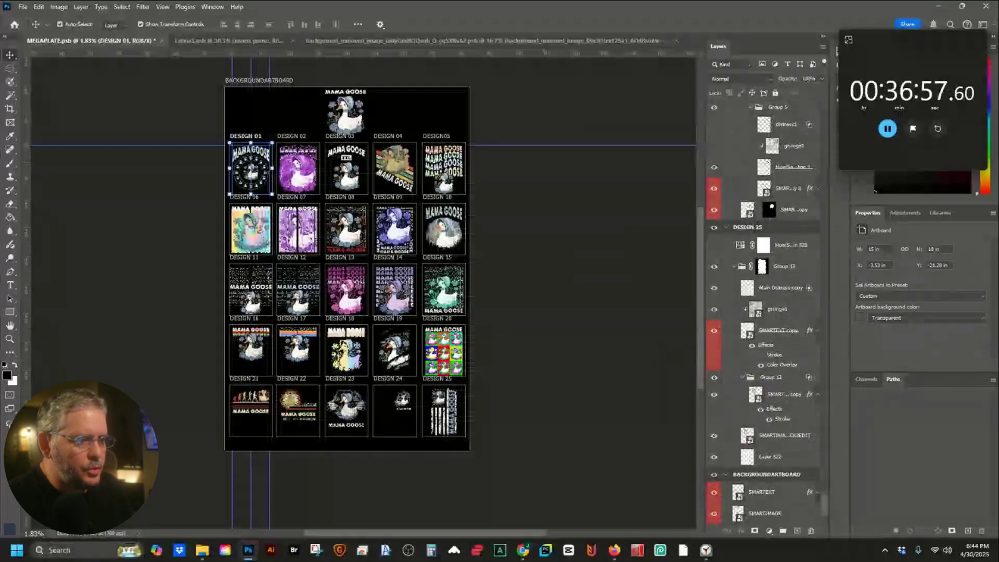
Hide the goose layer in the image smart object and place the horse and jockey picture, scaled to span the canvas width
click(351, 41)
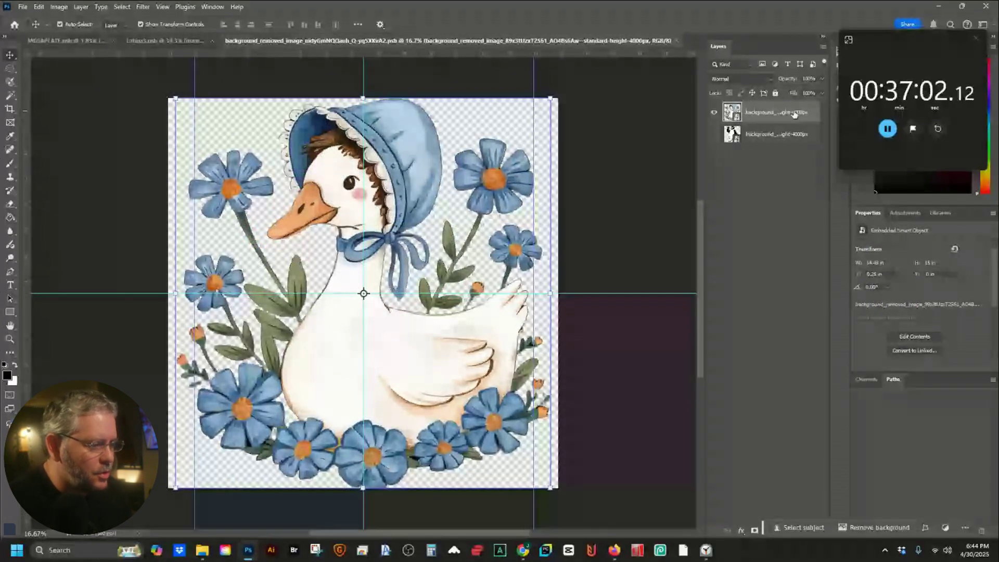
click(714, 112)
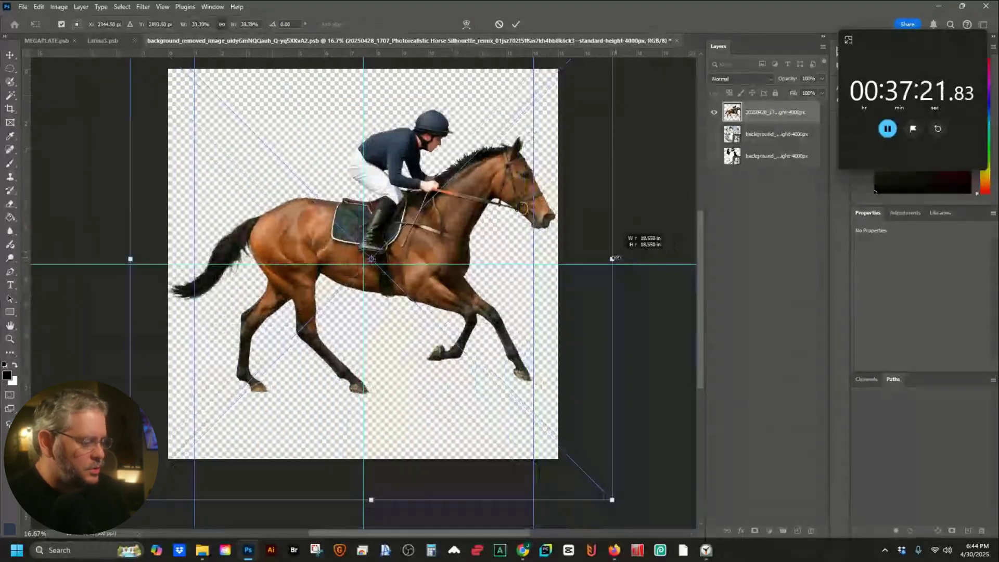
key(Return)
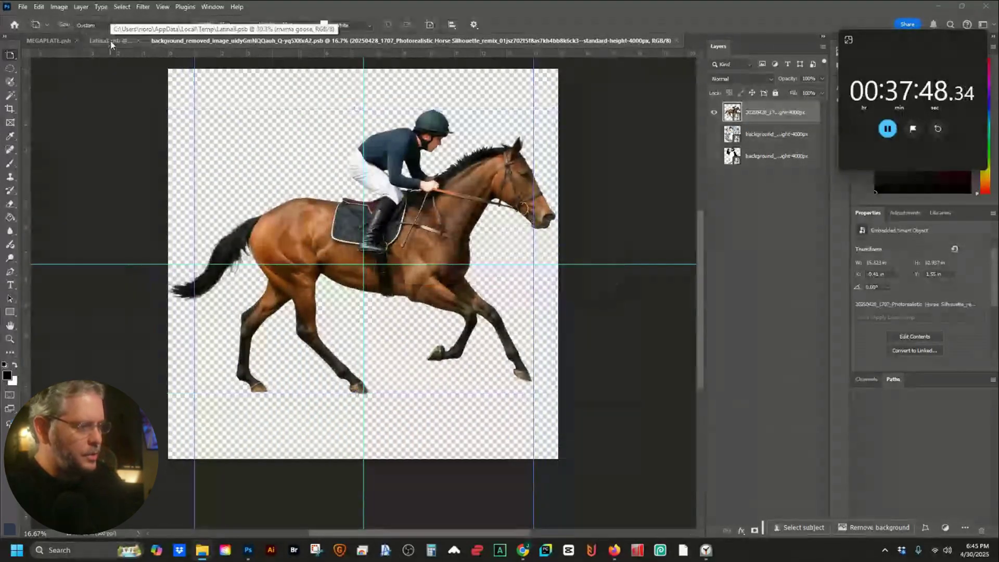
Replace the slogan in the Latina3.psb text smart object with "TALK DERBY TO ME"
key(ctrl+shift+Tab)
click(331, 130)
key(ctrl+a)
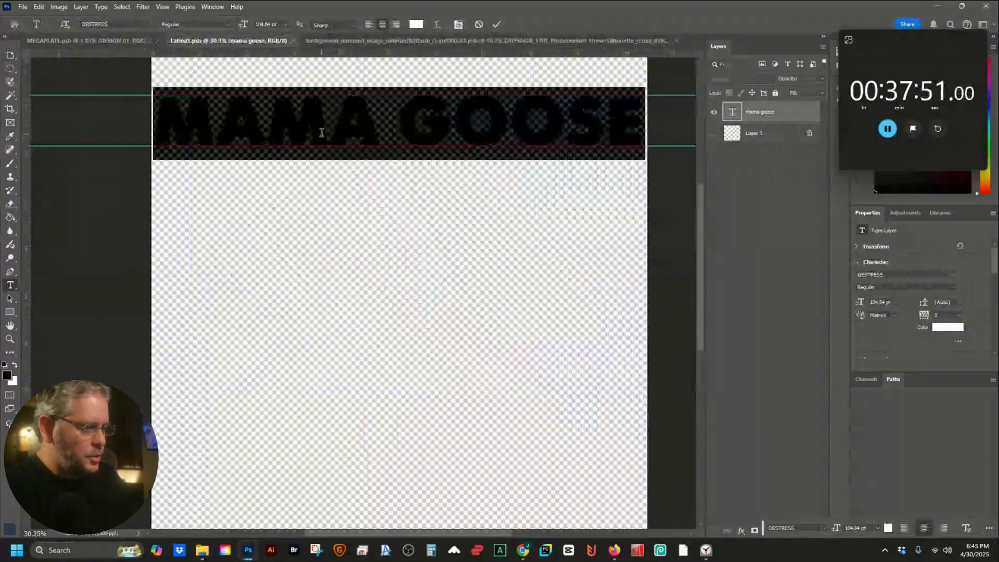
text(TALK)
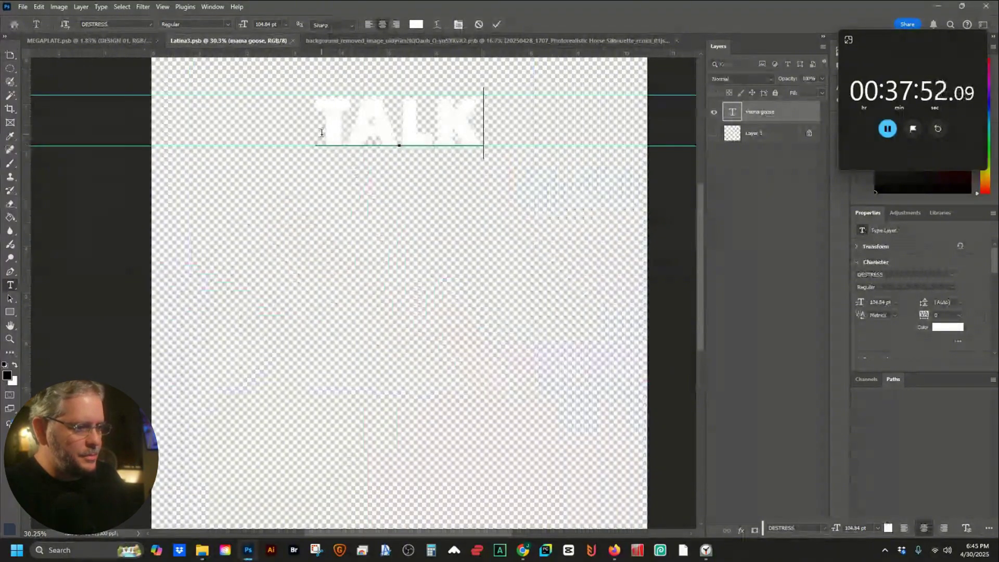
text( DERBY TO ME)
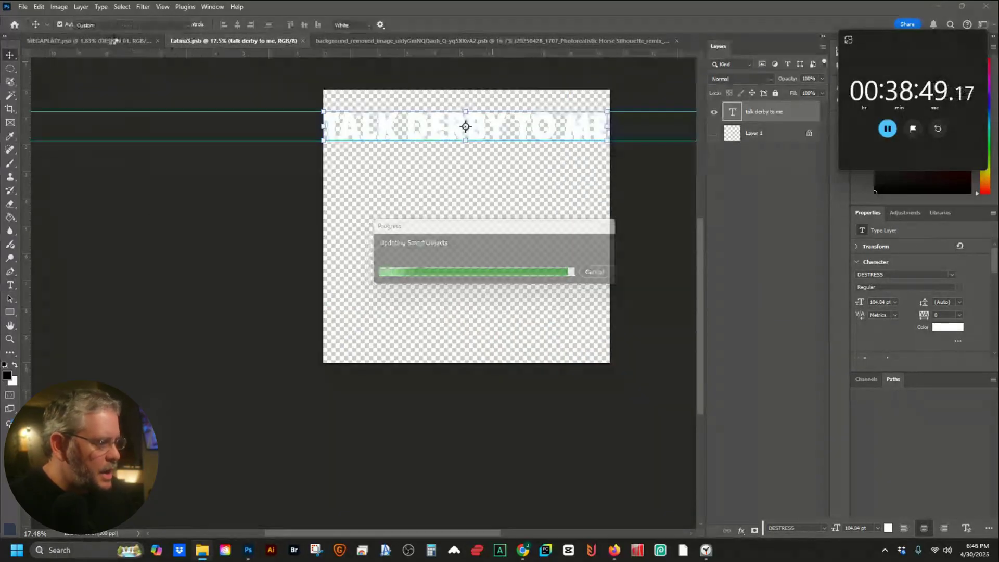
In MEGAPLATE.psb, recolour the starting stop of the DESIGN 01 slogan's Gradient Overlay with a colour sampled from the horse and jockey picture
click(113, 40)
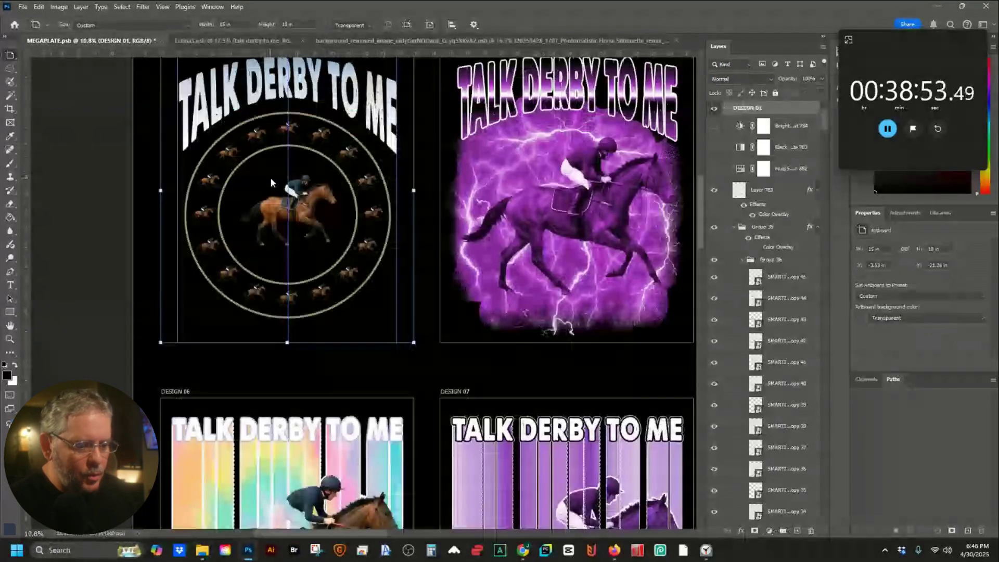
scroll(271, 179, up, 2)
click(281, 122)
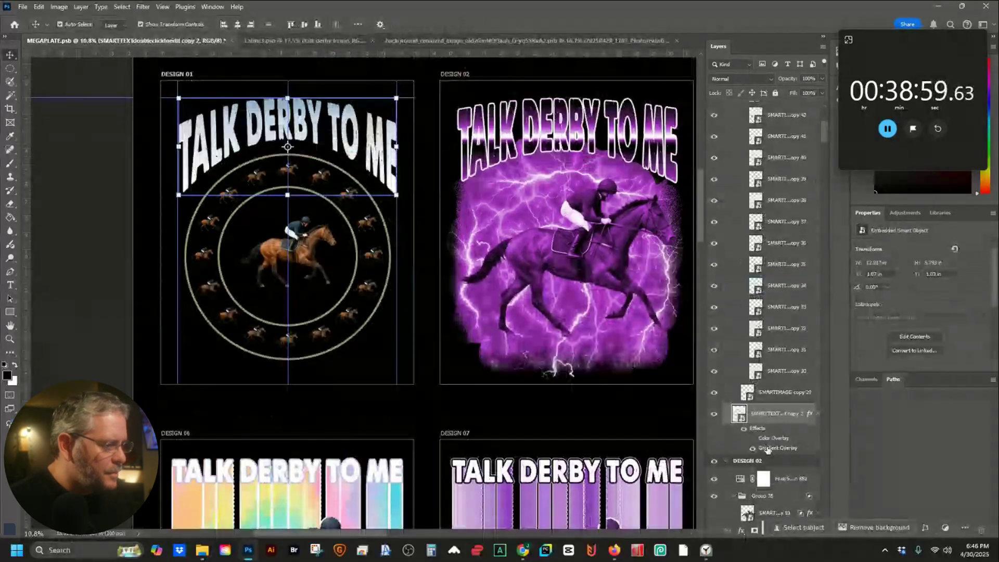
double_click(767, 448)
double_click(656, 391)
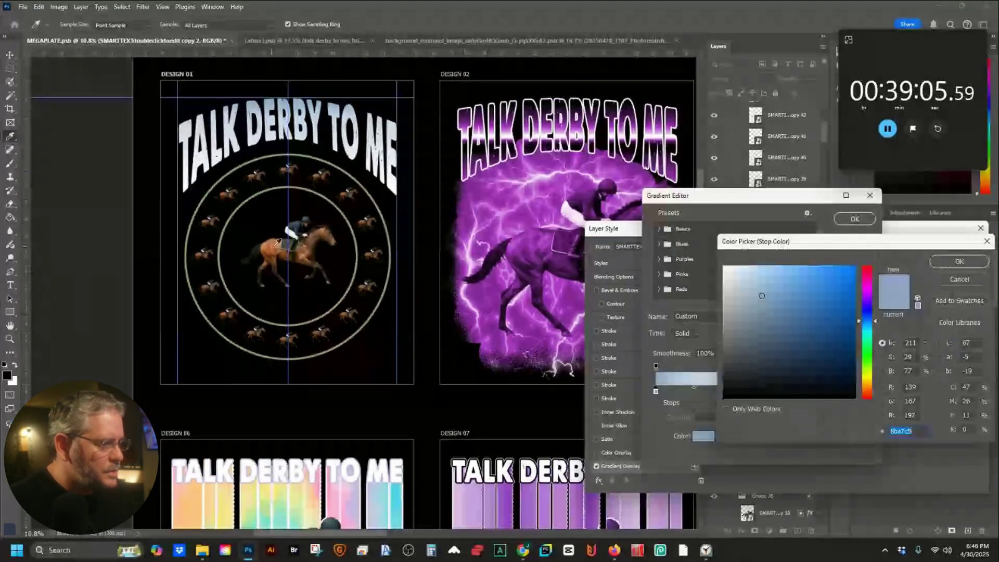
click(277, 242)
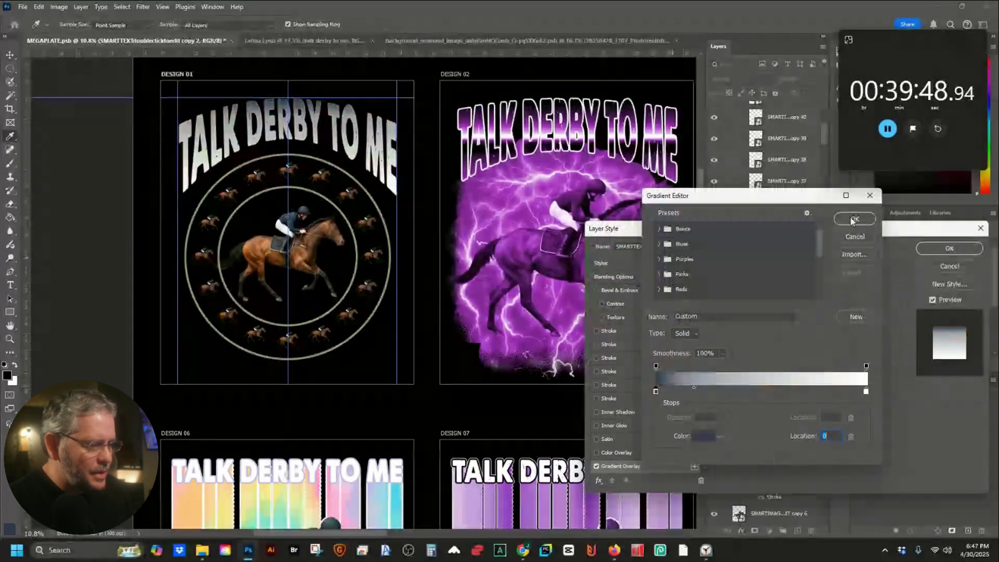
key(Return)
key(Return)
Nudge the DESIGN 03 horse slightly up and to the left and turn it solid white with a Color Overlay
drag(639, 221, 412, 237)
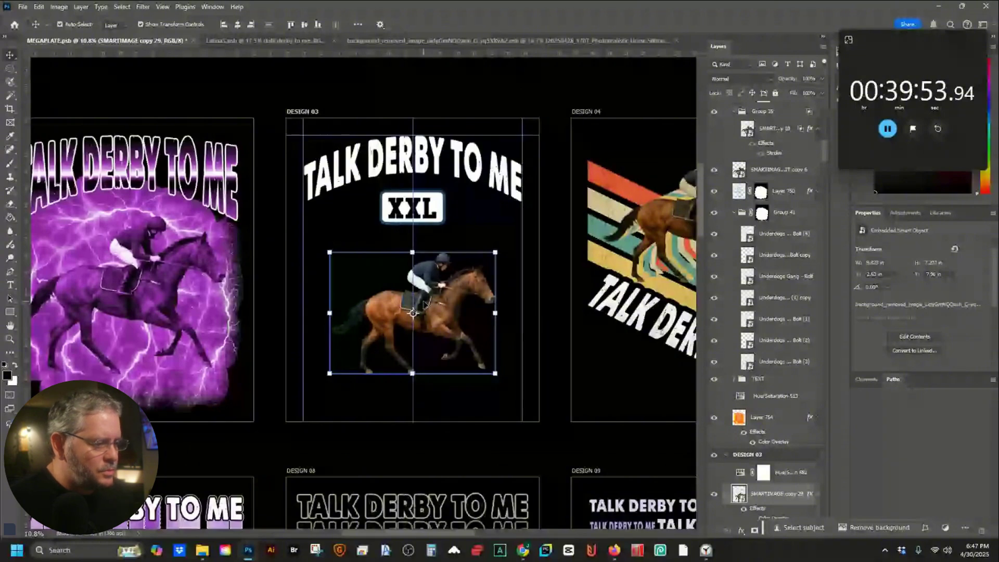
key(shift+Left)
key(shift+Up)
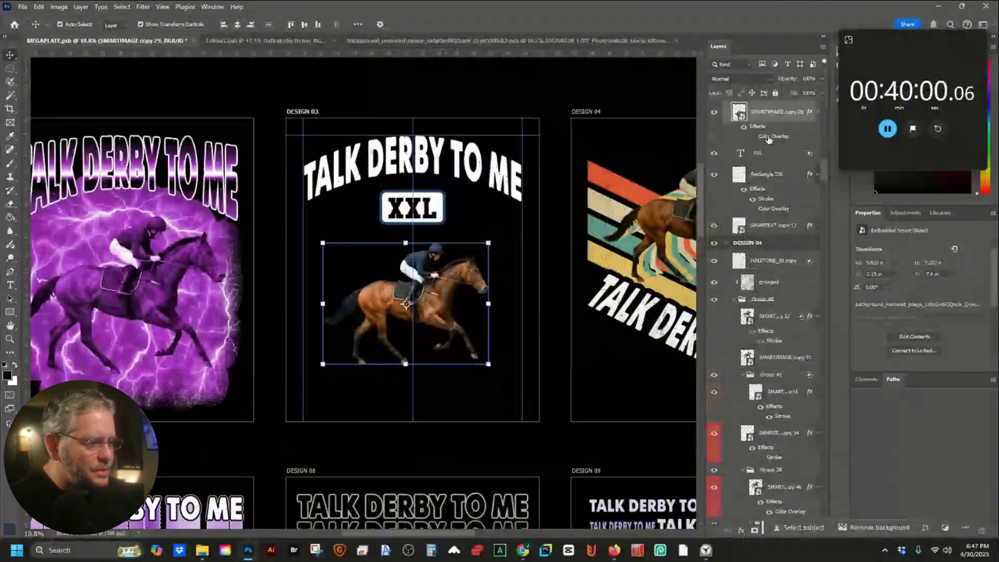
click(959, 261)
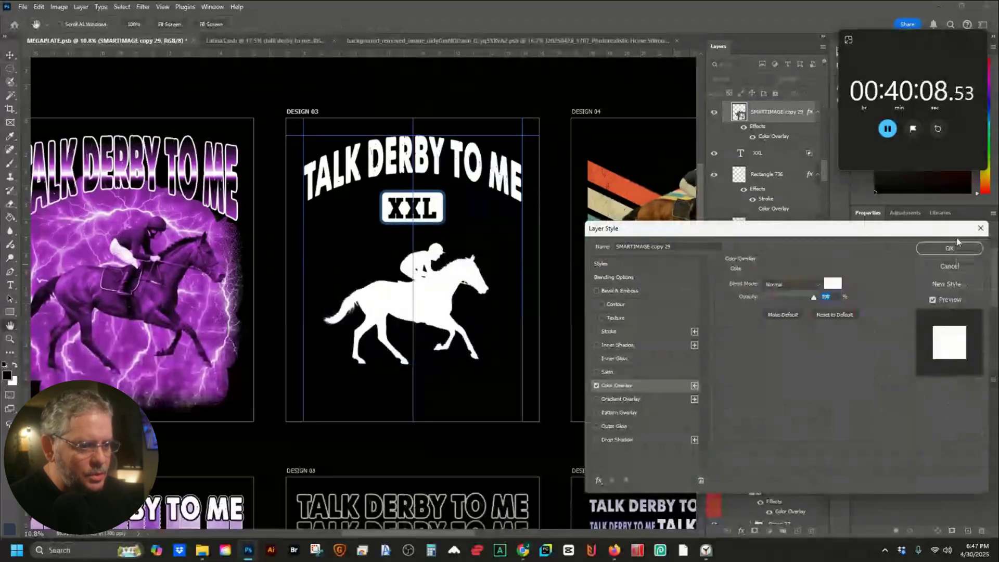
click(950, 248)
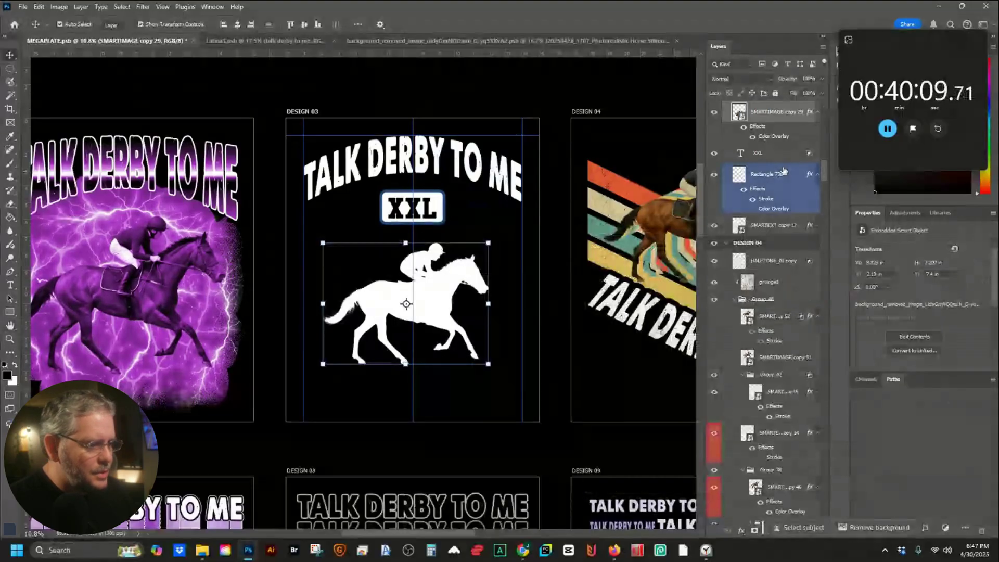
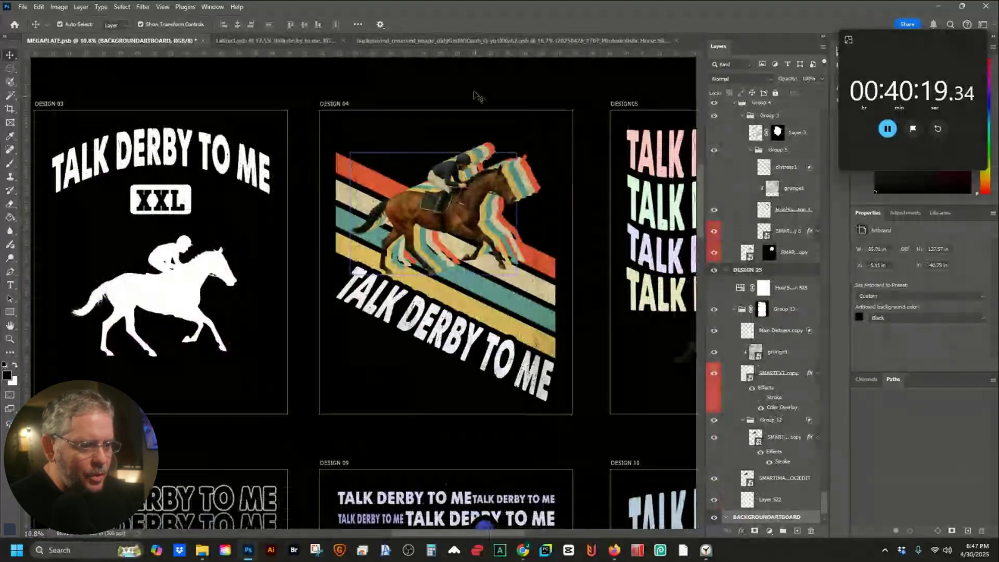
Turn the DESIGN 04 horse into a silhouette against the retro stripes by showing its knockout image layer, copy 52
click(451, 216)
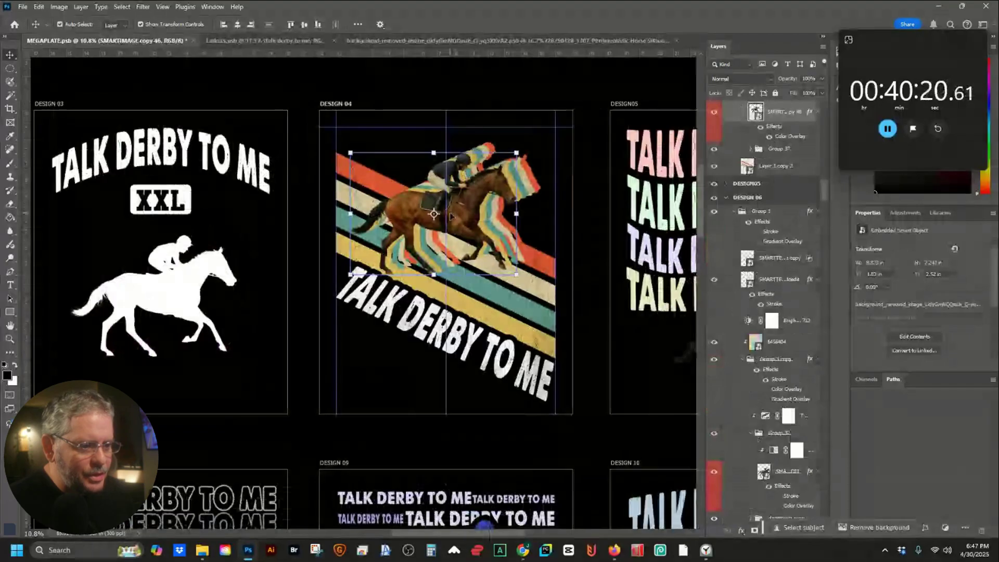
scroll(767, 187, up, 3)
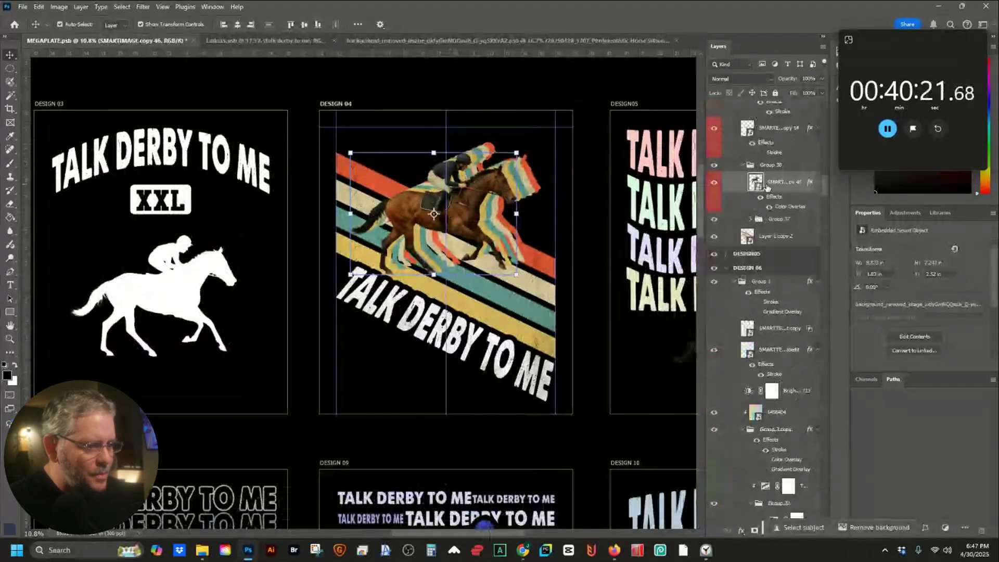
scroll(768, 188, up, 7)
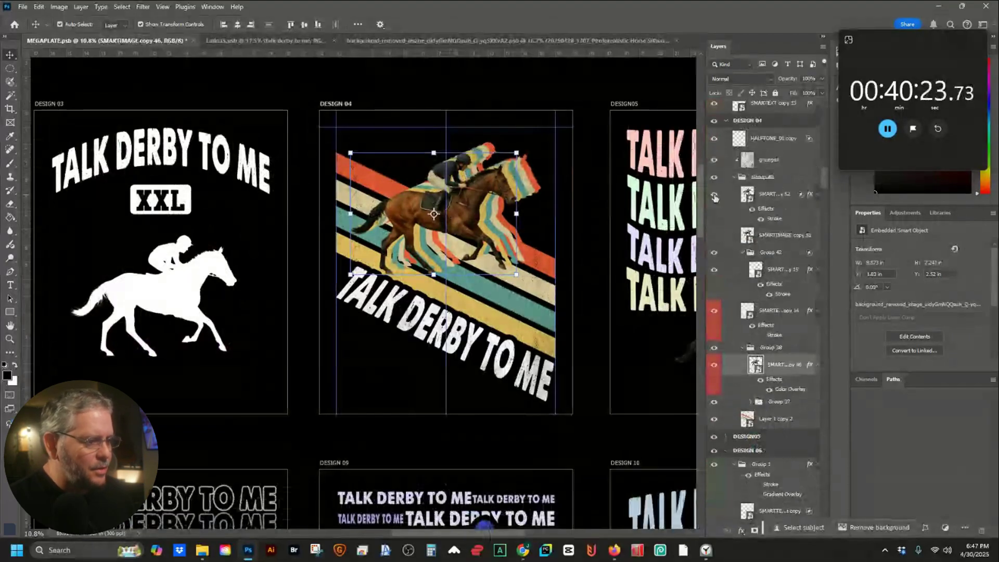
click(716, 197)
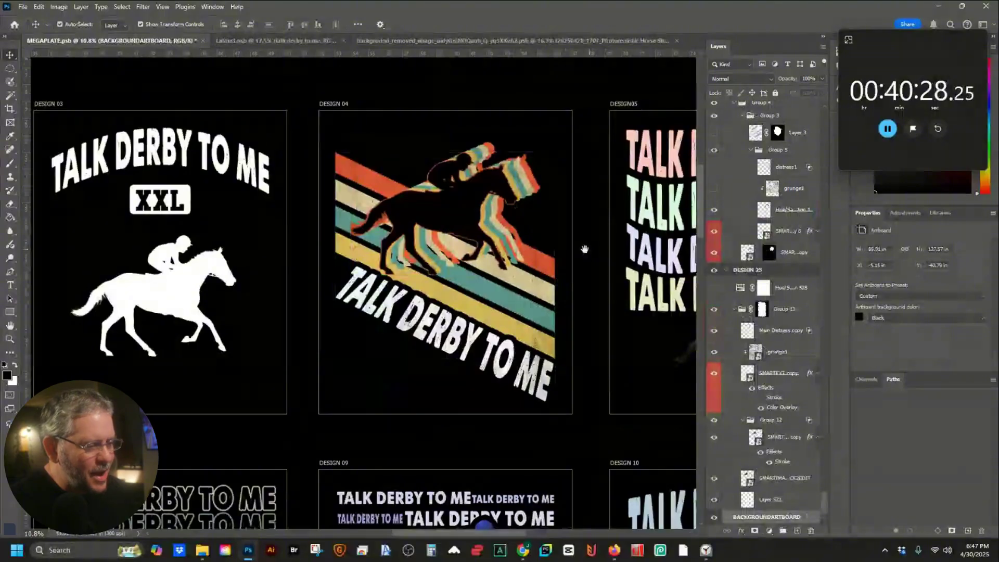
Turn on the pink Color Overlay of the horse image layer beneath the stacked slogans in DESIGN05
drag(585, 250, 342, 203)
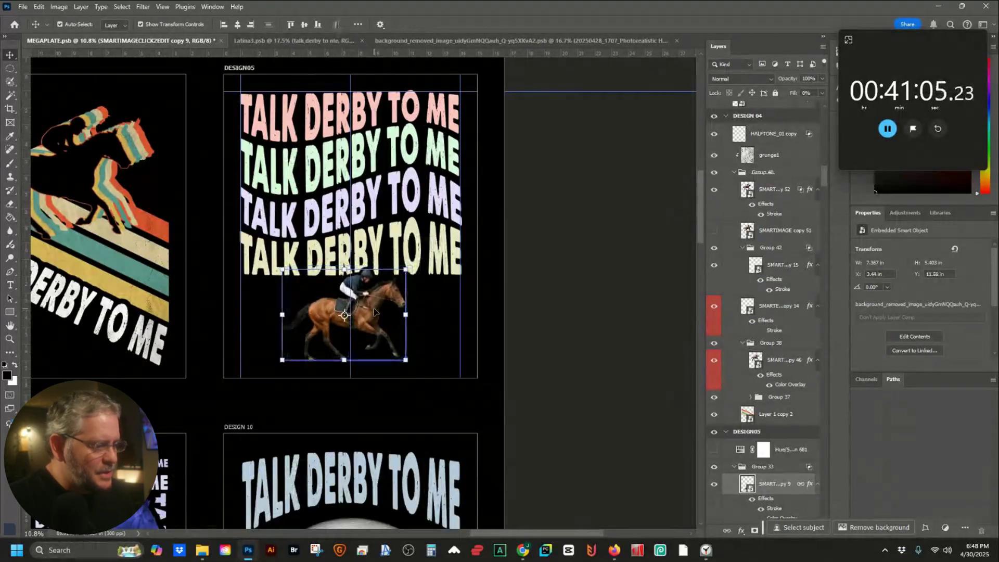
click(754, 301)
scroll(755, 307, down, 5)
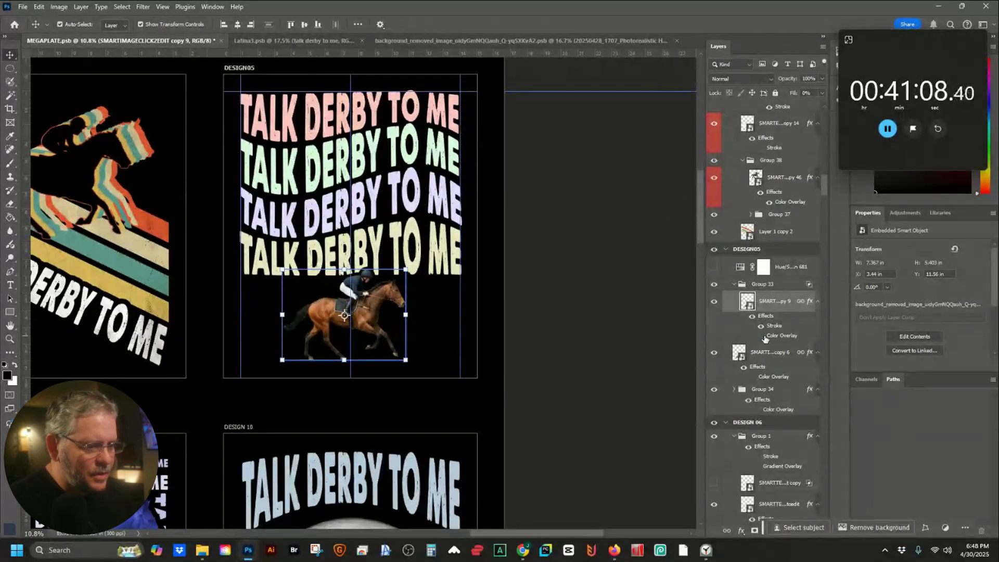
click(575, 359)
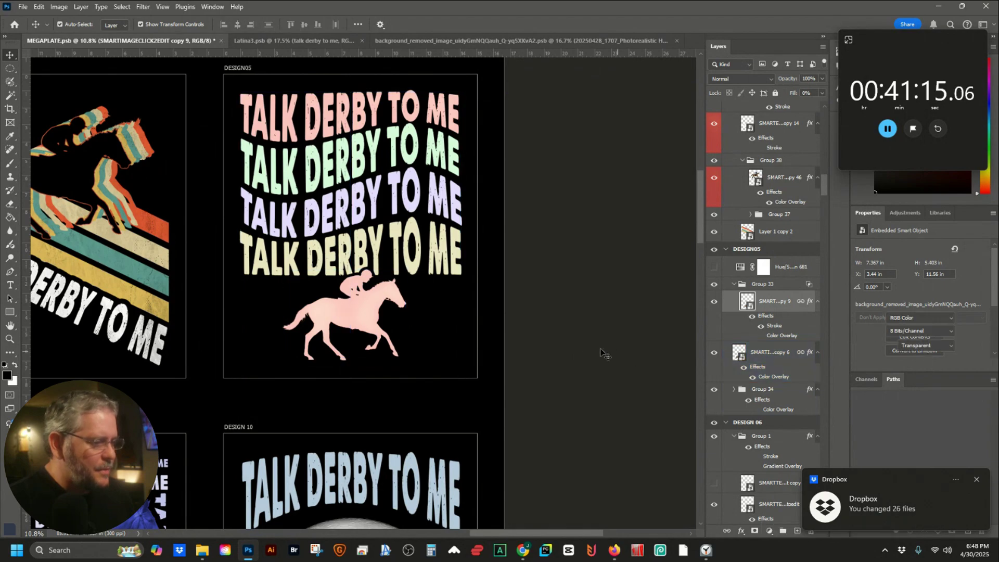
Show the hidden silhouette horse layer in DESIGN 10, scale the linked horse images to 114.52% and place them lower over the moon
scroll(409, 329, down, 6)
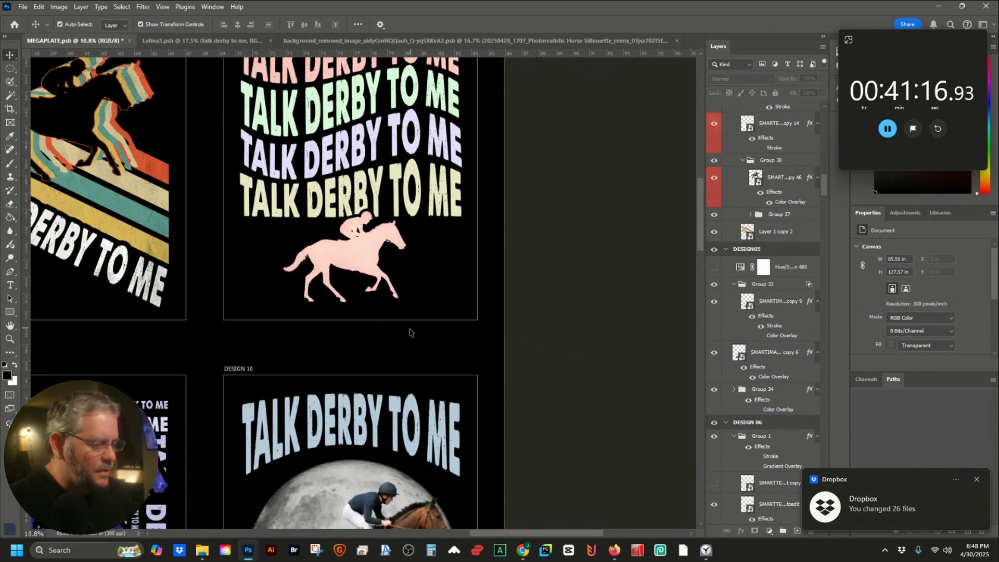
click(368, 326)
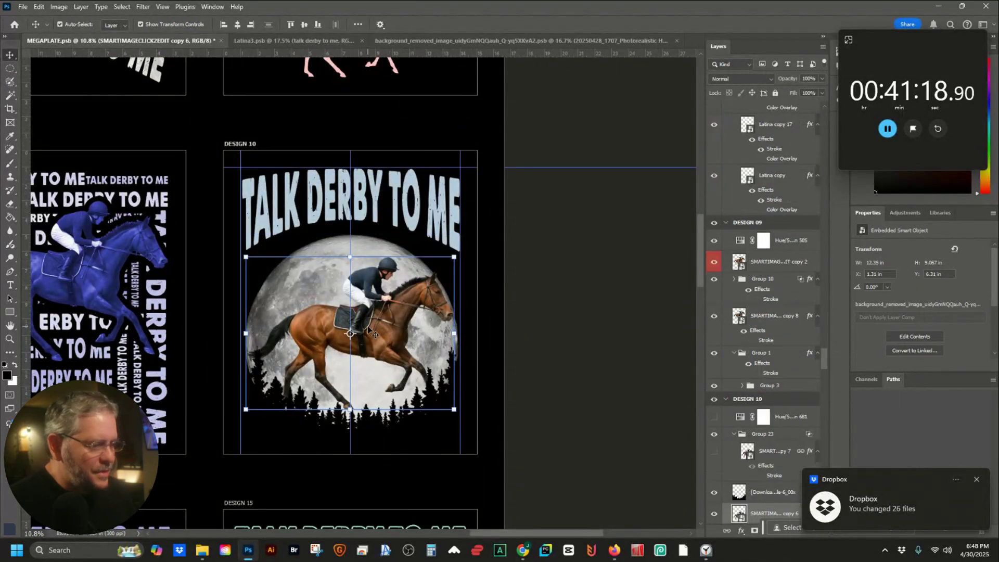
scroll(770, 334, down, 3)
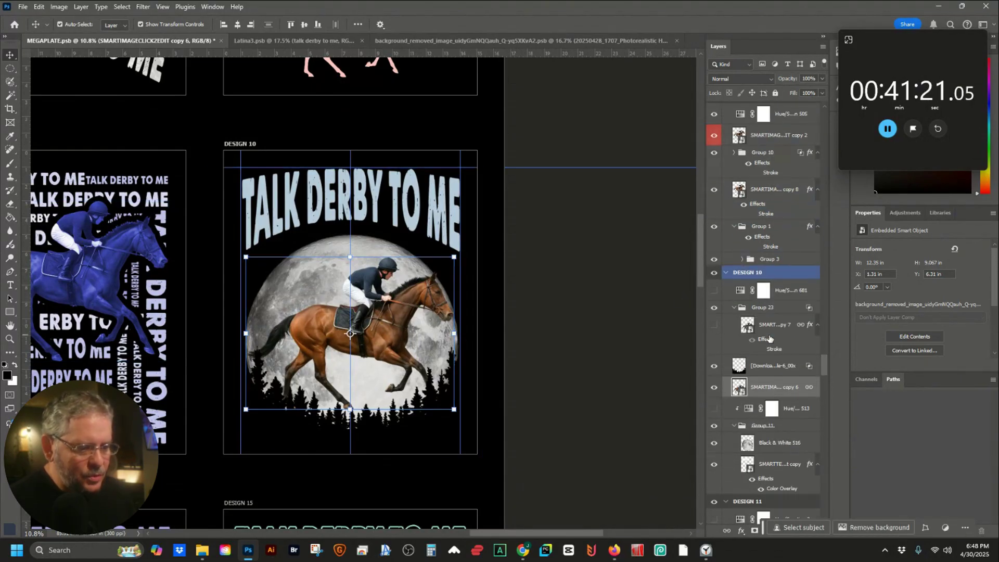
click(714, 325)
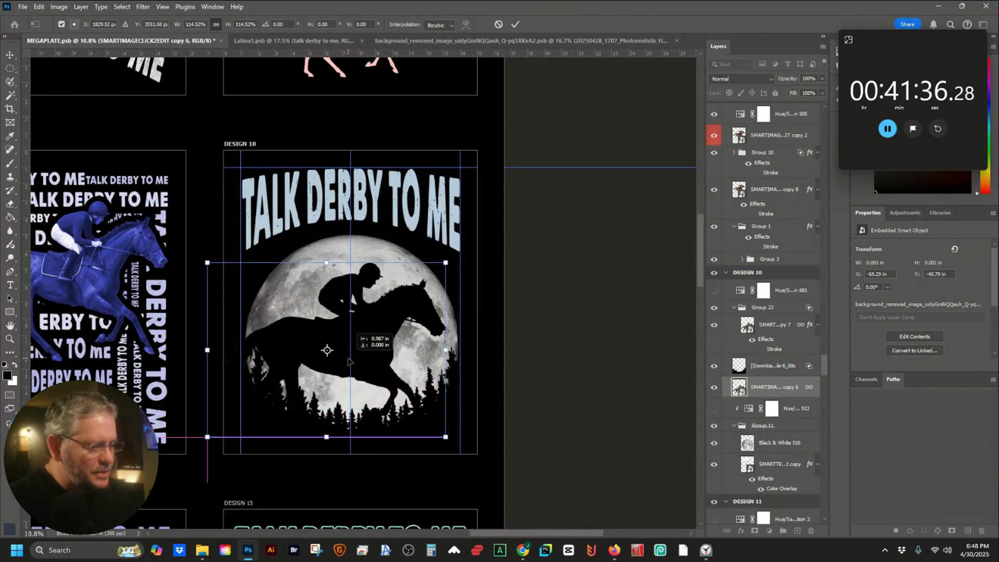
drag(348, 359, 350, 371)
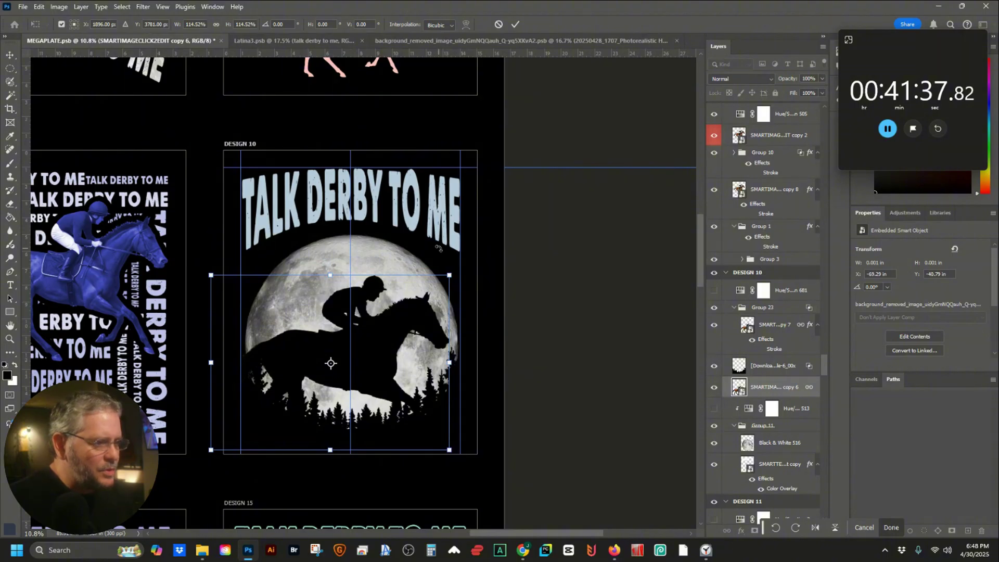
click(517, 24)
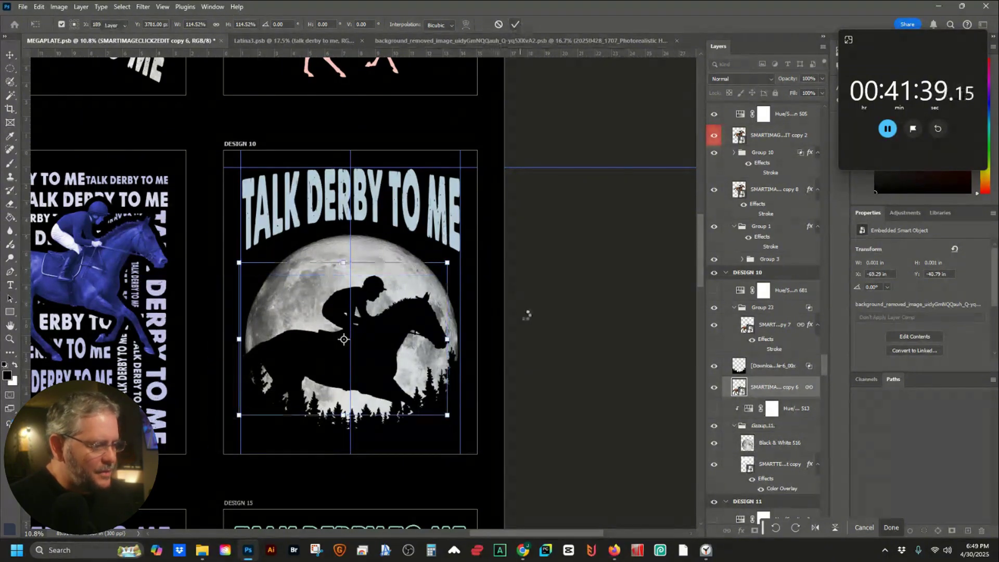
Hide the Hue/Saturation adjustment layer in DESIGN 09 to remove the blue tint from the horse and slogans
drag(473, 274, 482, 270)
drag(245, 319, 511, 280)
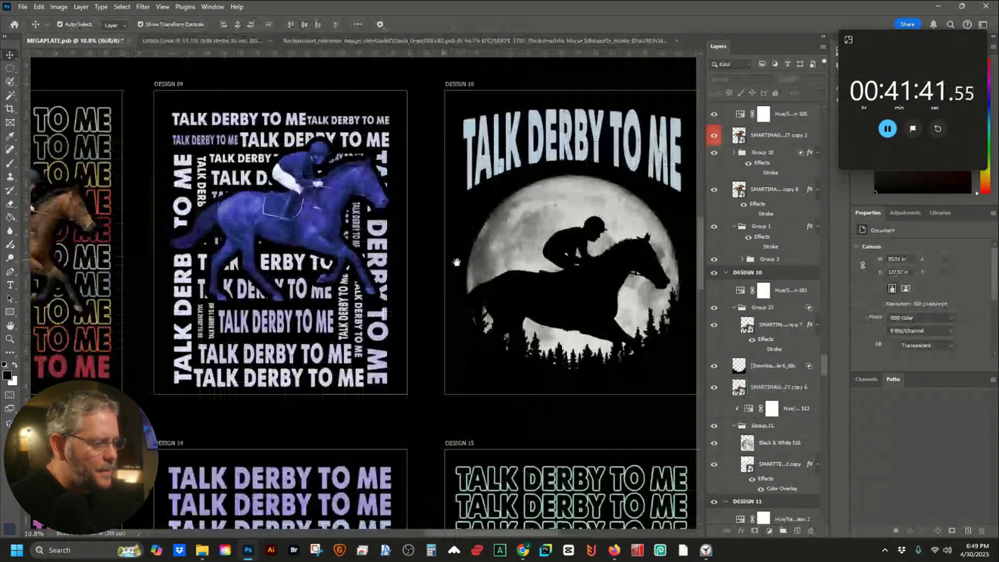
click(359, 243)
drag(359, 242, 353, 270)
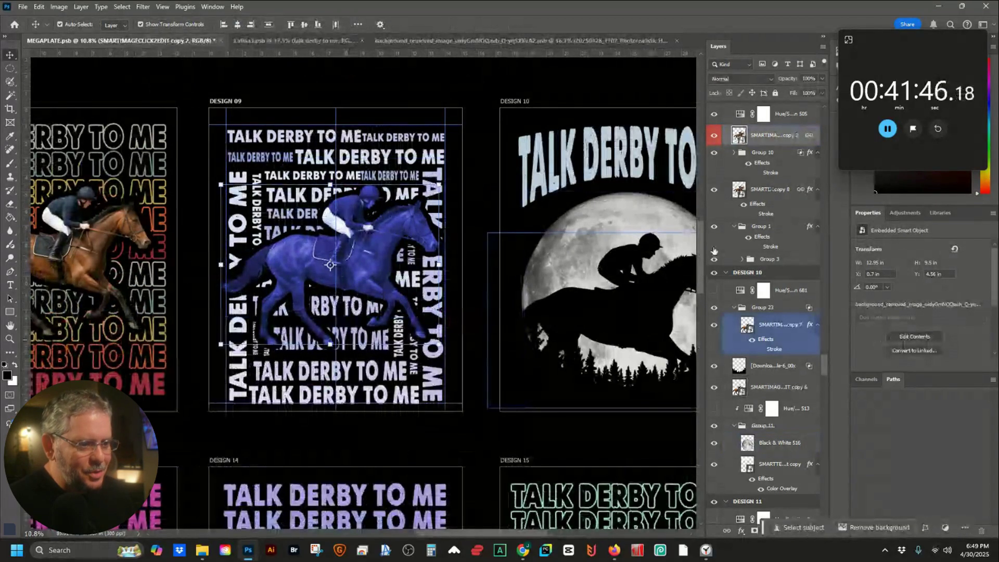
click(715, 115)
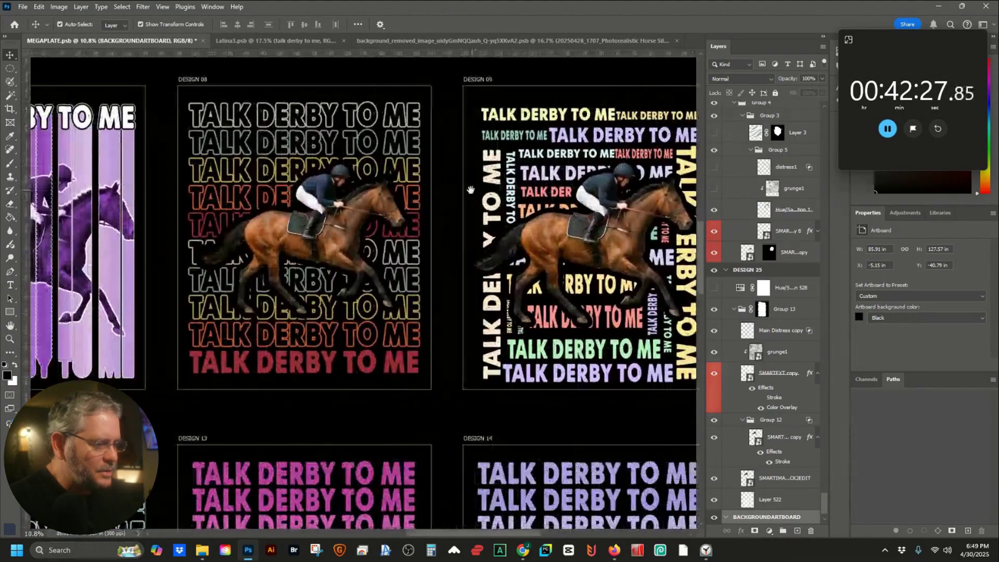
Show the hidden knockout horse layer in DESIGN 08 and move it above Group 18 to cut the horse out of the slogans
drag(292, 233, 504, 222)
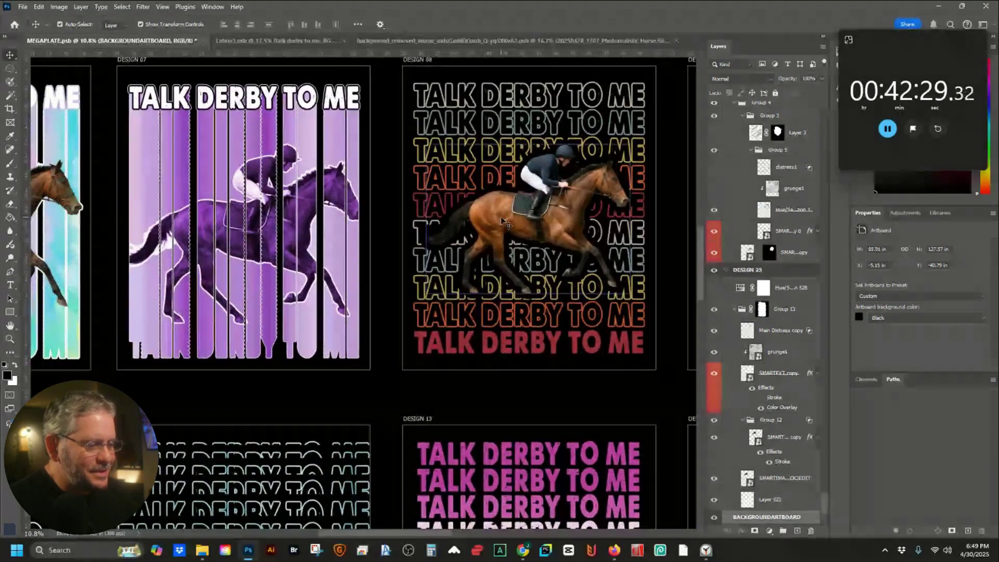
click(504, 223)
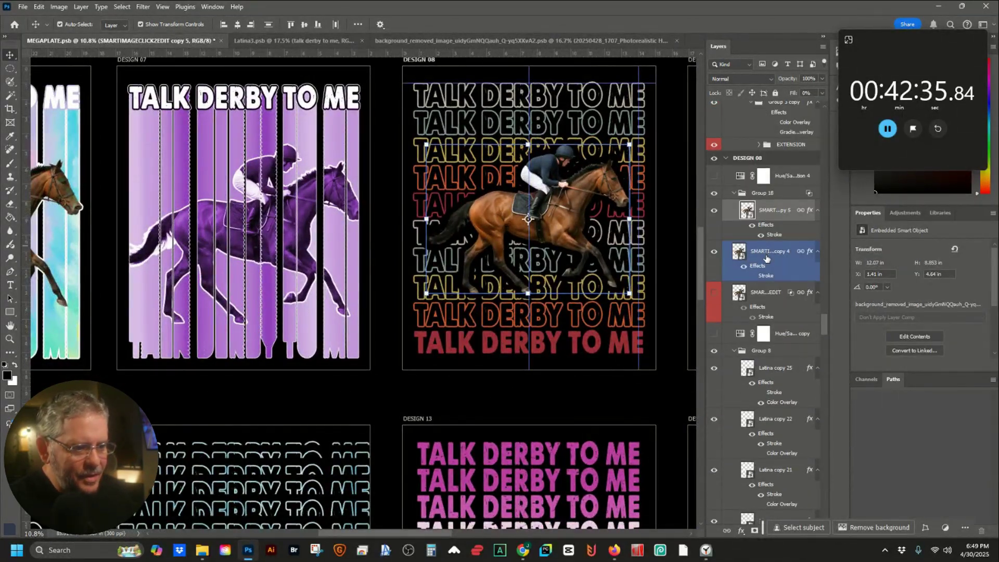
click(715, 296)
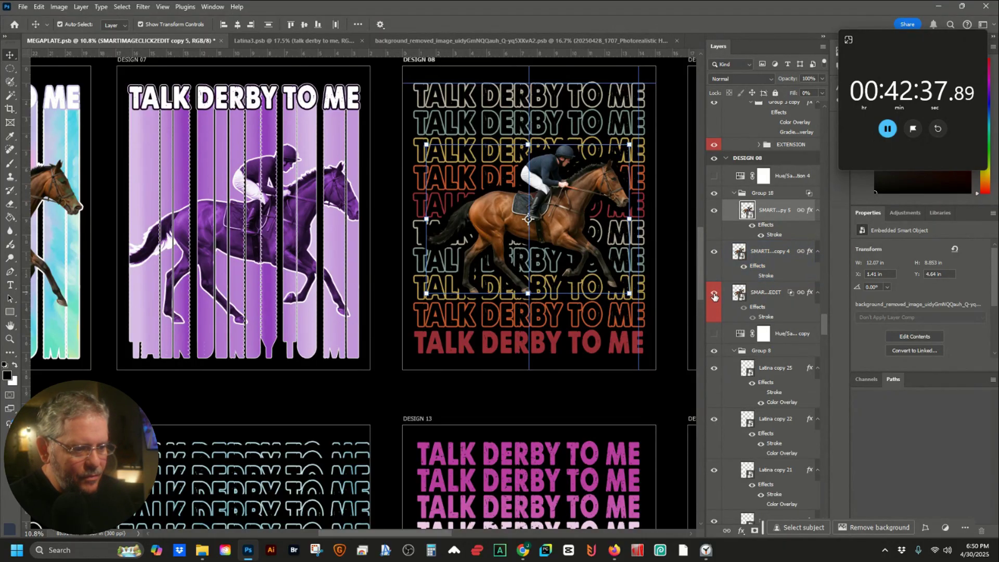
drag(767, 296, 777, 191)
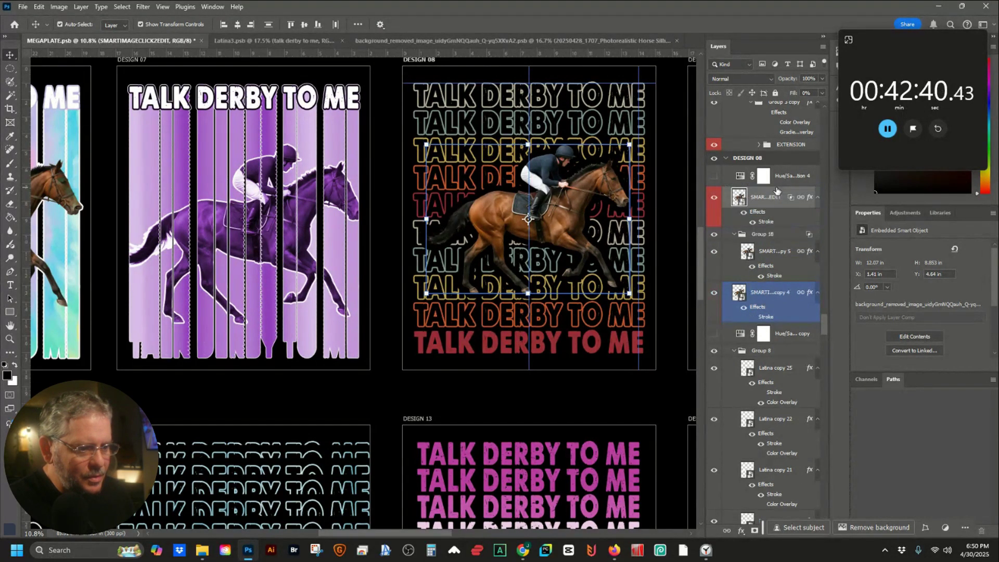
click(454, 83)
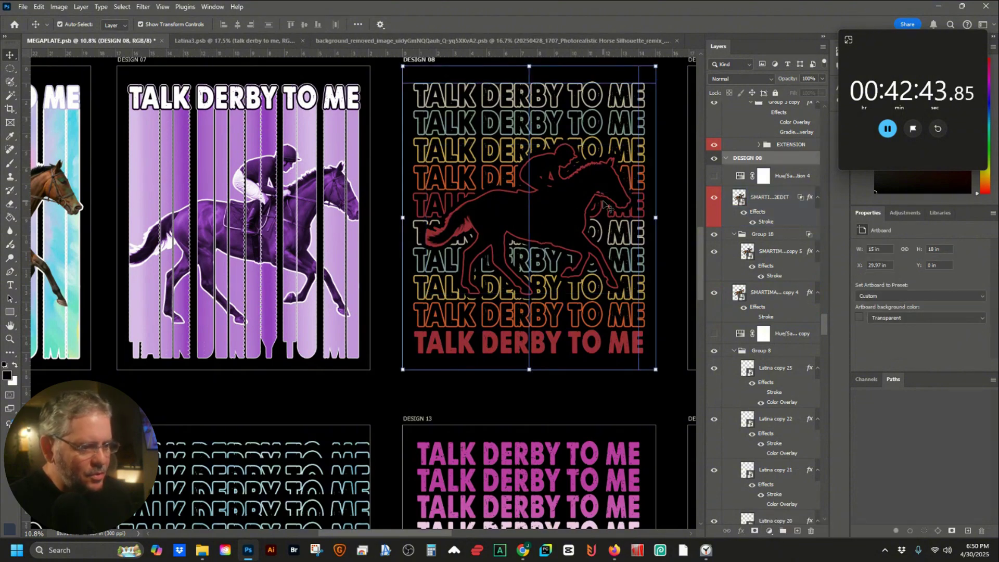
Turn on the Black & White and Threshold adjustment layers for the horse in DESIGN 06
scroll(573, 209, left, 5)
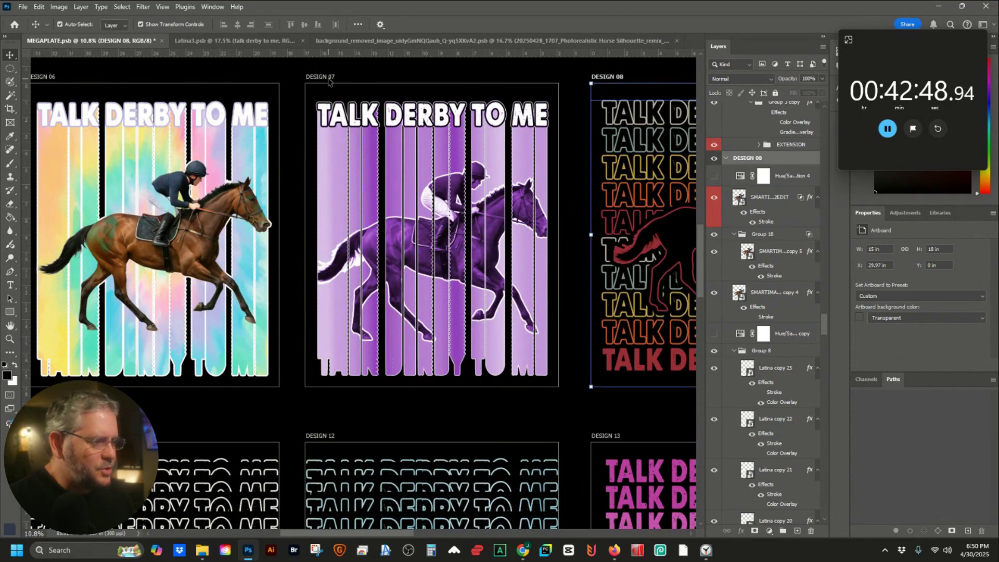
click(329, 77)
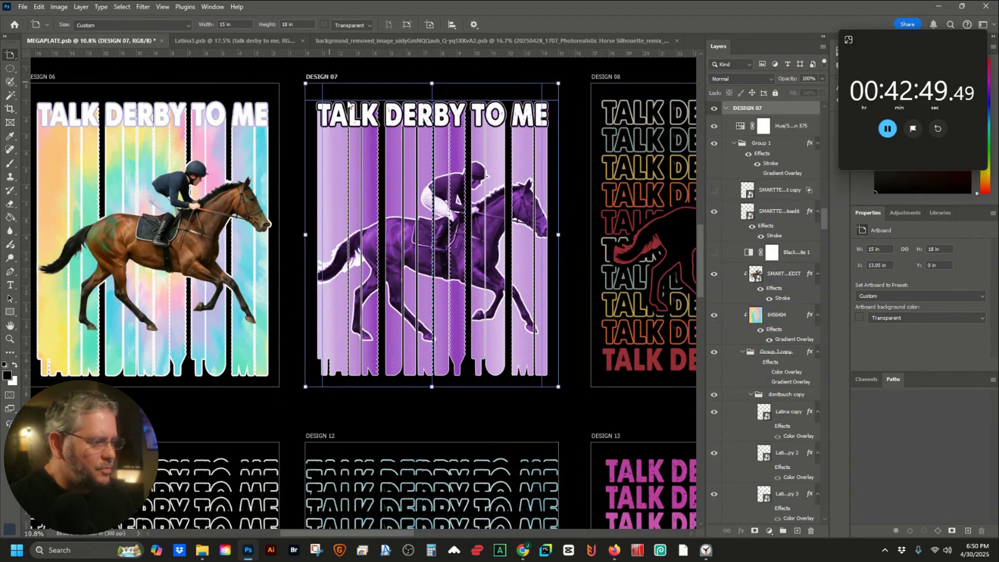
scroll(780, 193, up, 2)
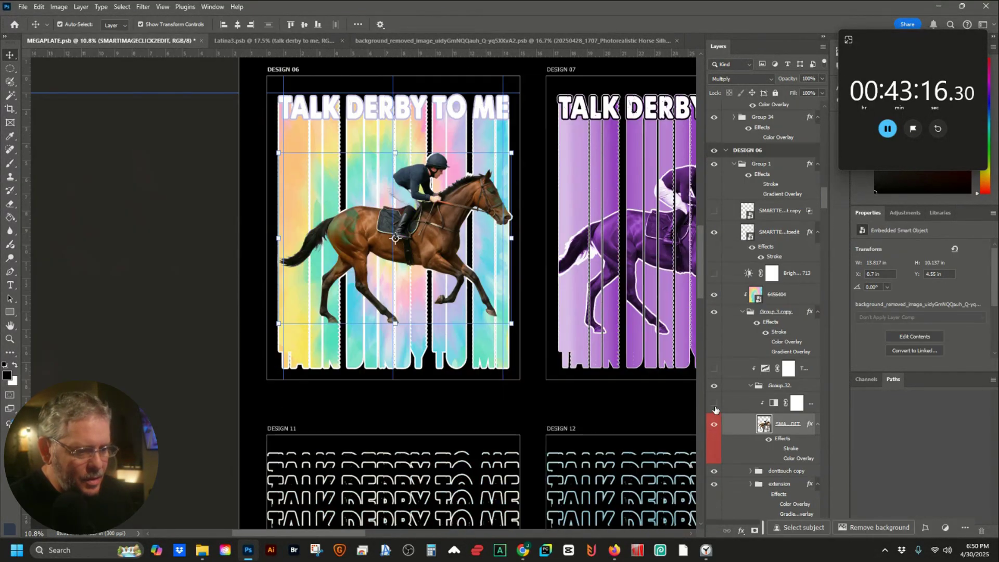
click(715, 404)
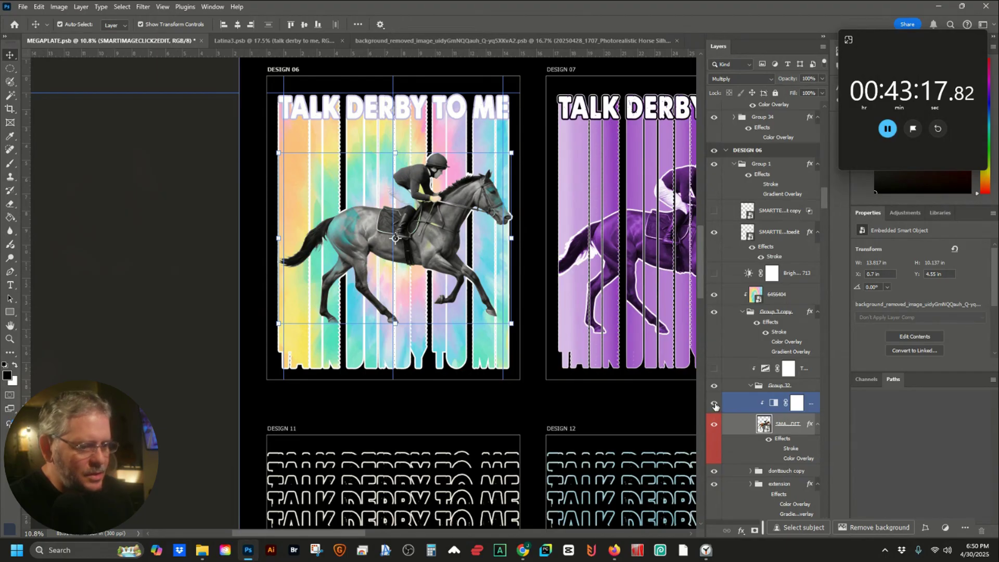
click(714, 368)
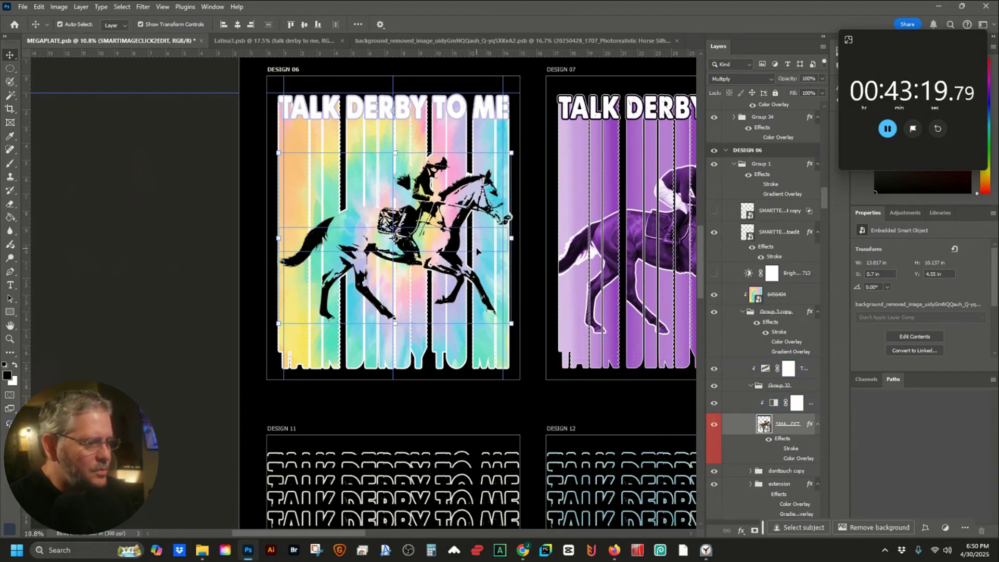
Shift the black silhouette horse to the left across the tie-dye stripes in DESIGN 06
key(shift+Left)
key(shift+Left)
key(shift+Left)
key(shift+Left)
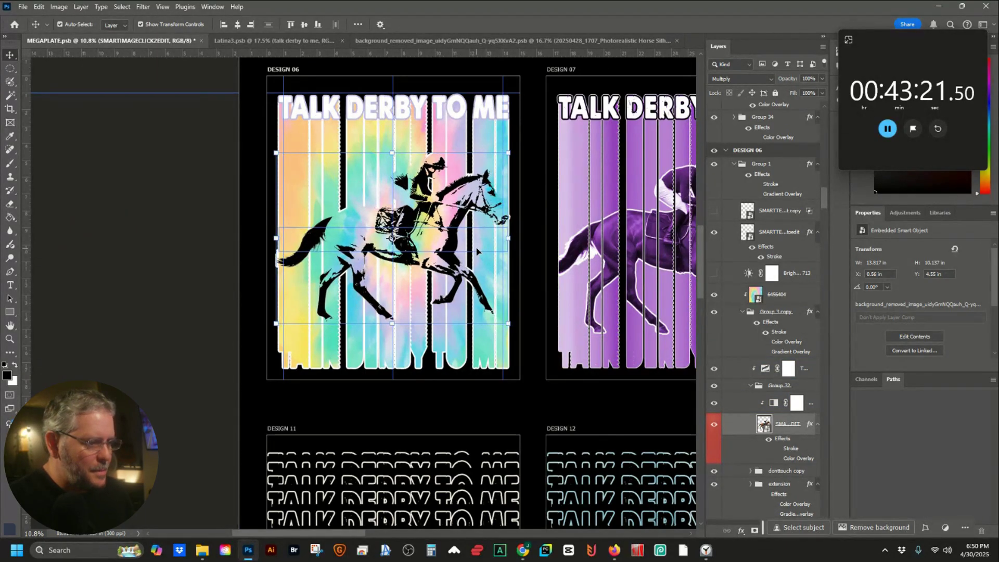
key(shift+Left)
key(shift+Left)
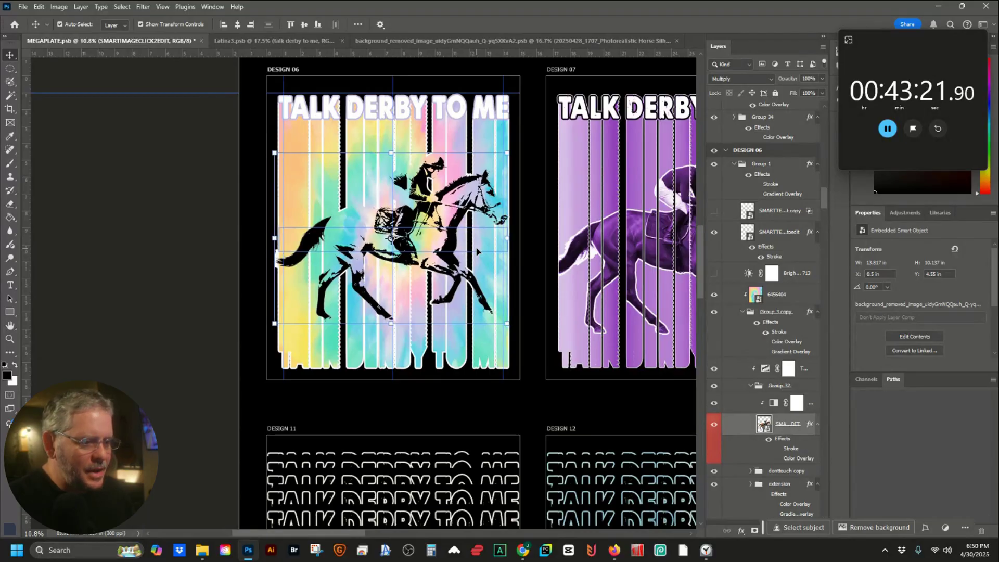
Show the hidden SMARTTEXT copy layer in DESIGN 06 to darken the slogan, and leave nothing selected
click(492, 112)
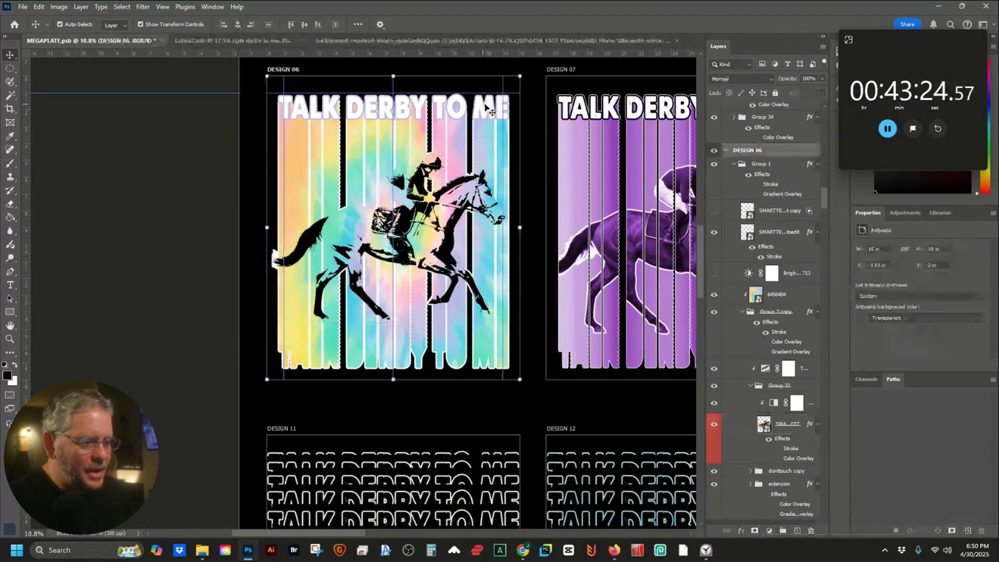
click(715, 211)
click(152, 146)
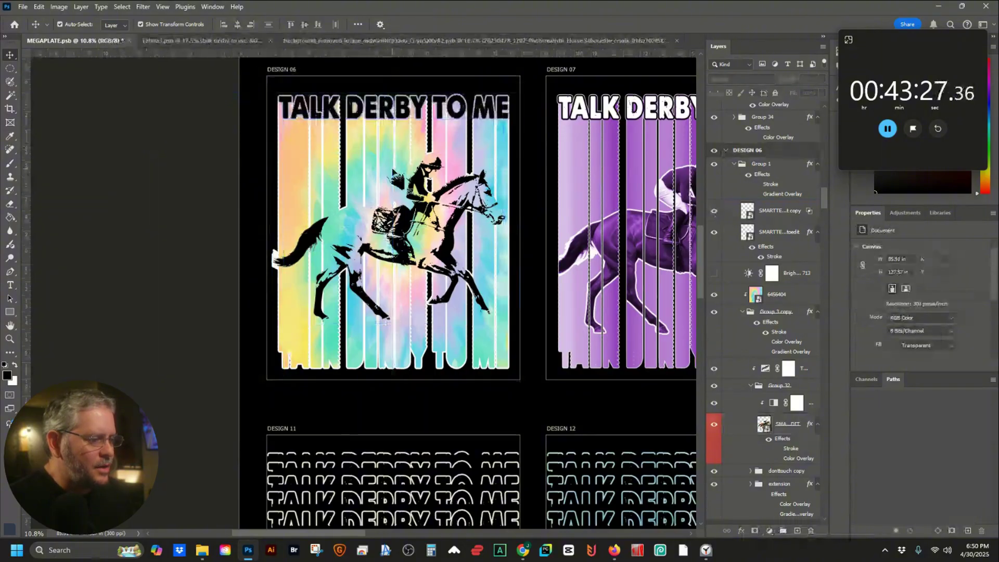
Turn the DESIGN 11 horse into a white silhouette with a Color Overlay on SMARTIMAGE copy 26
scroll(395, 173, up, 1)
scroll(439, 177, down, 1)
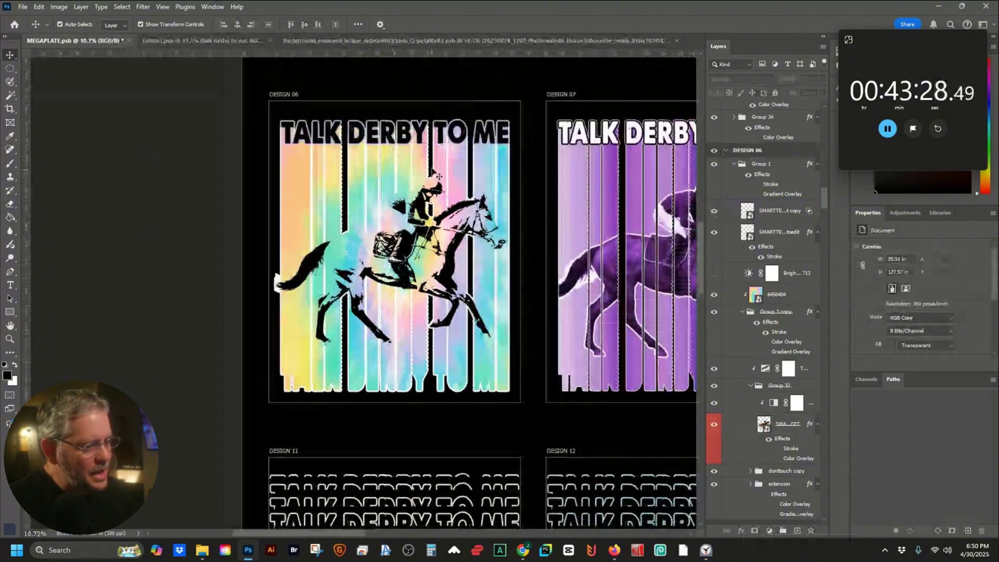
scroll(439, 177, up, 1)
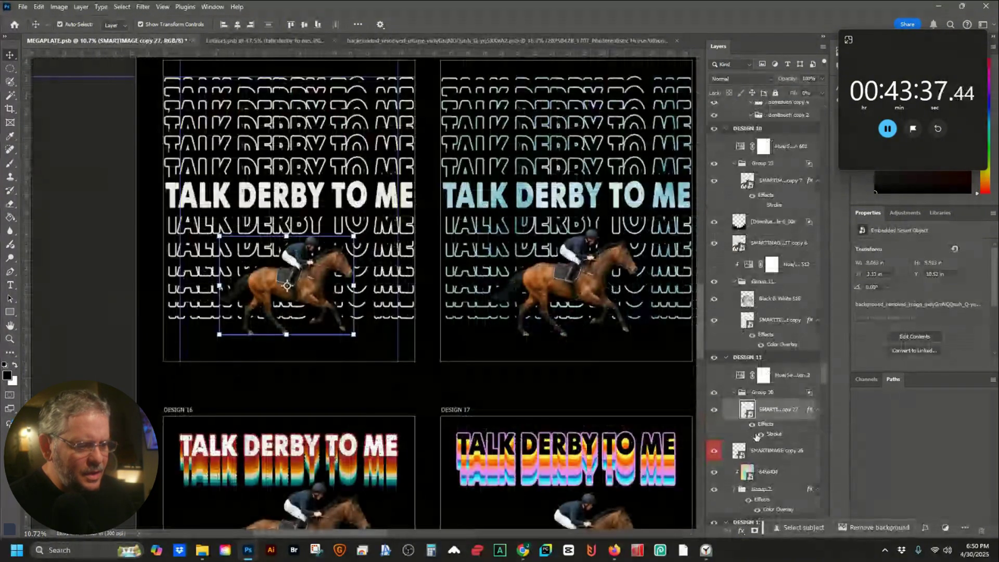
double_click(773, 434)
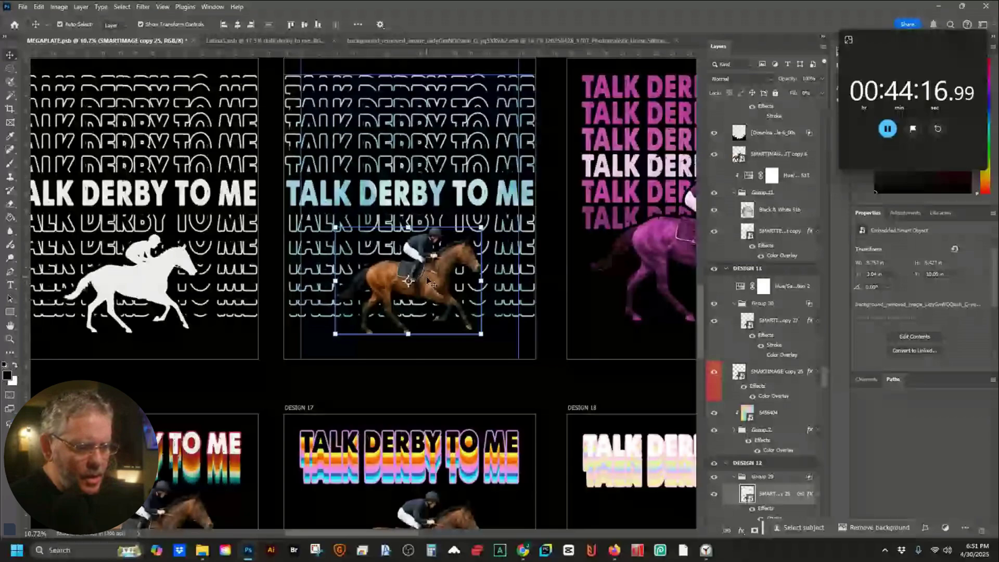
Shift the linked horse images in DESIGN 12 slightly to the left beneath the main slogan
key(shift+Left)
key(shift+Left)
key(shift+Left)
key(shift+Left)
key(shift+Left)
key(shift+Left)
key(shift+Left)
key(shift+Left)
key(shift+Left)
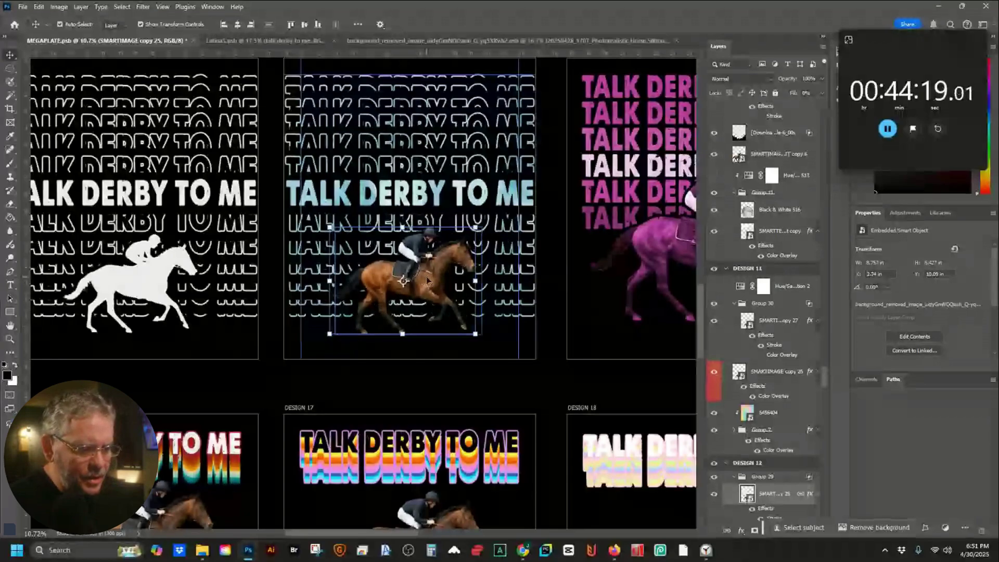
Give SMARTIMAGE copy 24 in DESIGN 12 a light blue Color Overlay in Normal mode at 100% opacity
scroll(759, 323, down, 2)
click(759, 322)
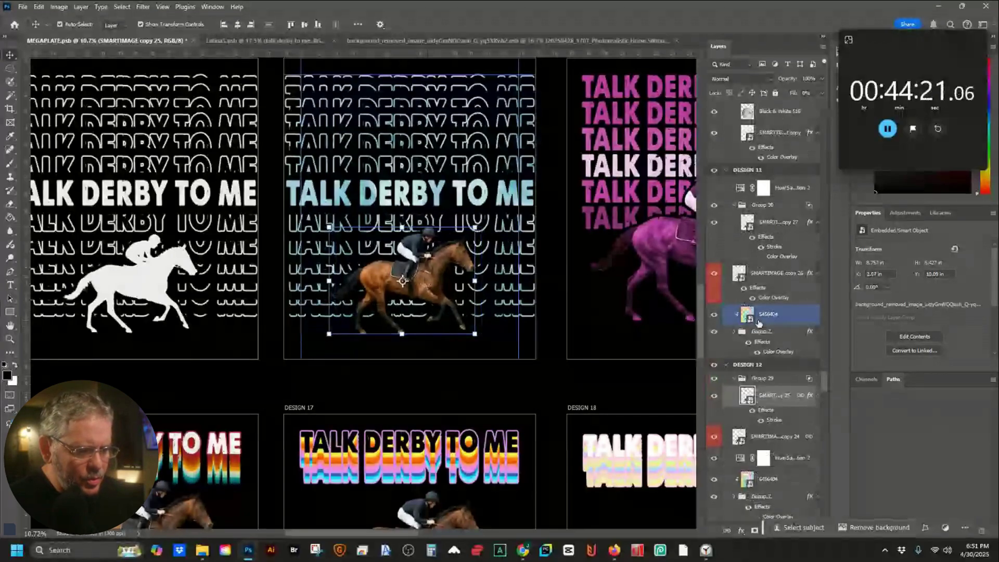
scroll(749, 365, down, 1)
click(739, 381)
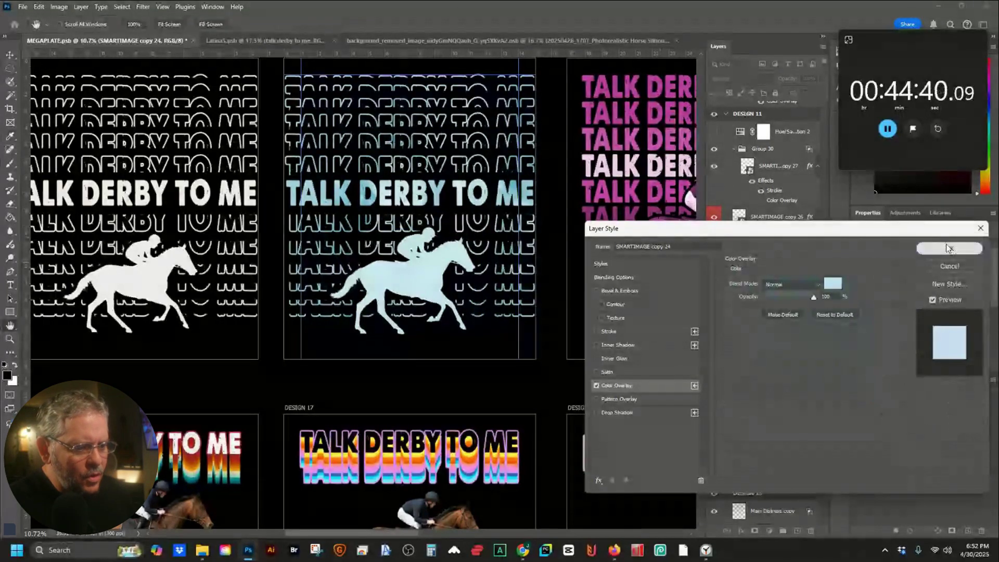
click(914, 261)
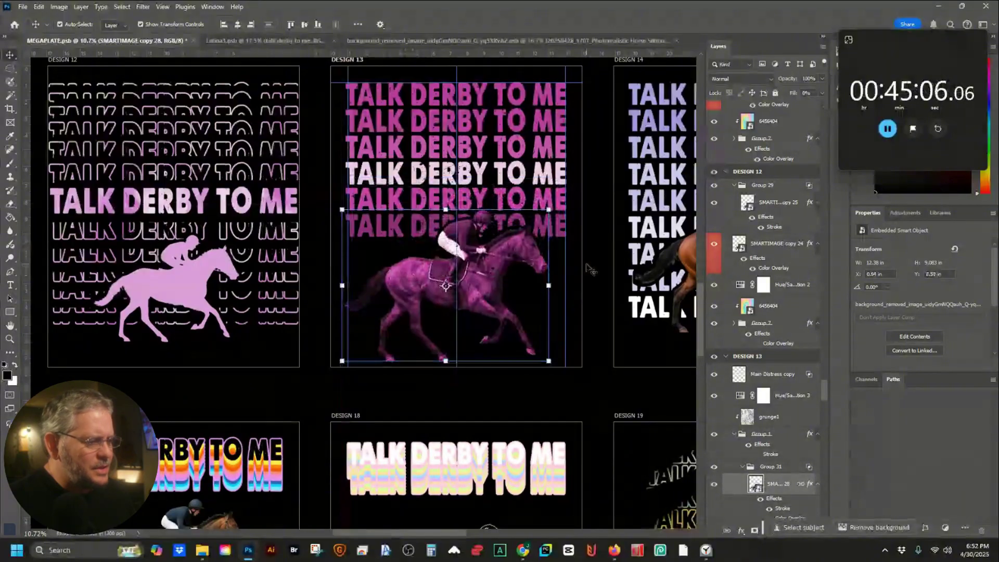
Colorize DESIGN 14 pink-purple with its Hue/Saturation adjustment layer at hue 305 and saturation 51
click(599, 259)
drag(600, 259, 358, 253)
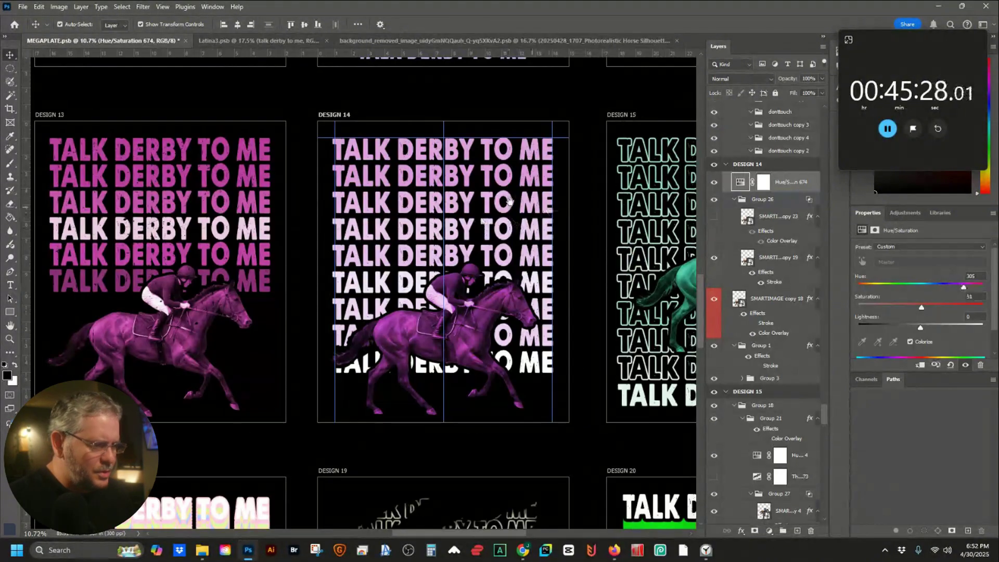
drag(509, 202, 339, 213)
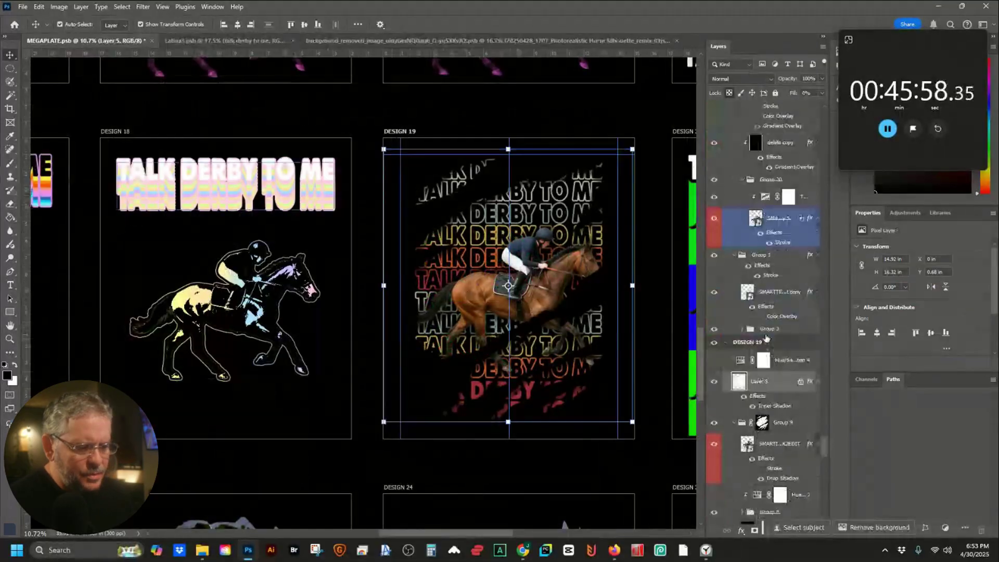
Add a Color Overlay to the DESIGN 19 horse and set its color to black, 000000
drag(749, 254, 775, 338)
click(777, 340)
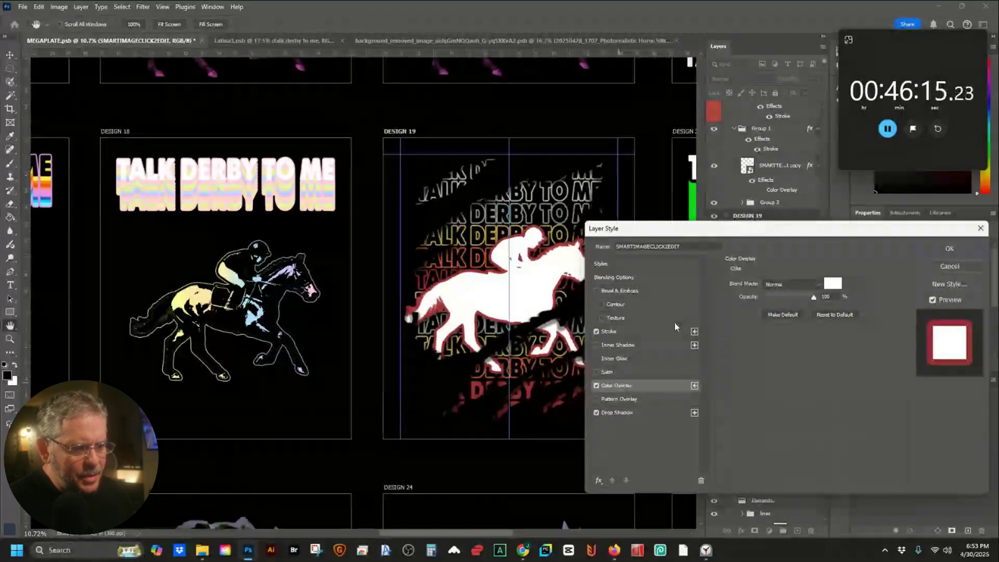
click(937, 252)
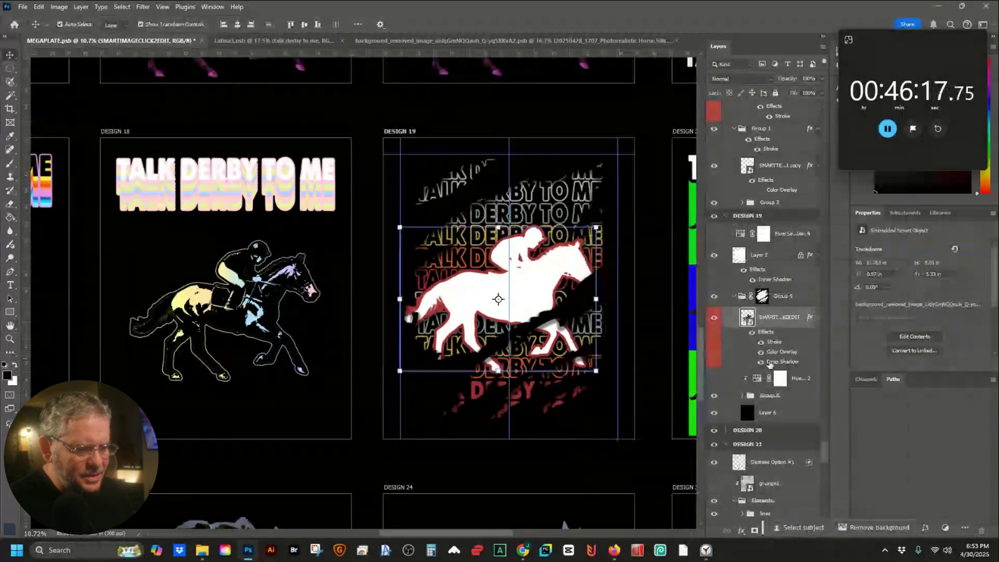
double_click(774, 346)
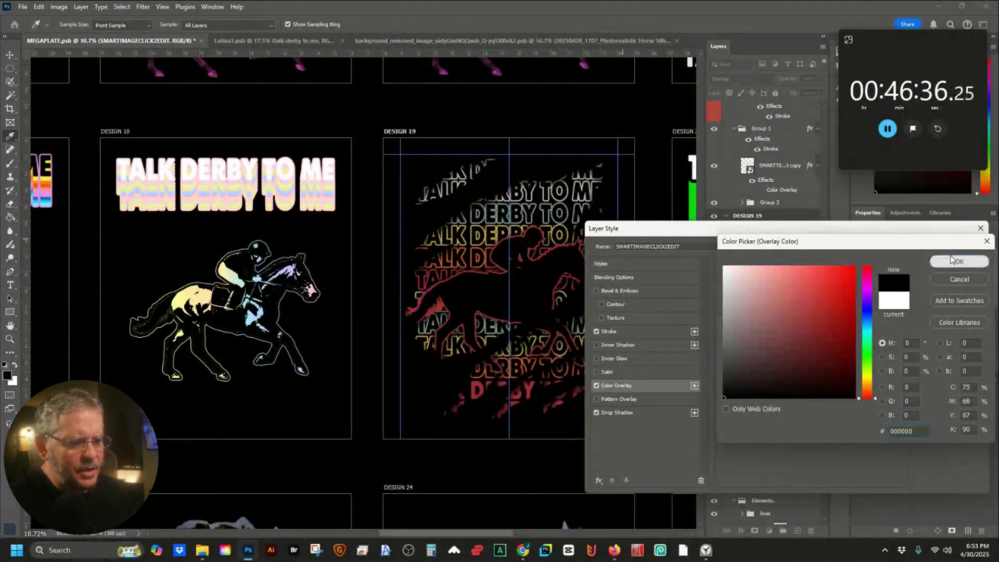
click(951, 260)
click(937, 252)
Hide both horse image layers in DESIGN 18, leaving only the slogan
drag(193, 295, 363, 248)
click(360, 259)
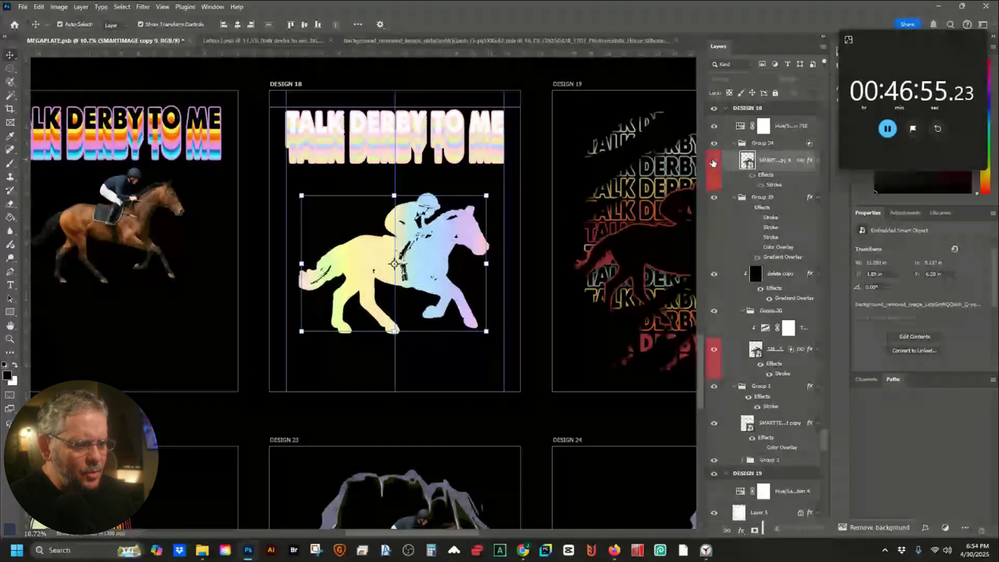
click(714, 162)
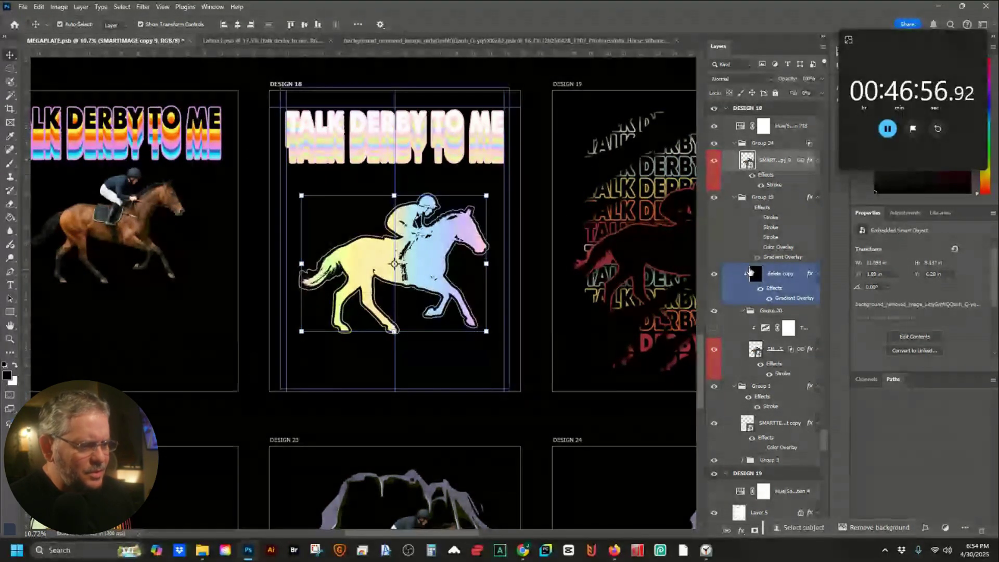
click(714, 350)
Hide the horse image layers in DESIGN 17 and DESIGN 16
scroll(492, 230, left, 5)
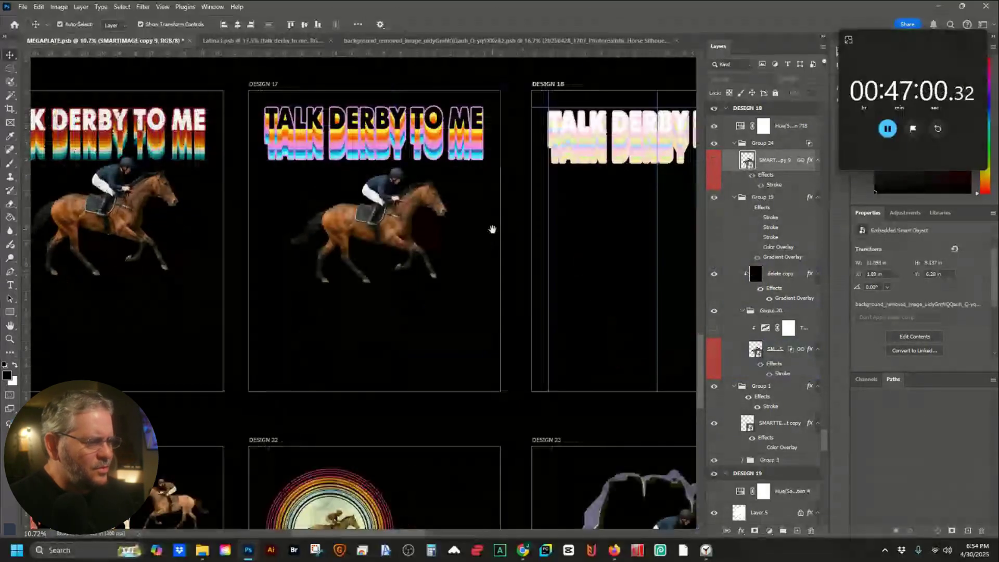
click(365, 225)
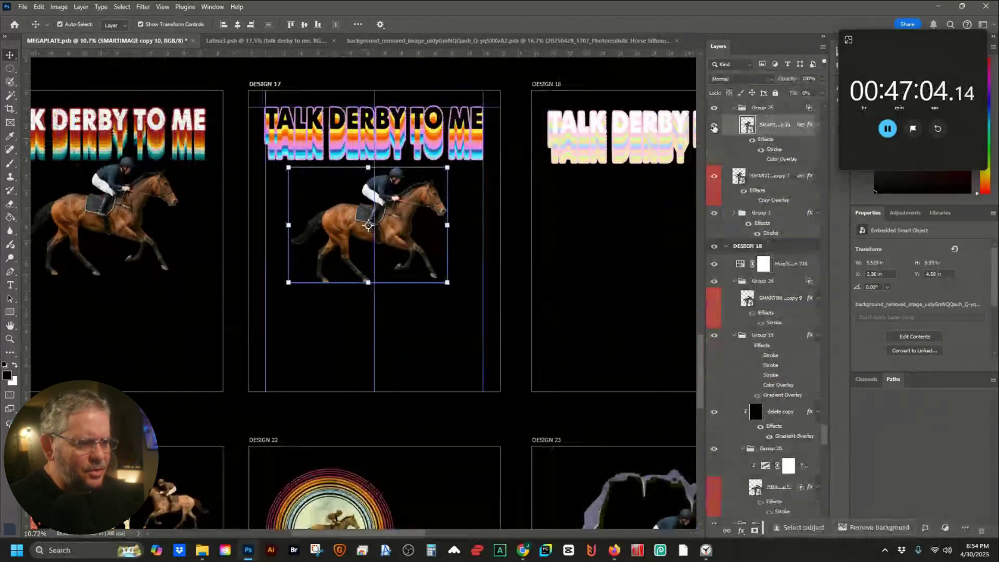
click(713, 177)
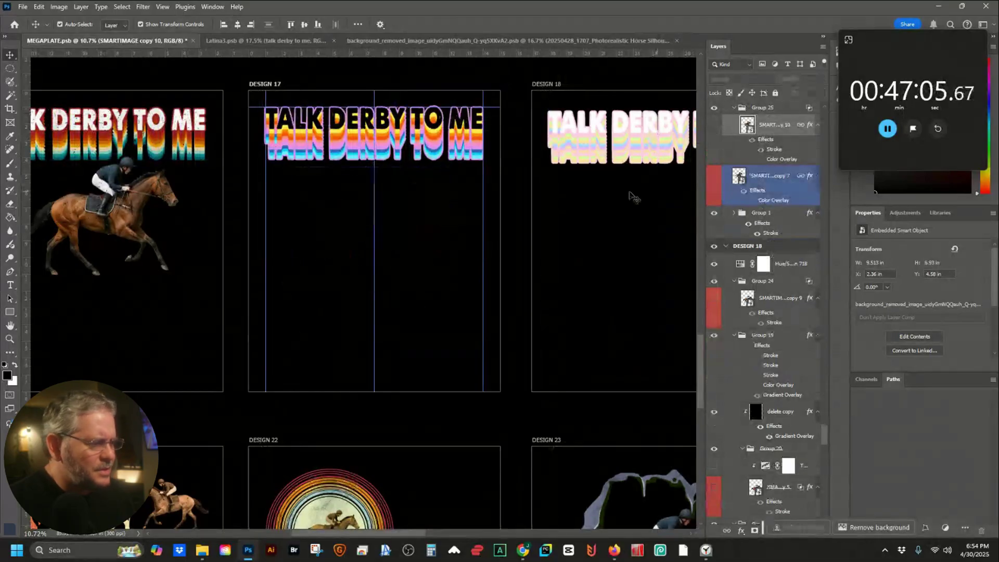
drag(232, 197, 515, 201)
click(383, 220)
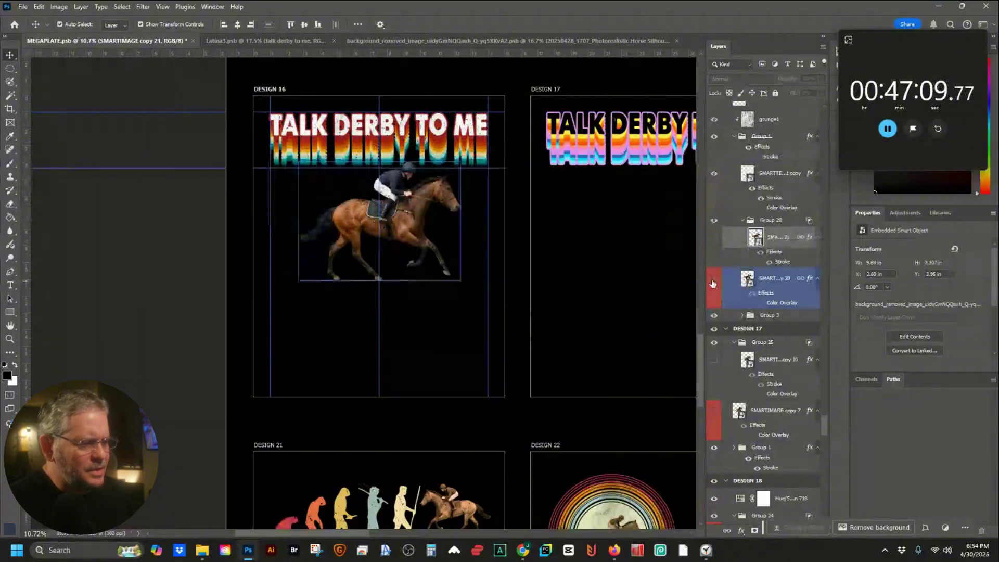
click(714, 237)
Flip the DESIGN 21 horse horizontally, enlarge it to about 5.25 x 3.85 in and stand it on the stripes behind the last walking figure
drag(448, 351, 427, 191)
click(416, 229)
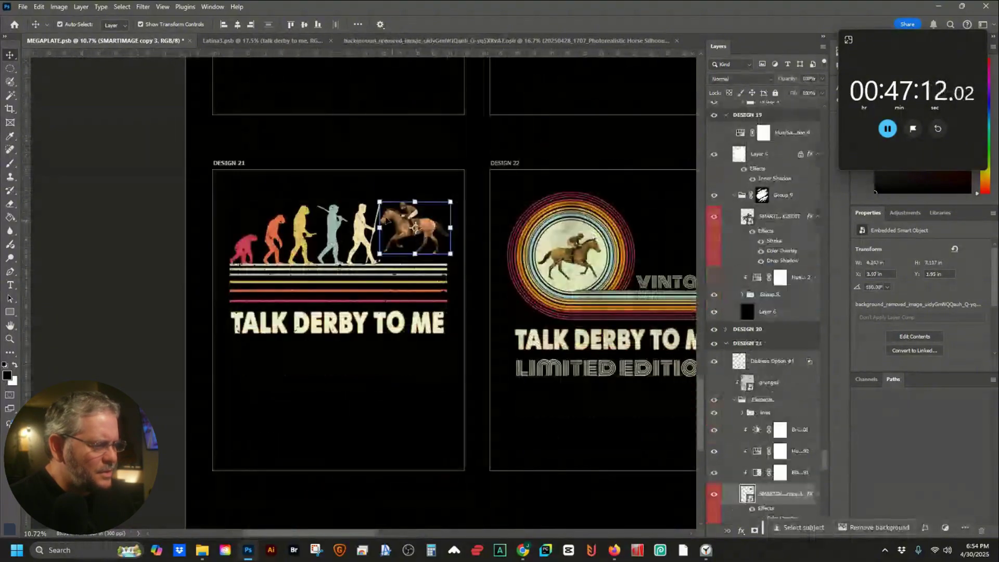
click(39, 6)
mouse_move(78, 266)
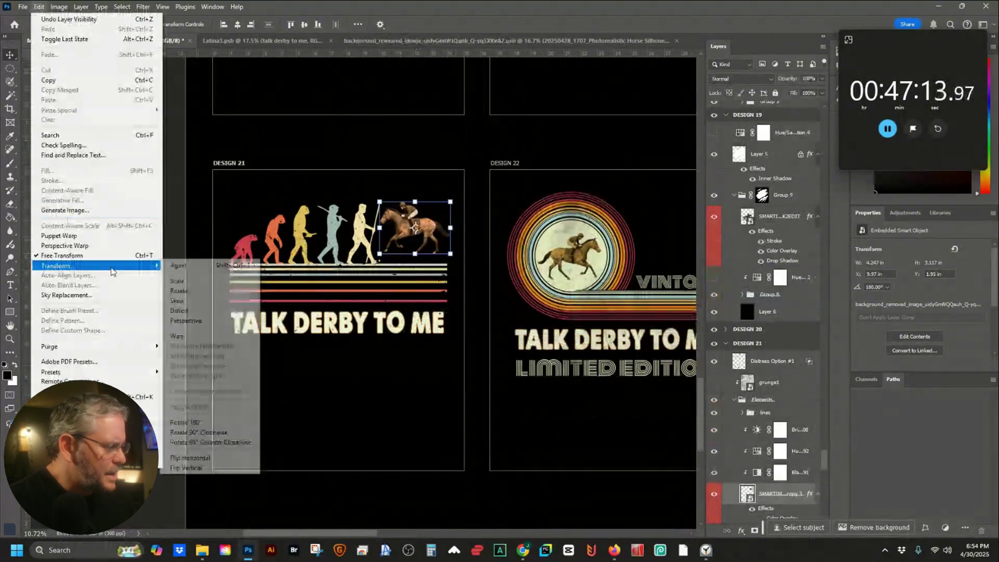
click(198, 458)
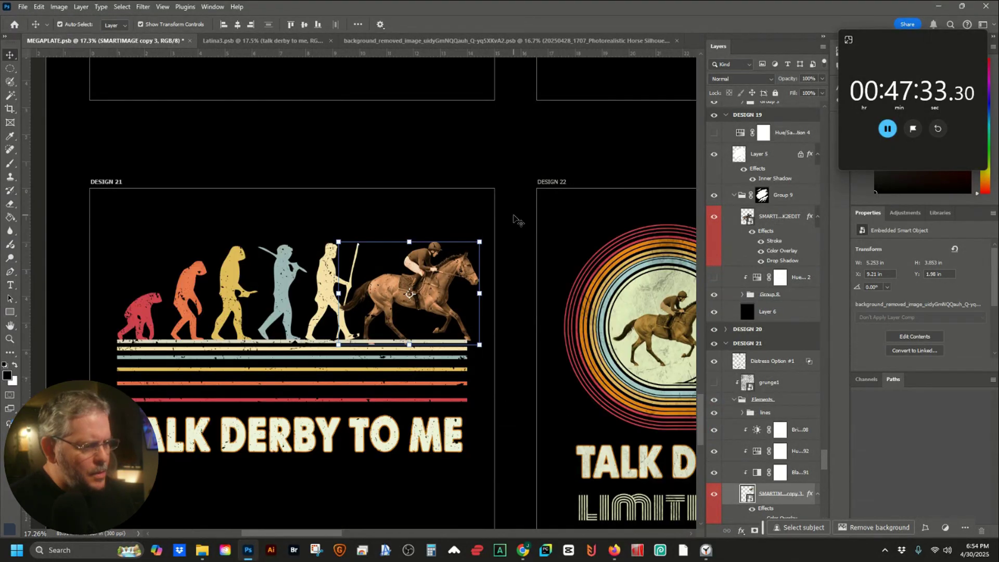
click(390, 151)
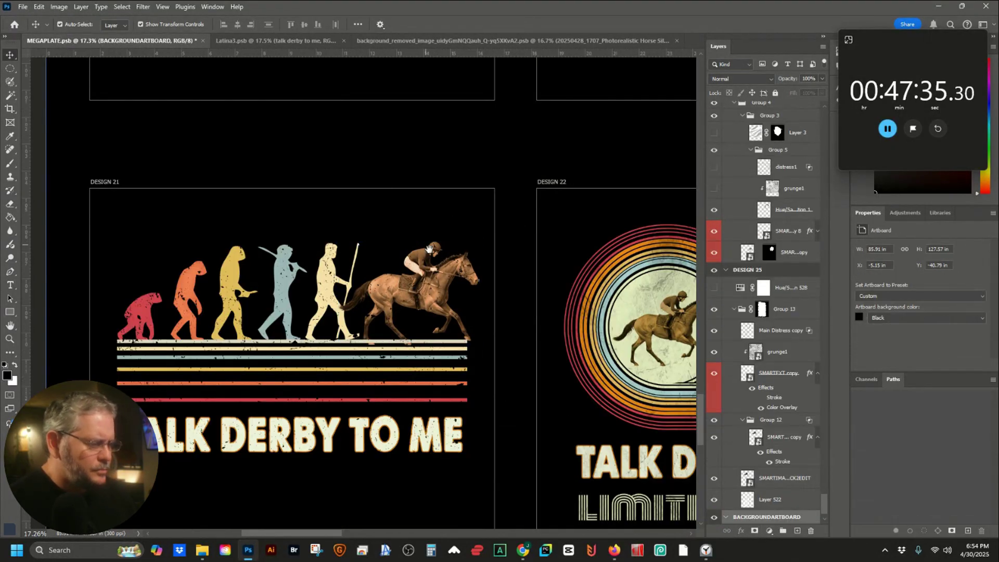
Scale the DESIGN 22 horse up to 31.82% and position it inside the retro circle without altering its mask
drag(448, 260, 337, 231)
click(218, 224)
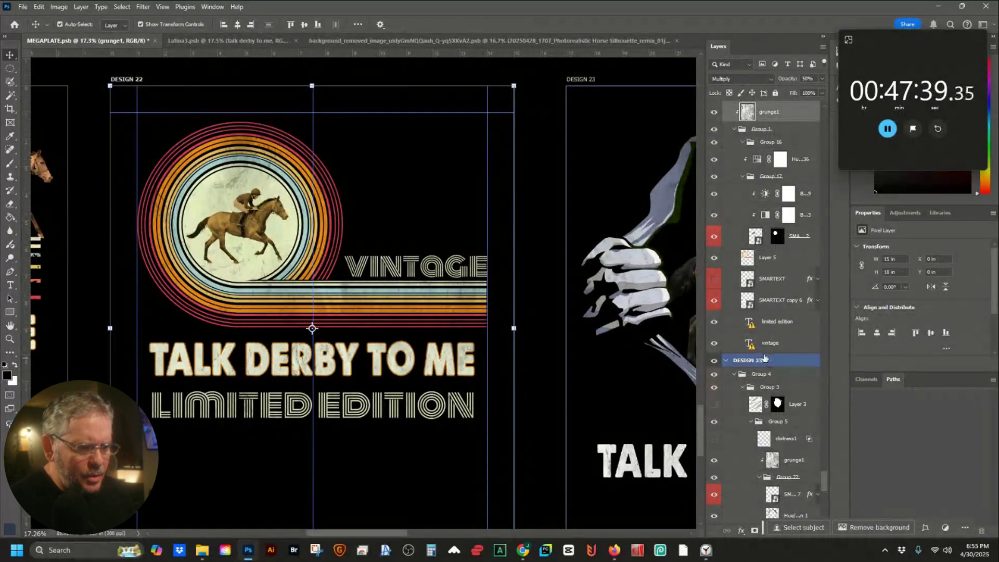
click(778, 256)
click(757, 239)
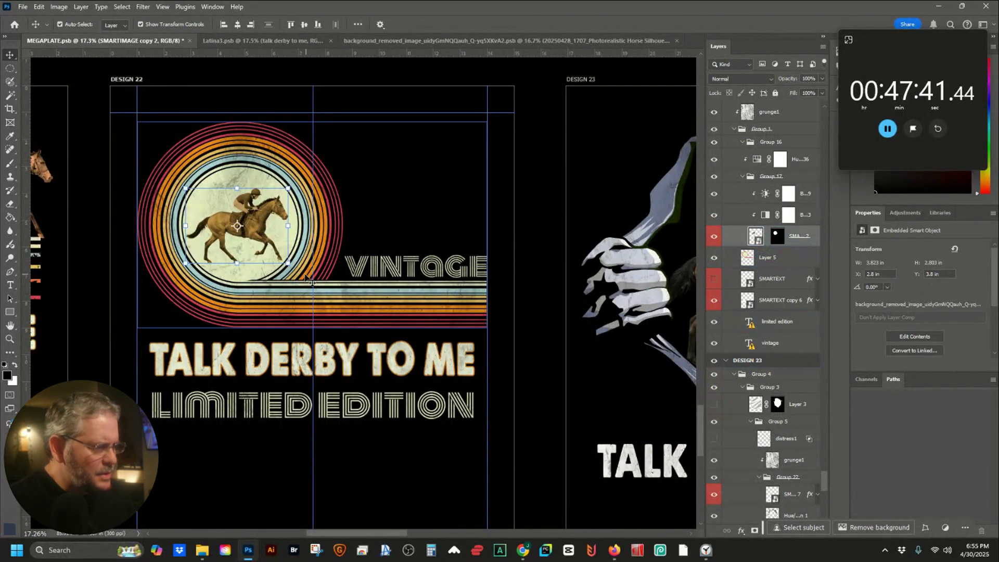
click(289, 265)
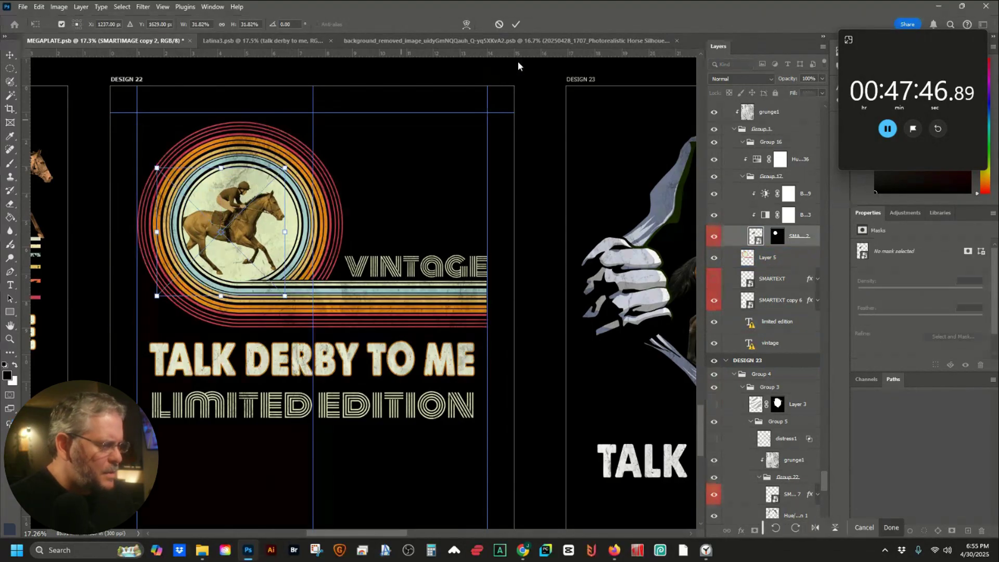
click(517, 24)
Move the small DESIGN 24 horse left to X 8.36 in inside the skeleton-hand opening
scroll(370, 191, right, 6)
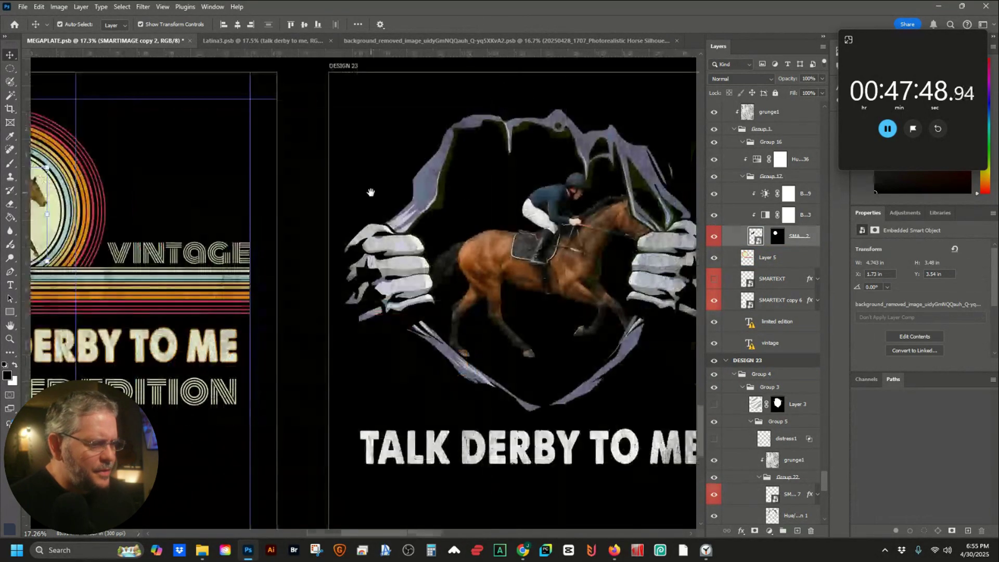
drag(436, 235, 344, 264)
click(392, 258)
scroll(377, 307, right, 8)
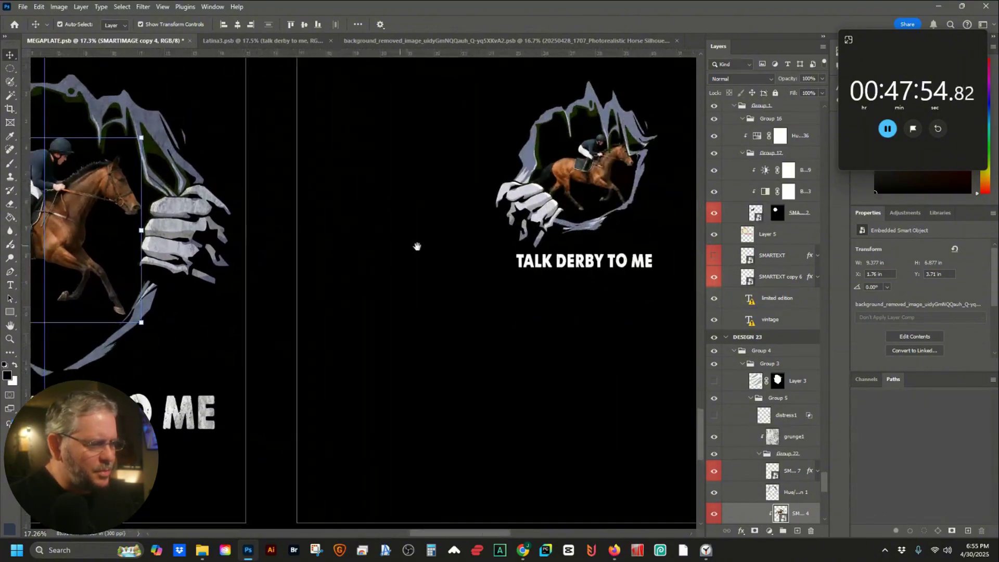
scroll(377, 308, right, 1)
click(398, 229)
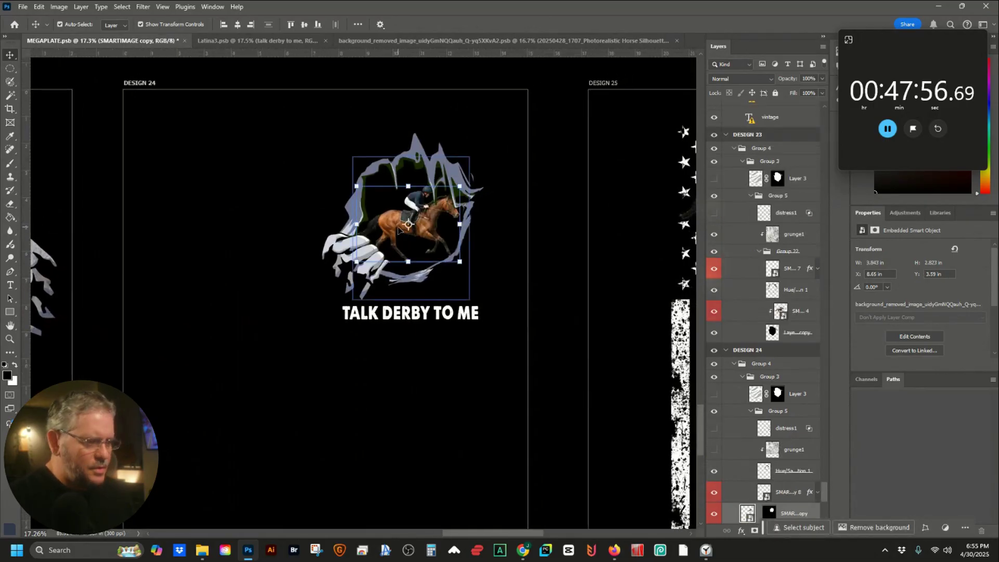
drag(399, 229, 391, 229)
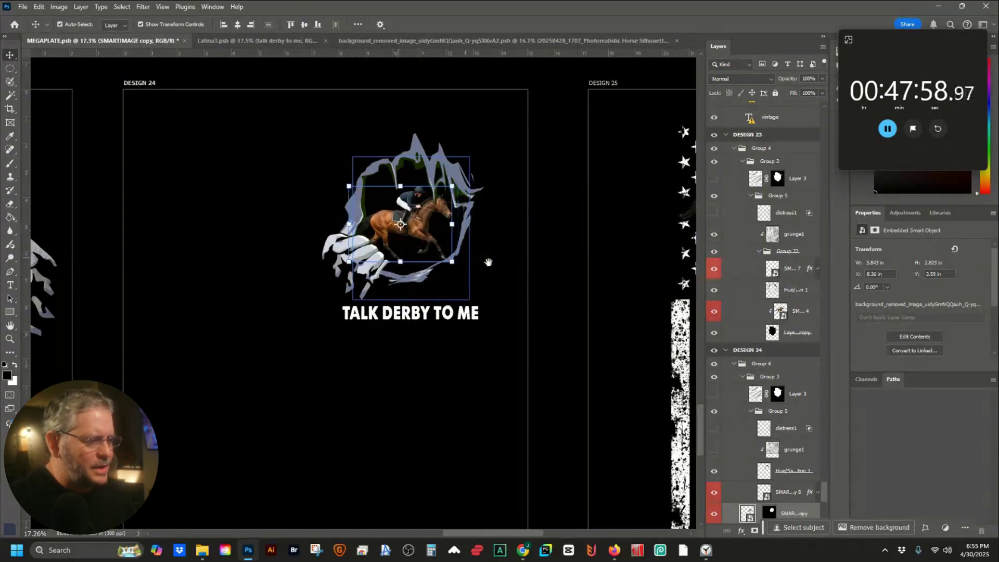
Turn on the Hue/Saturation adjustment in DESIGN 25 and enlarge its horse to about 6.06 x 4.44 in over the flag's stars
scroll(488, 262, right, 6)
click(451, 217)
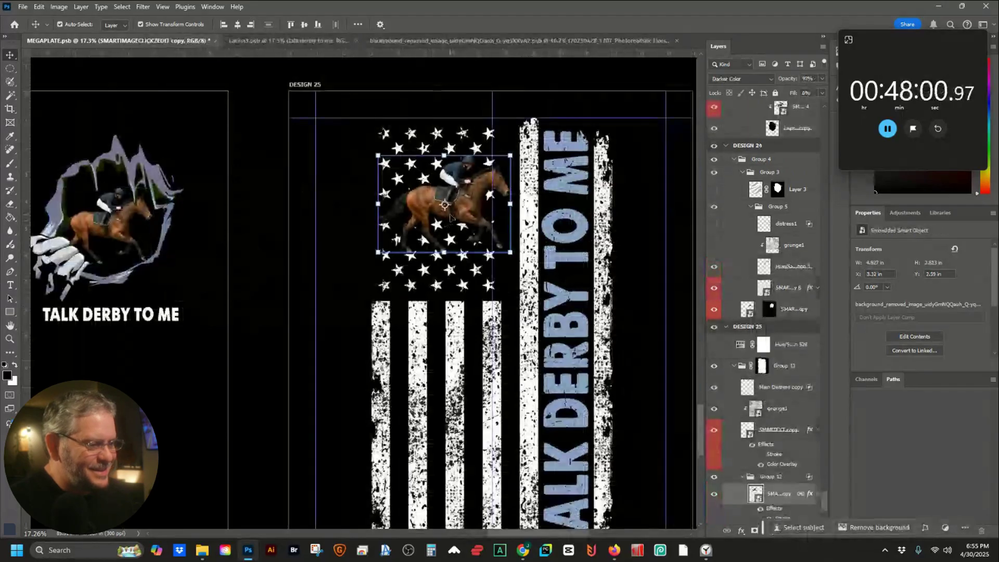
click(295, 86)
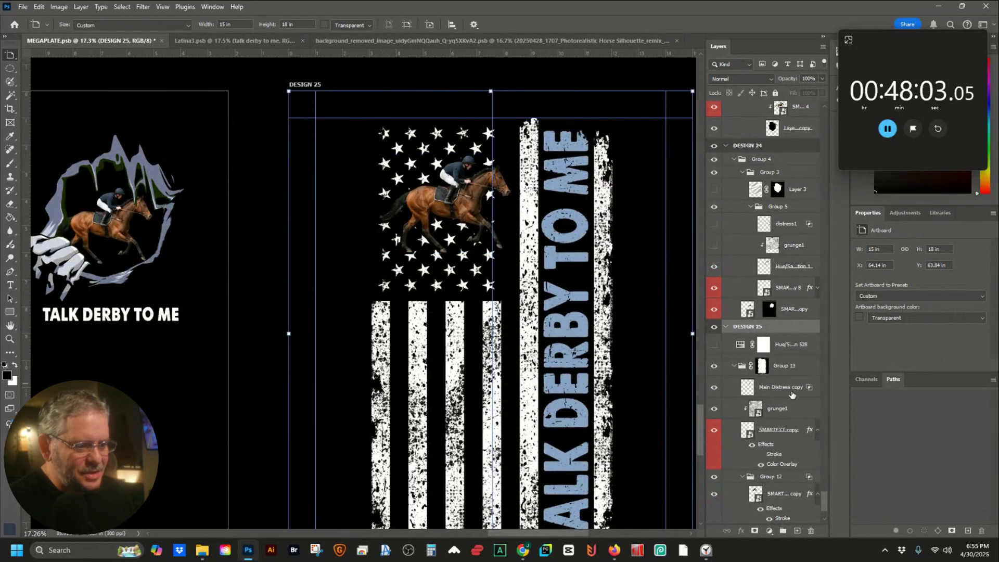
click(713, 344)
click(436, 210)
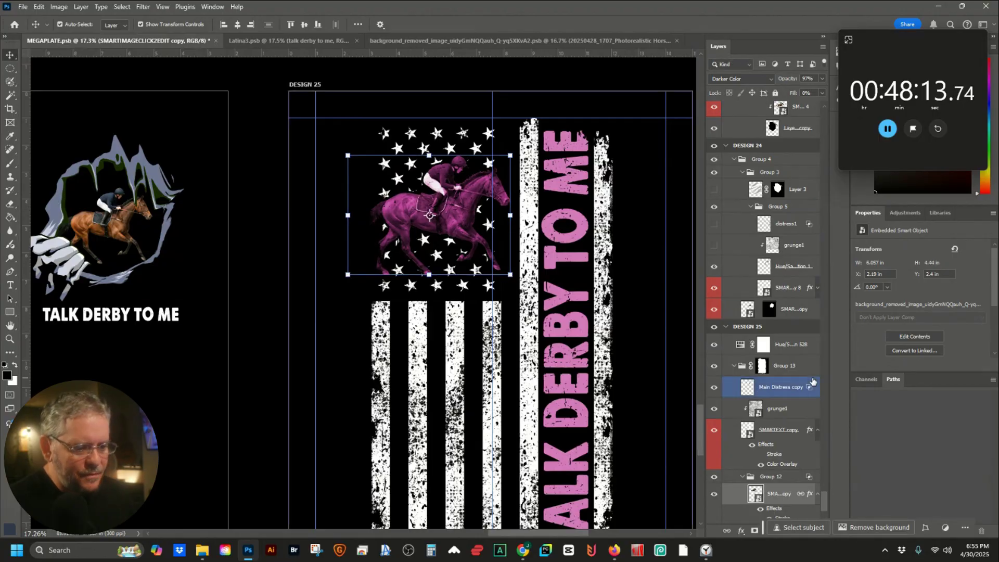
Add a magenta Color Overlay at Normal blend mode and 100% opacity to the SMARTIMAGECLICK2EDIT horse layer in DESIGN 25
scroll(806, 434, down, 3)
click(807, 435)
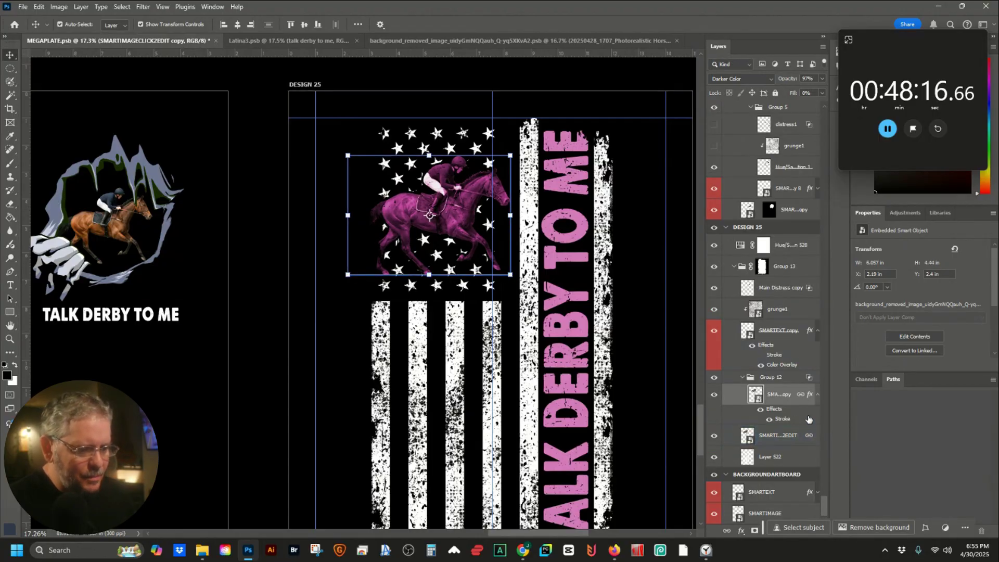
double_click(809, 420)
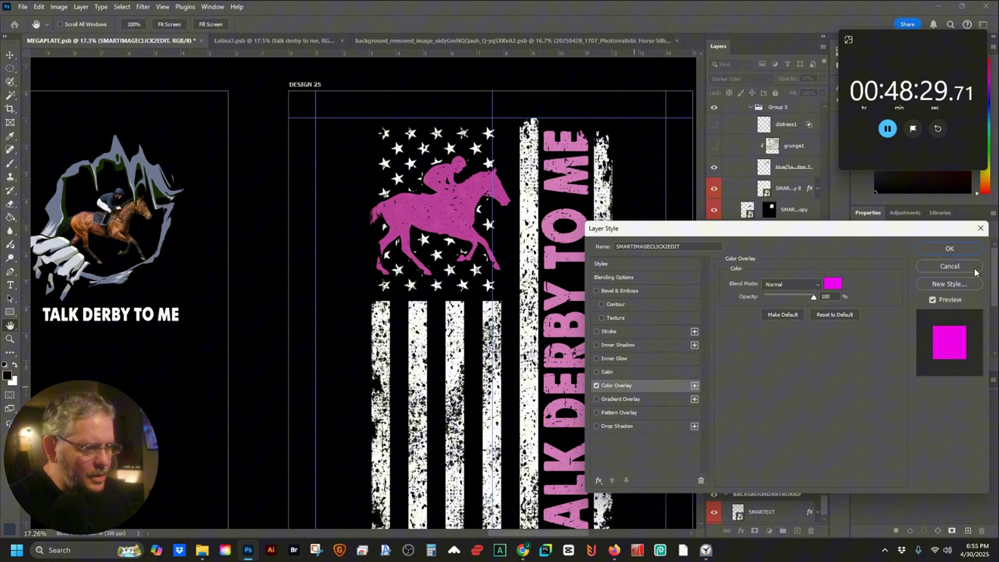
click(950, 248)
key(v)
Hide the BACKGROUNDARTBOARD so the designs sit on transparency
scroll(549, 349, down, 1)
scroll(549, 348, down, 3)
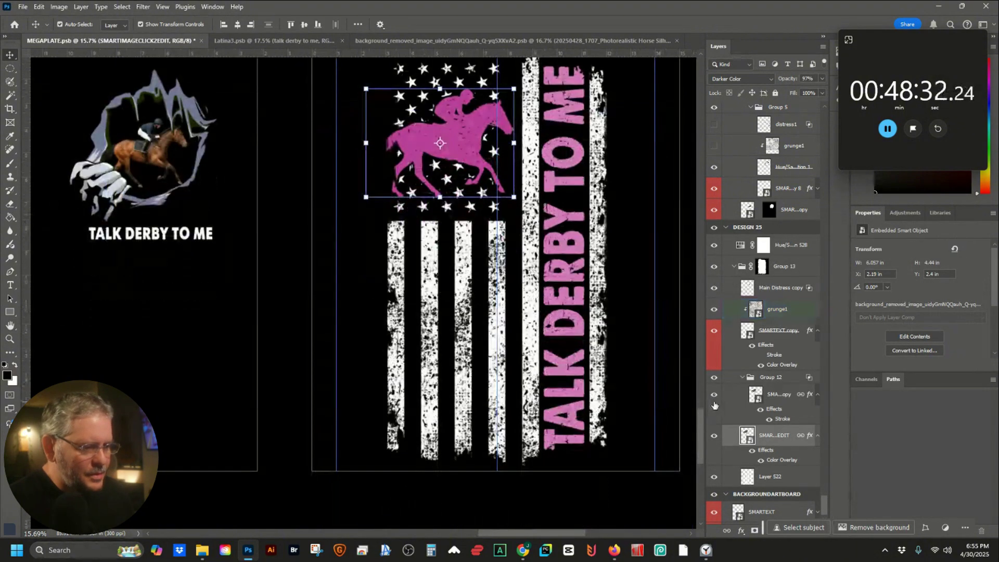
scroll(765, 416, down, 1)
click(715, 476)
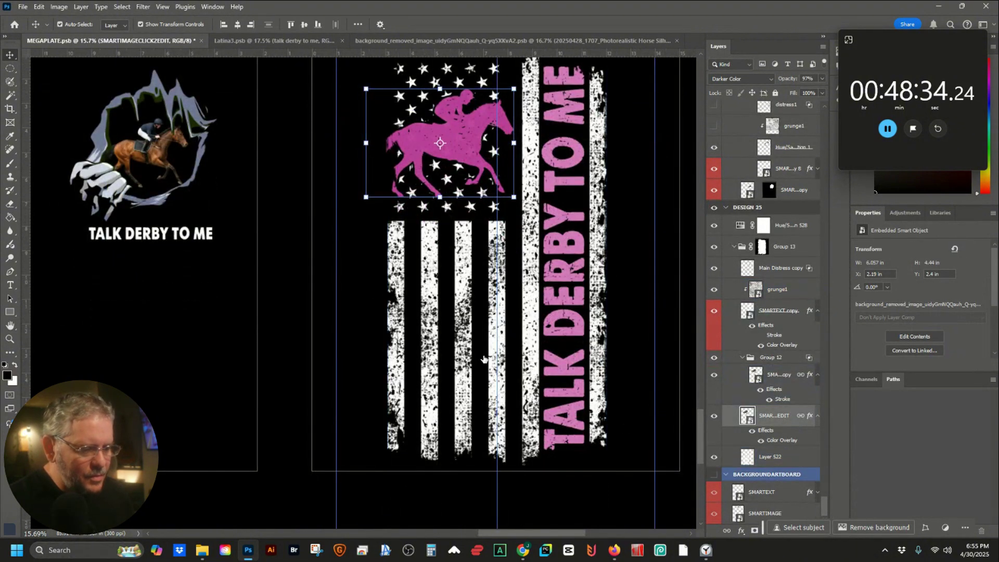
Export all artboards to PNG-8 files in D:\Dropbox\ZDownloads with prefix MEGAPLATE3, artboard content only and transparency, and stop the stopwatch
scroll(485, 359, down, 6)
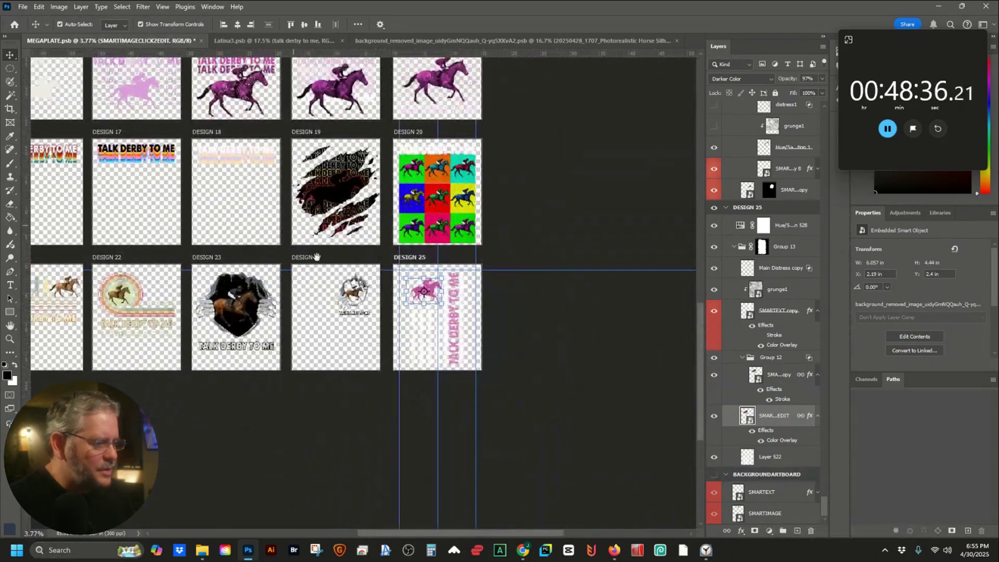
drag(316, 257, 417, 380)
click(22, 7)
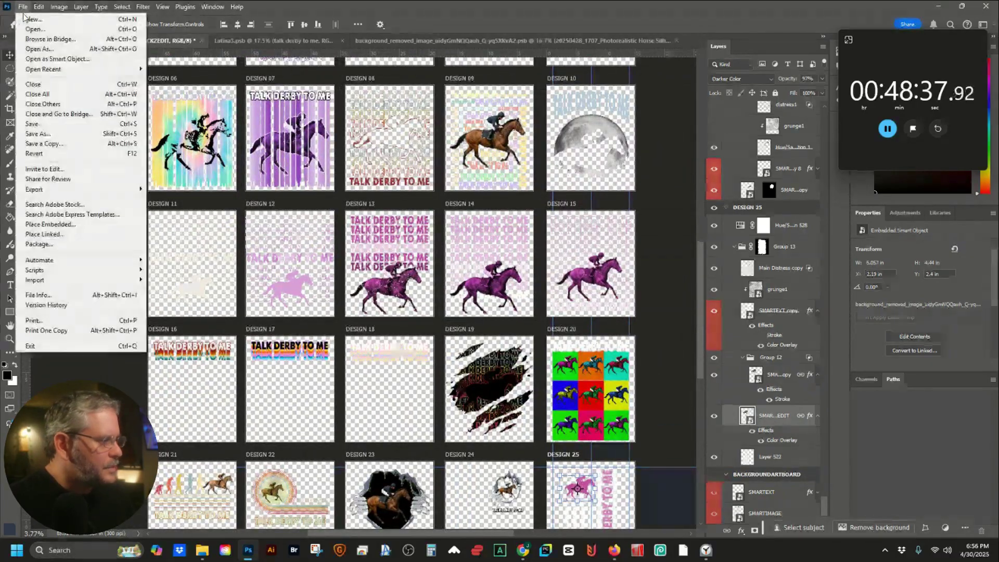
mouse_move(80, 190)
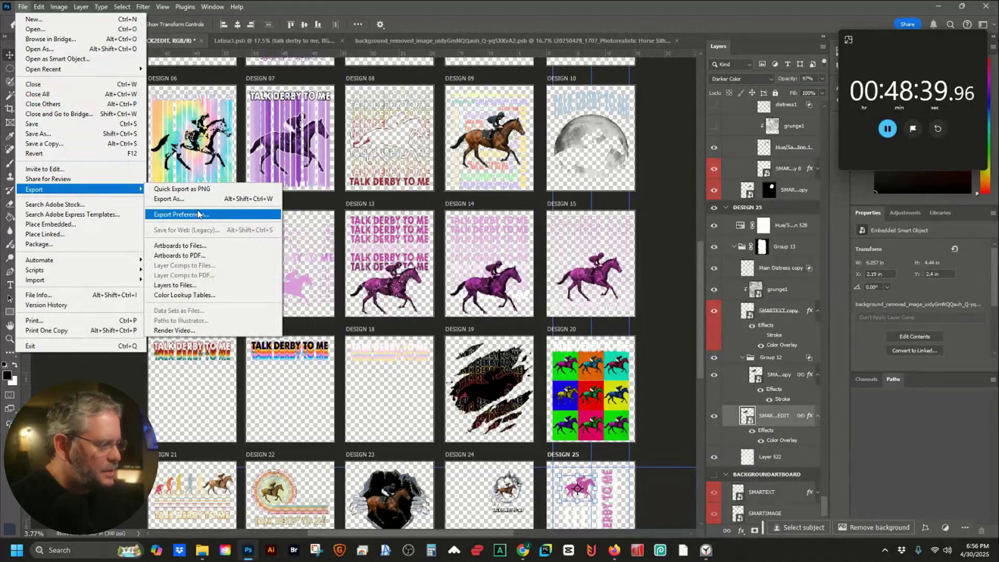
click(189, 246)
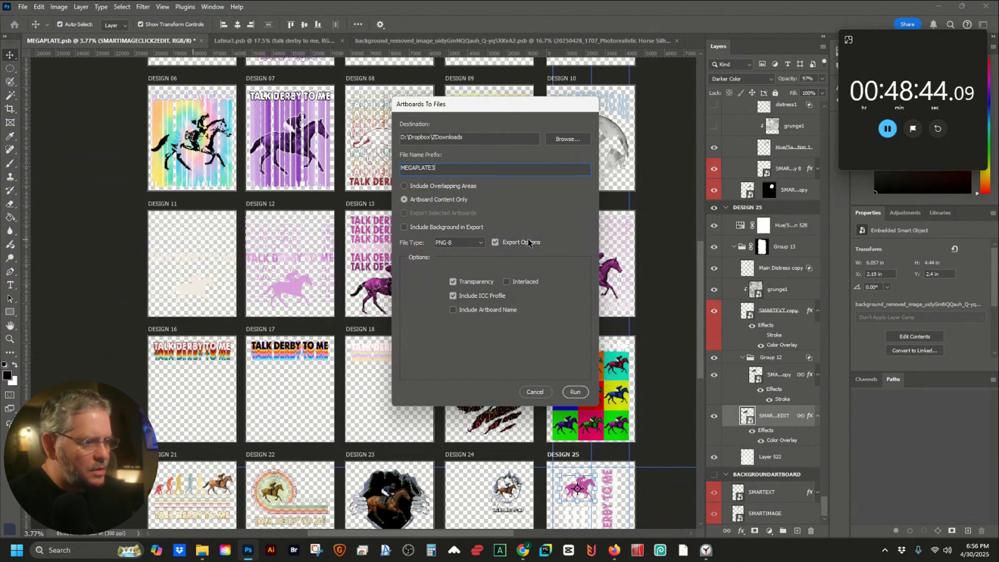
click(576, 396)
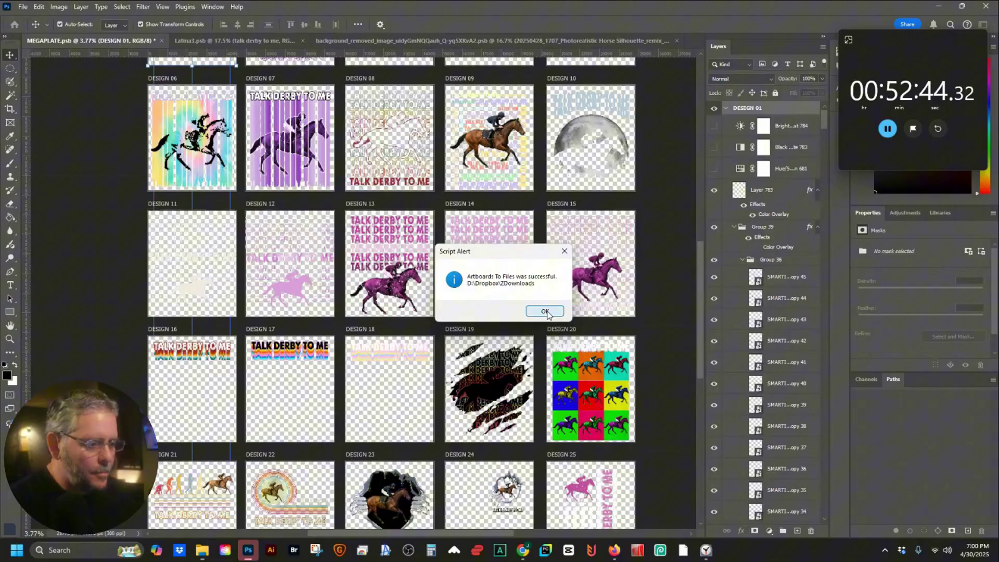
click(545, 312)
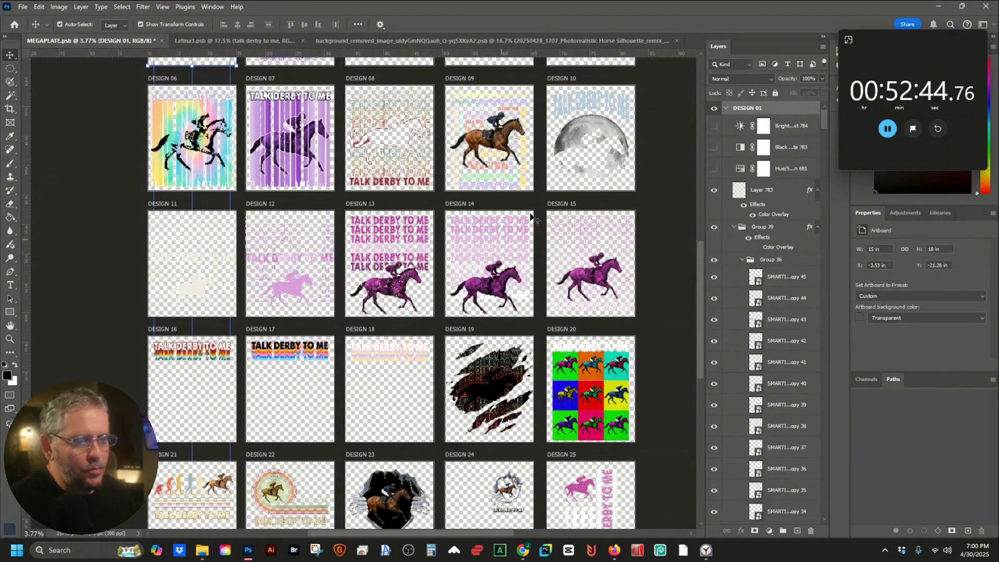
click(889, 130)
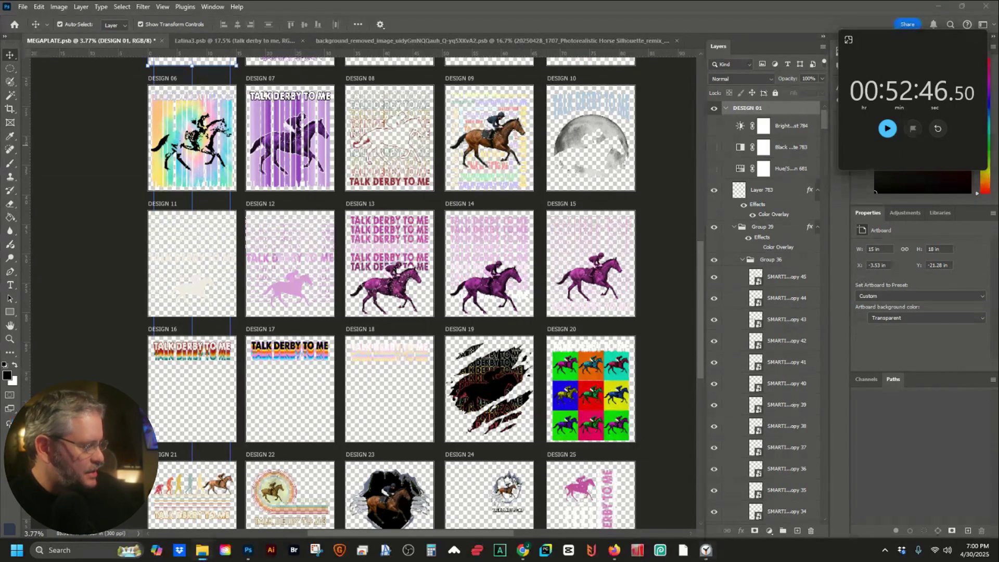
Switch to File Explorer and review the exported MEGAPLATE3 images in New folder with a wider file area and larger thumbnails
key(alt+Tab)
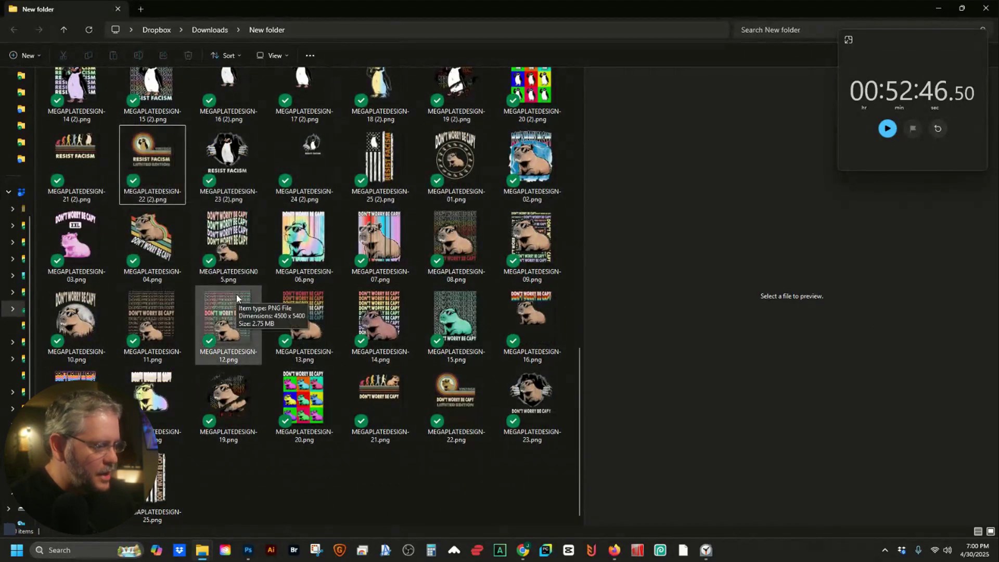
scroll(240, 297, up, 8)
scroll(239, 298, up, 1)
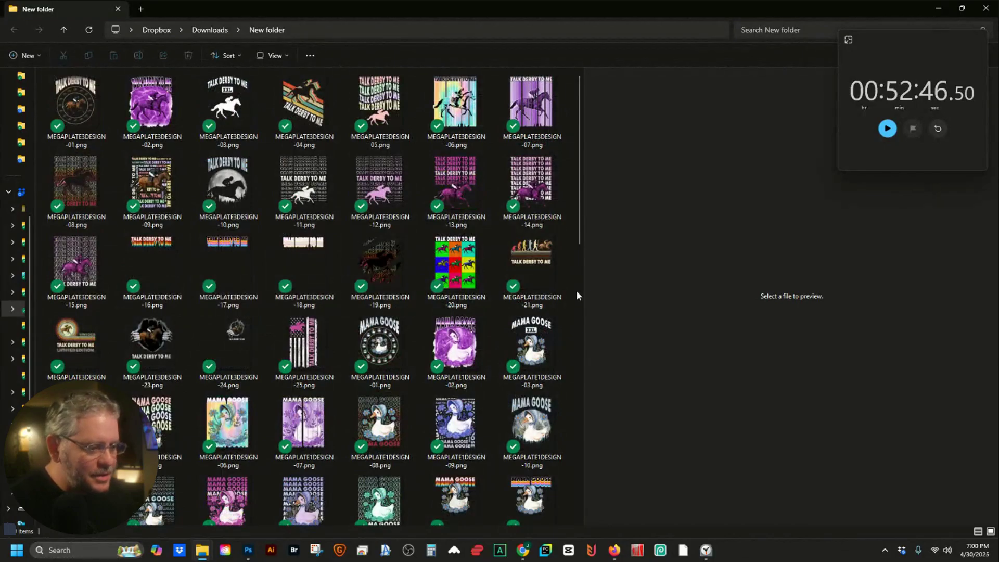
drag(582, 286, 745, 279)
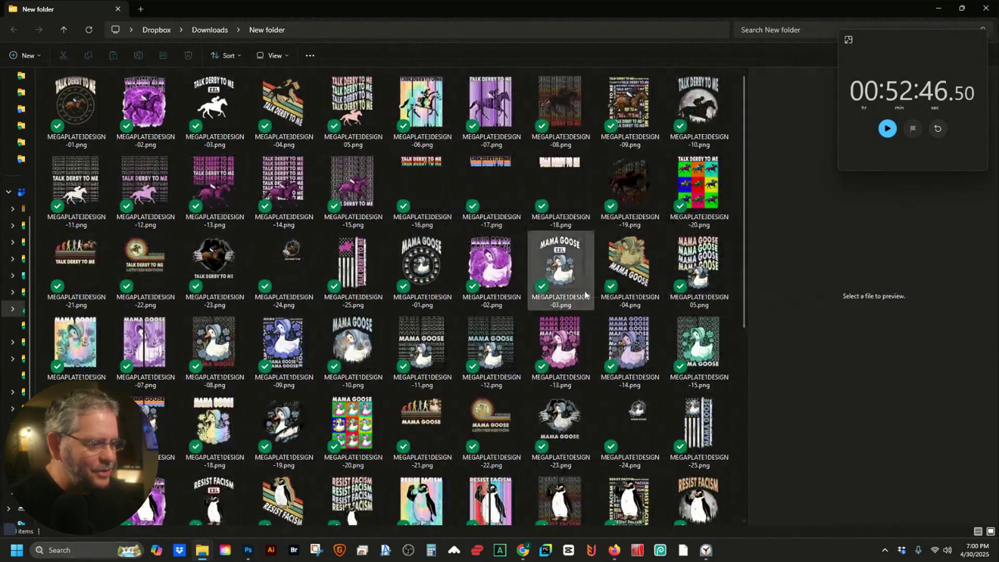
scroll(585, 294, up, 2)
scroll(585, 294, up, 1)
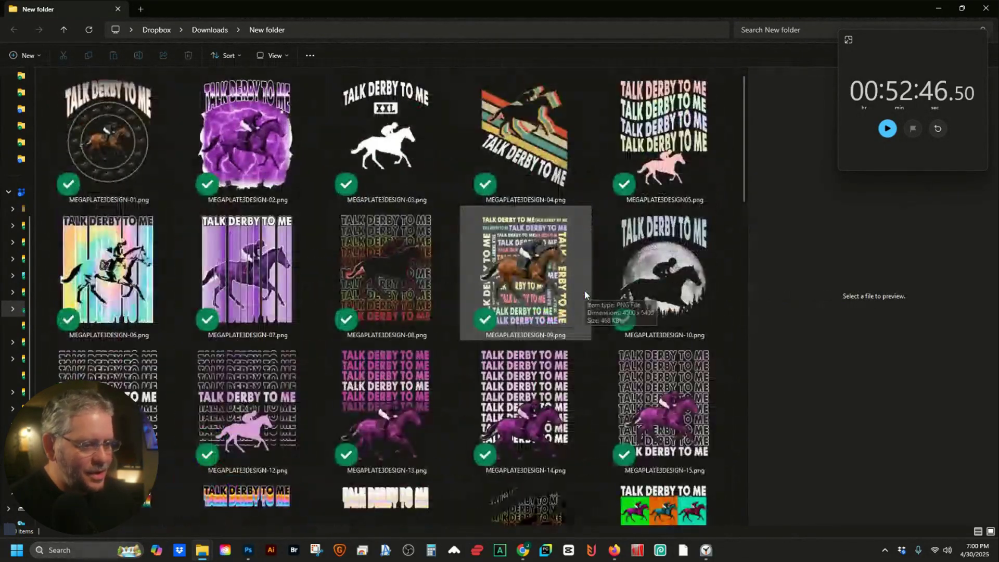
Preview MEGAPLATE3DESIGN-10.png in a wider preview area and look through the earlier goose, penguin and capybara designs
click(645, 294)
drag(750, 277, 737, 254)
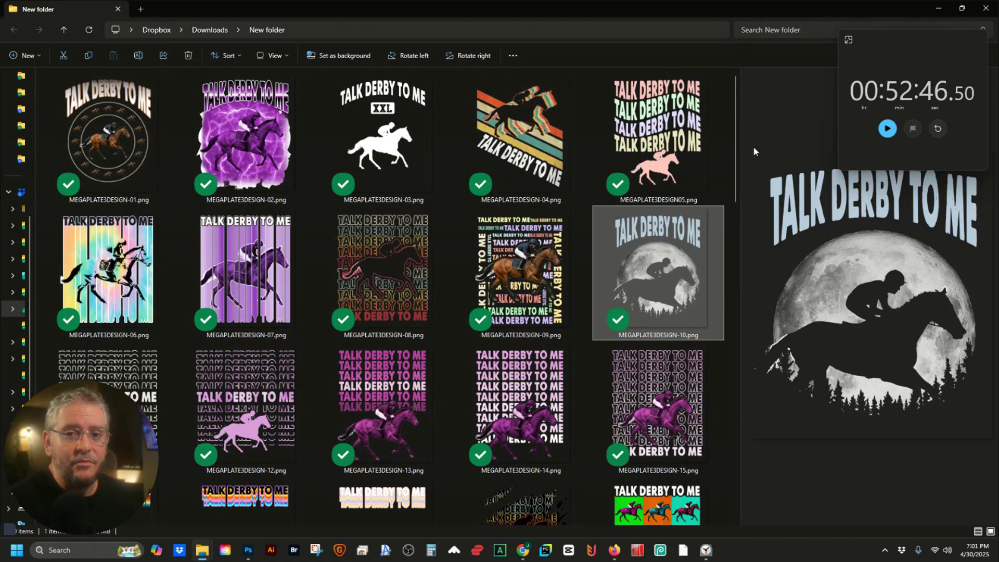
scroll(550, 235, down, 15)
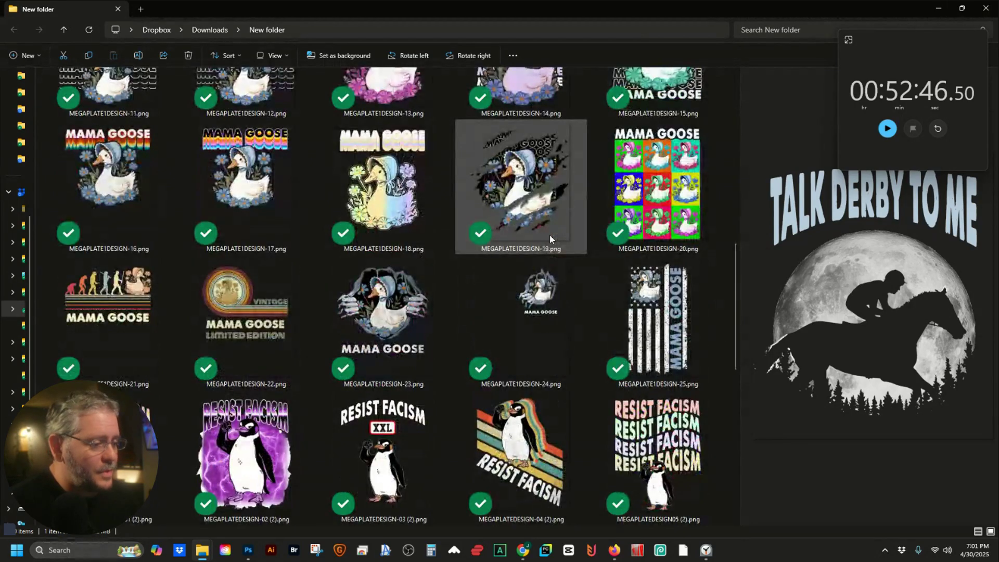
scroll(550, 234, down, 6)
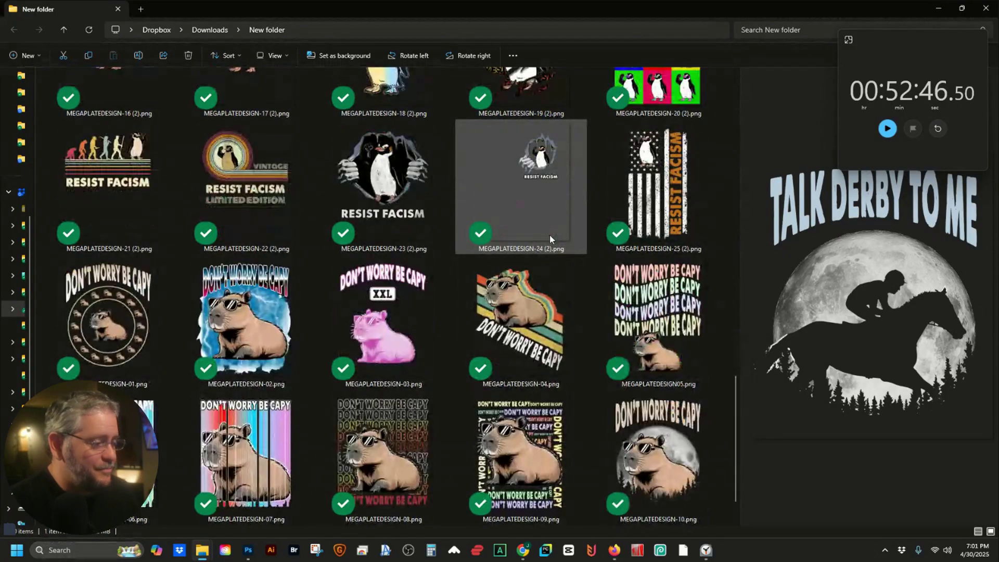